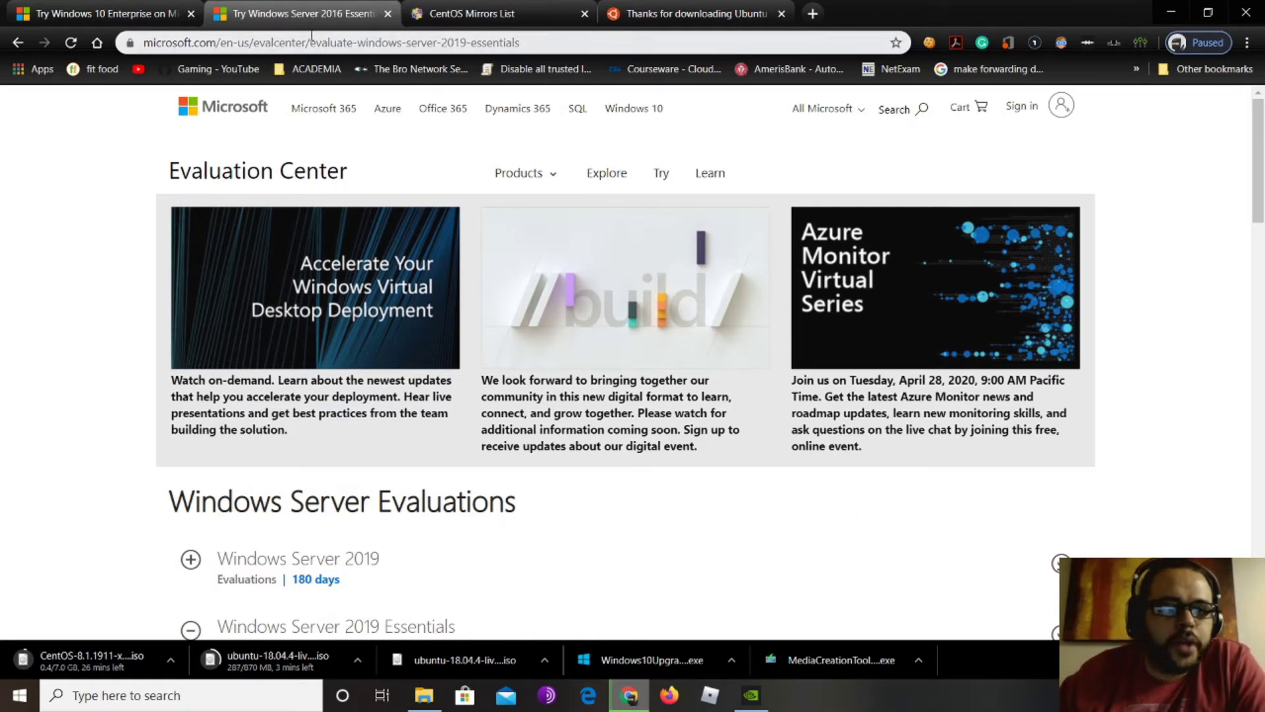
Fill in the Windows Server 2019 Essentials evaluation form and continue
left_click_drag(316, 43, 124, 43)
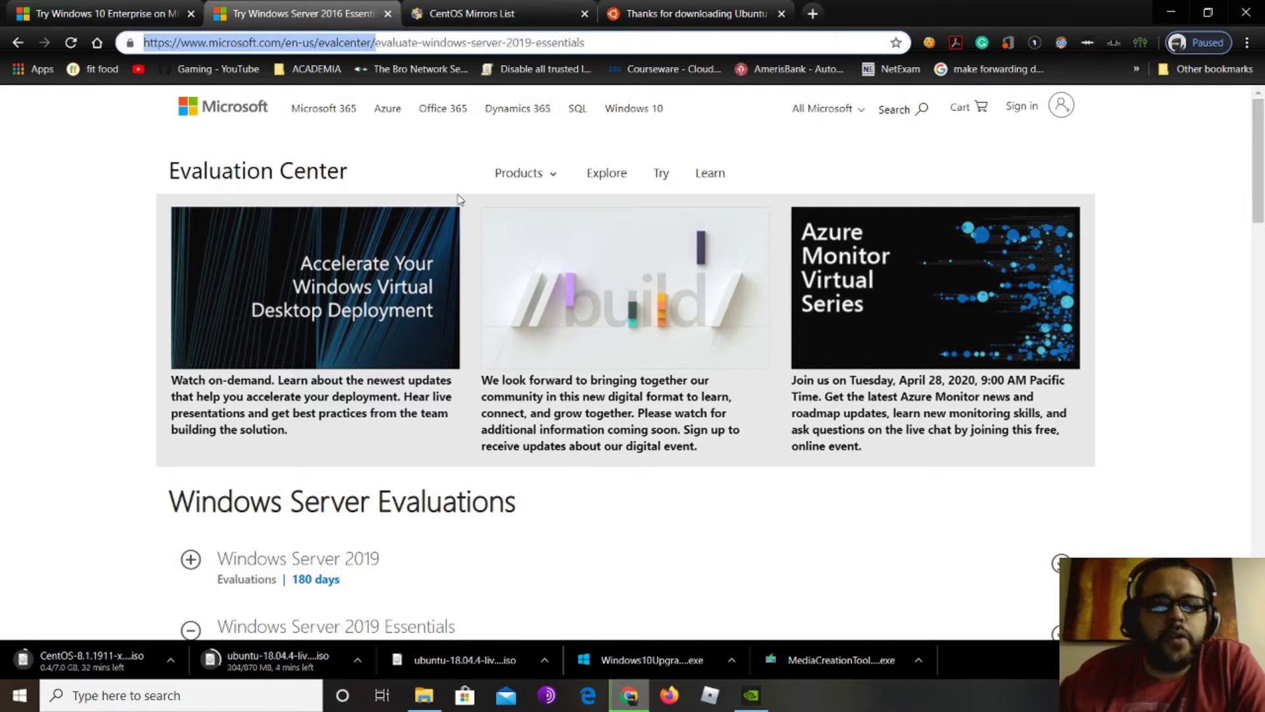
left_click(537, 176)
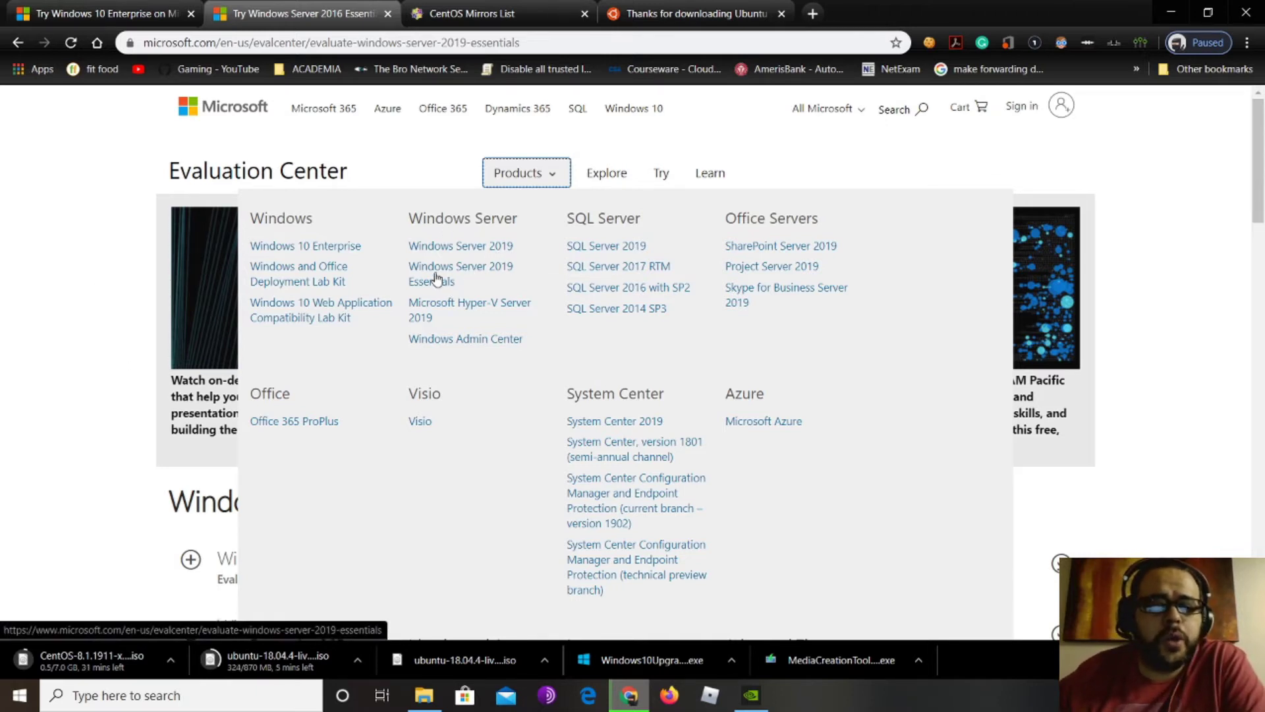
left_click(102, 484)
scroll(560, 525, "down", 3)
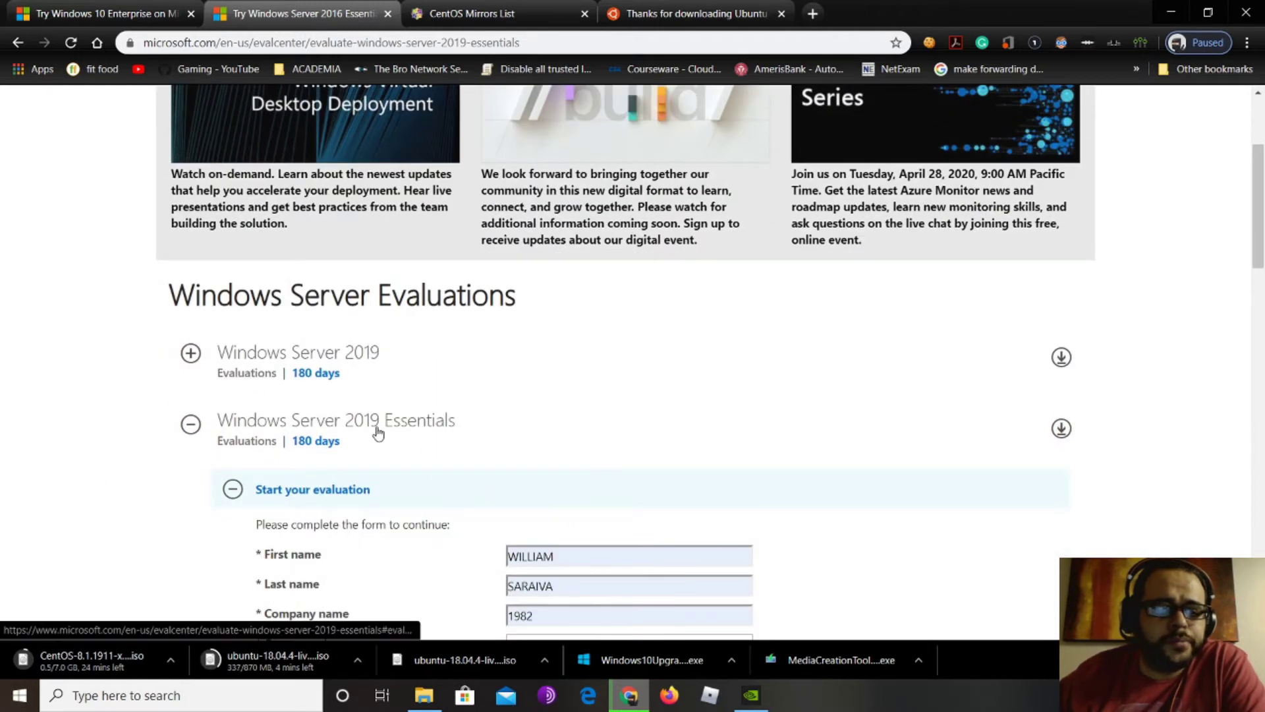
scroll(460, 429, "down", 4)
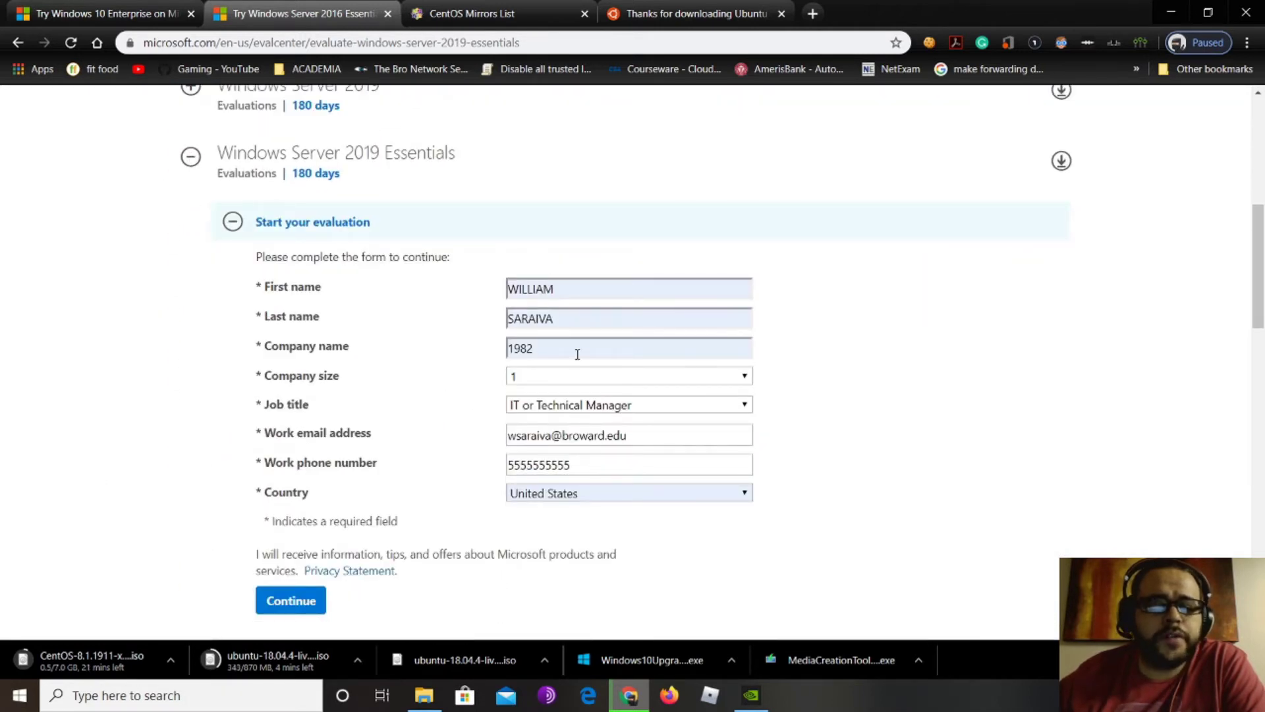
scroll(429, 432, "down", 2)
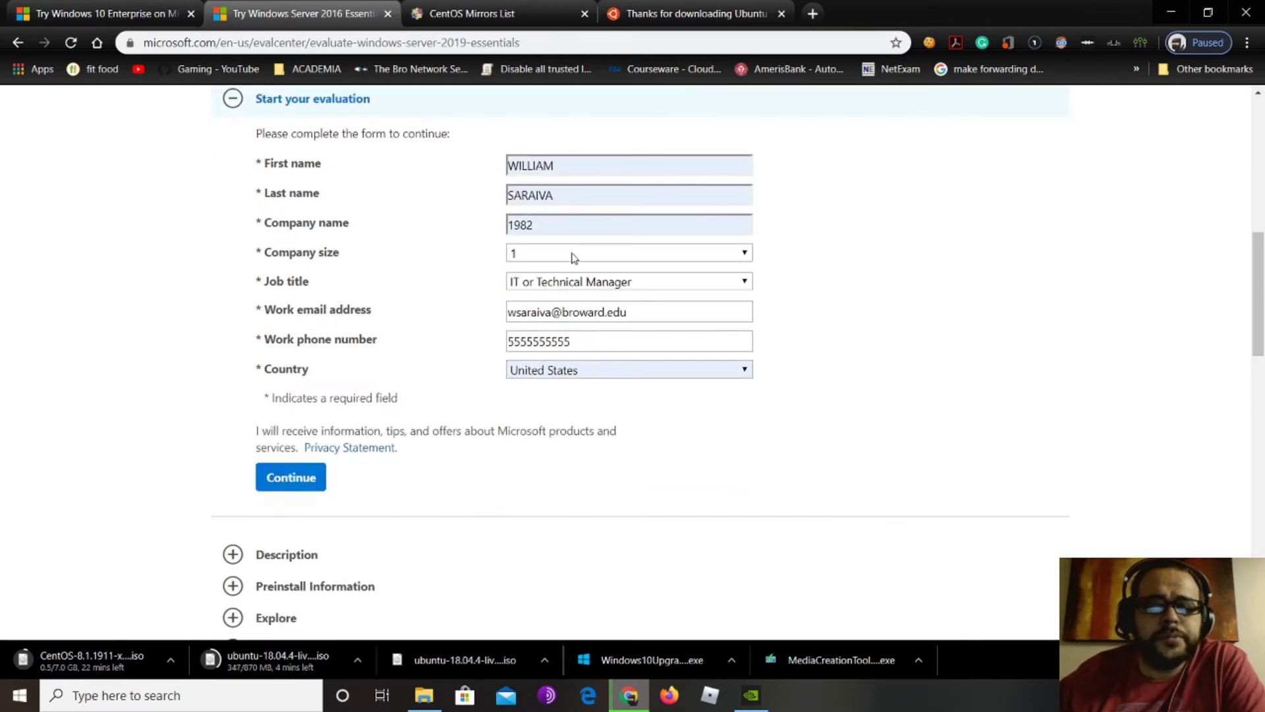
left_click(296, 479)
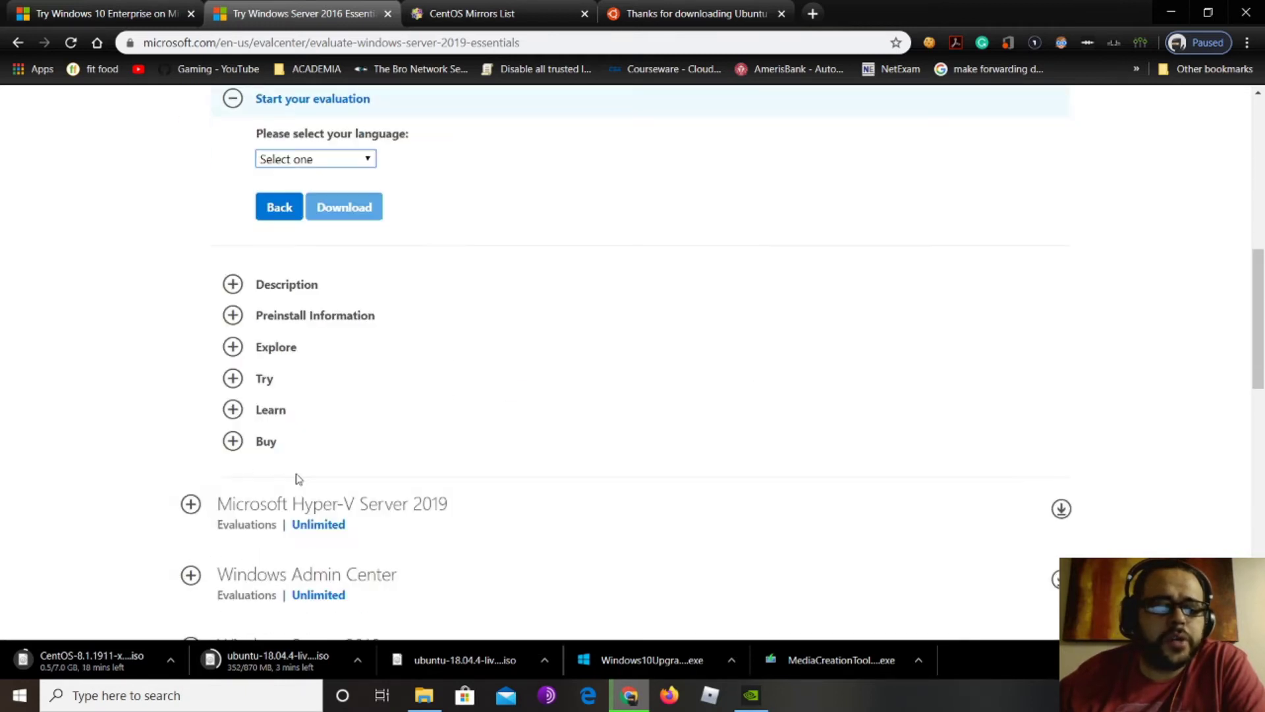
Start the English Windows Server 2019 Essentials ISO download, then go to the Windows 10 Enterprise page
scroll(466, 347, "up", 2)
left_click(349, 283)
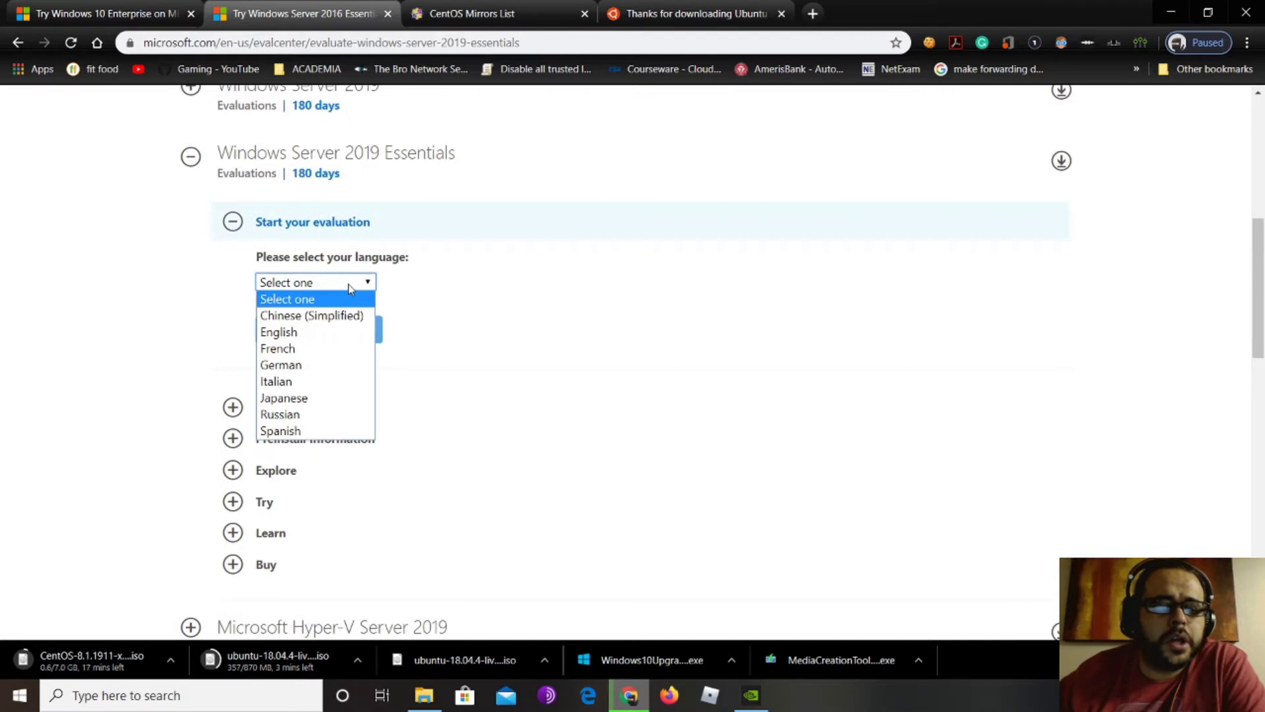
left_click(297, 332)
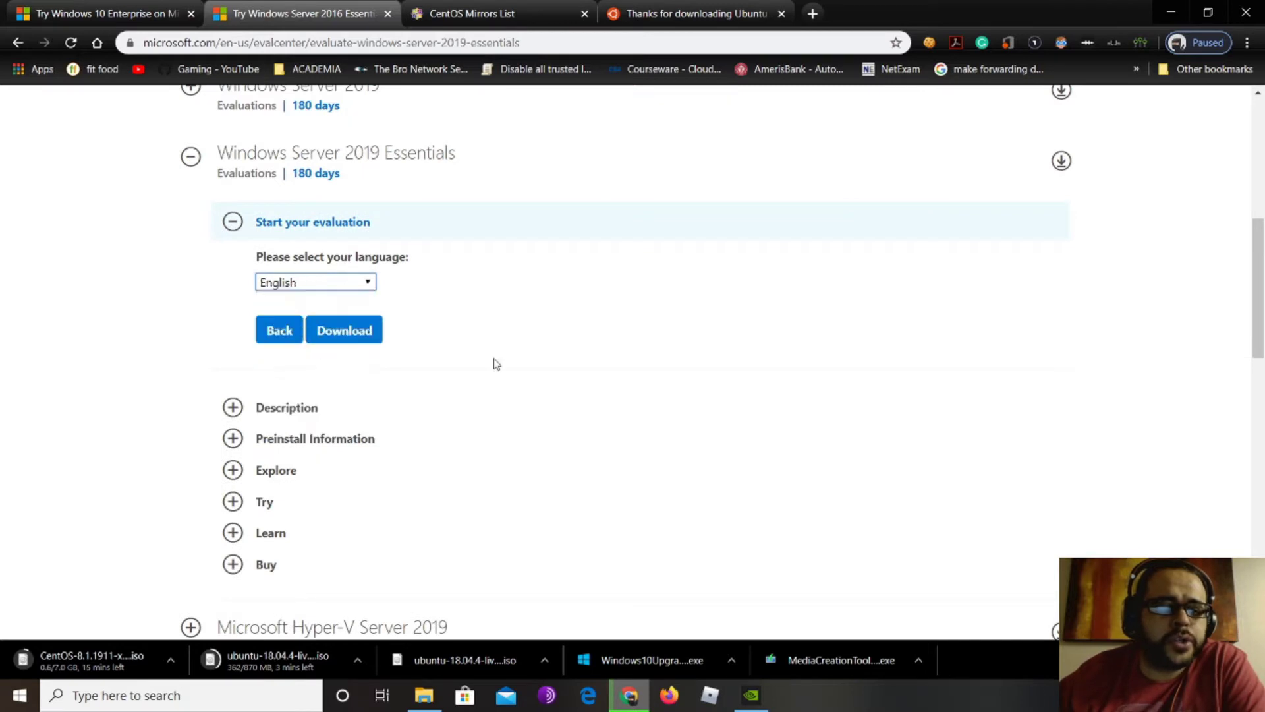
left_click(357, 332)
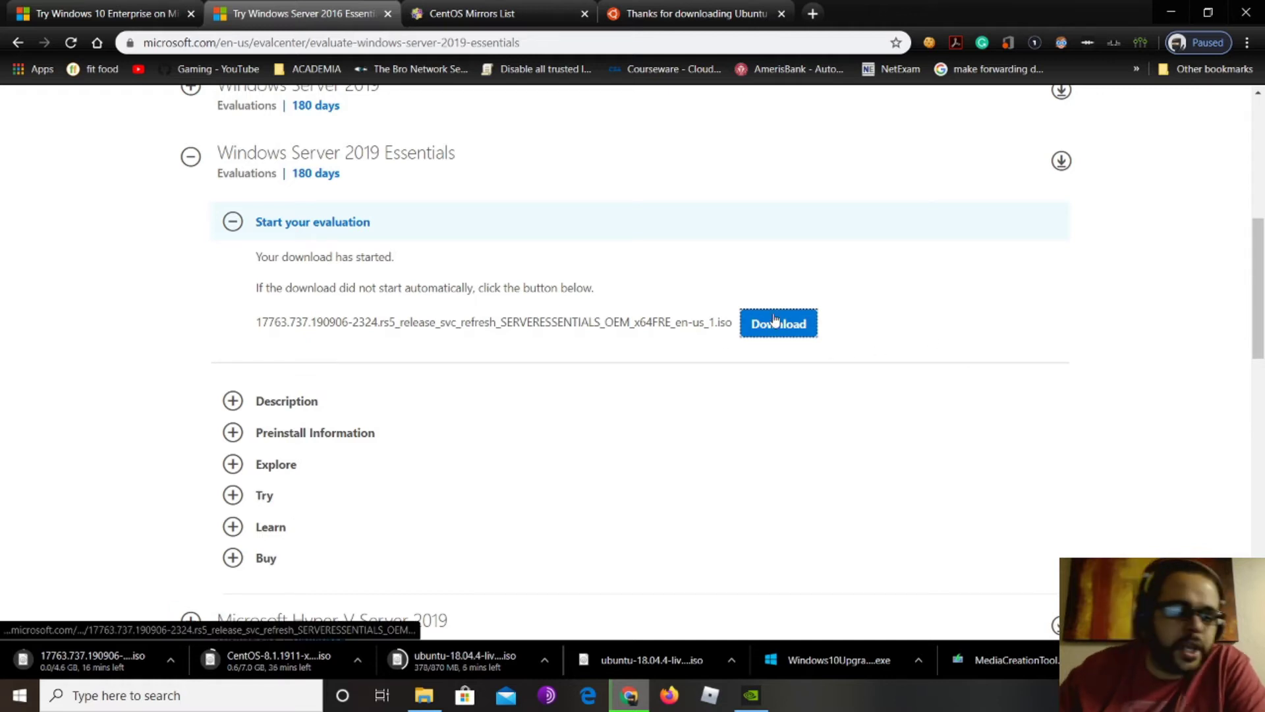
left_click(88, 5)
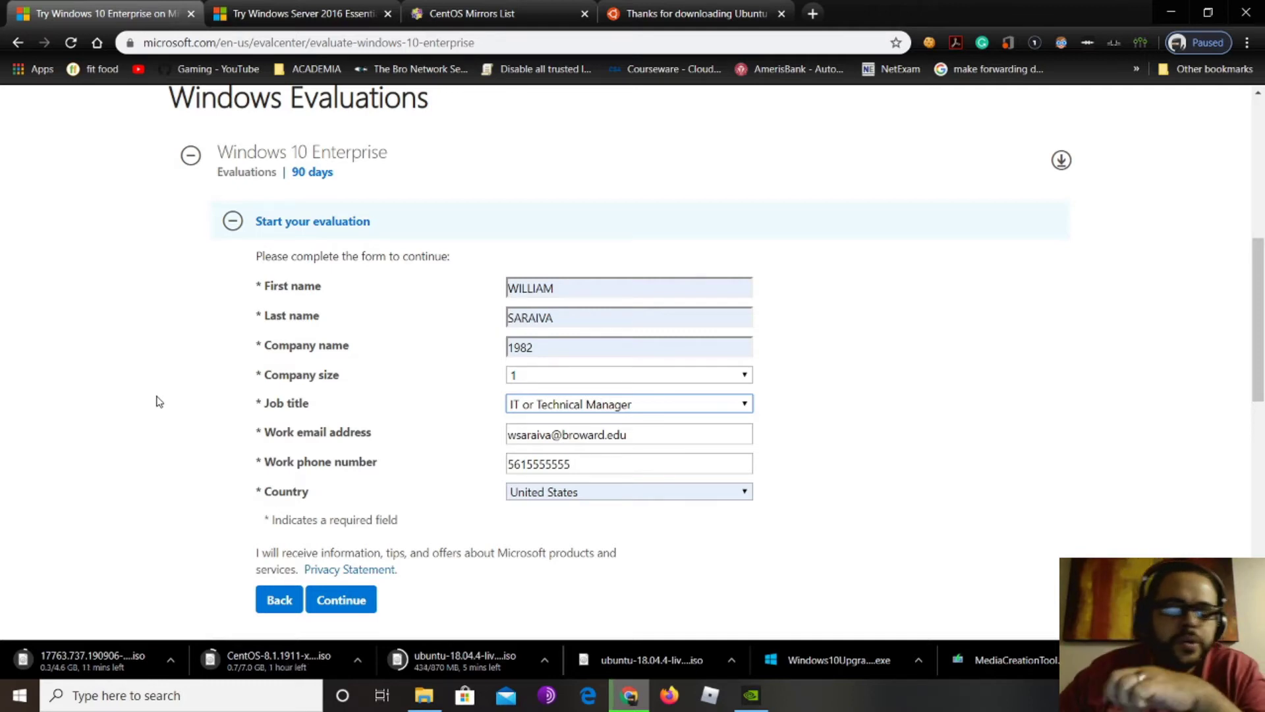
Submit the completed Windows 10 Enterprise evaluation form
scroll(376, 185, "up", 7)
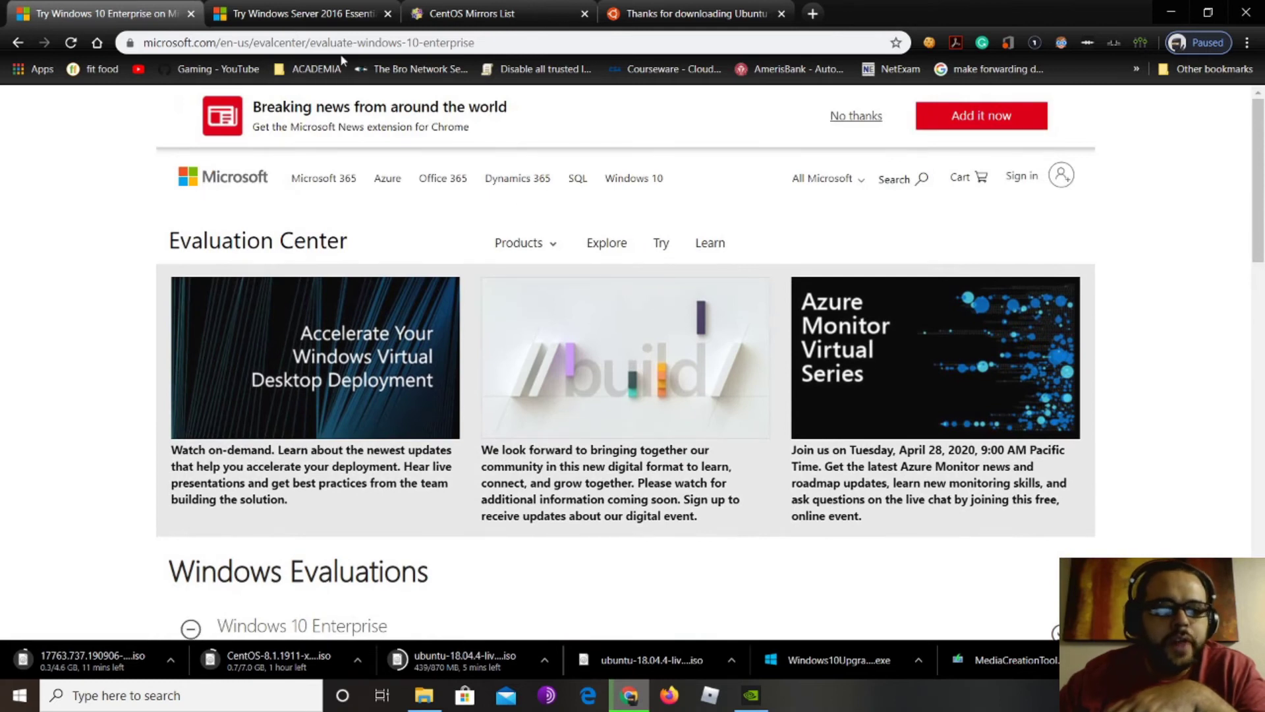
left_click(551, 245)
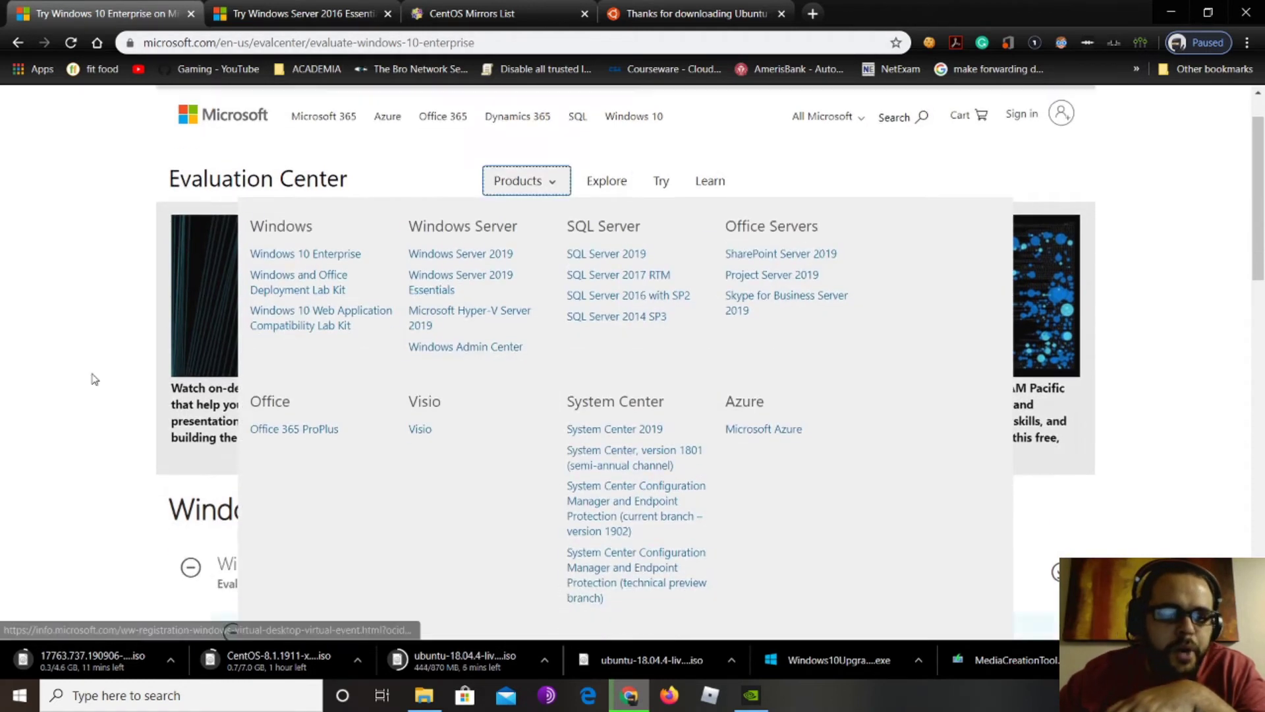
scroll(89, 376, "down", 5)
left_click(65, 357)
scroll(65, 357, "down", 3)
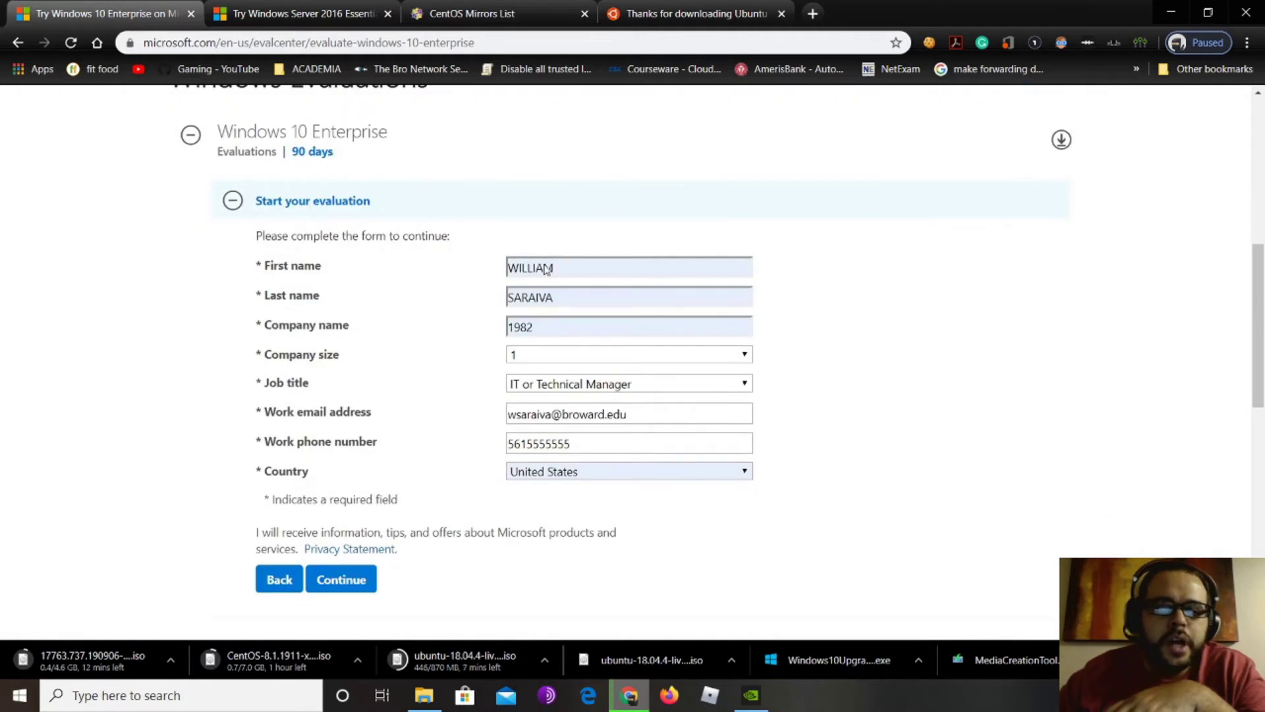
scroll(231, 379, "down", 2)
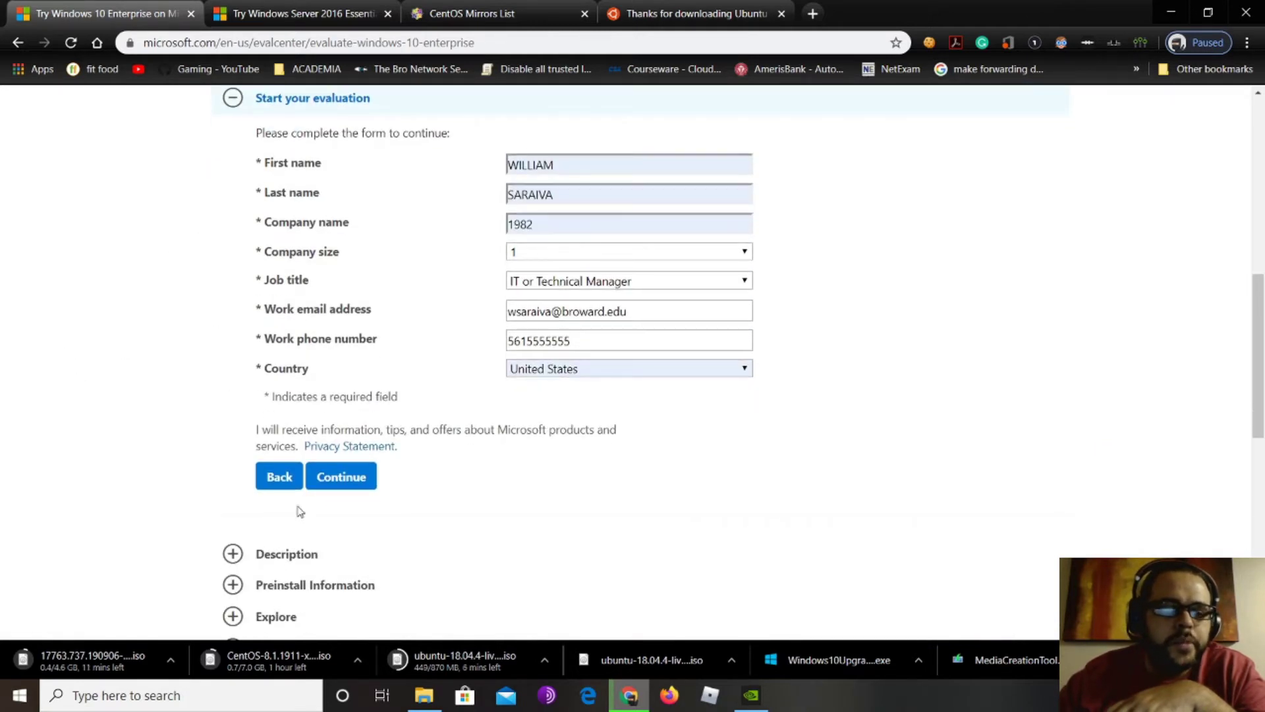
left_click(341, 480)
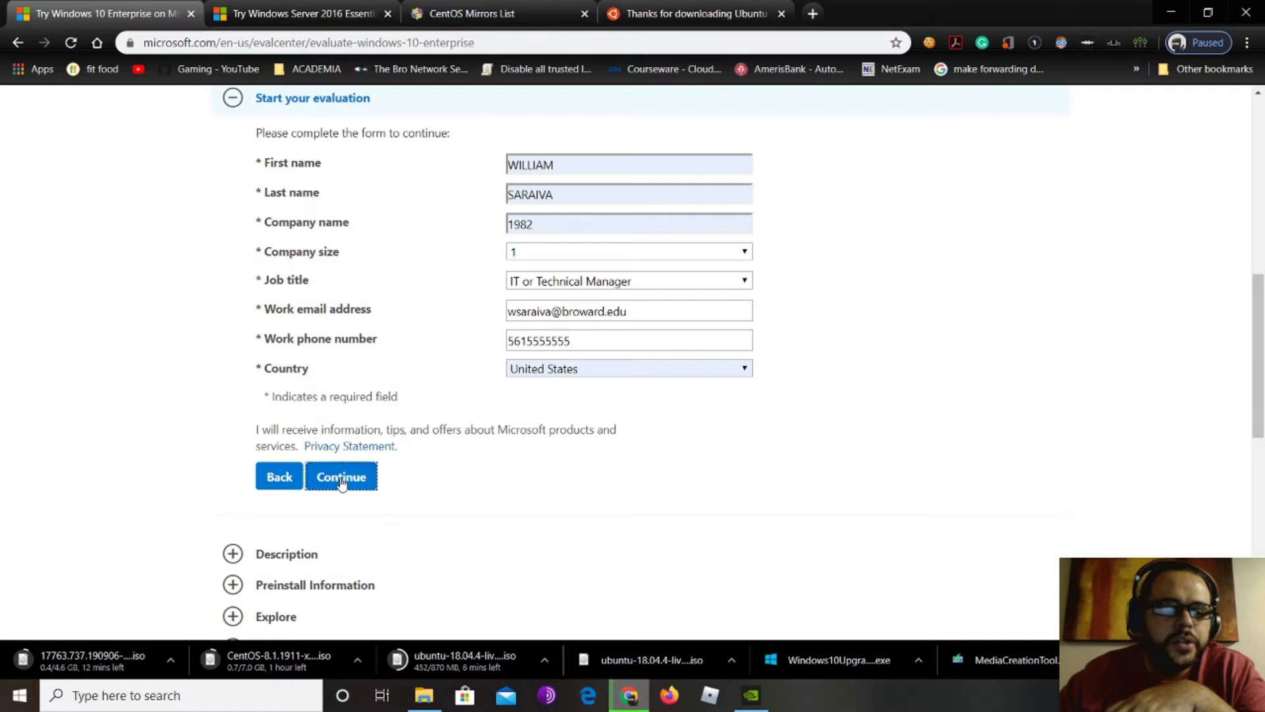
Choose 64 bit and English, then start the Windows 10 Enterprise ISO download
left_click(327, 241)
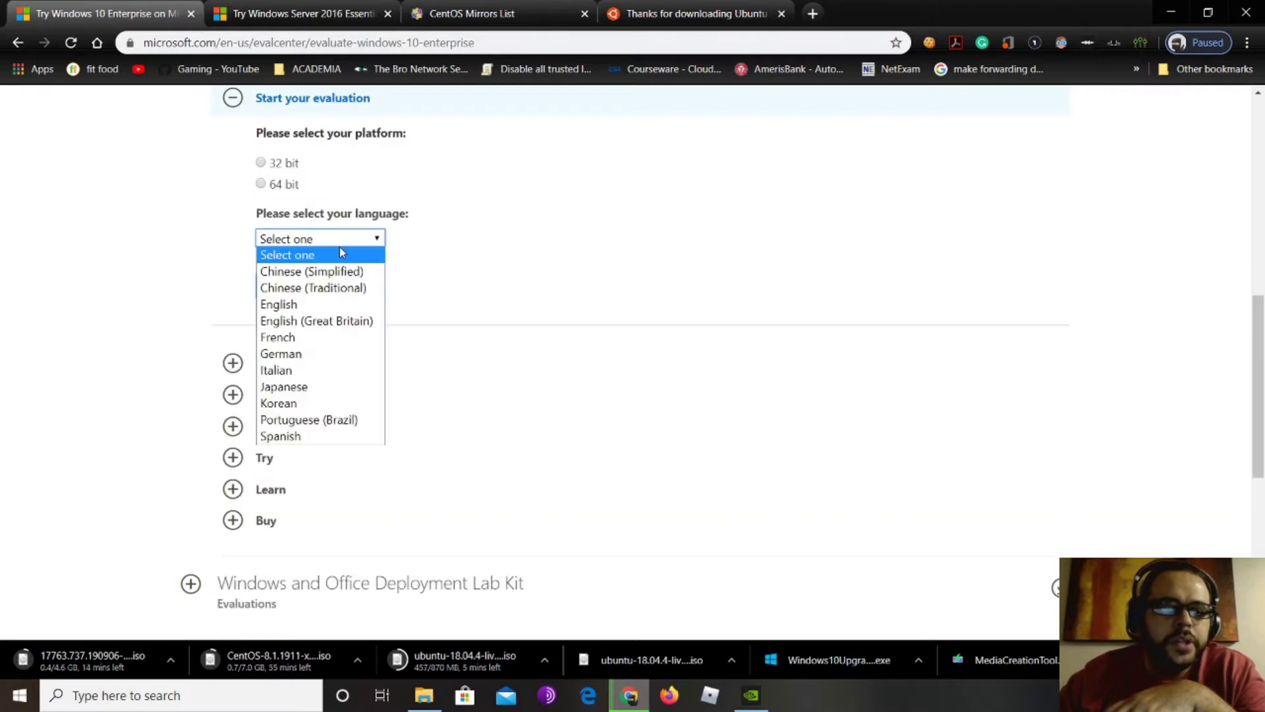
left_click(270, 188)
left_click(262, 184)
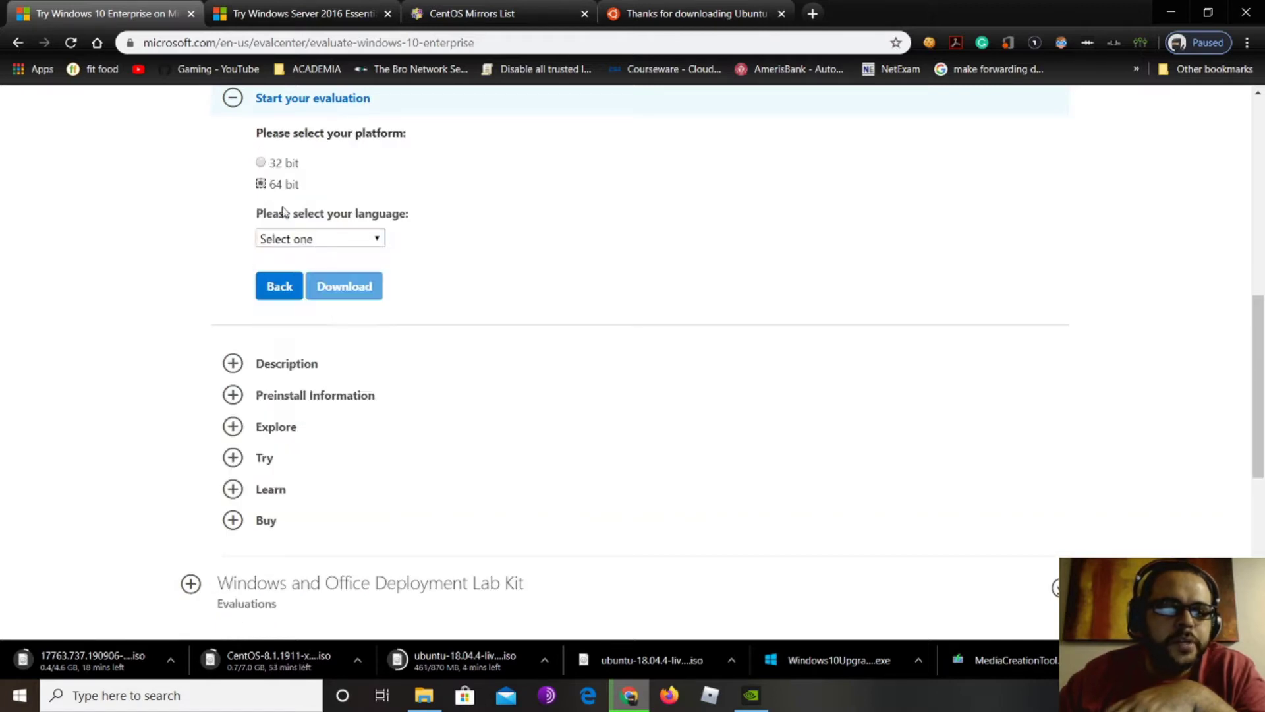
left_click(347, 240)
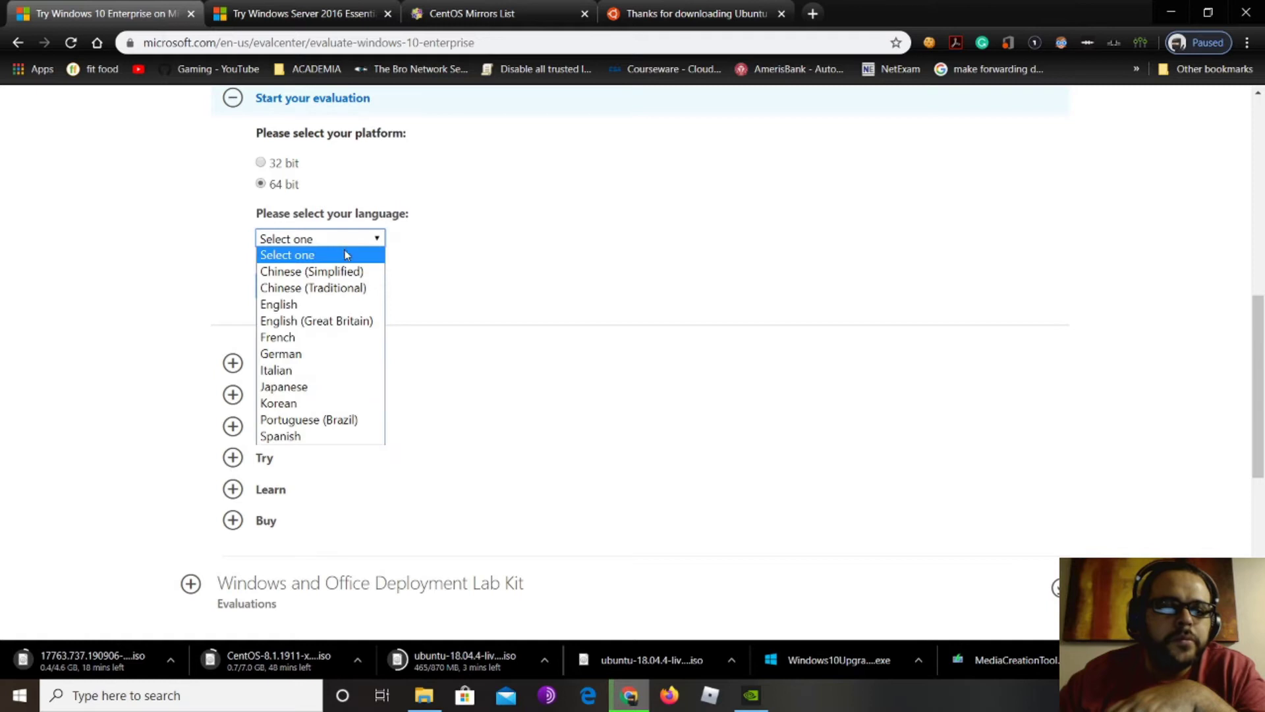
left_click(317, 304)
left_click(338, 288)
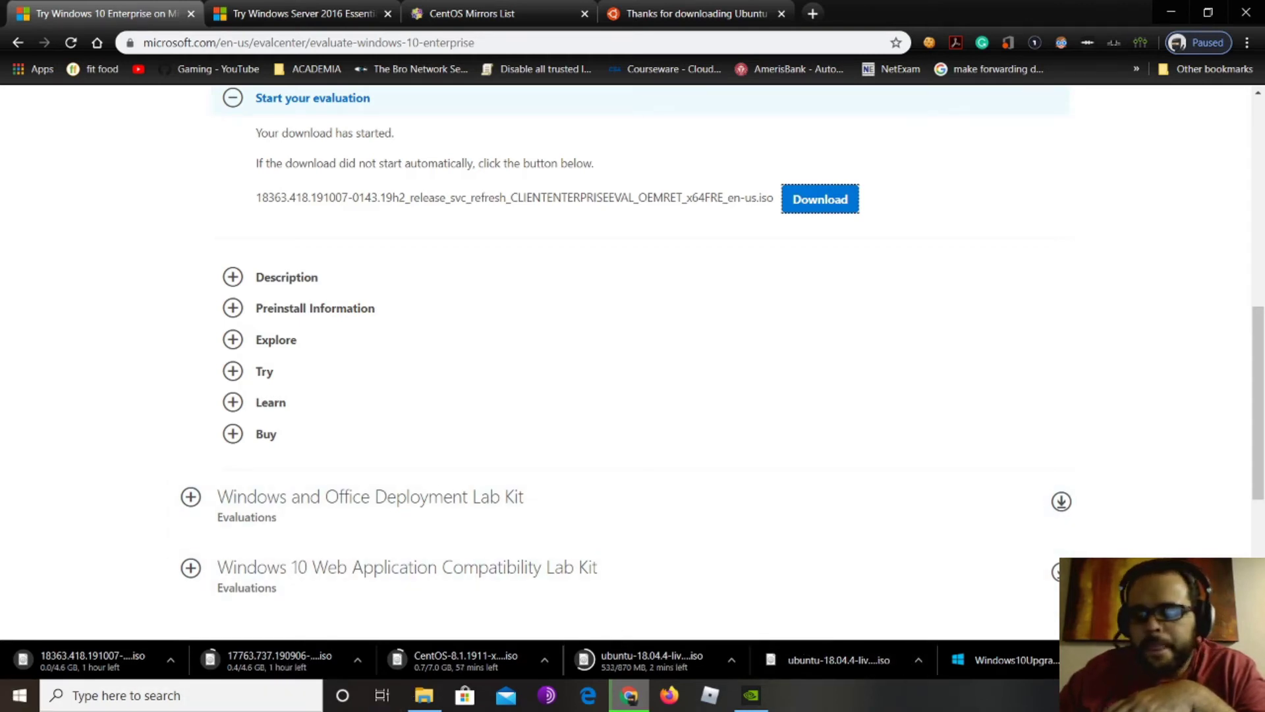
left_click(1098, 695)
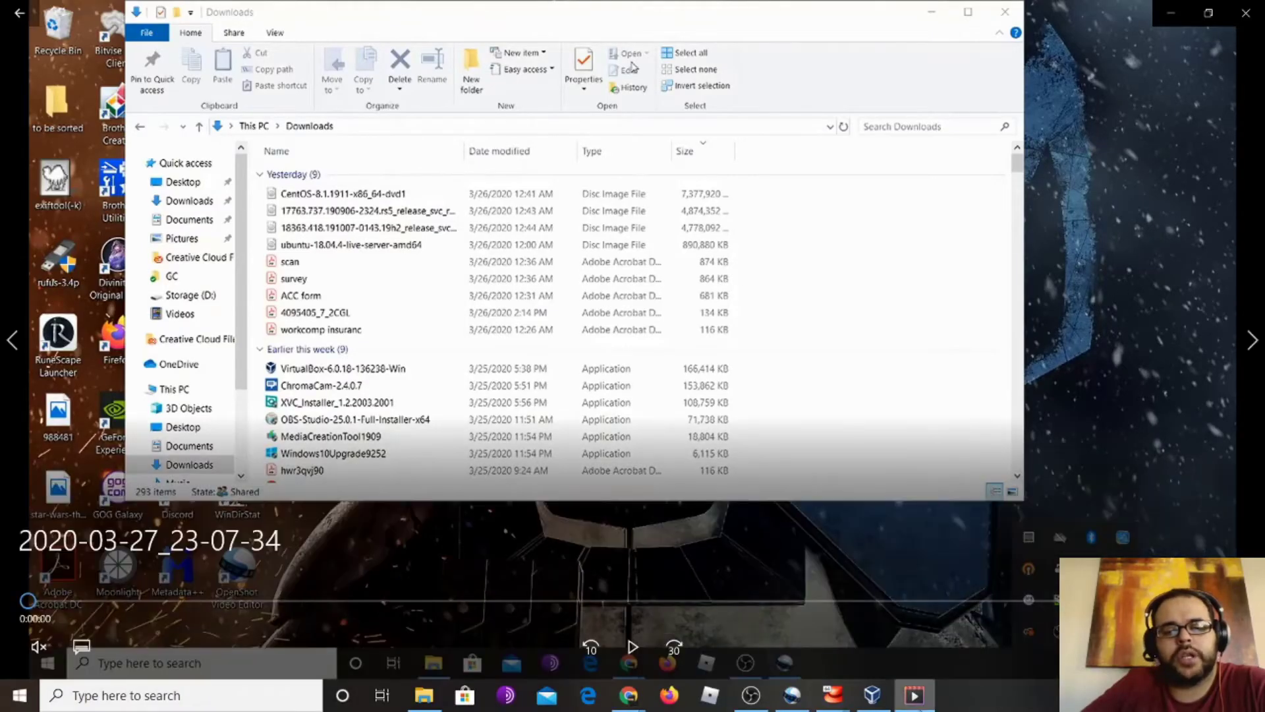
Review the CentOS, Windows and Ubuntu ISOs in Downloads, then return to VirtualBox Manager
left_click(633, 648)
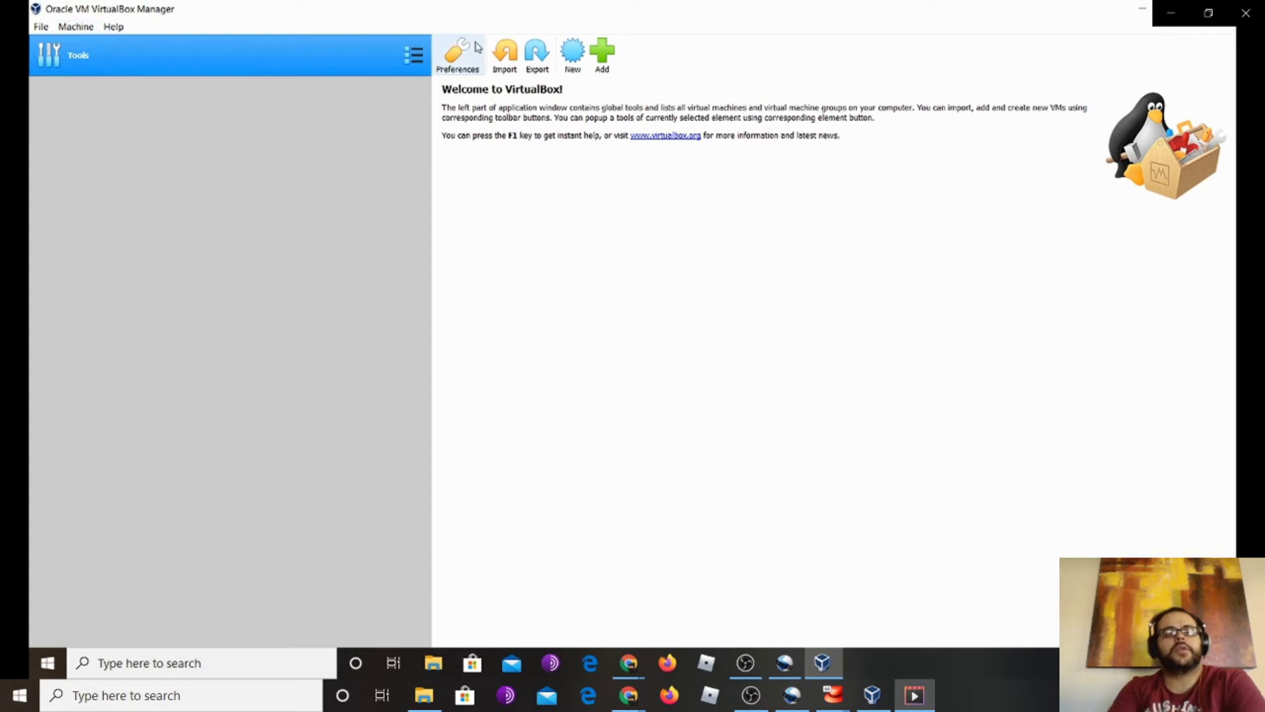
Name a new VM UBUNTU-Main in D:\VB VMs, type Linux, version Ubuntu (64-bit)
mouse_move(106, 26)
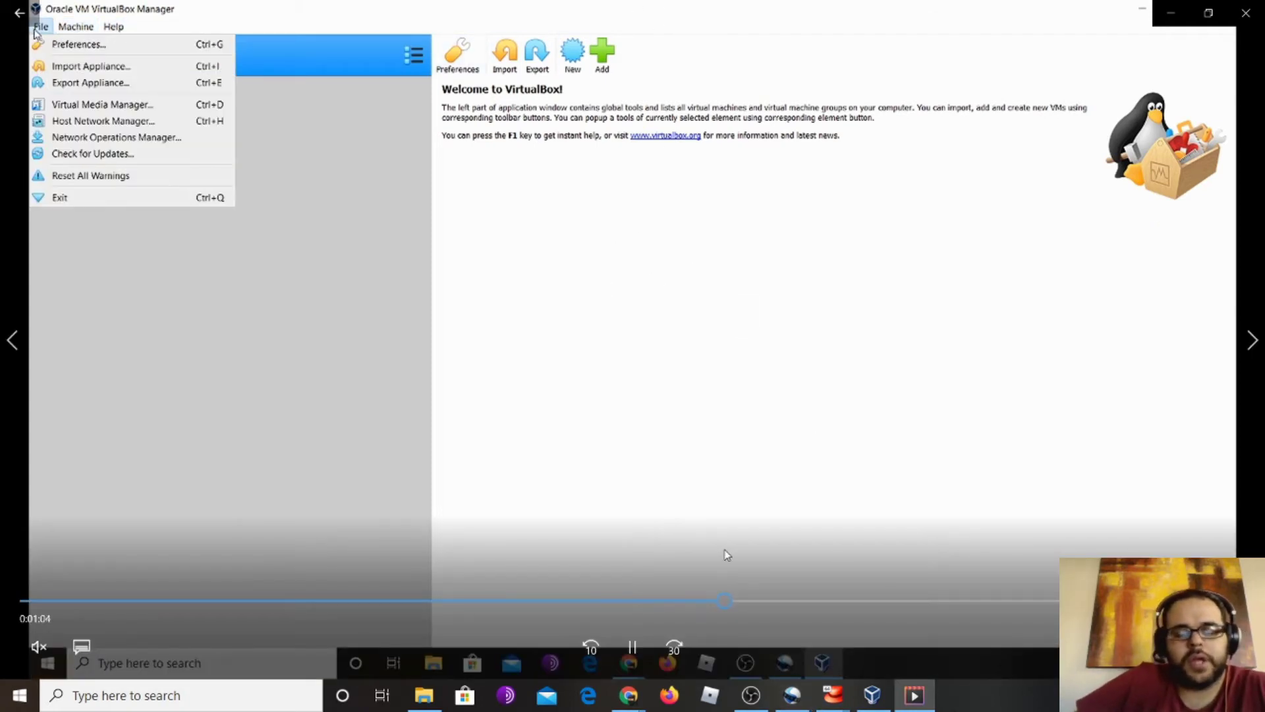
left_click(633, 649)
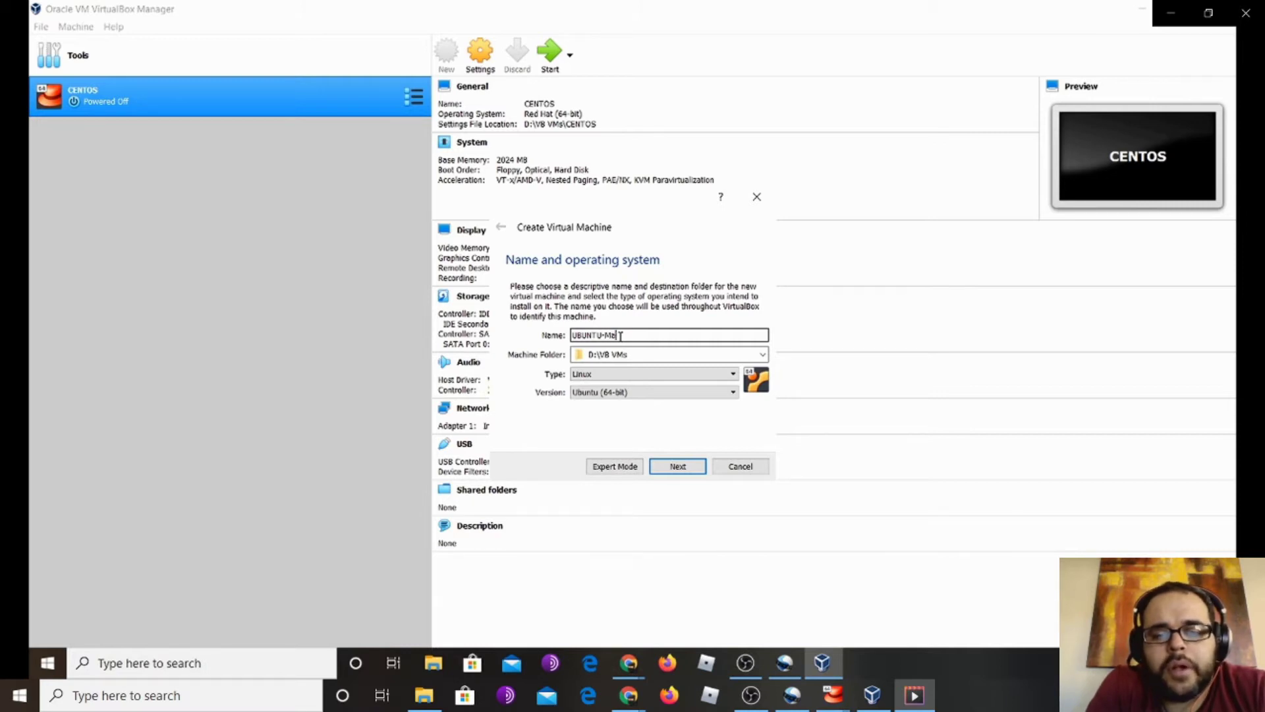
Give UBUNTU-Main 2024 MB of memory
left_click(678, 467)
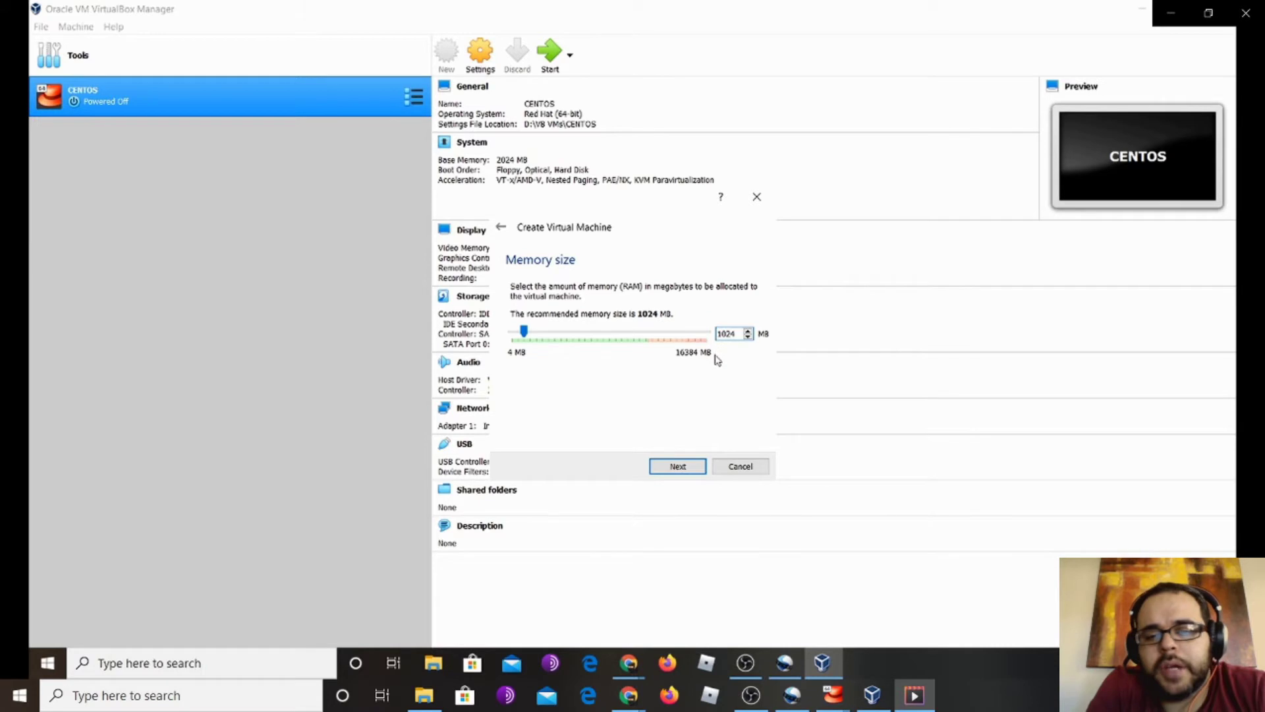
key("Delete")
key("Delete")
type("2")
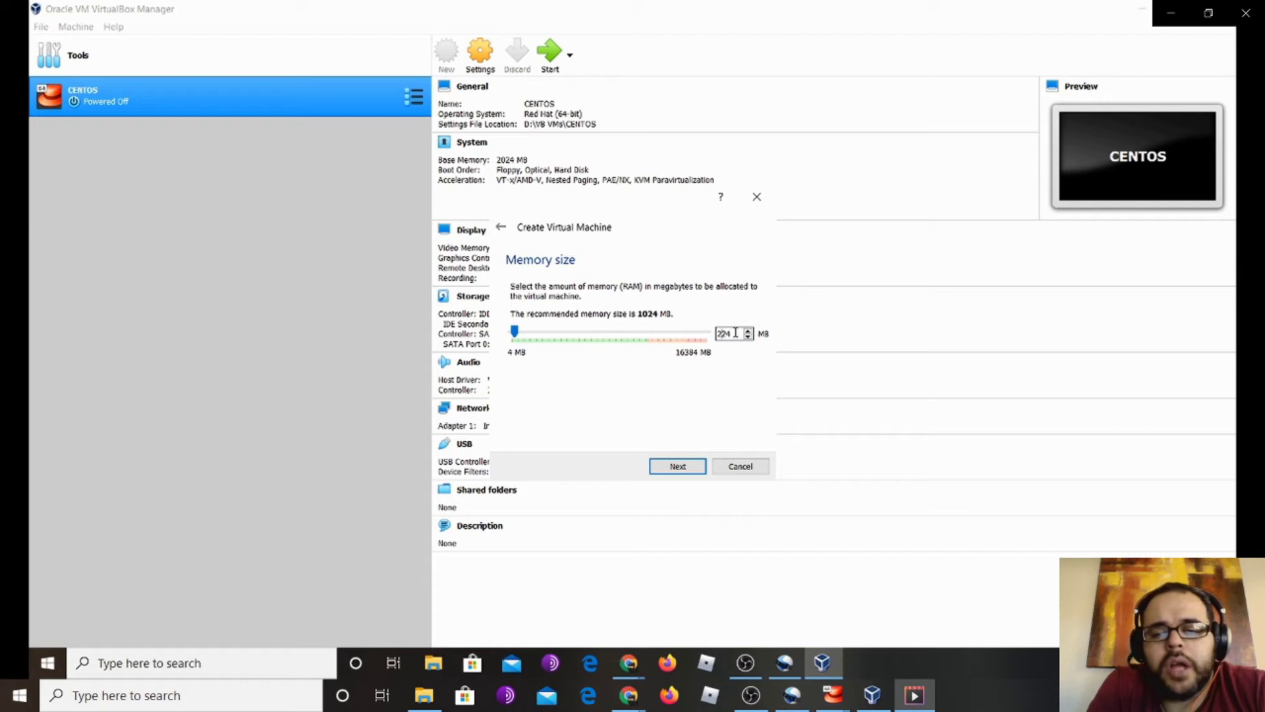
type("0")
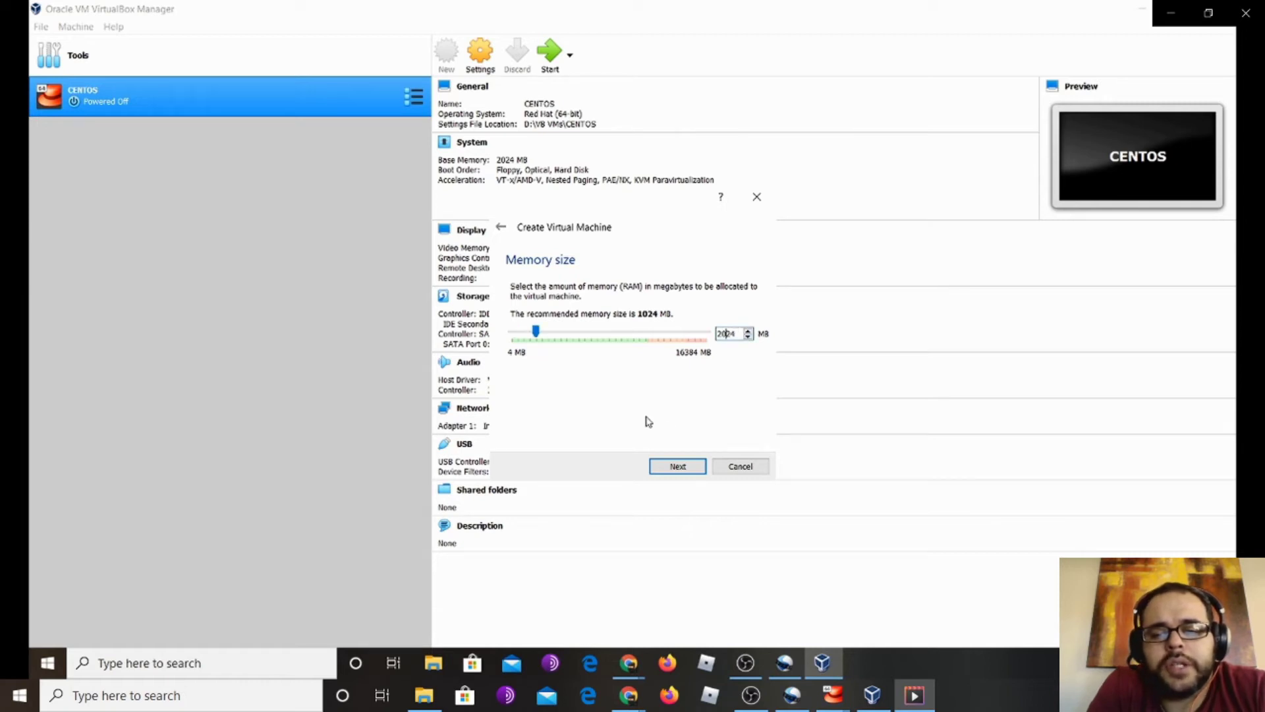
left_click(687, 468)
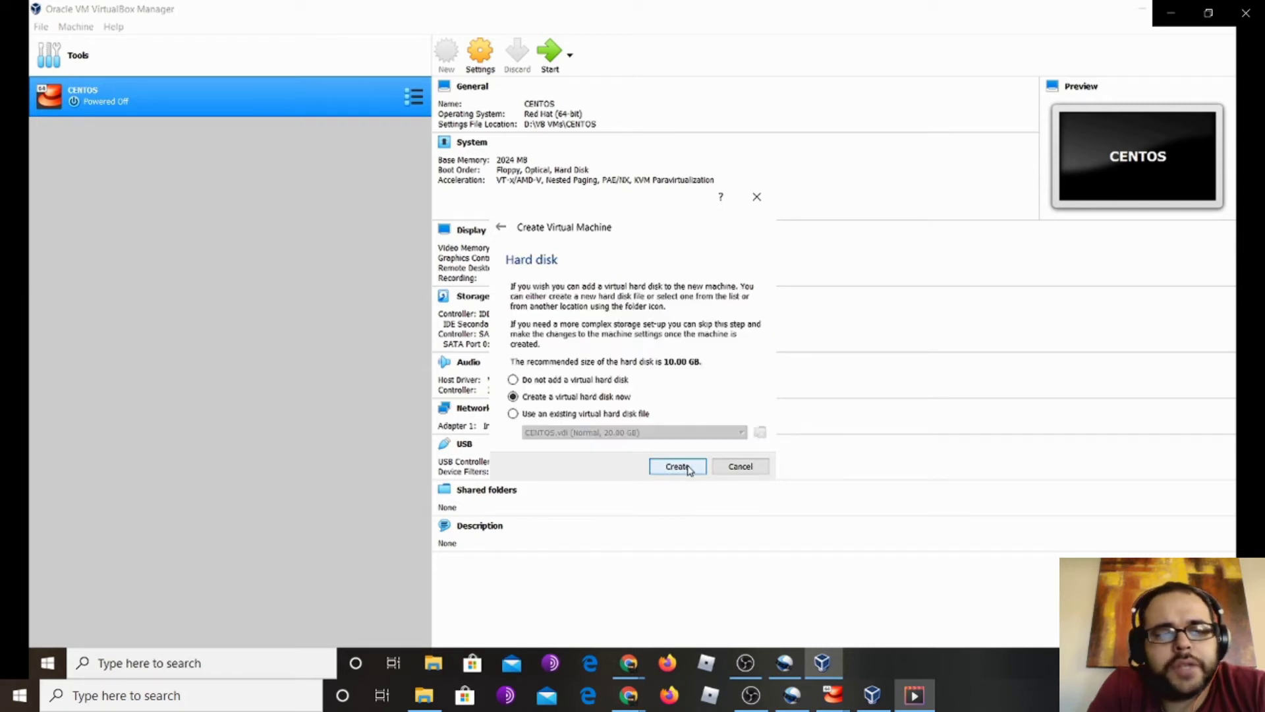
Create a dynamically allocated 20 GB UBUNTU-Main.vdi virtual hard disk with the default file type
left_click(677, 467)
left_click(692, 481)
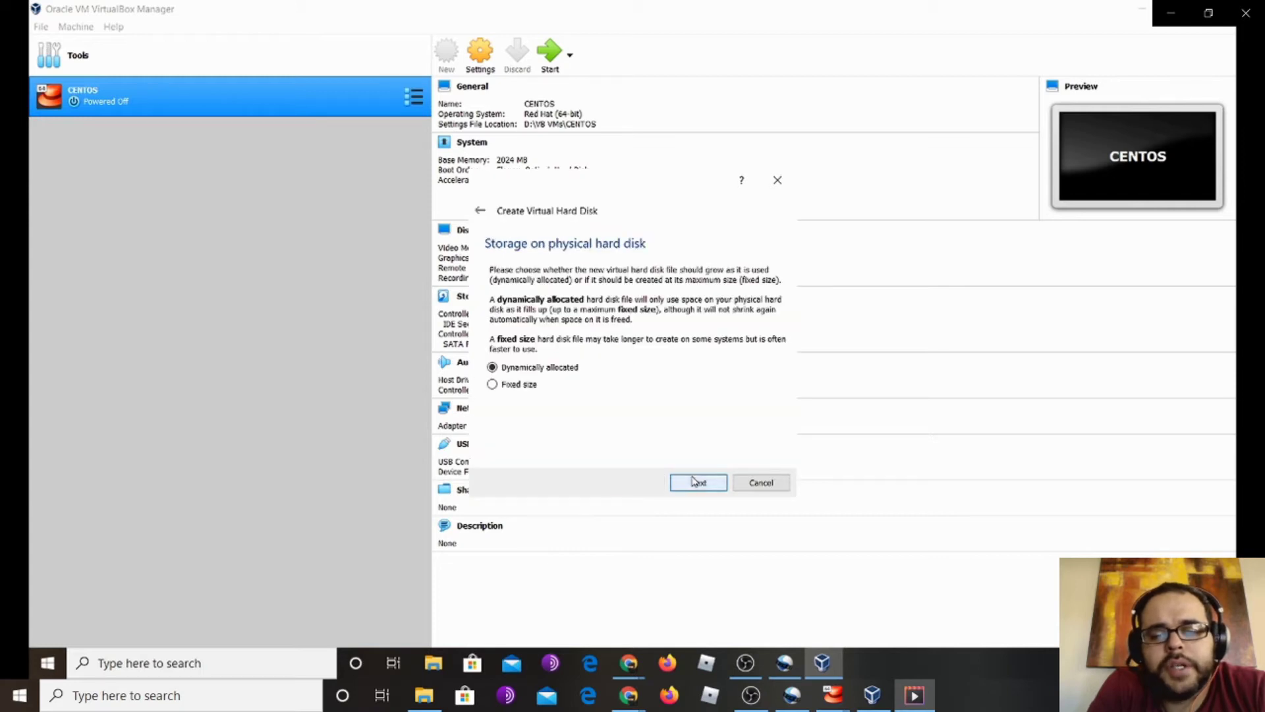
left_click(698, 485)
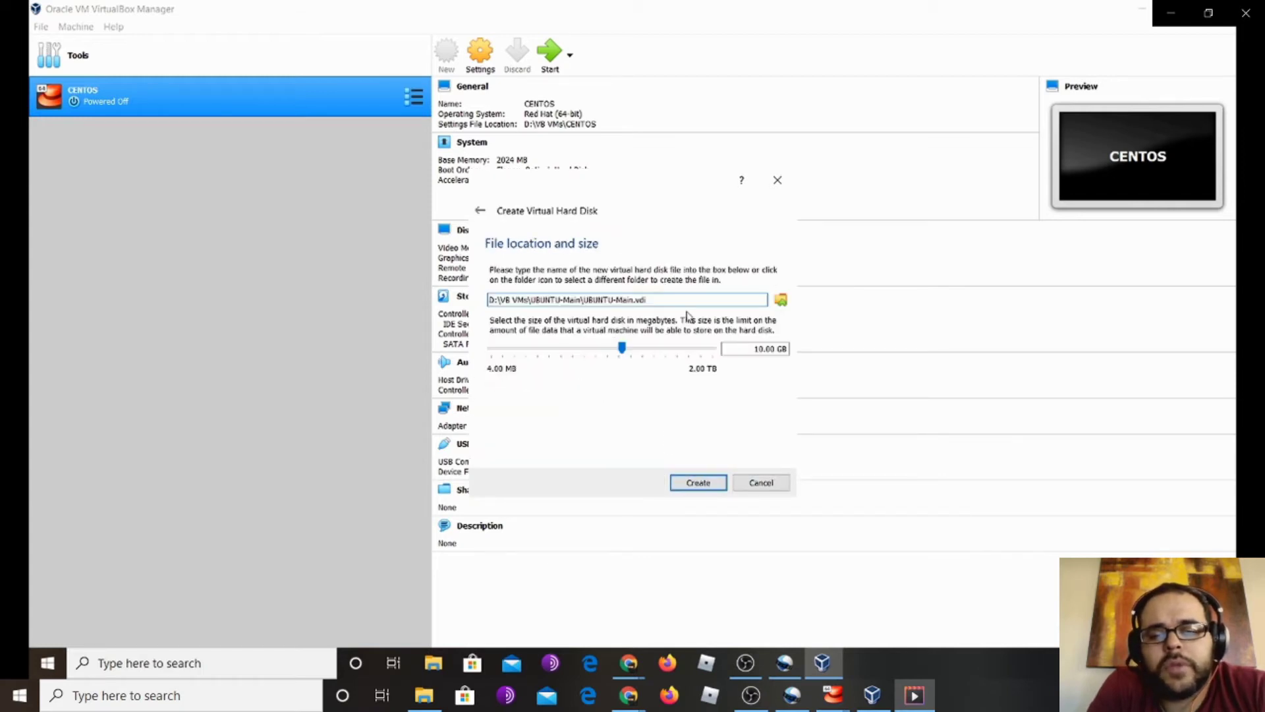
left_click(756, 349)
left_click_drag(757, 349, 749, 348)
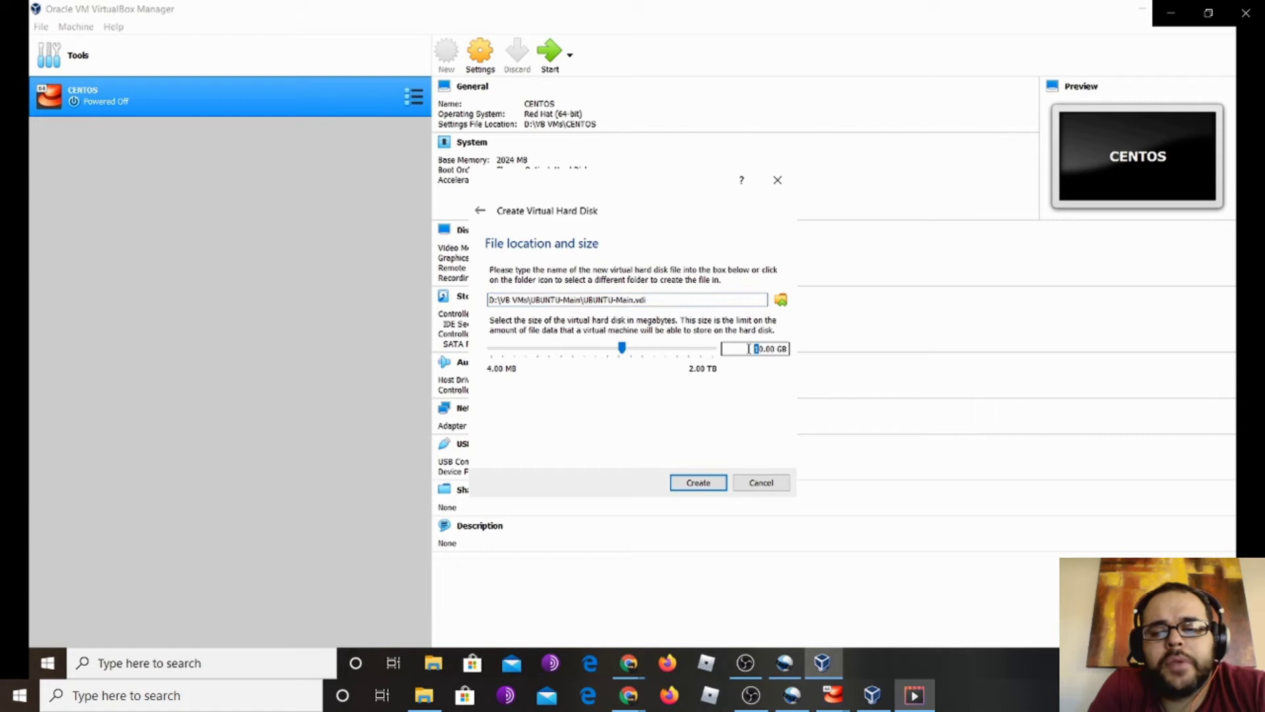
type("2")
left_click(717, 484)
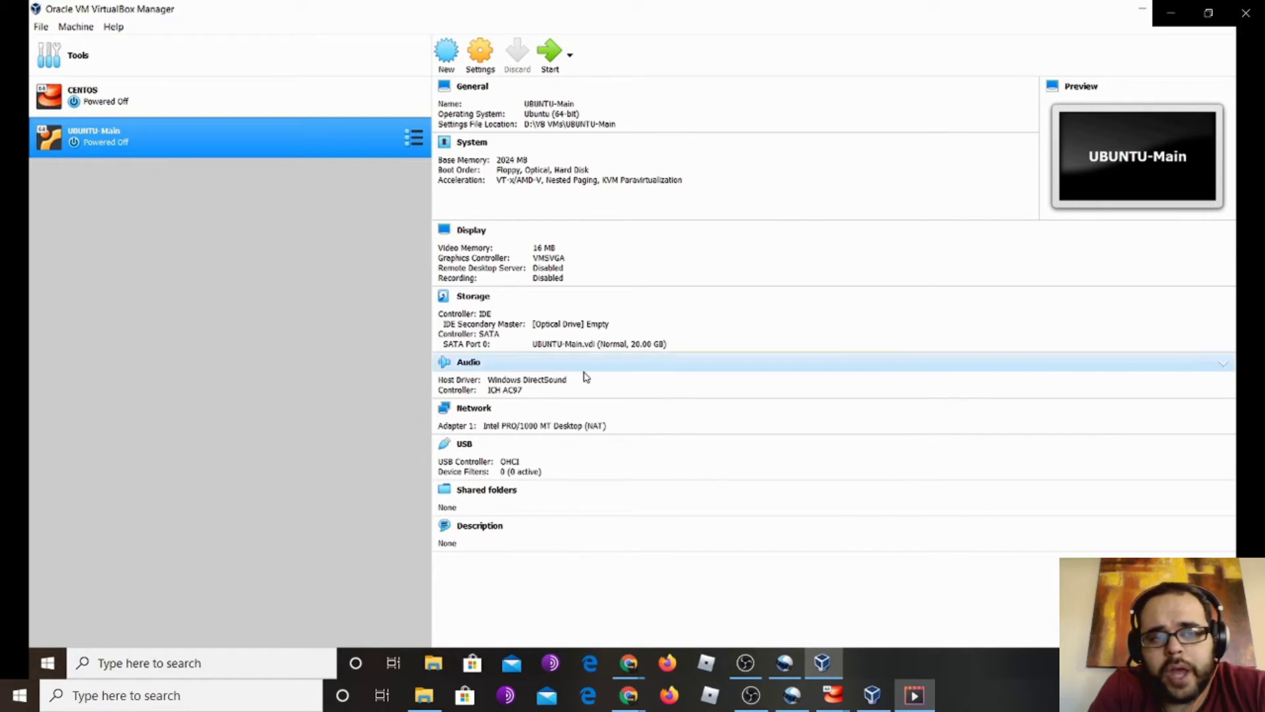
left_click(163, 99)
In CENTOS's storage settings, browse for a disc image for the empty optical drive
right_click(205, 99)
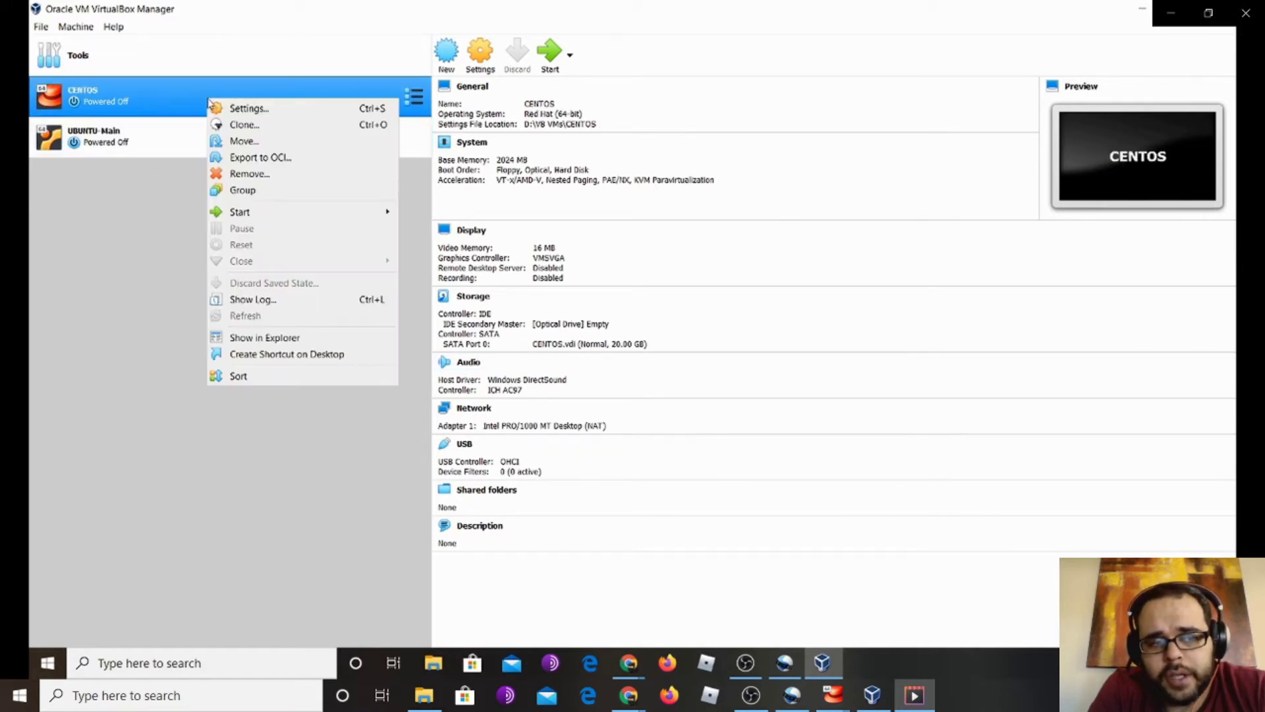
left_click(294, 112)
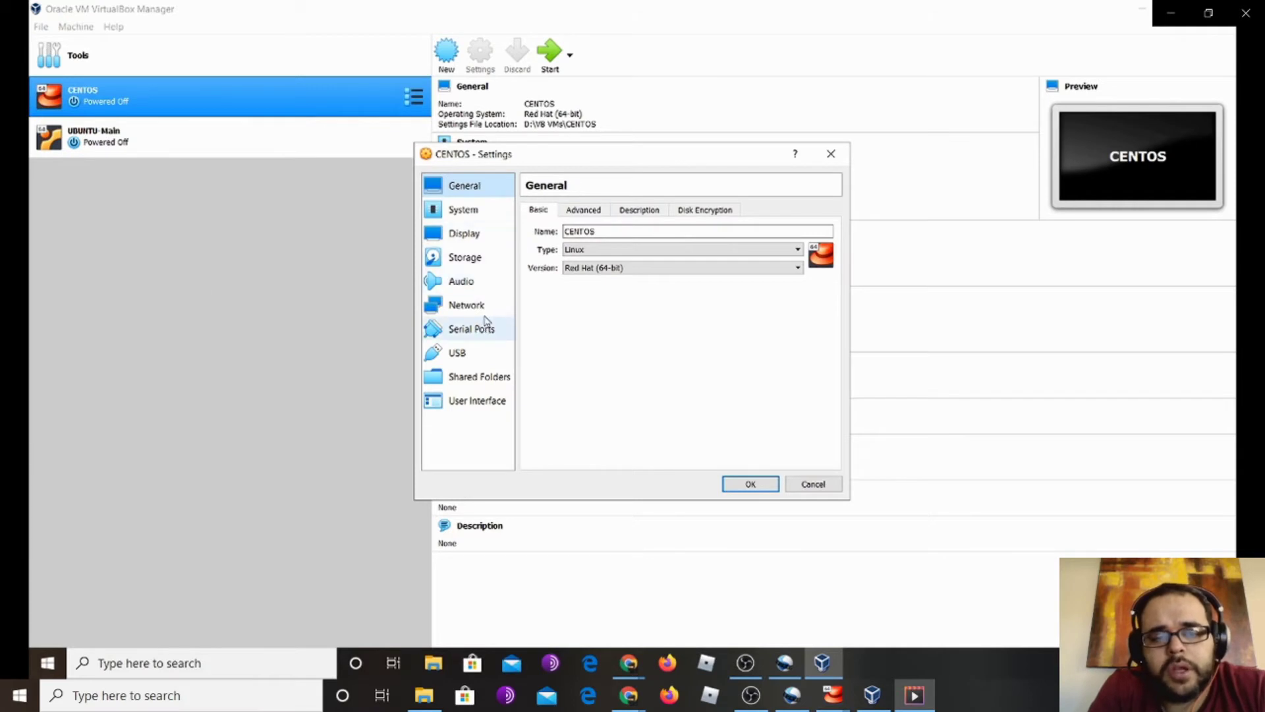
left_click(479, 258)
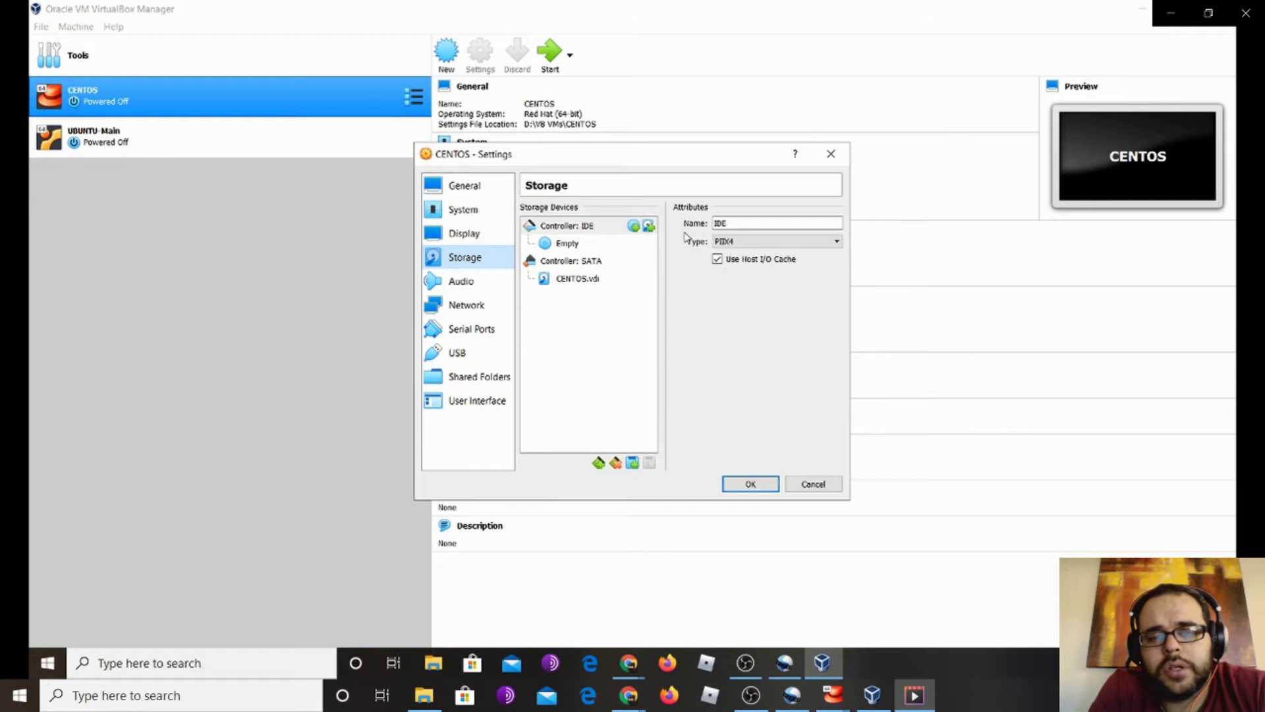
left_click(592, 249)
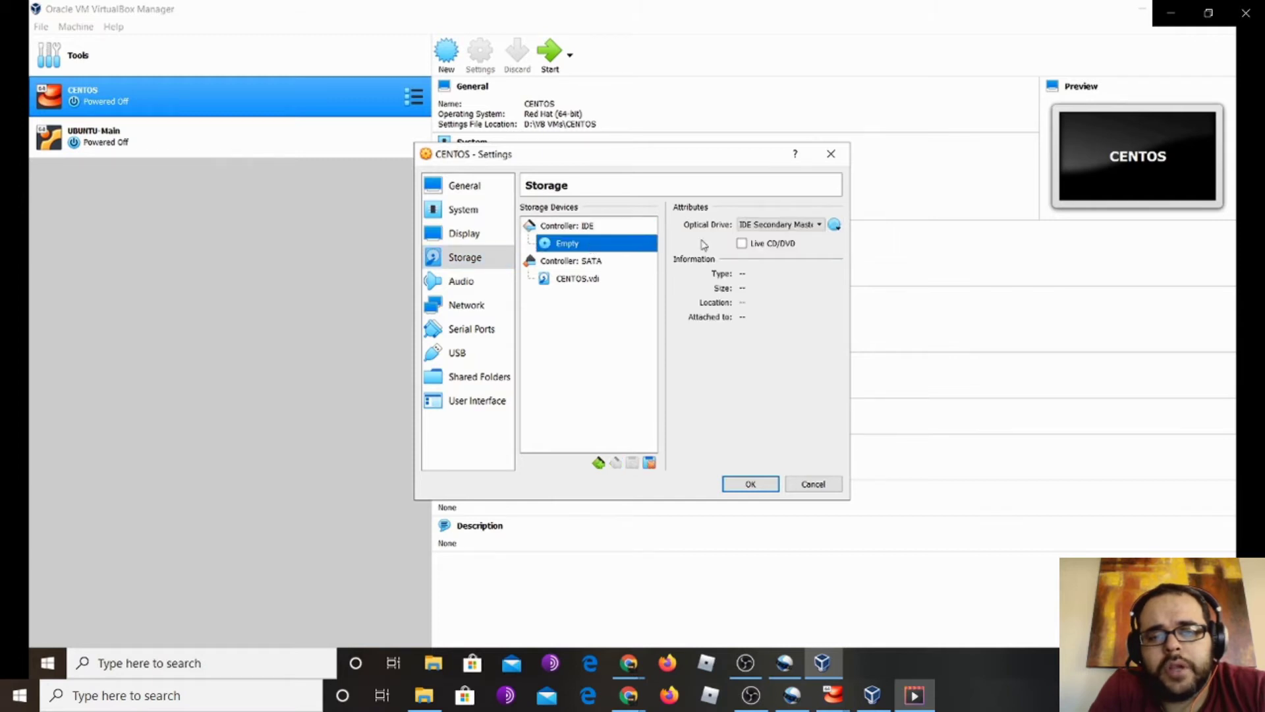
left_click(834, 224)
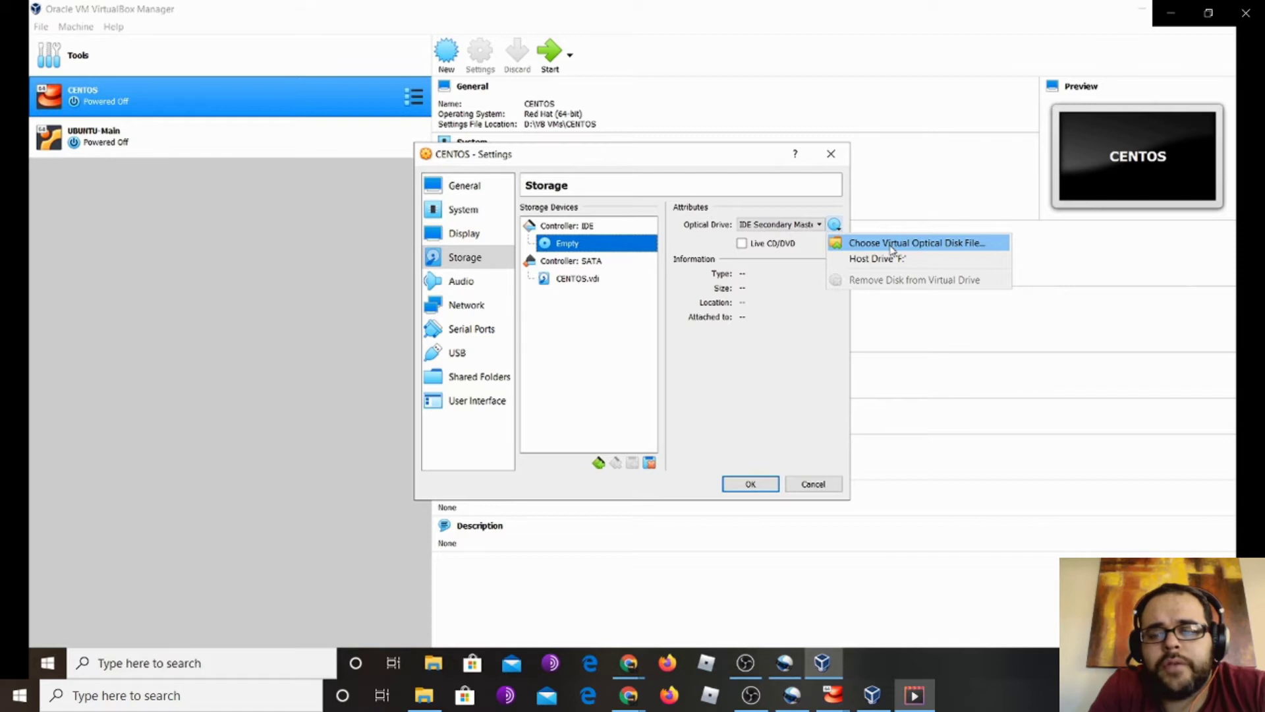
left_click(891, 249)
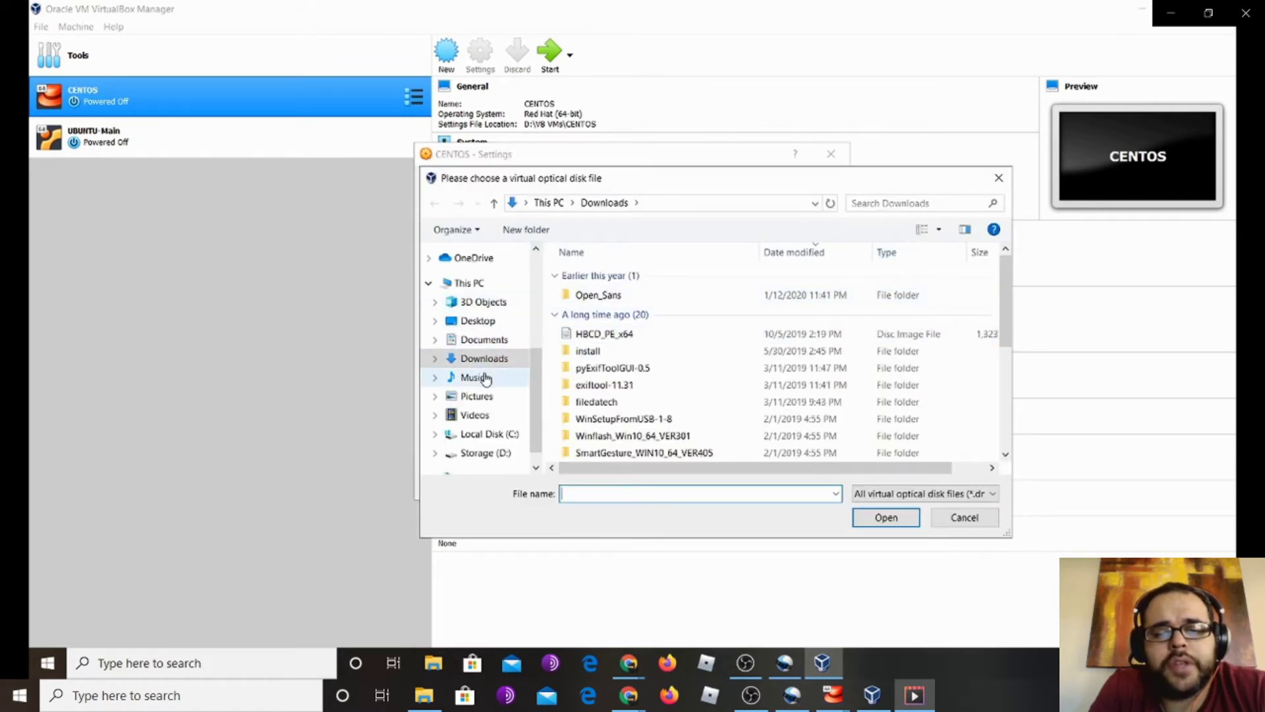
Load CentOS-8.1.1911-x86_64-dvd1.iso from Desktop\ISOs and save the settings
left_click(478, 320)
left_click(582, 276)
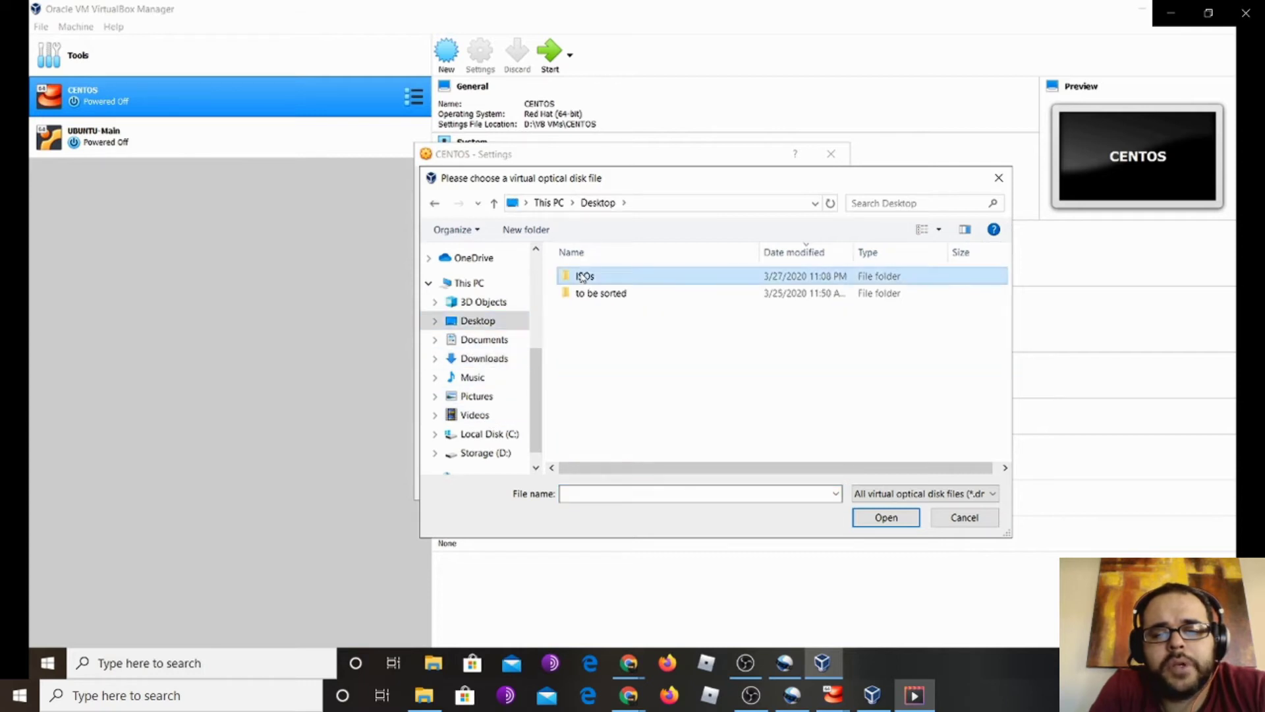
double_click(583, 277)
left_click(657, 279)
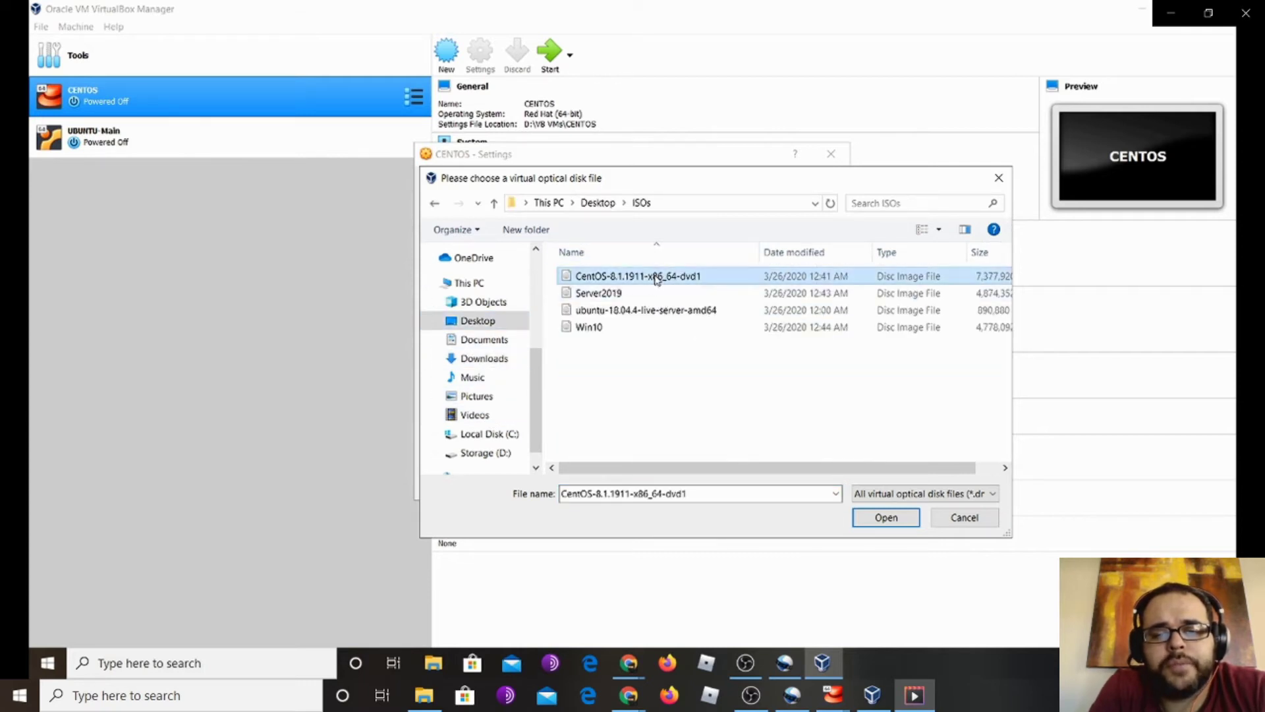
left_click(887, 517)
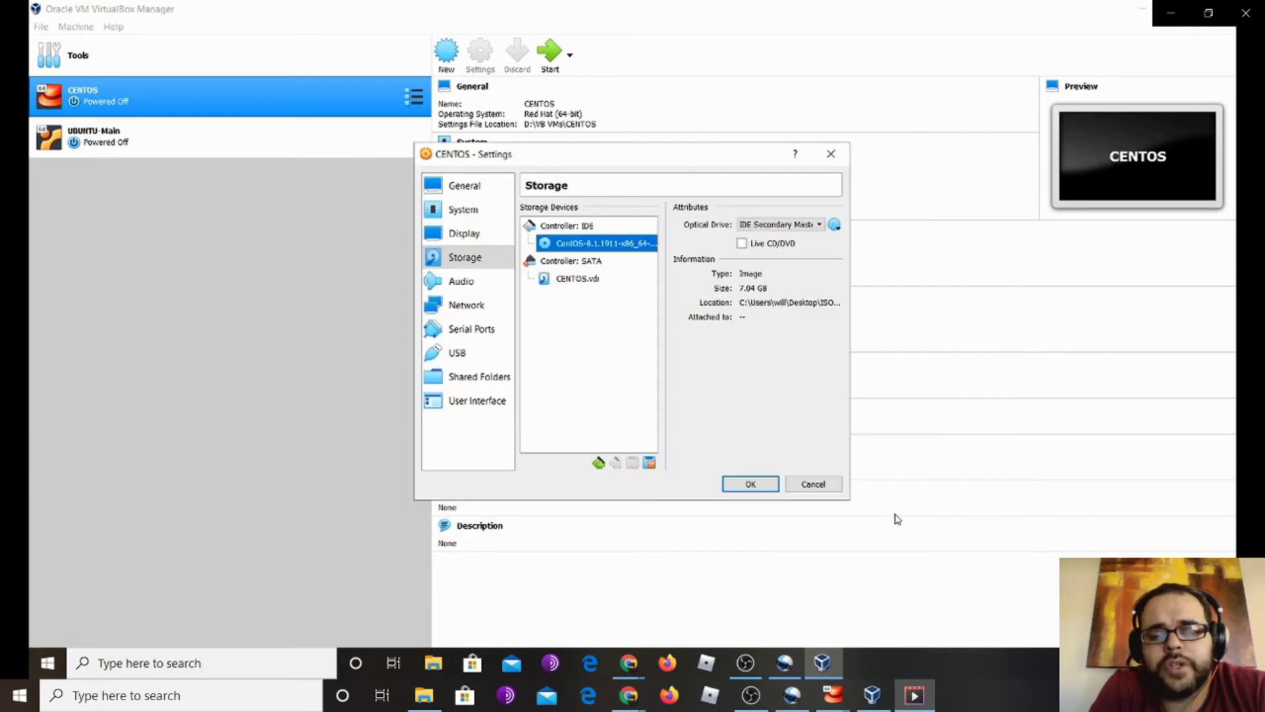
left_click(748, 485)
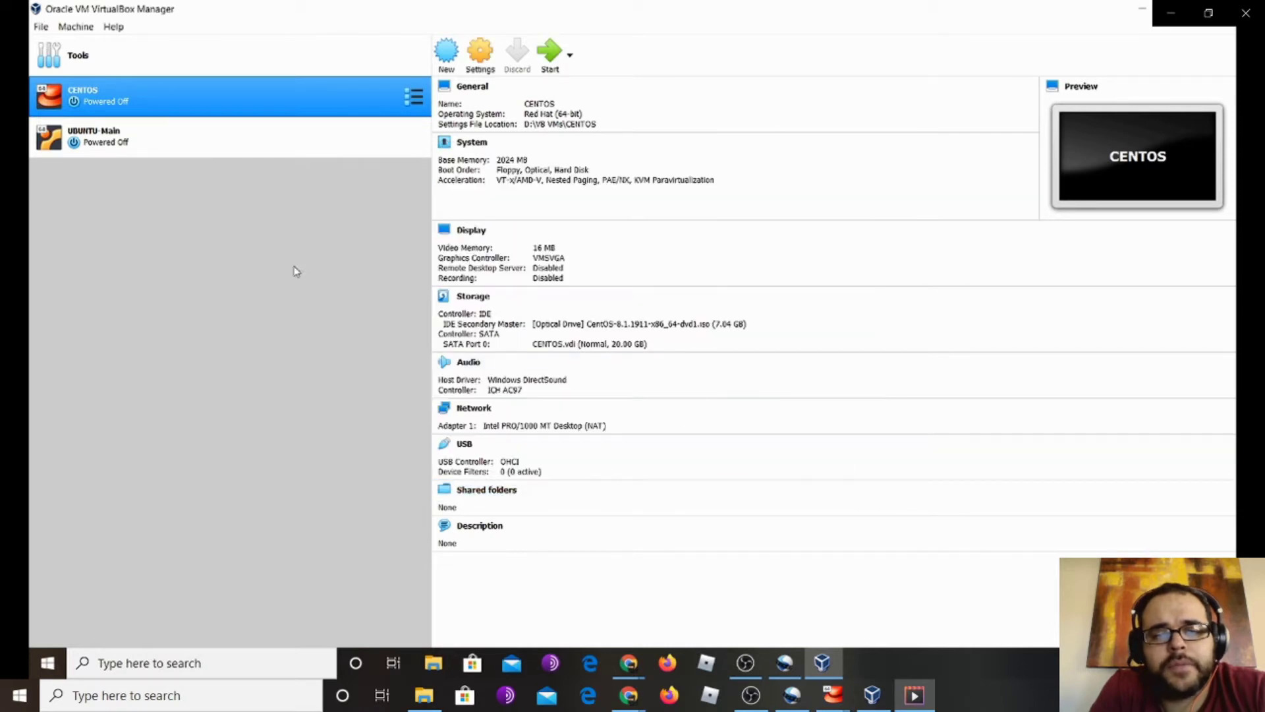
left_click(199, 133)
right_click(199, 133)
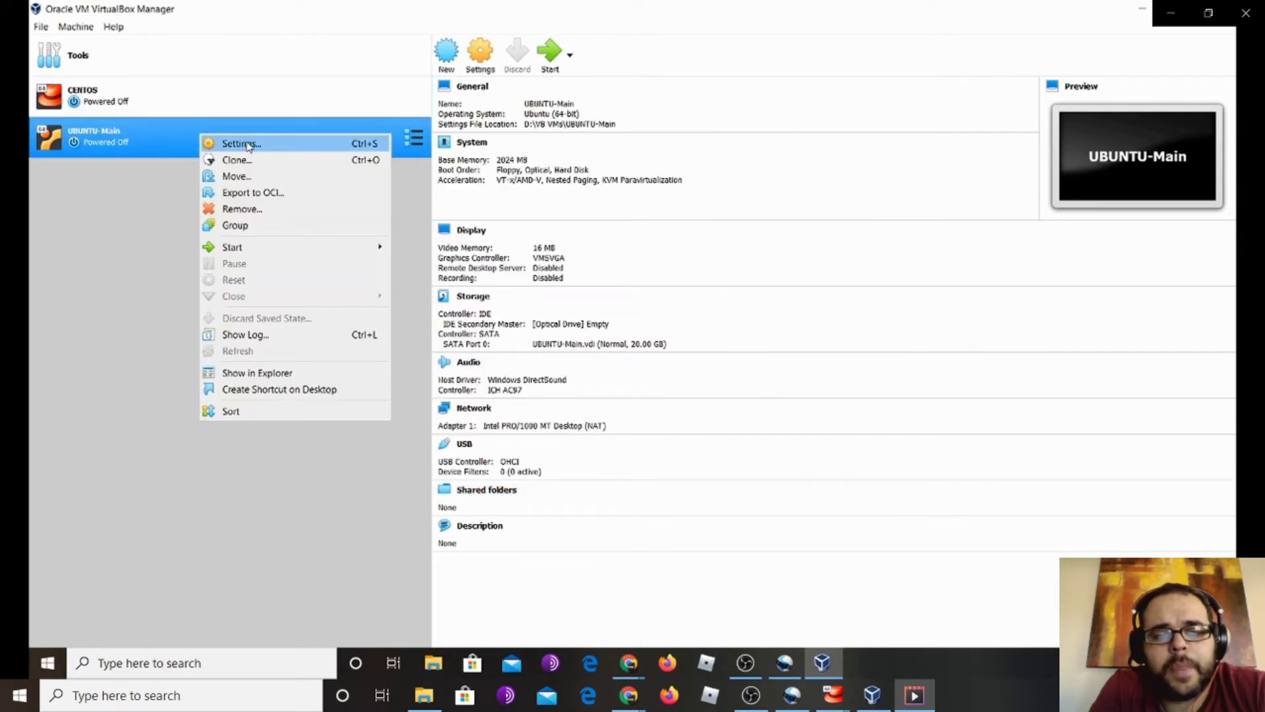
Load ubuntu-18.04.4-live-server-amd64.iso into UBUNTU-Main's empty optical drive and save
left_click(248, 144)
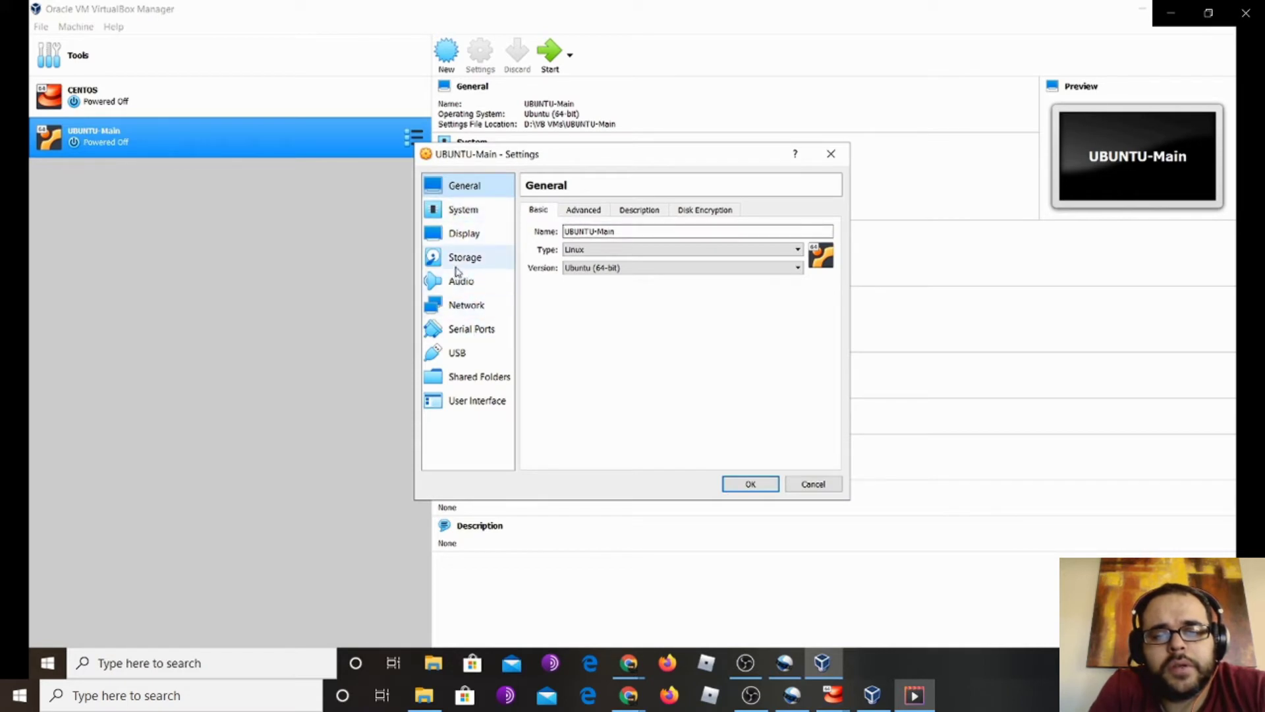
left_click(478, 262)
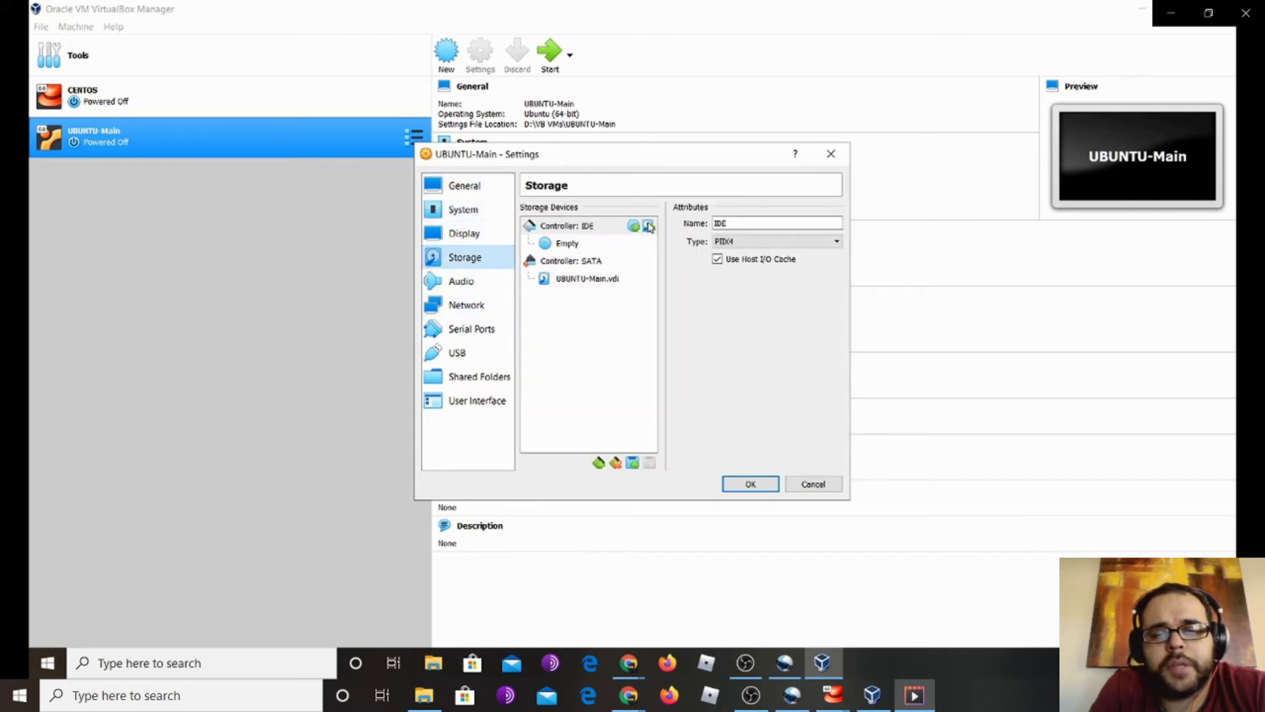
left_click(573, 243)
left_click(834, 225)
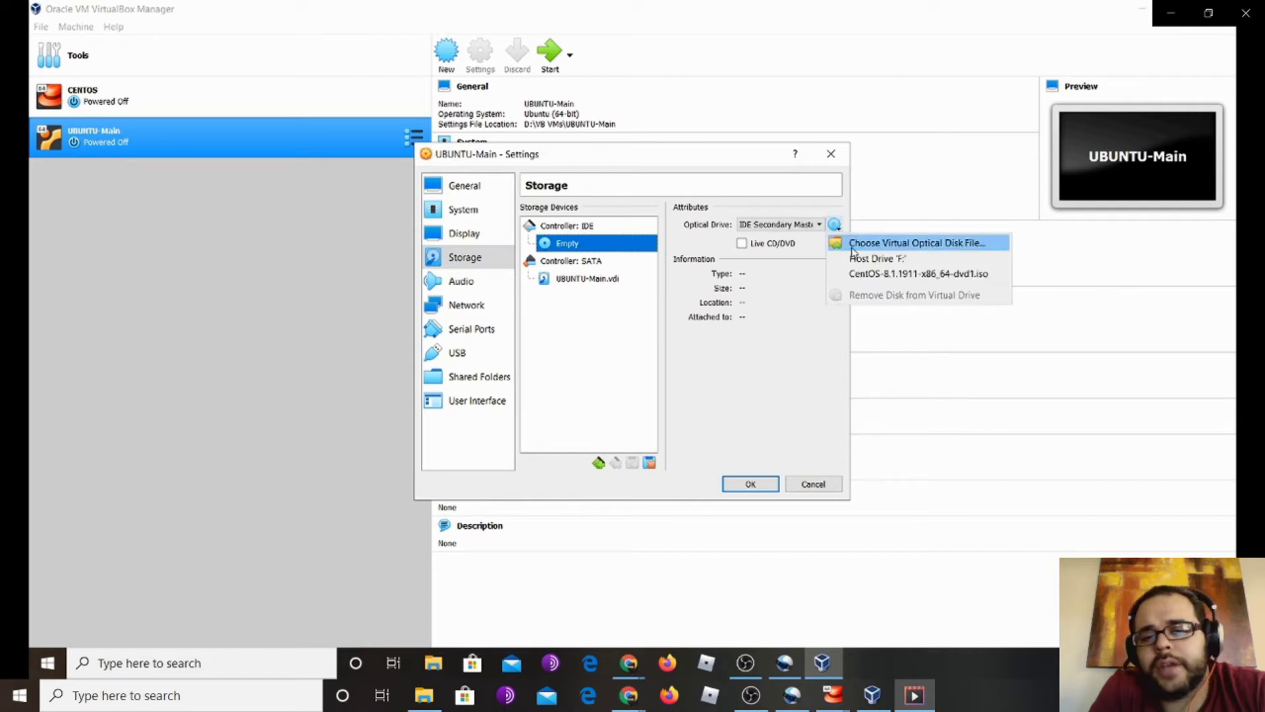
left_click(915, 244)
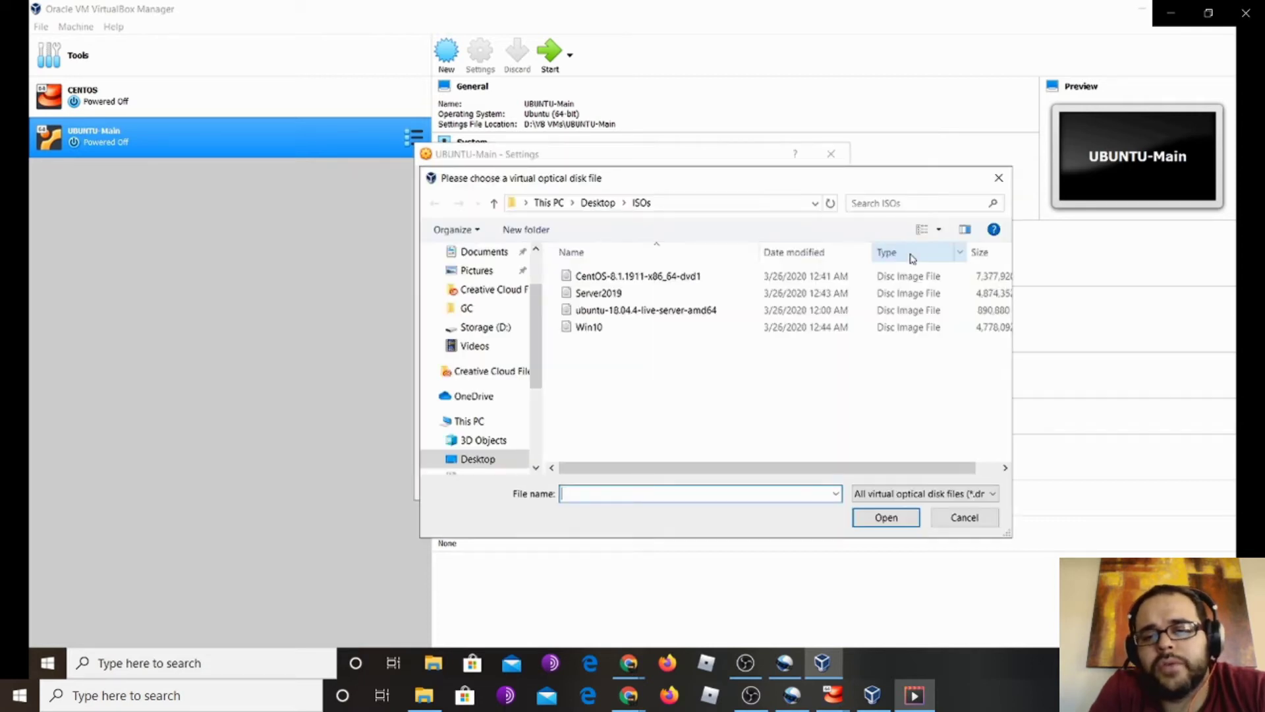
left_click(678, 311)
left_click(895, 523)
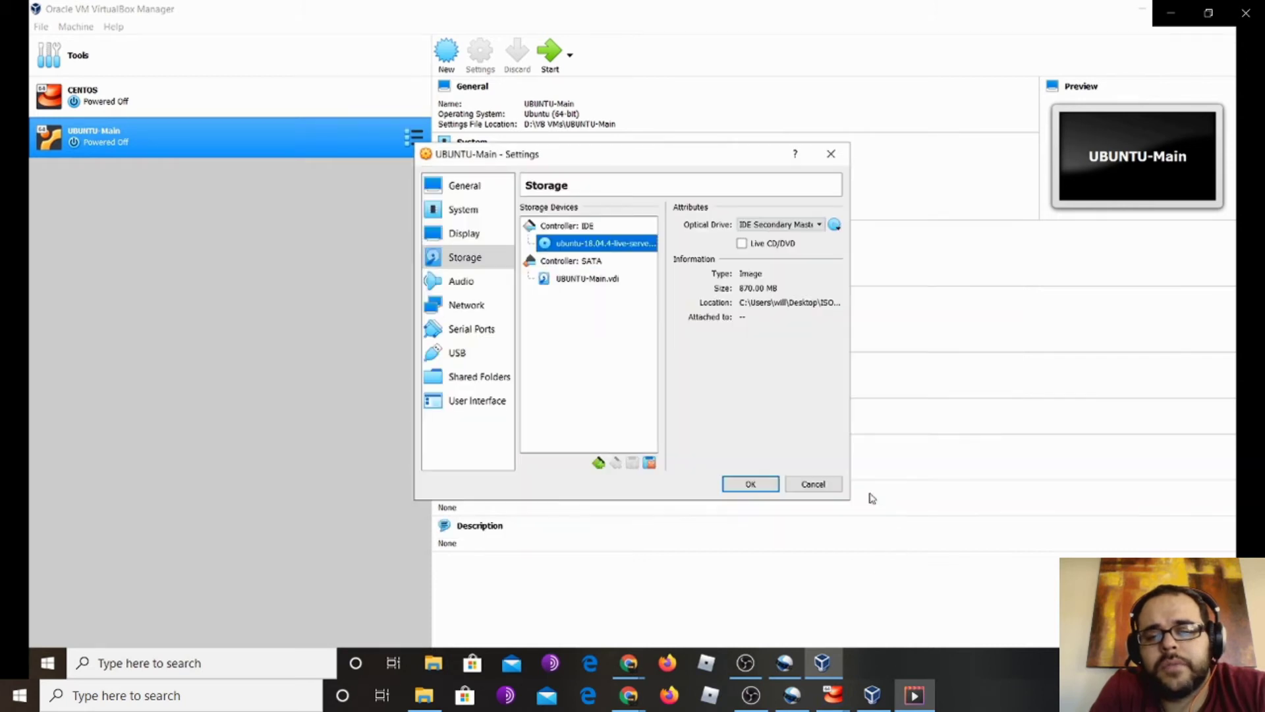
left_click(750, 483)
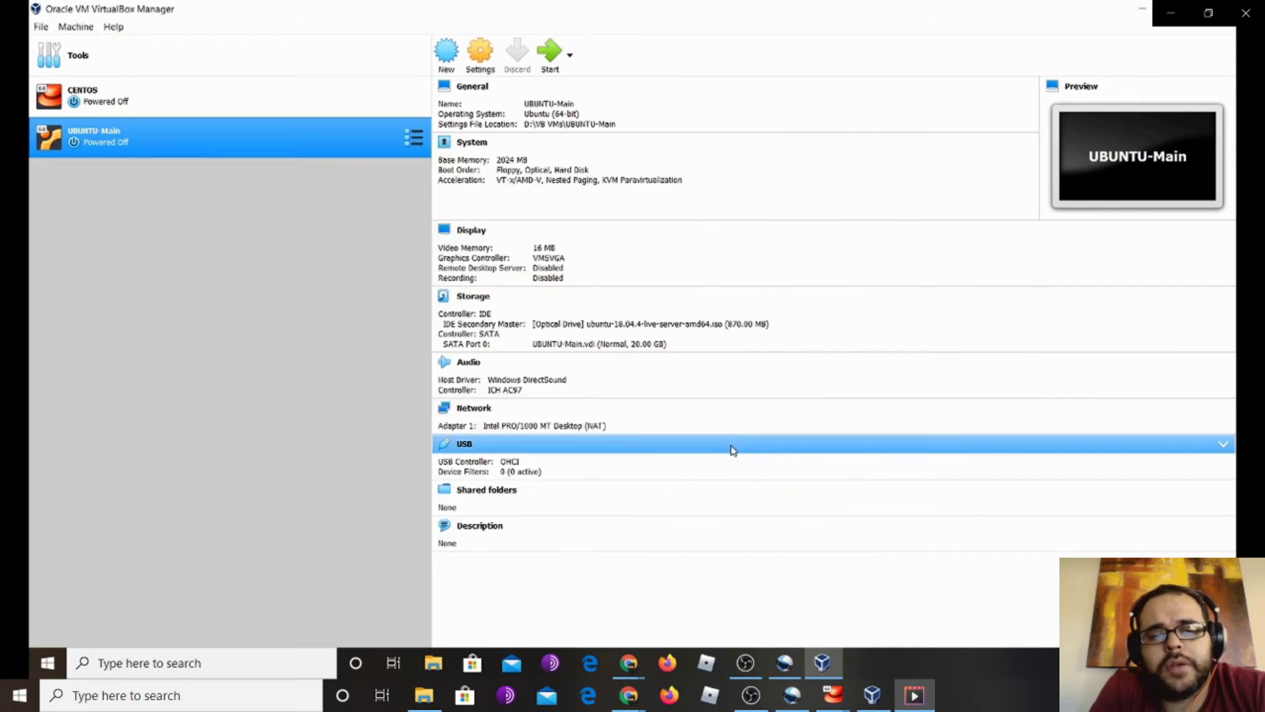
left_click(151, 94)
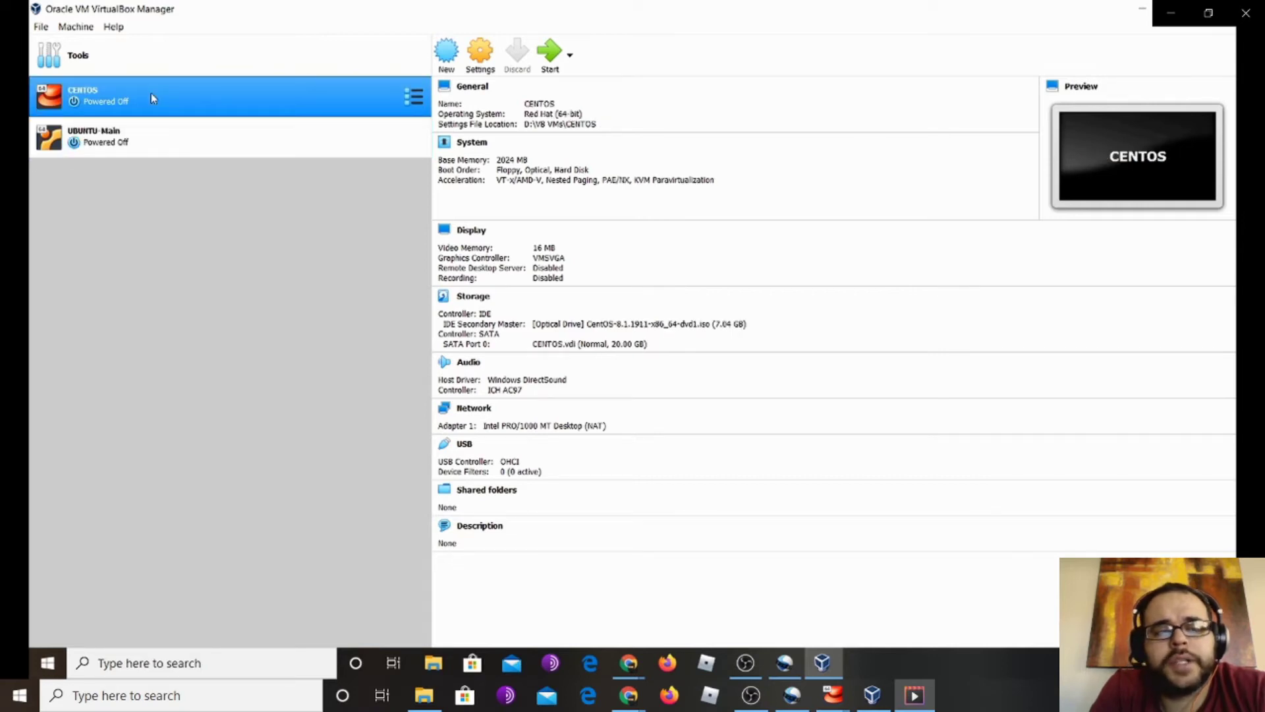
Start the CENTOS and UBUNTU-Main virtual machines
double_click(152, 97)
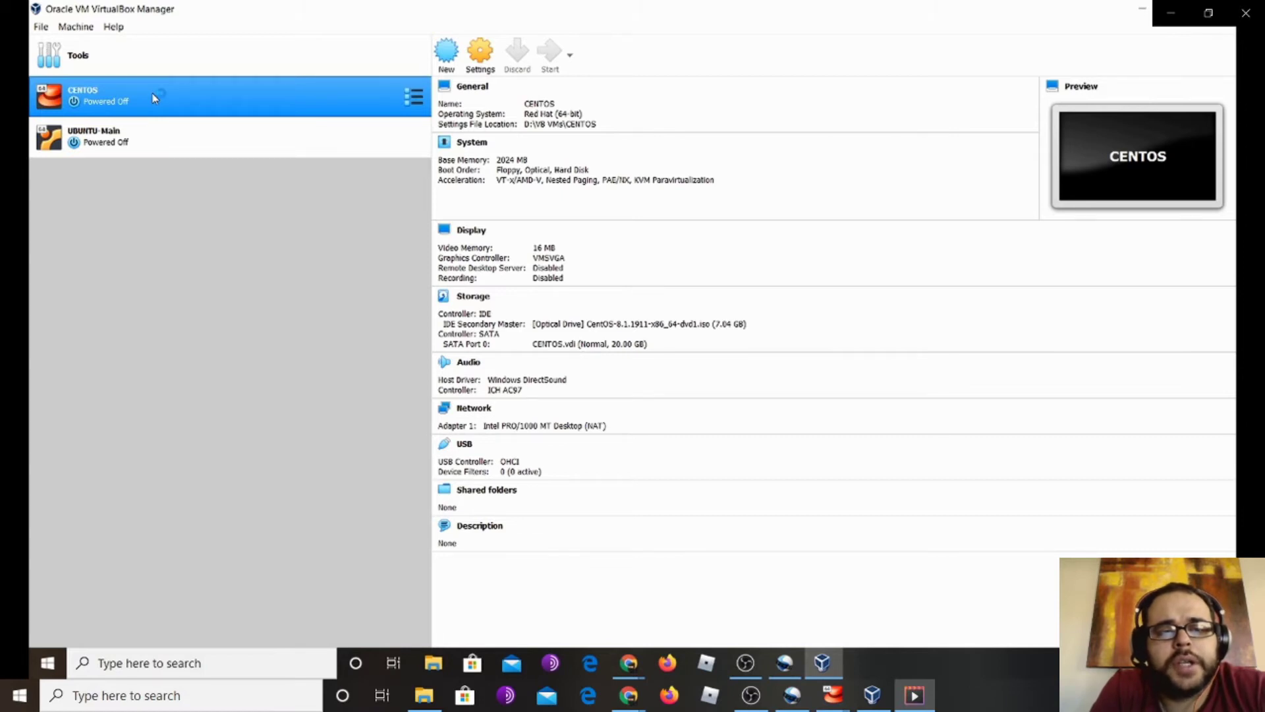
left_click(161, 140)
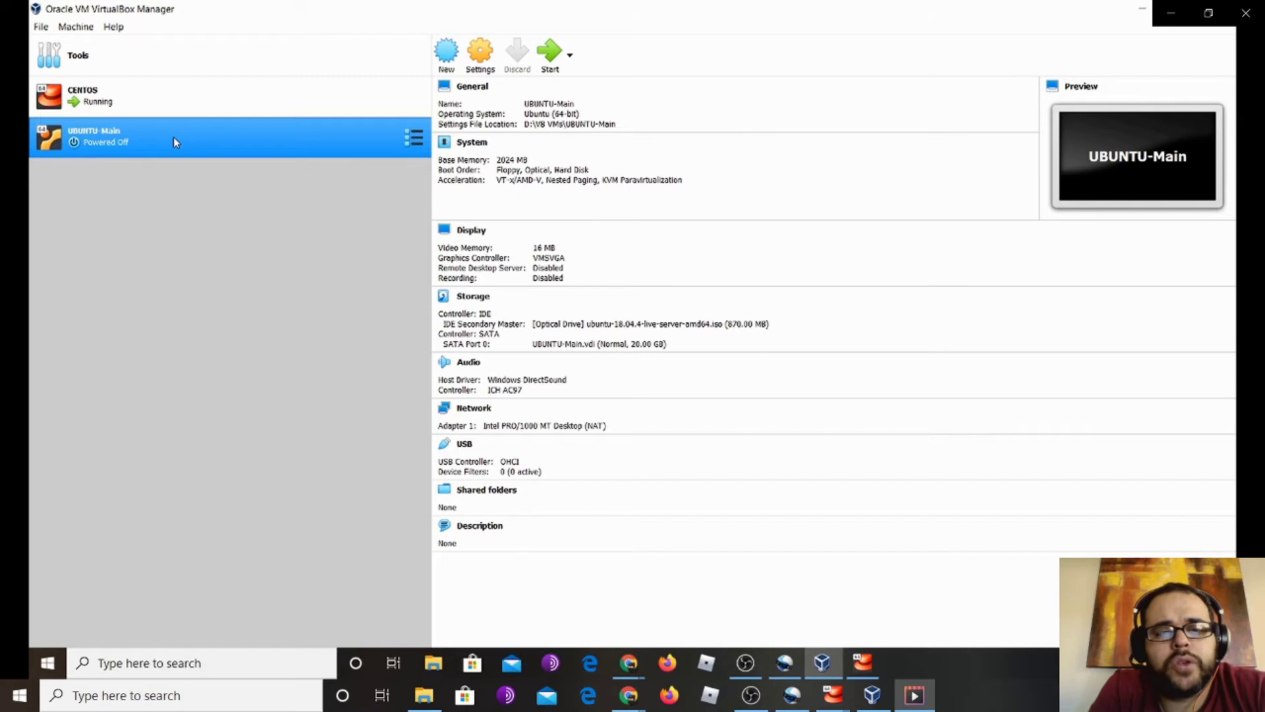
double_click(176, 142)
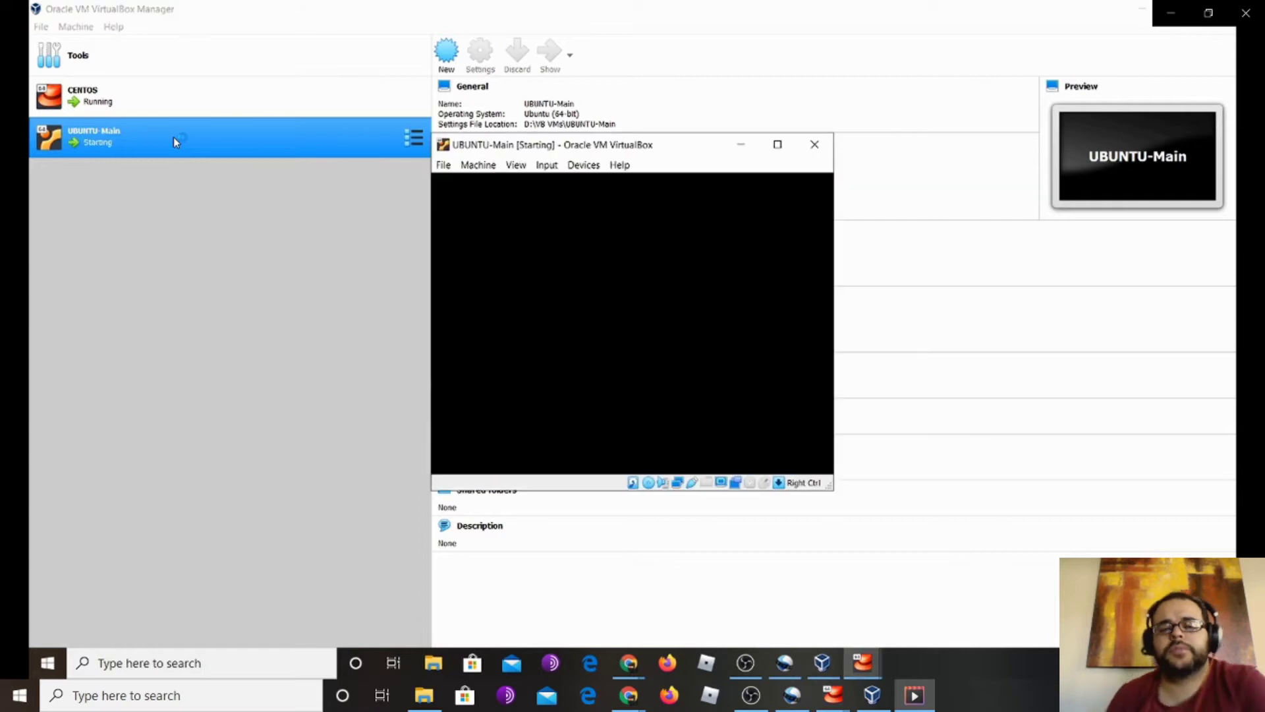
Place the Ubuntu VM window top-left and the CentOS window right, focusing CentOS
left_click_drag(634, 144, 297, 232)
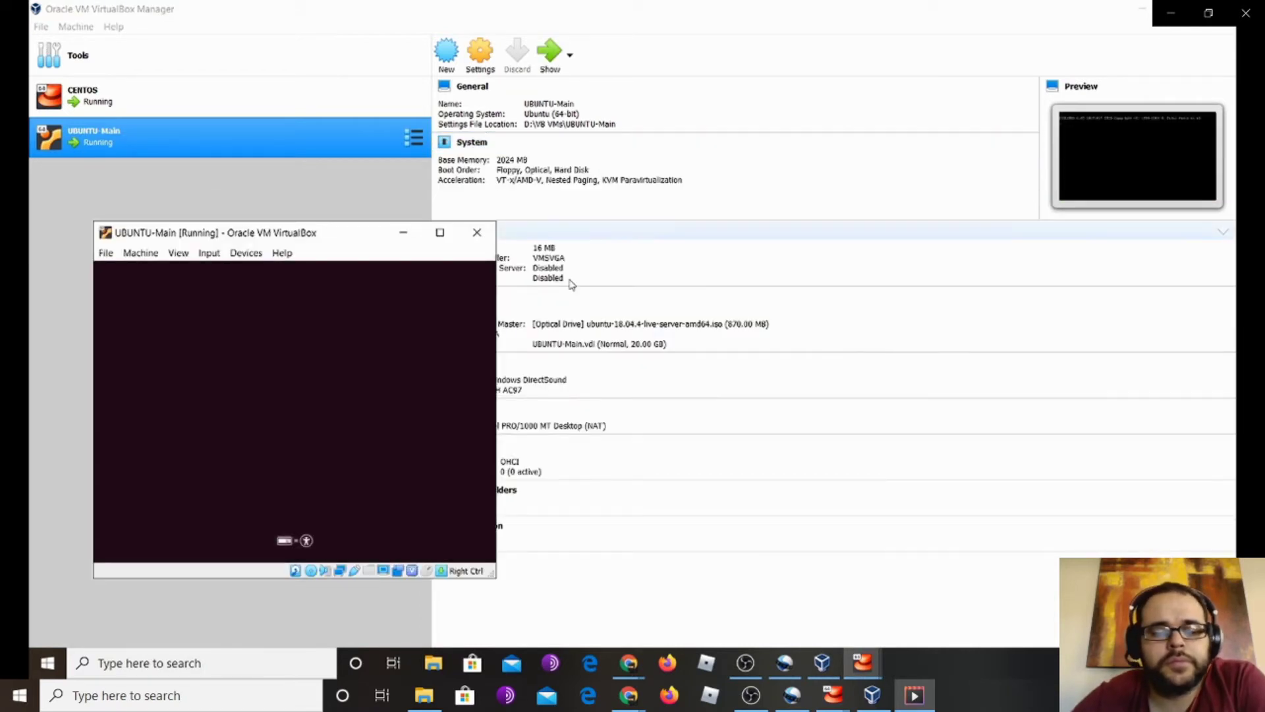
mouse_move(886, 664)
left_click(802, 597)
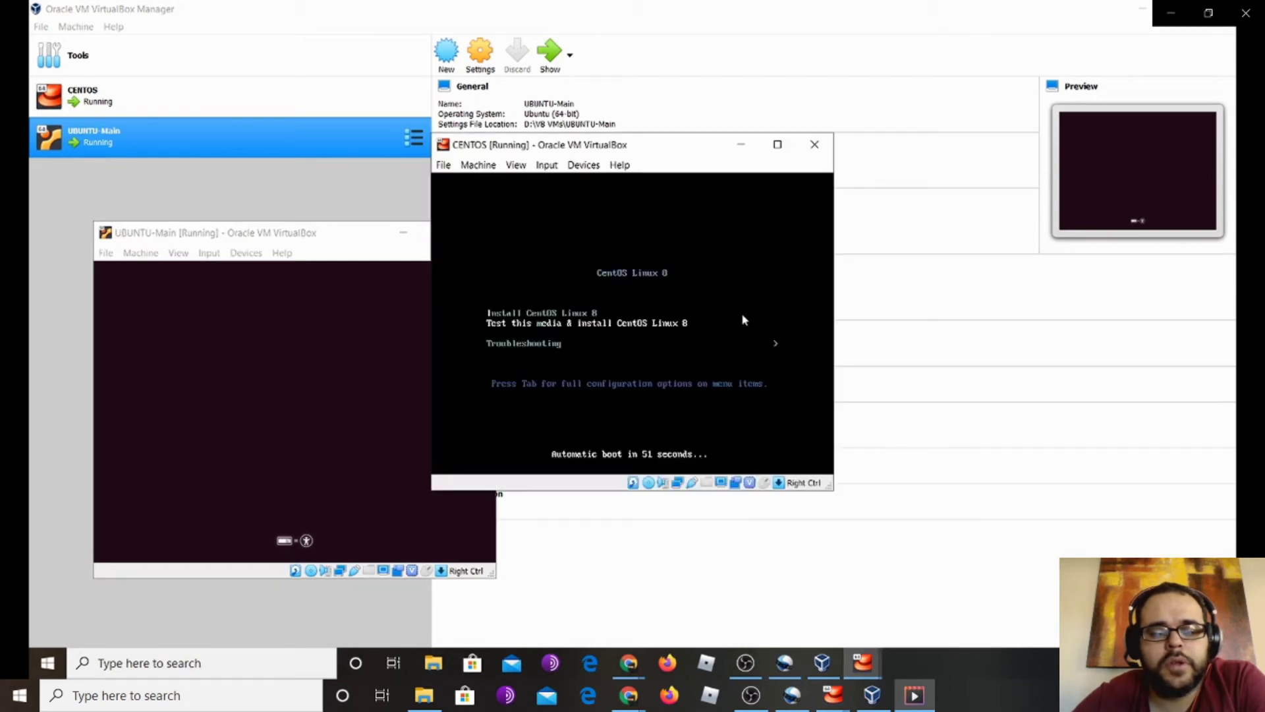
left_click_drag(640, 137, 849, 170)
left_click_drag(699, 185, 912, 113)
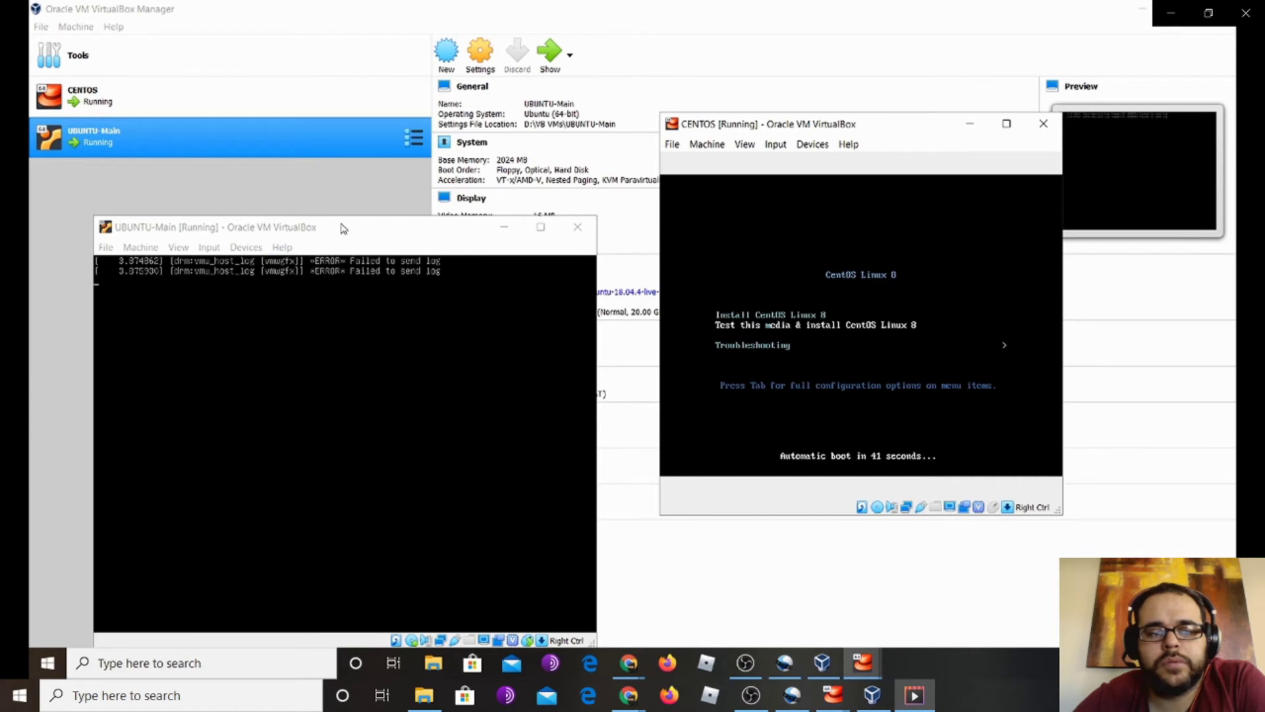
left_click_drag(344, 226, 328, 104)
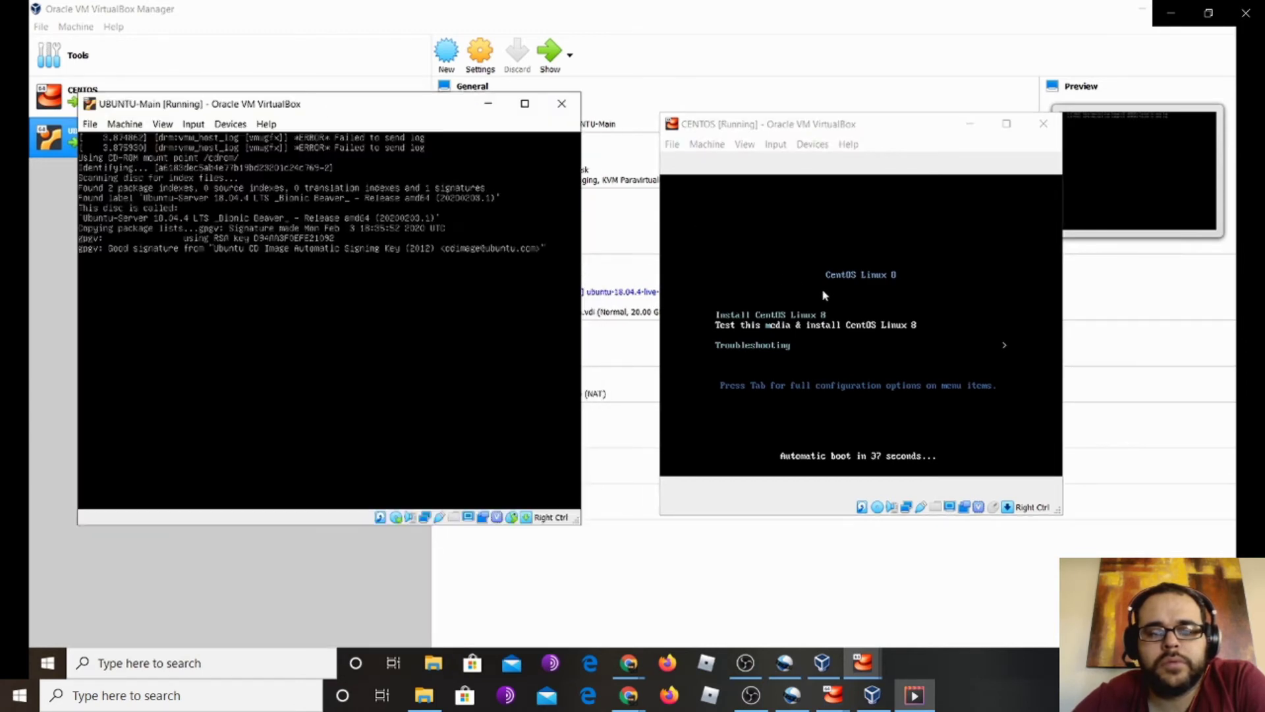
left_click(814, 268)
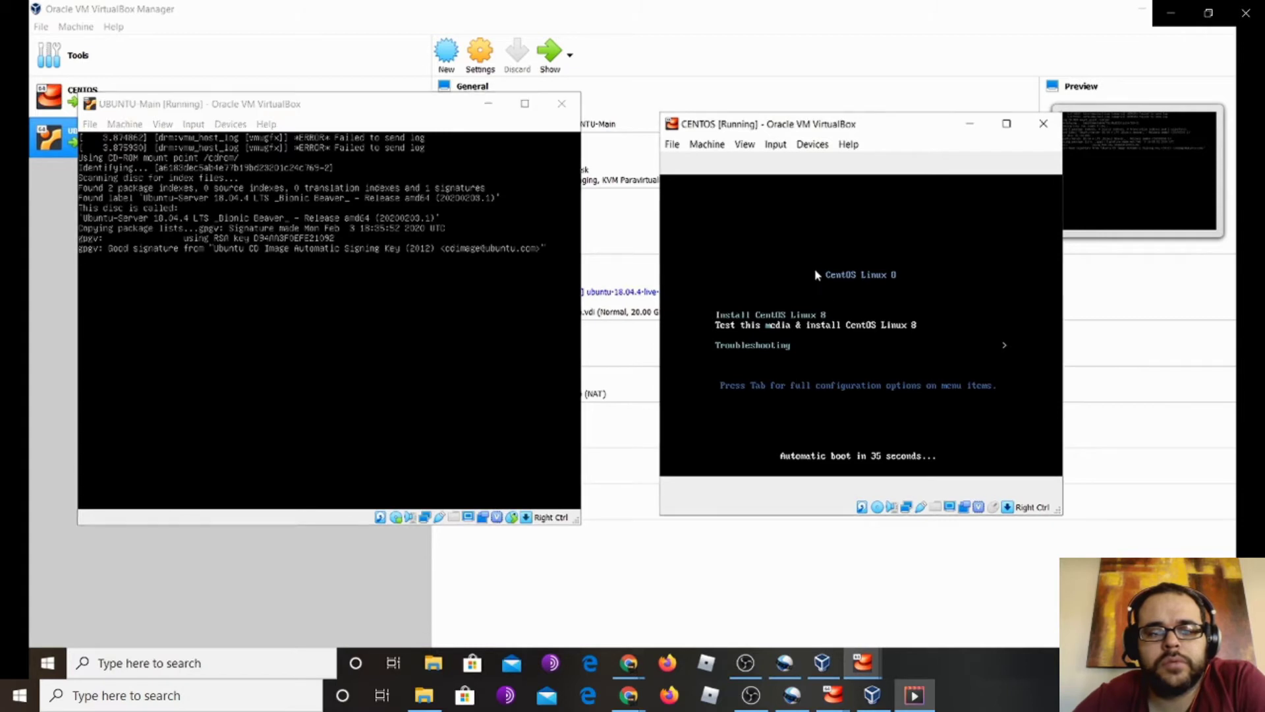
Boot CentOS from its boot menu and abort the installation media check
key("Return")
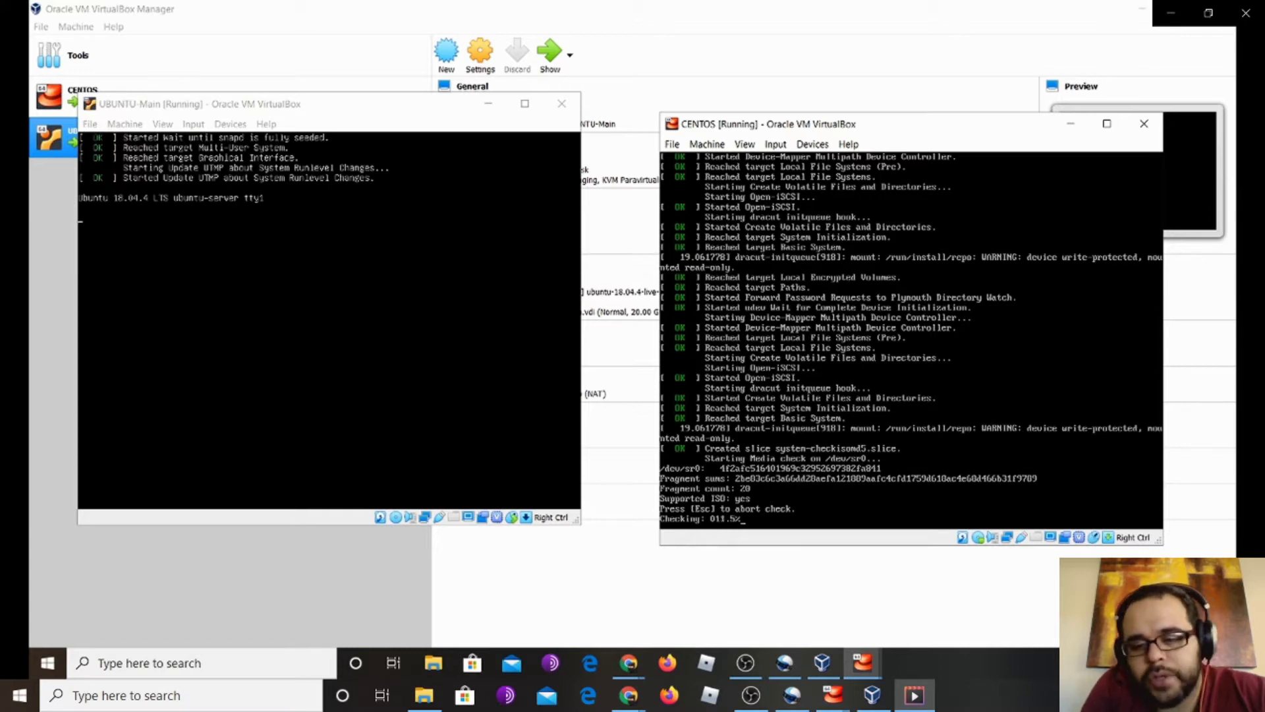
key("Escape")
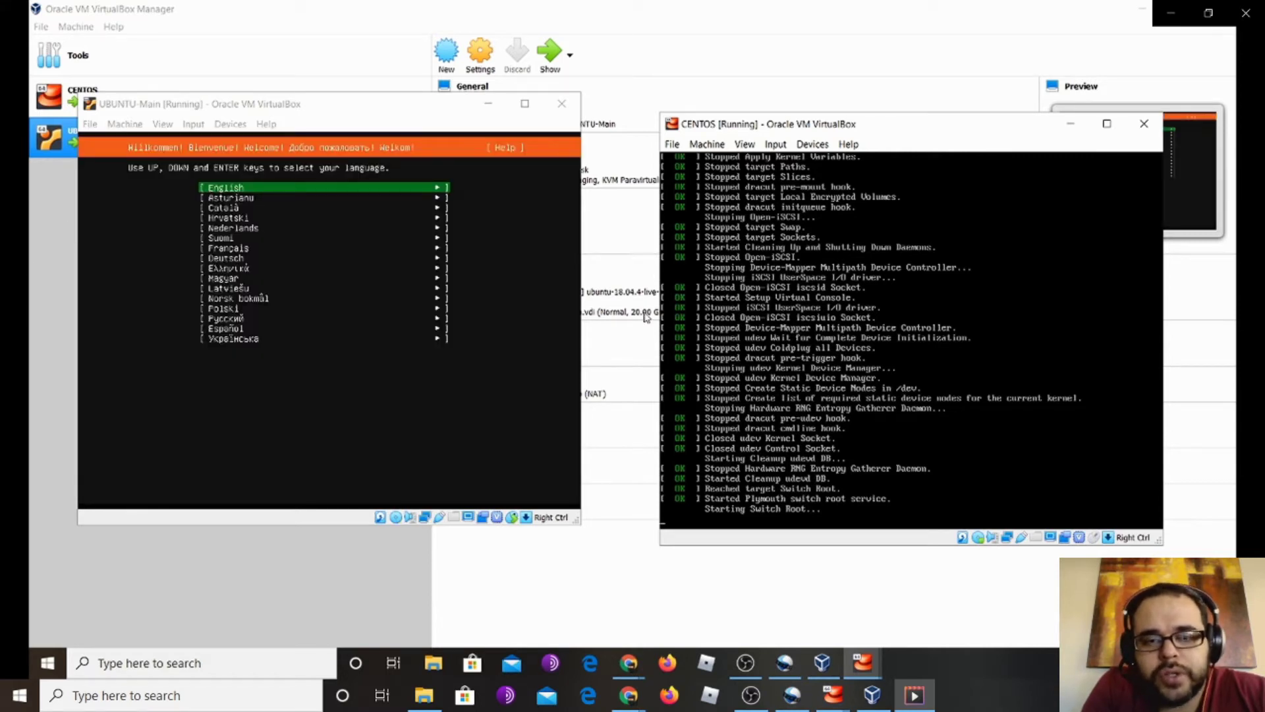
Accept the Ubuntu installer's default language, update, network, proxy and mirror choices
key("alt+Tab")
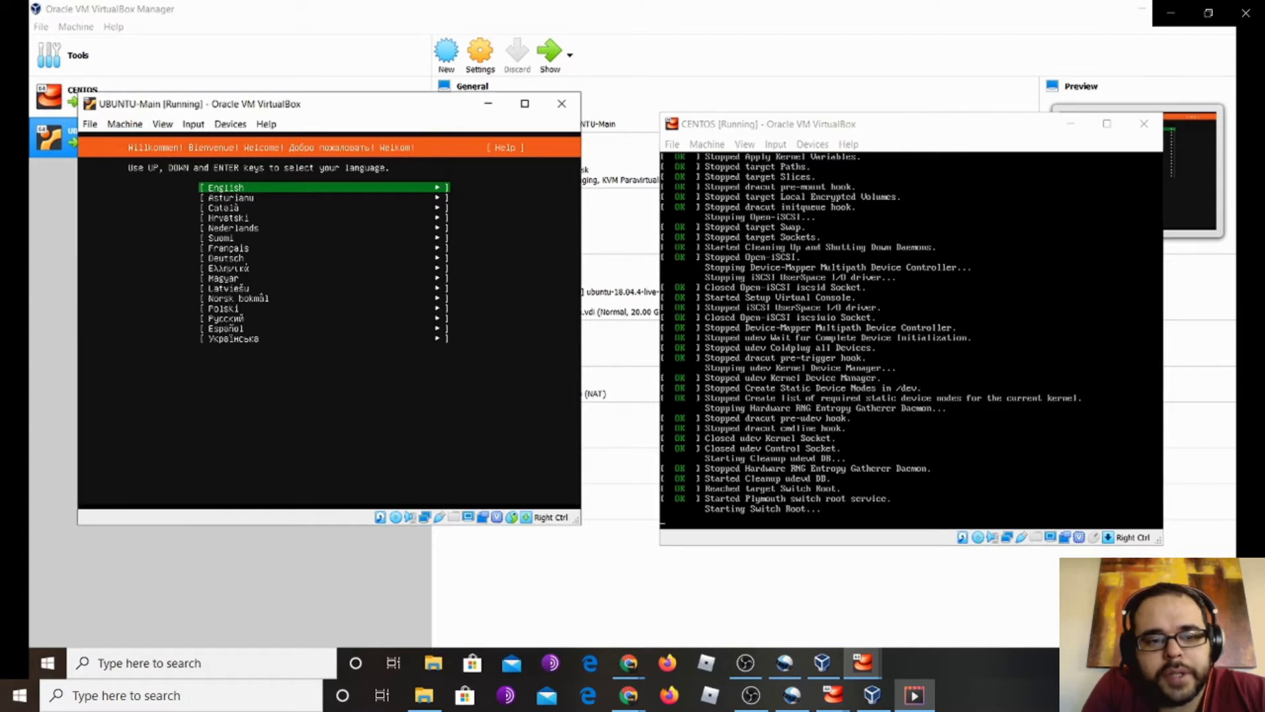
key("Return")
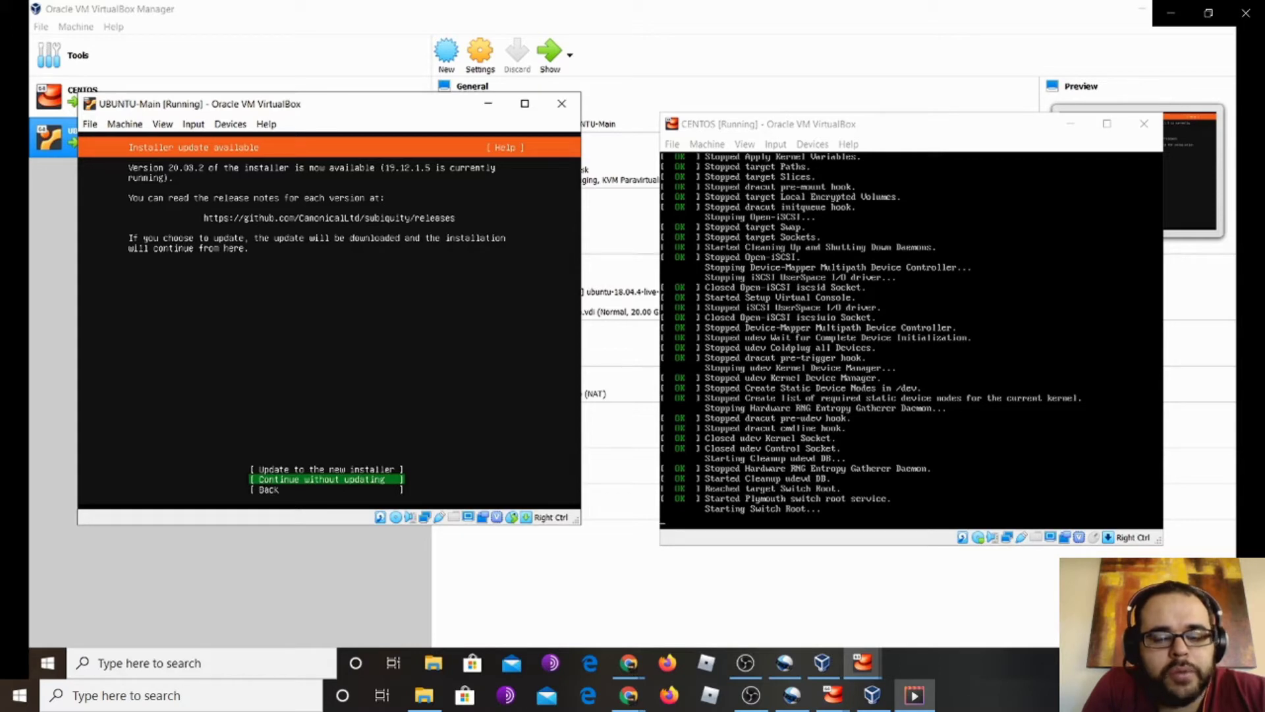
key("Return")
key("Return")
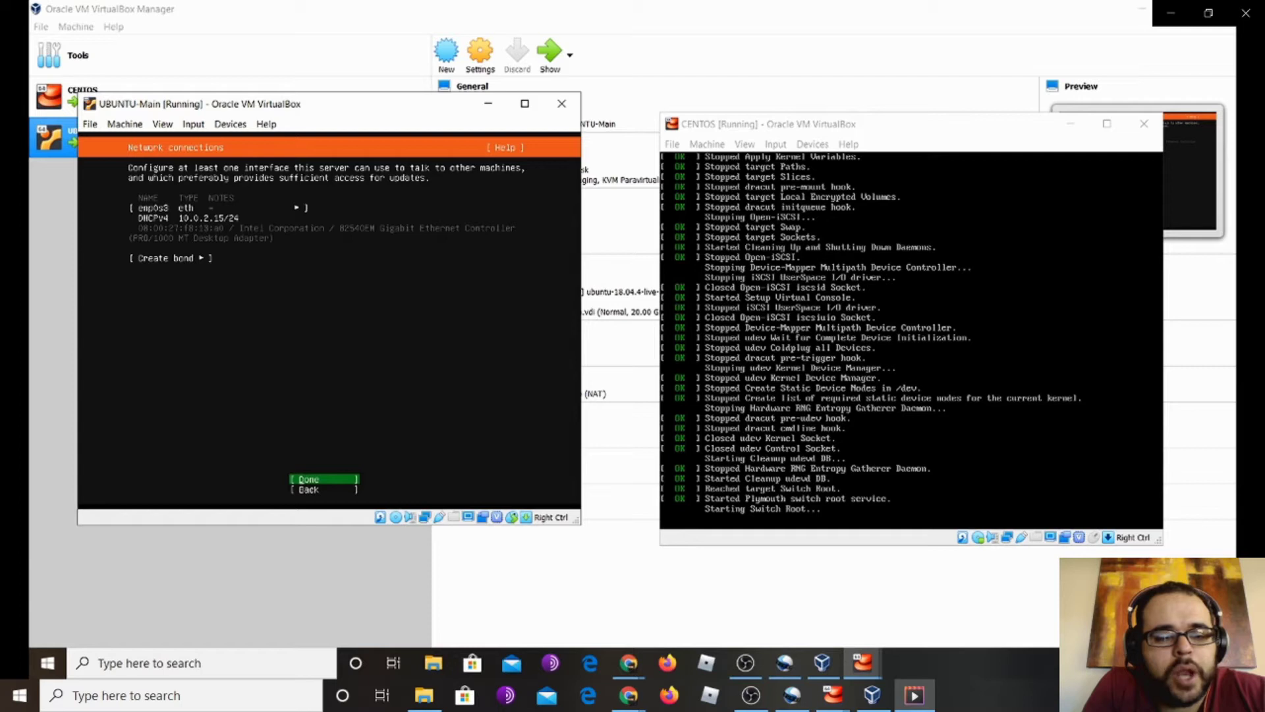
key("Return")
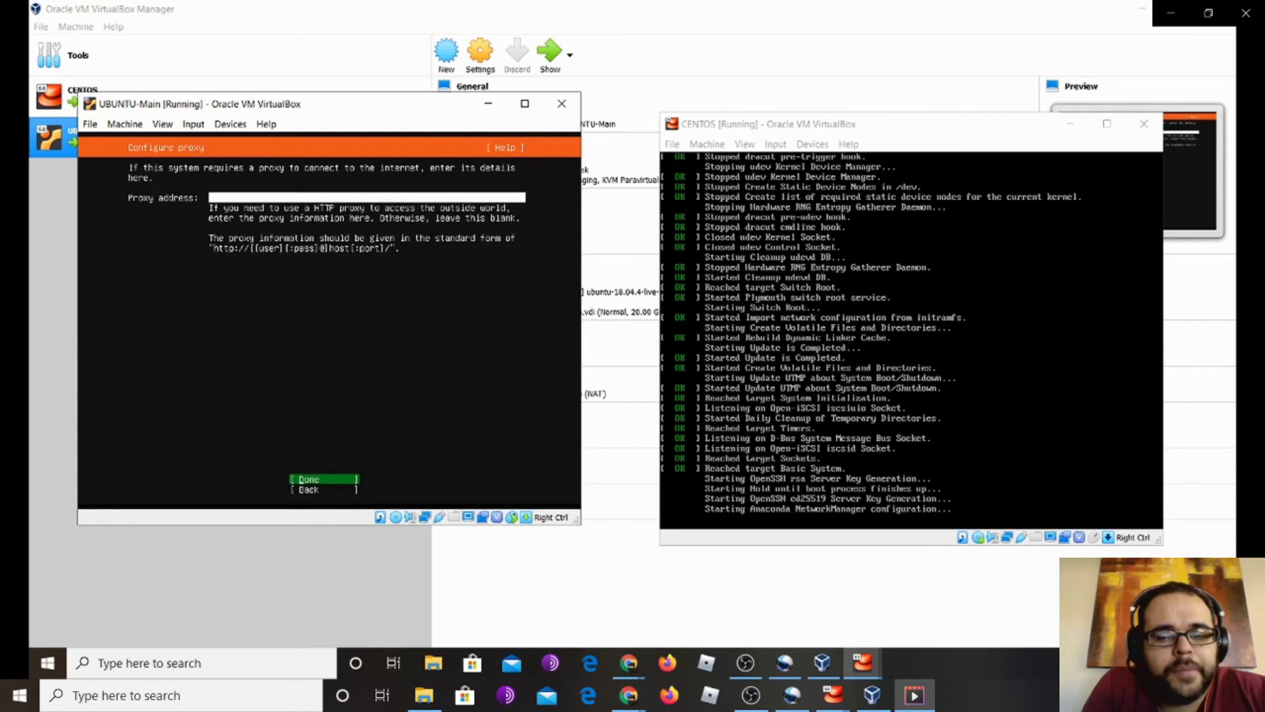
key("Return")
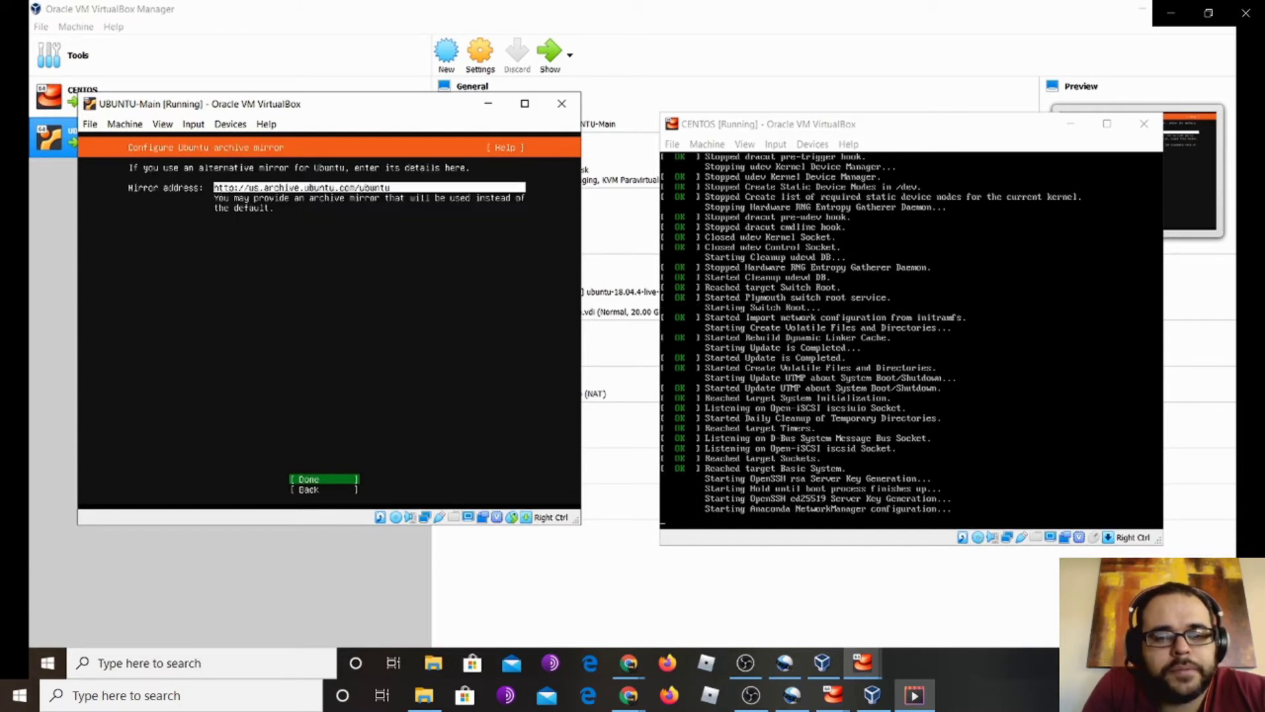
key("Return")
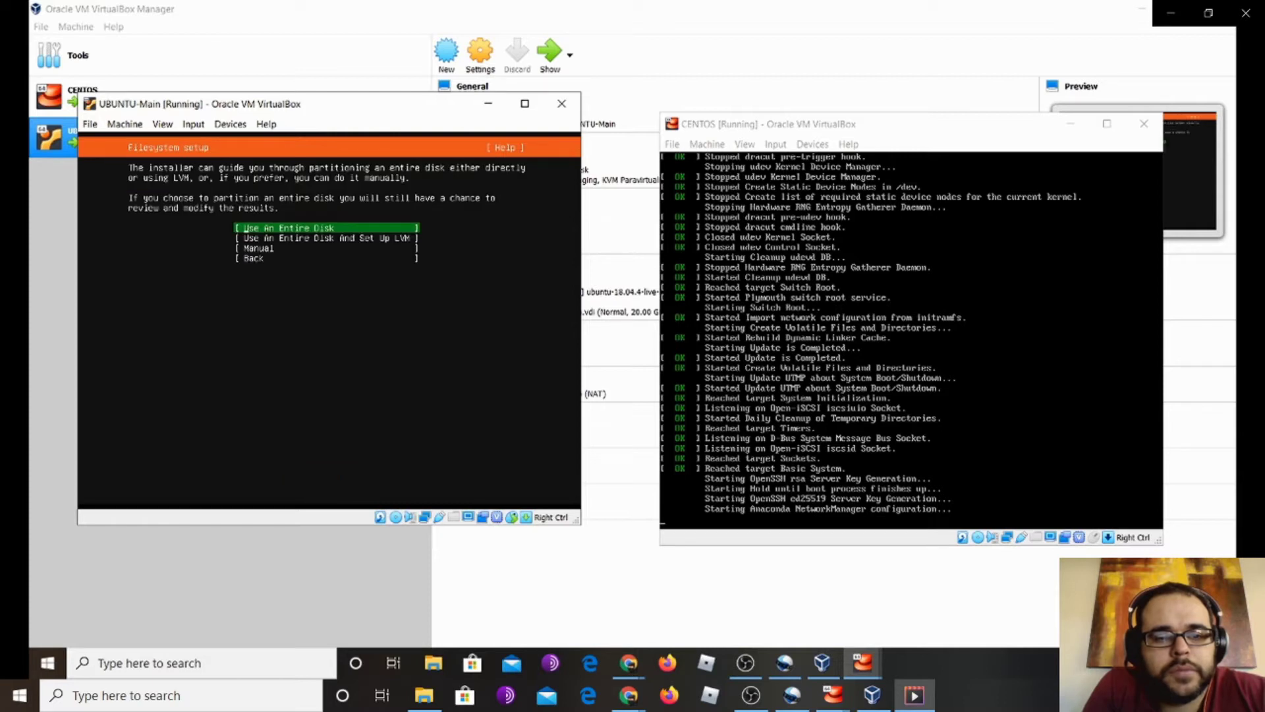
Use the entire disk, finish filesystem setup, and confirm the destructive install
key("Return")
key("Return")
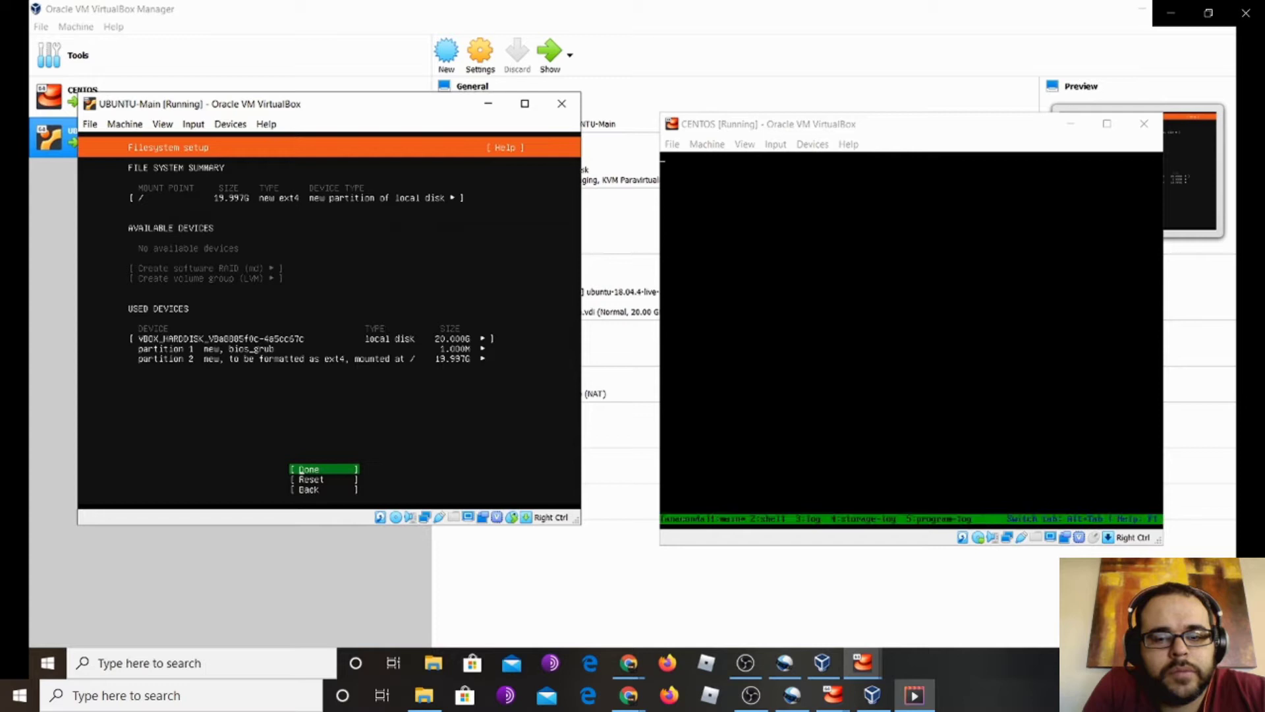
key("Return")
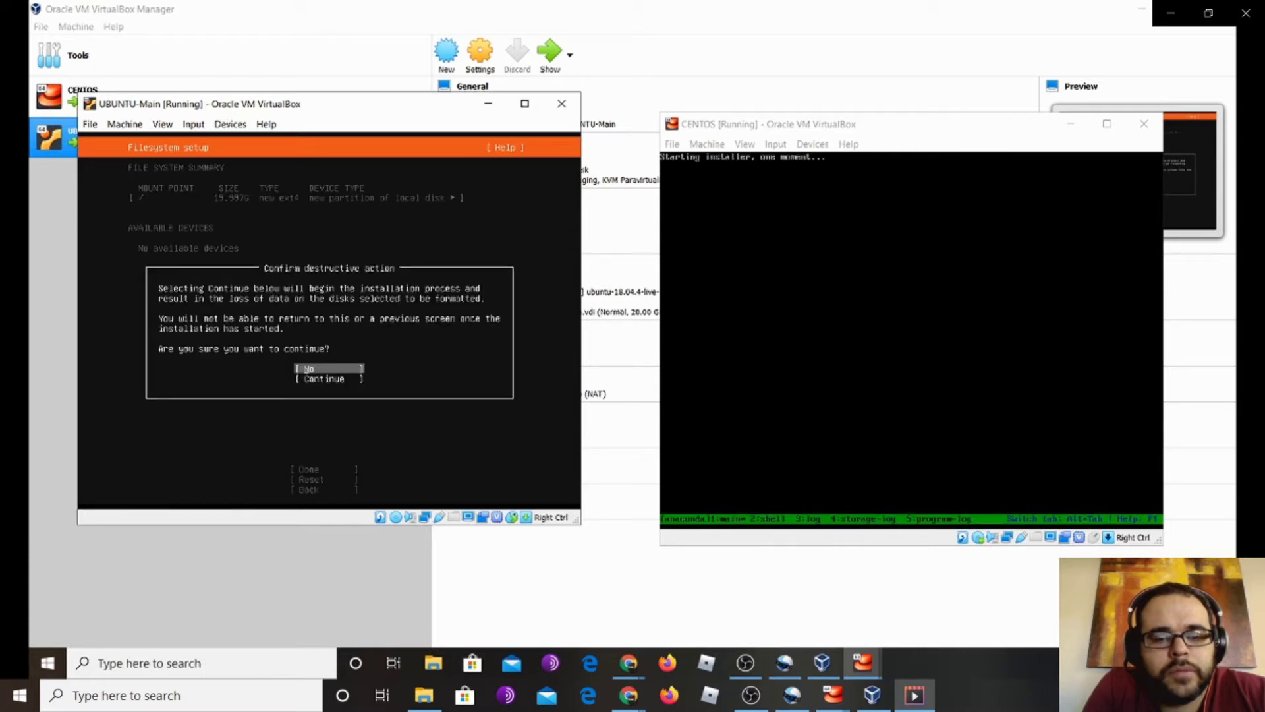
key("Down")
key("Return")
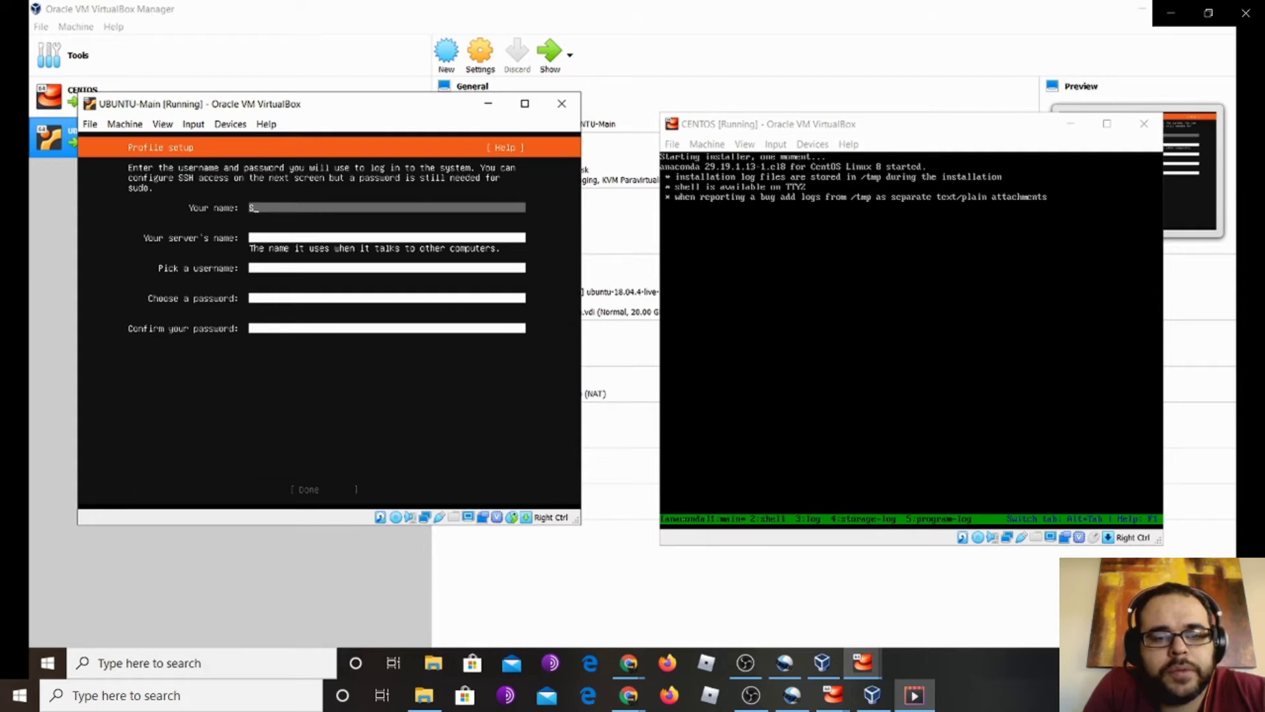
Enter the profile name Student and, after correcting typos, the server name ubuntu
type("udent")
key("Tab")
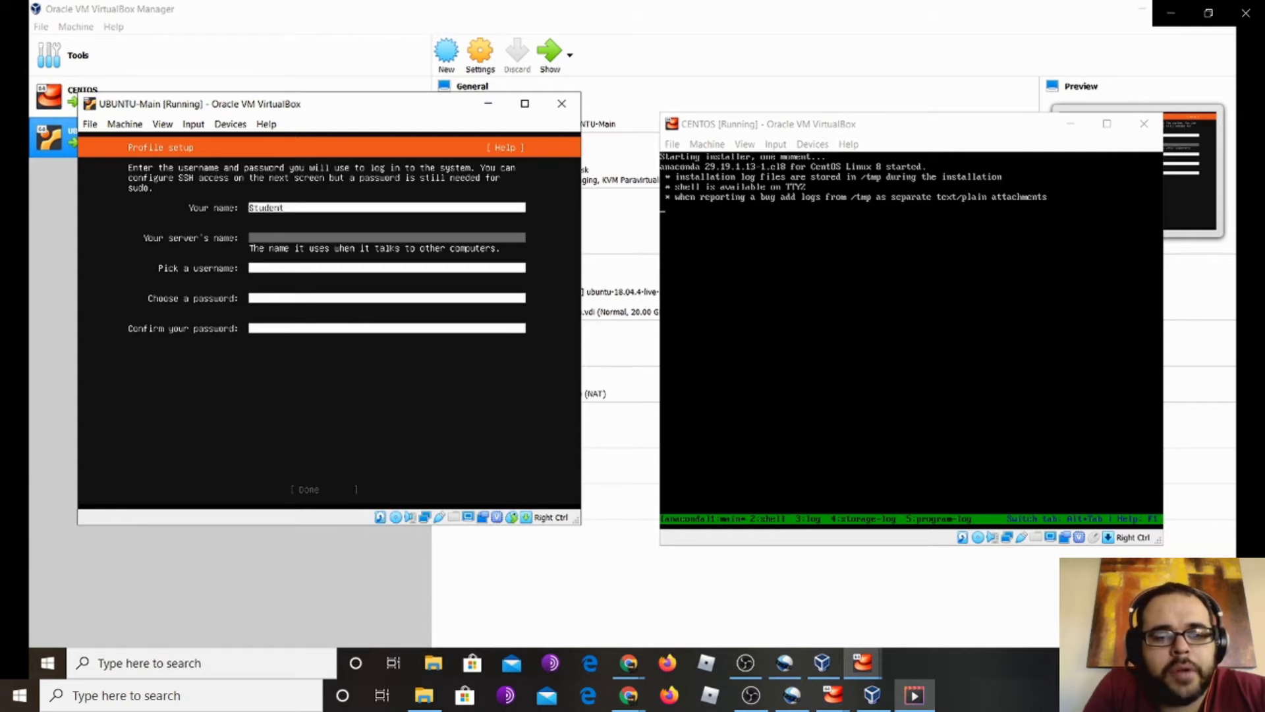
type("bunt")
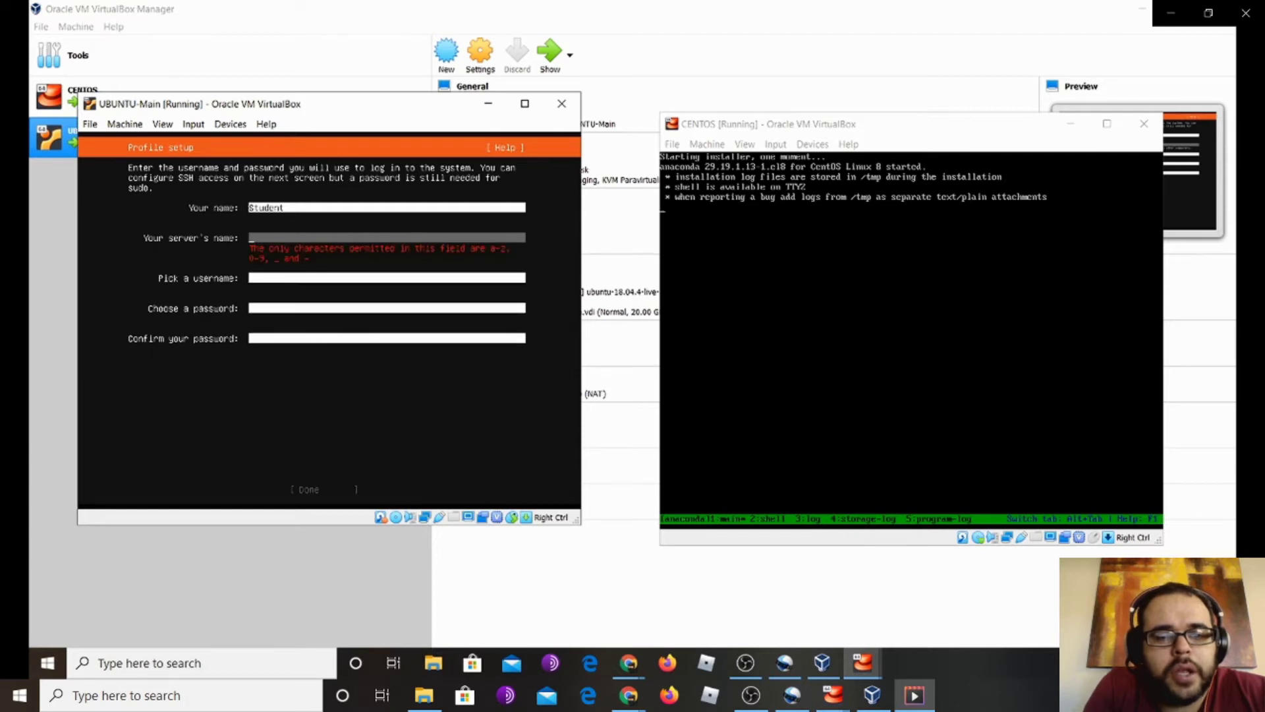
type("i")
key("BackSpace")
key("BackSpace")
key("BackSpace")
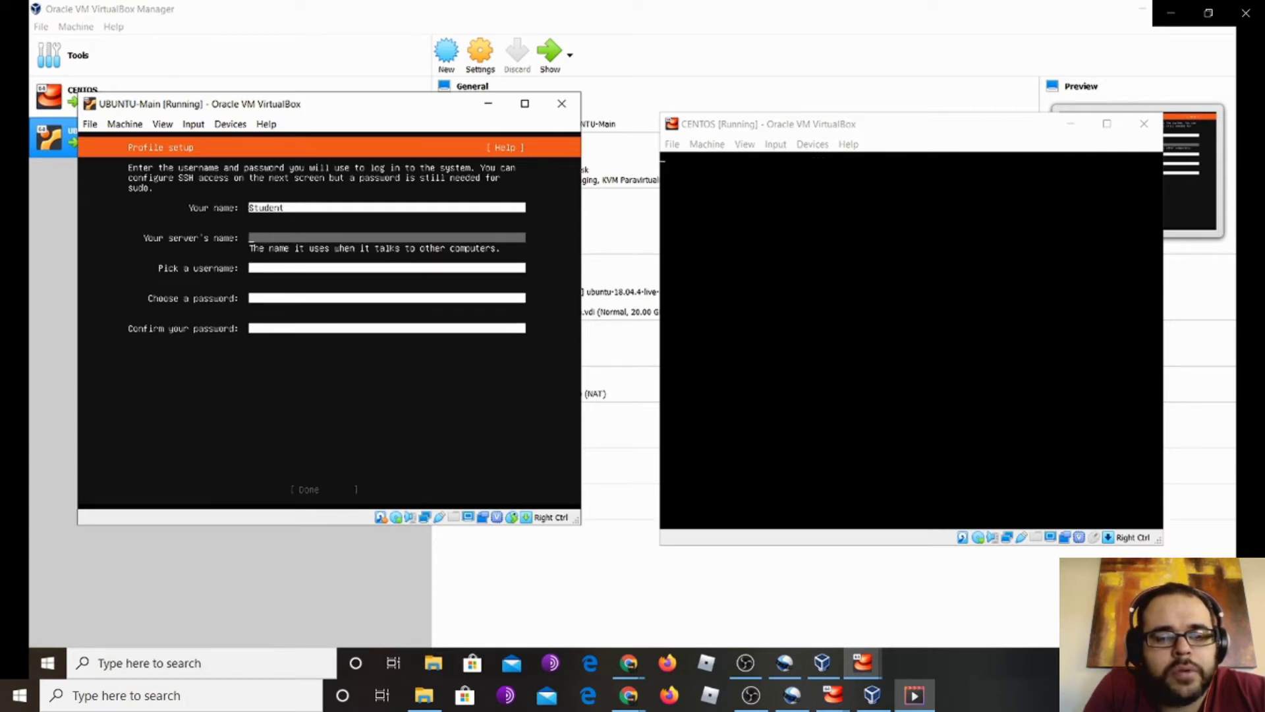
type("buntu")
key("BackSpace")
key("BackSpace")
key("BackSpace")
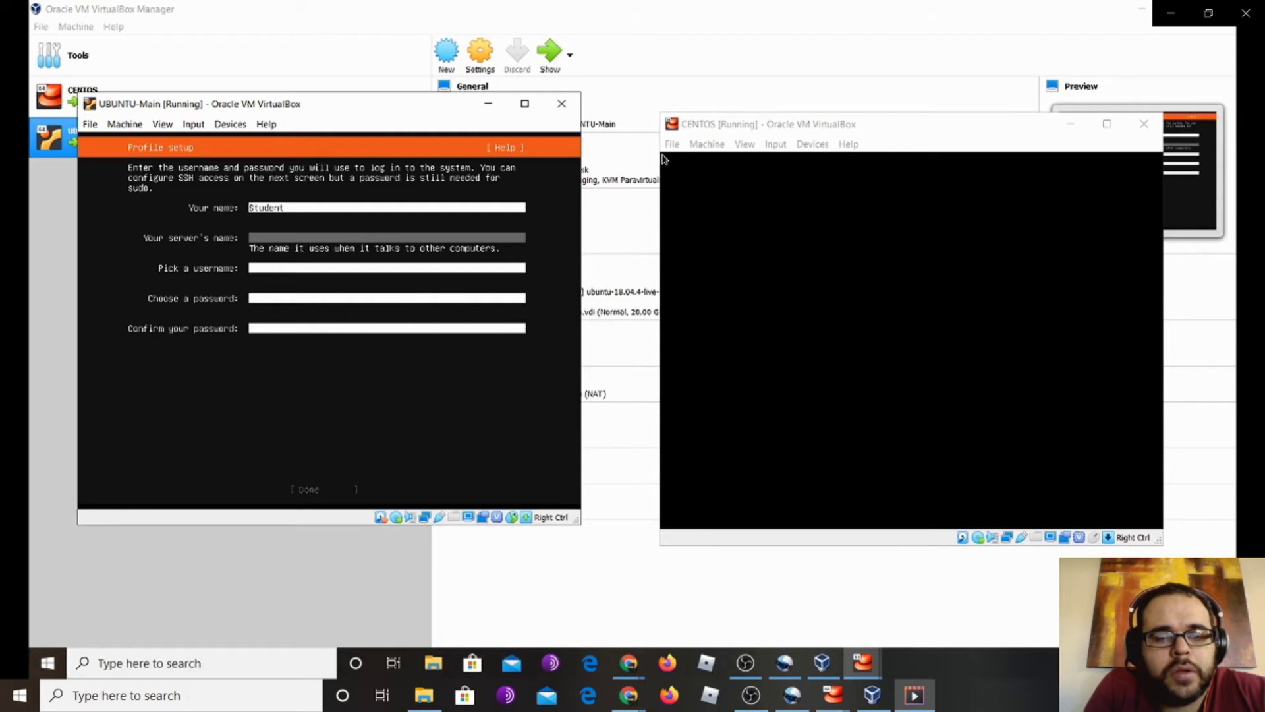
type("U")
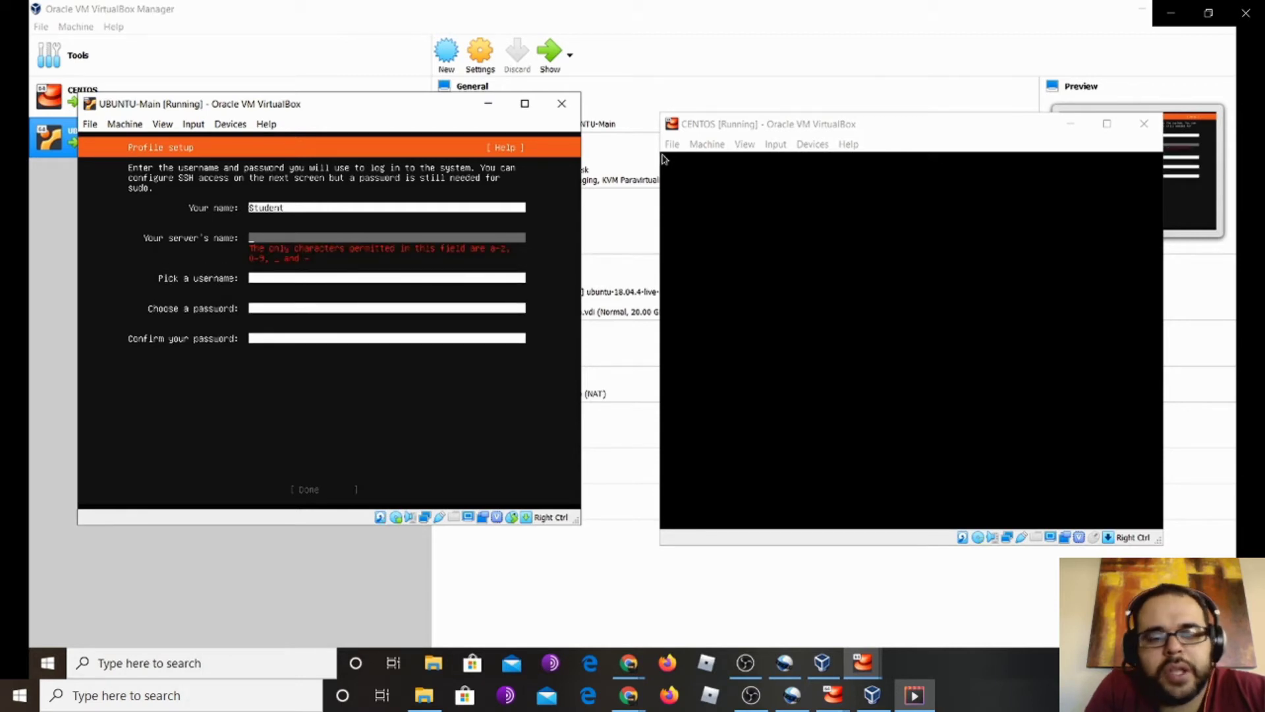
type("u")
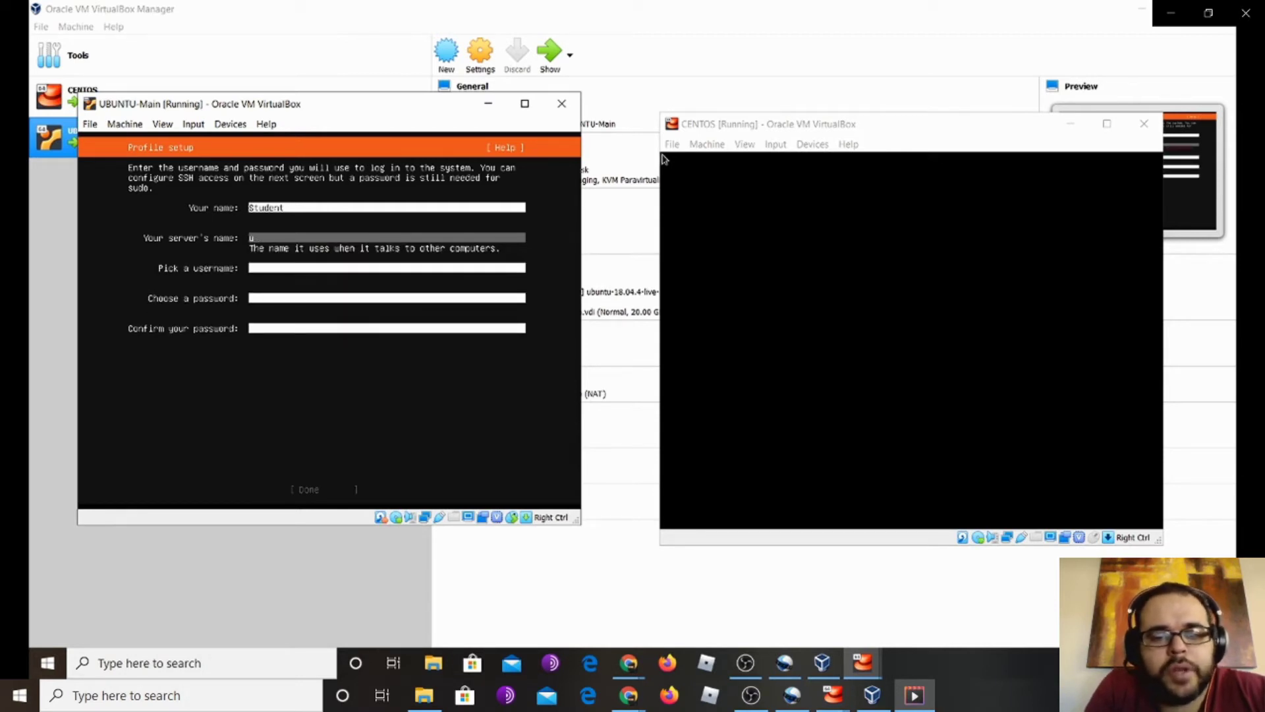
type("buntu")
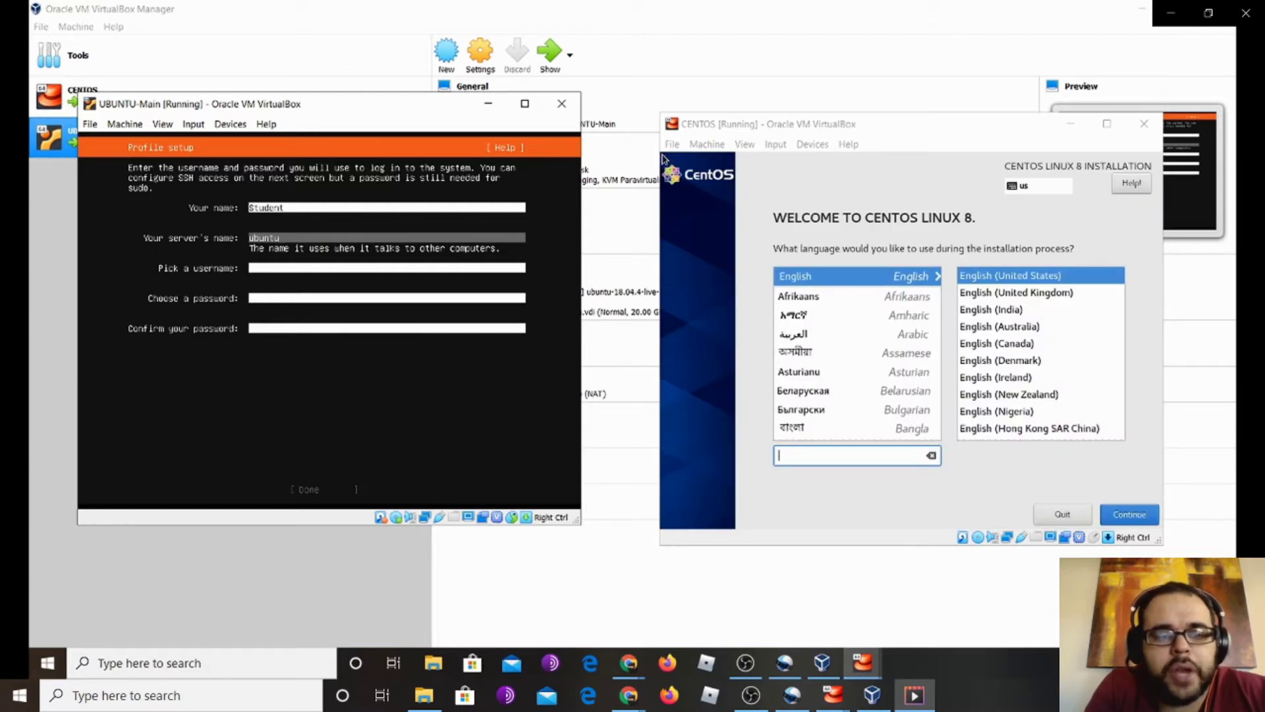
Fill in the username, password and confirmation, then submit the profile
key("Tab")
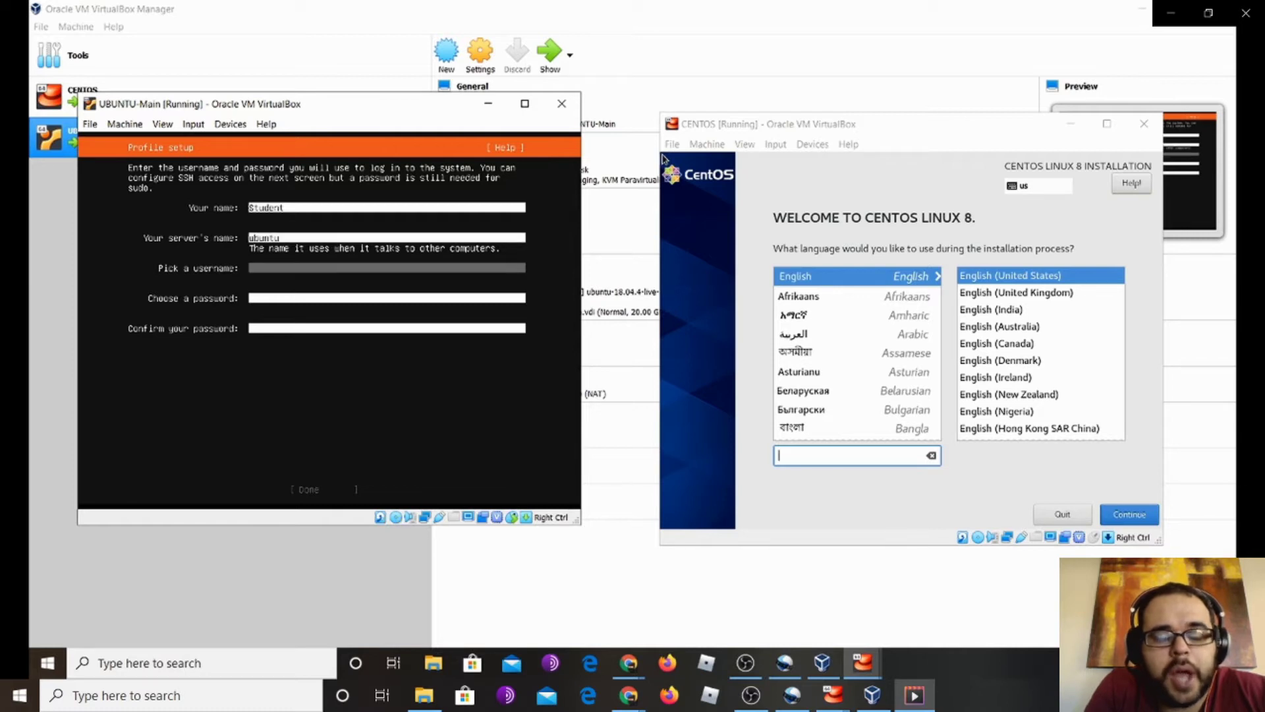
type("susadmin")
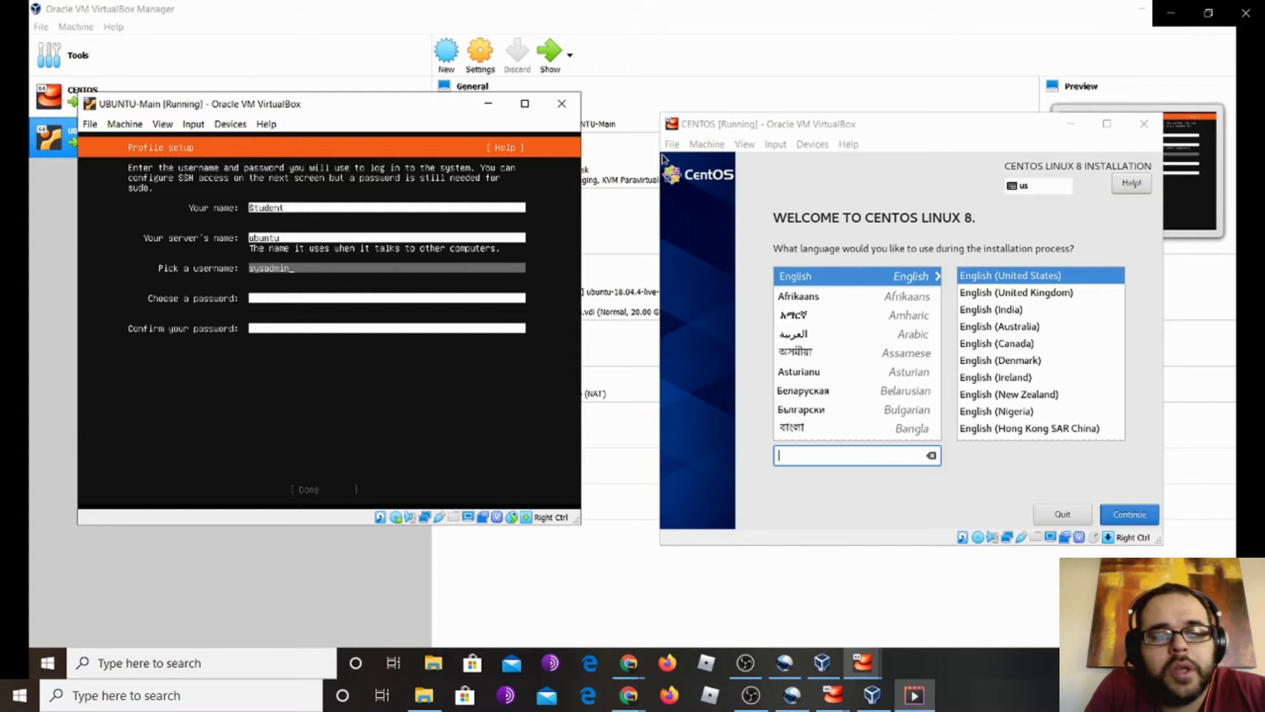
key("Tab")
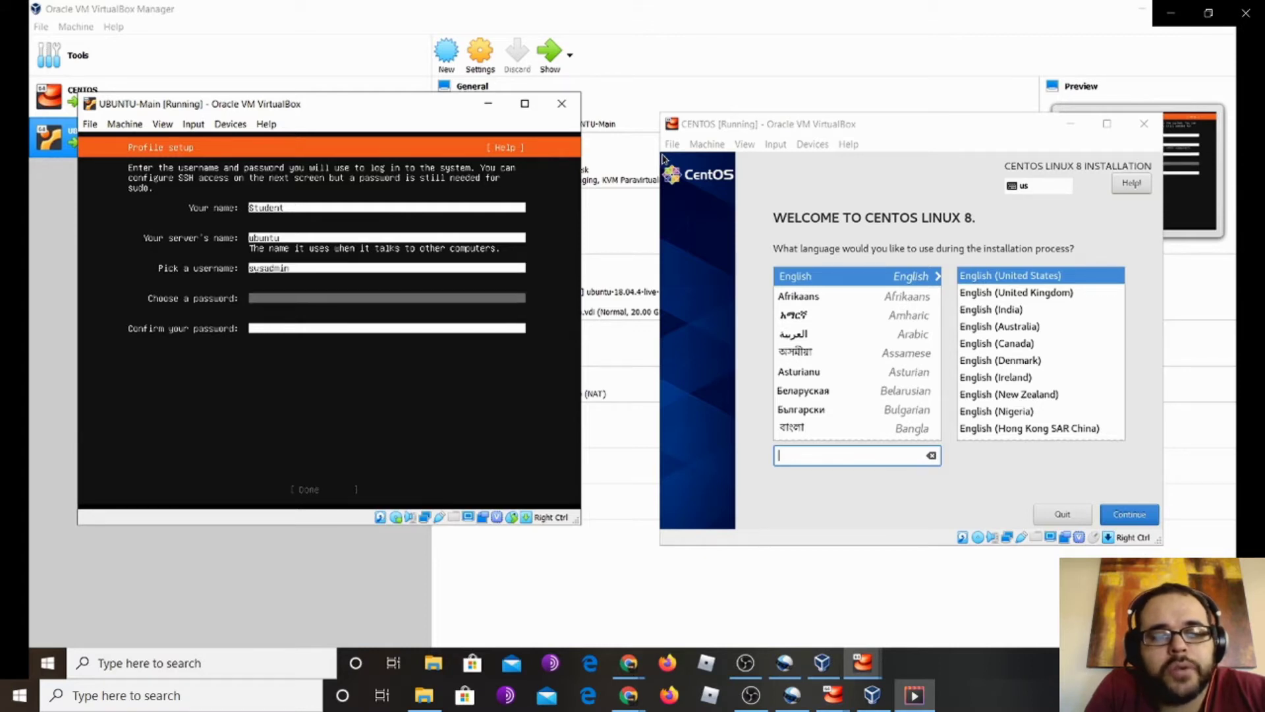
type("*")
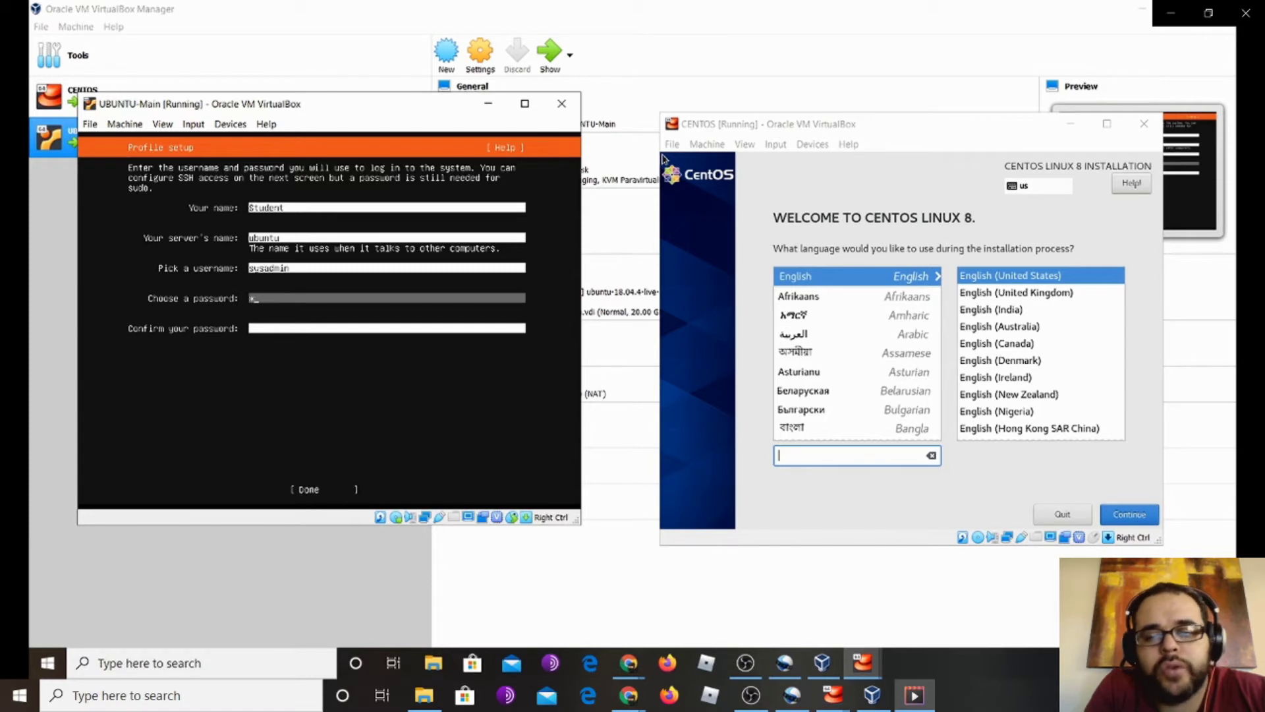
type("***")
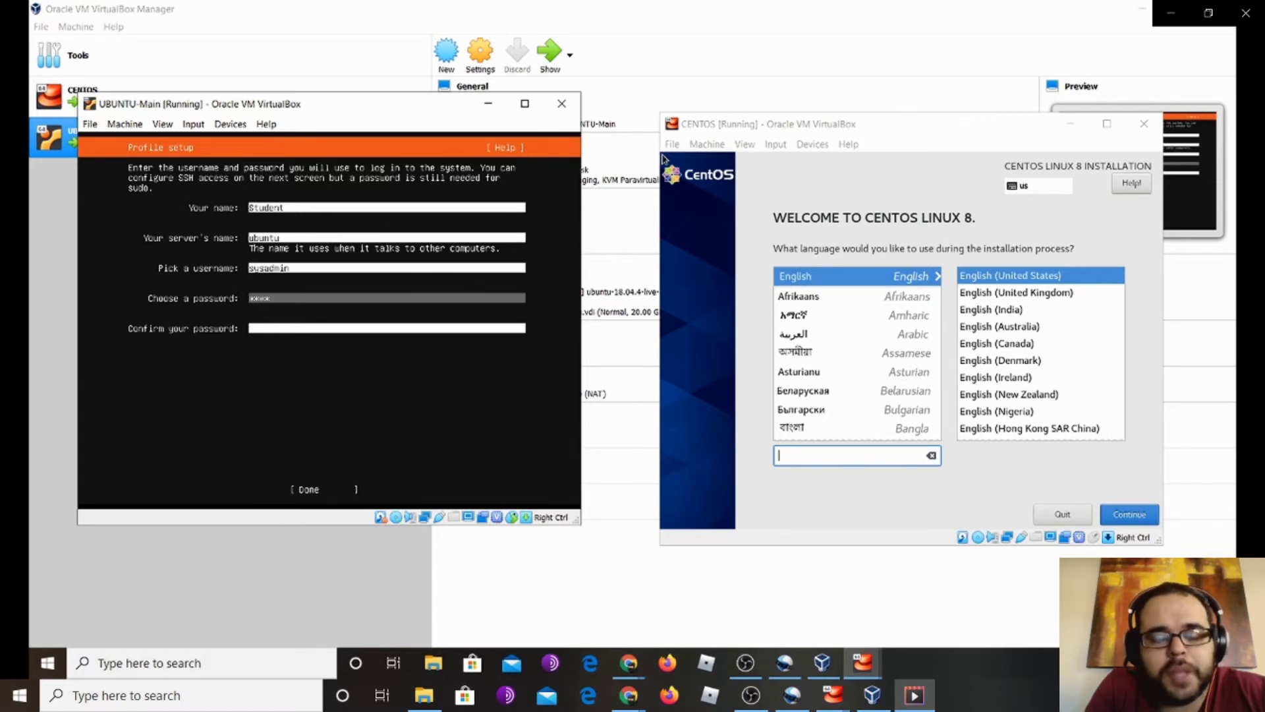
type("**")
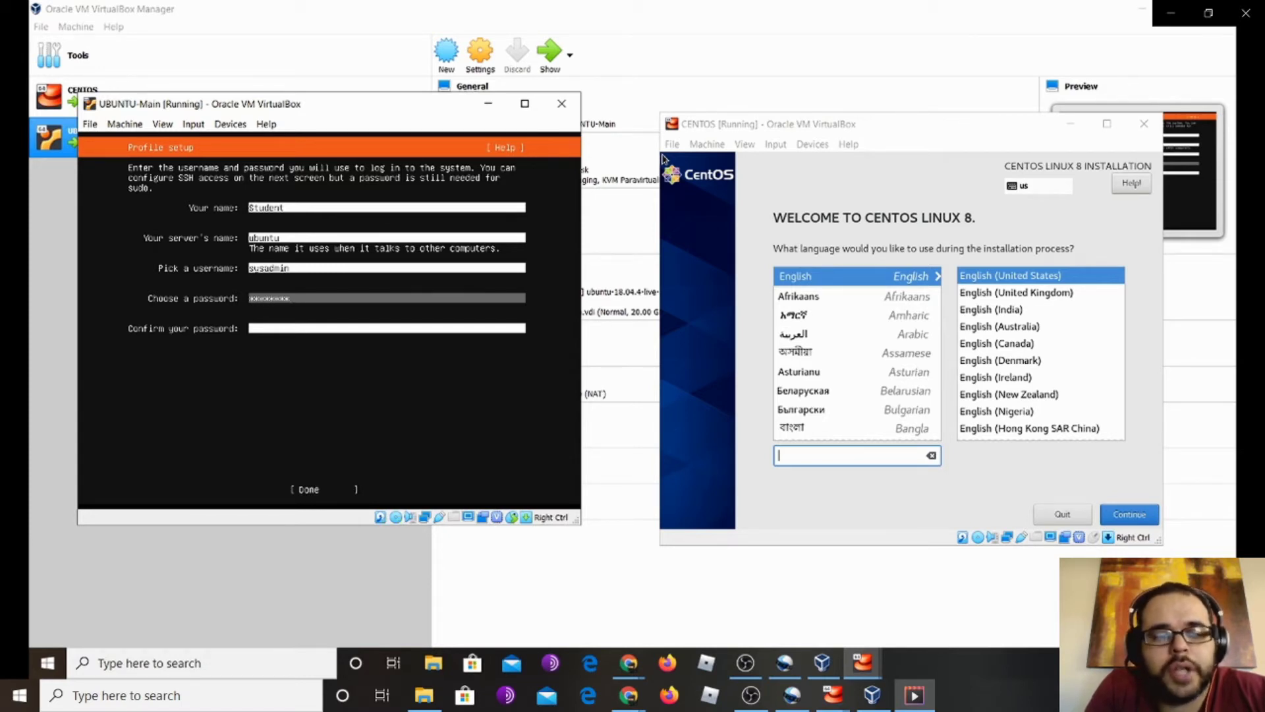
key("Tab")
type("*******")
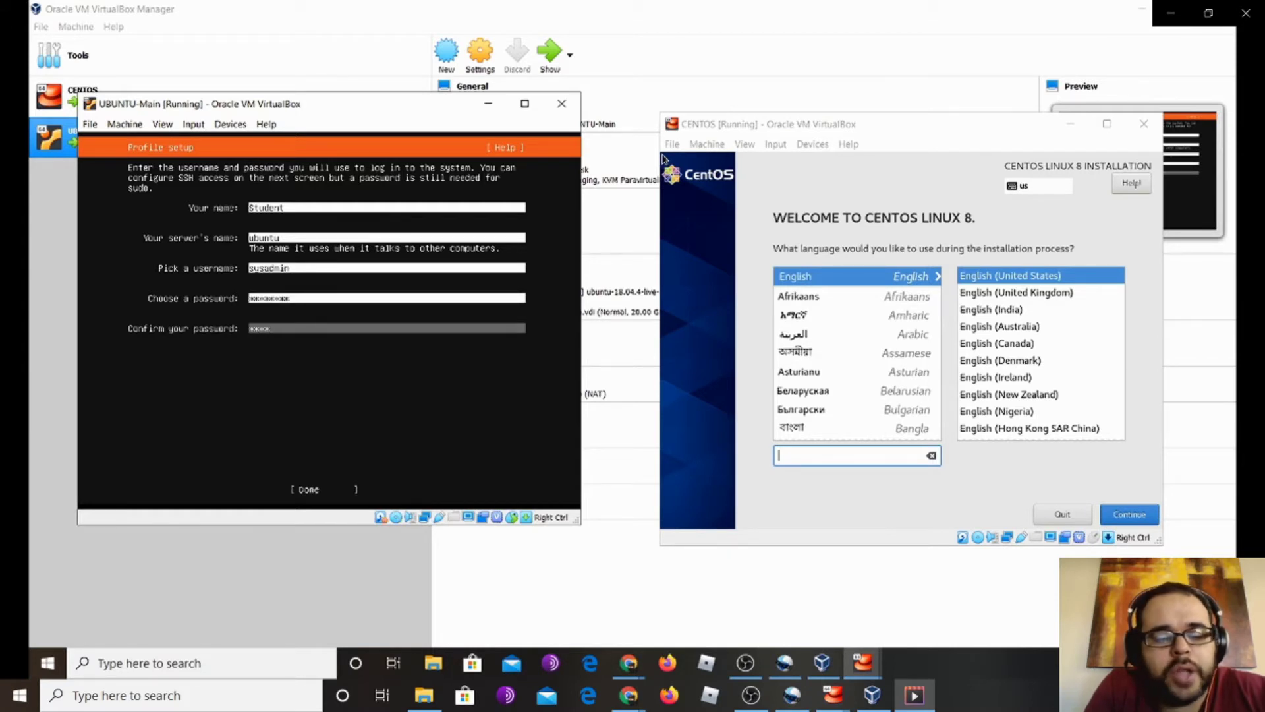
key("Tab")
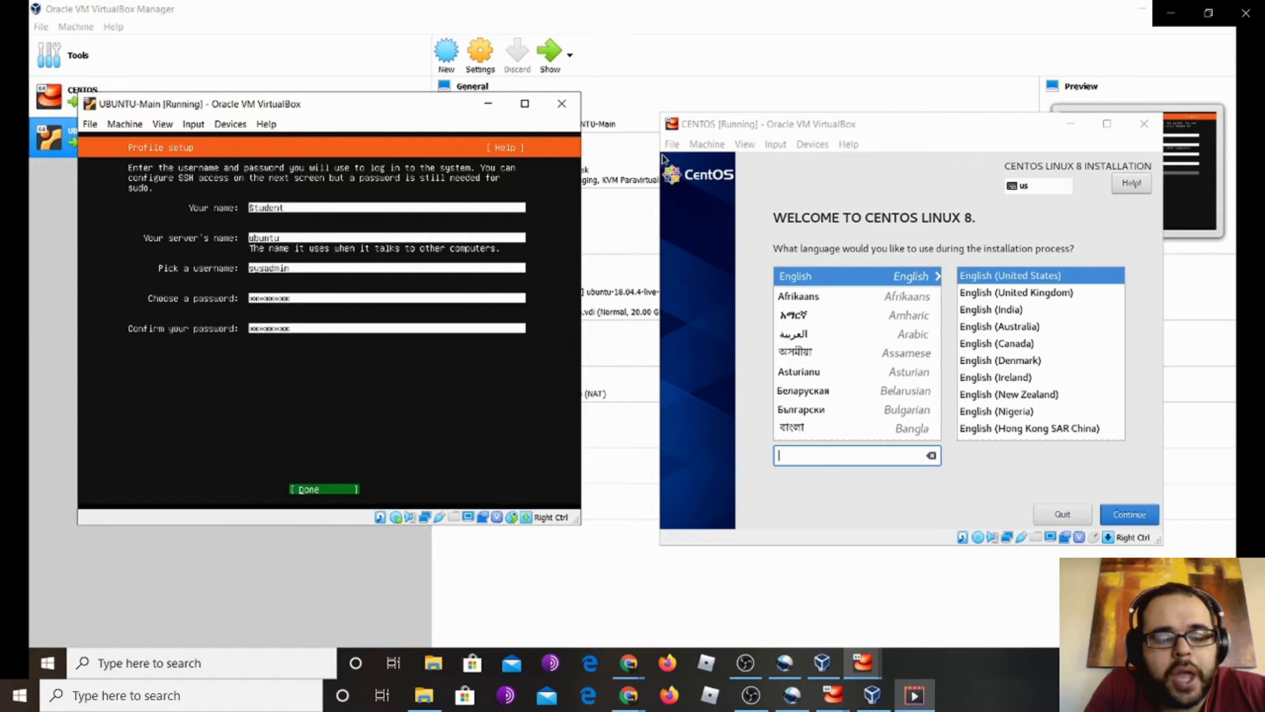
key("Return")
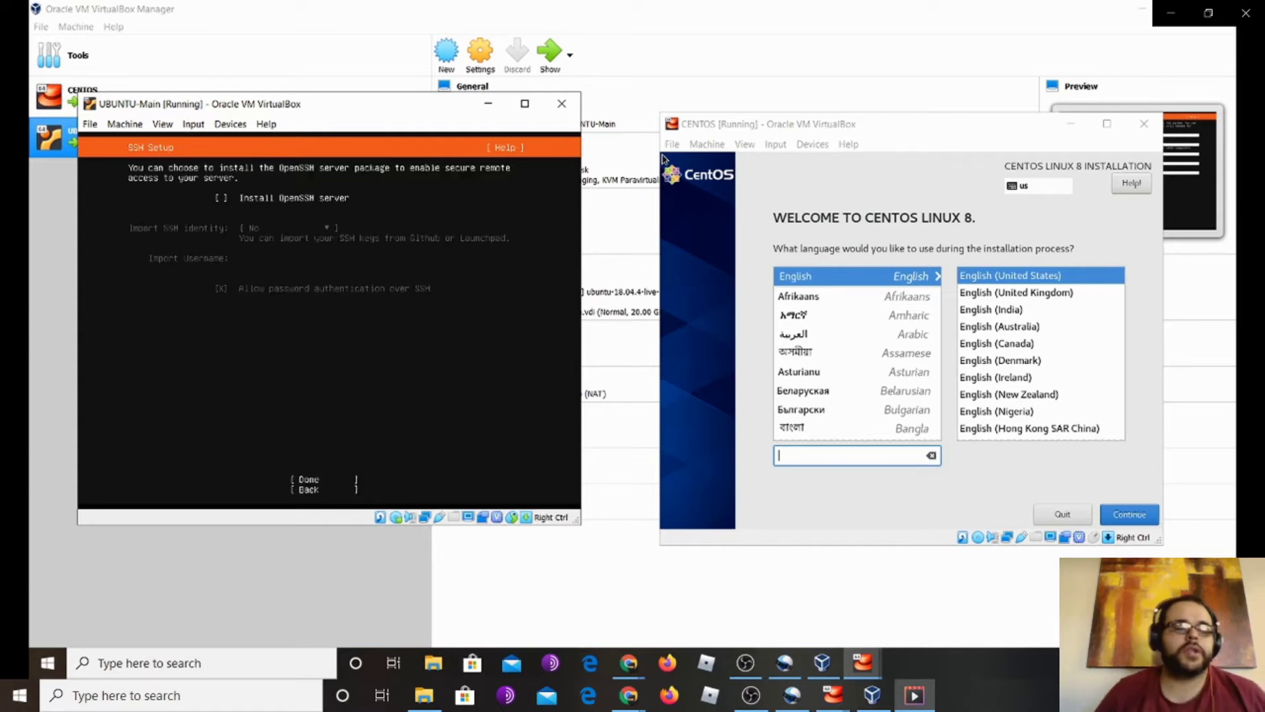
Launch Notepad, move it below the VM windows, and note down the VM account password
left_click(169, 695)
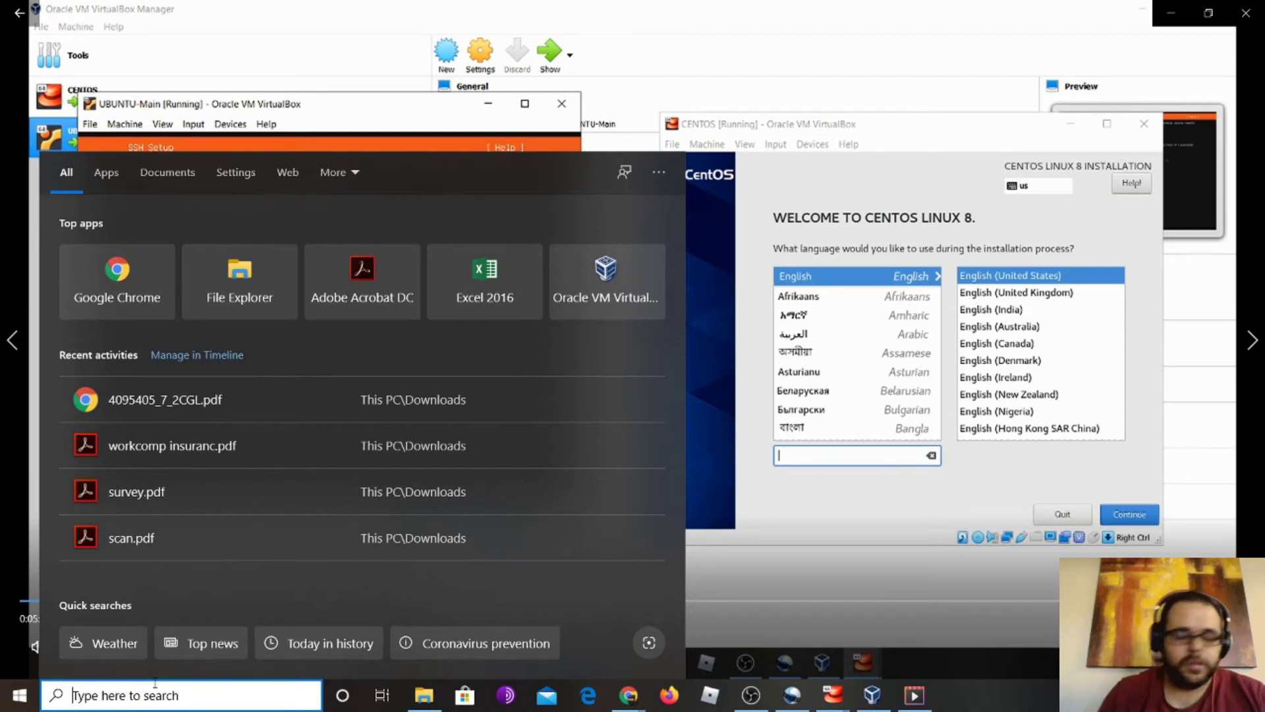
type("notep")
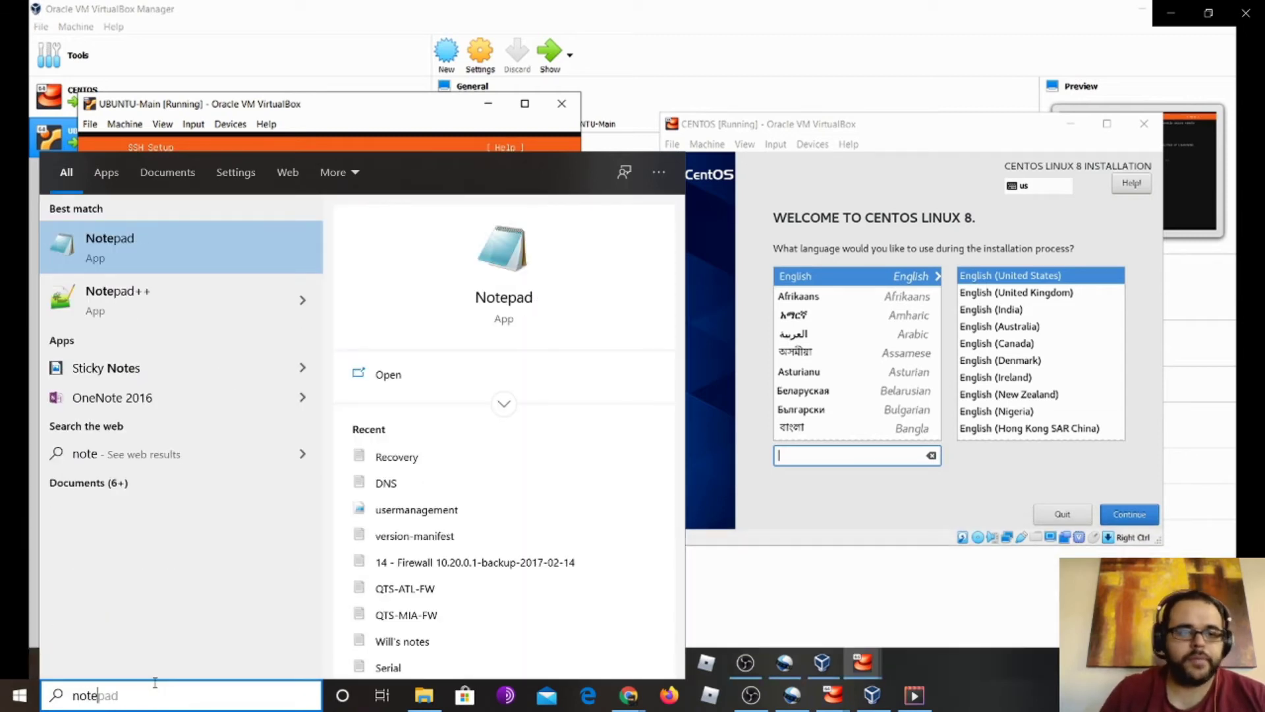
key("Return")
left_click_drag(539, 131, 525, 318)
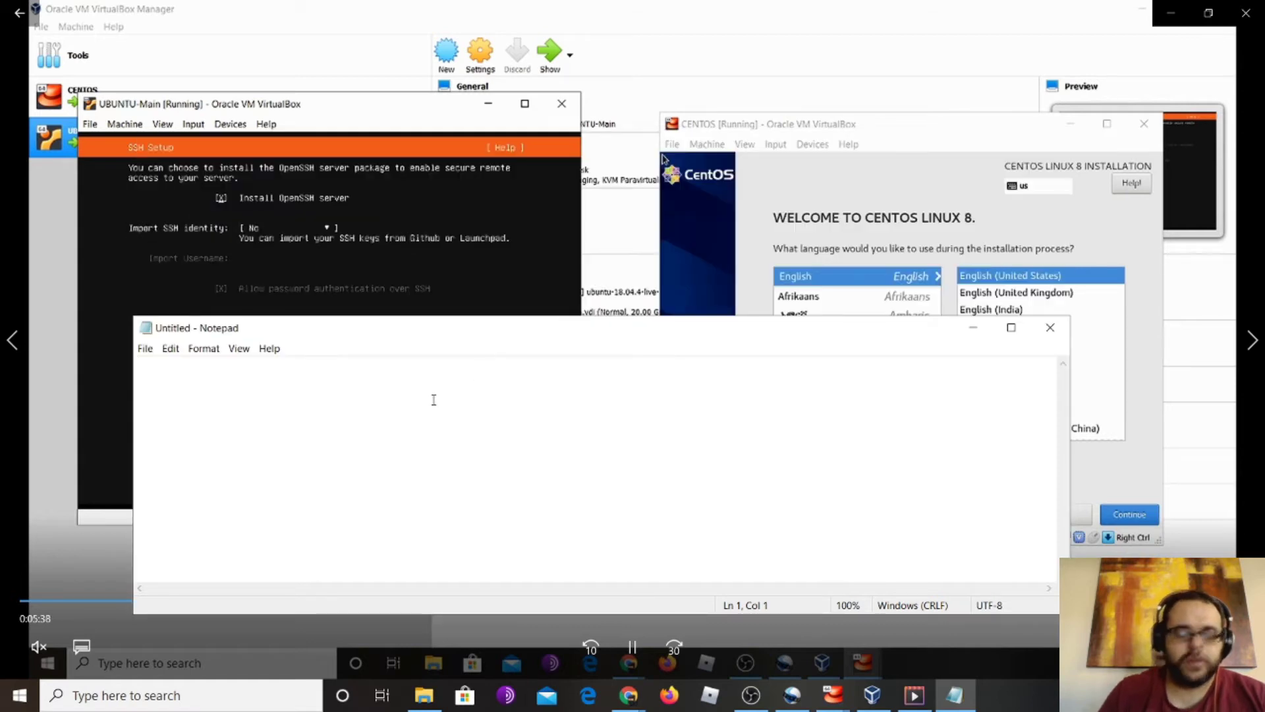
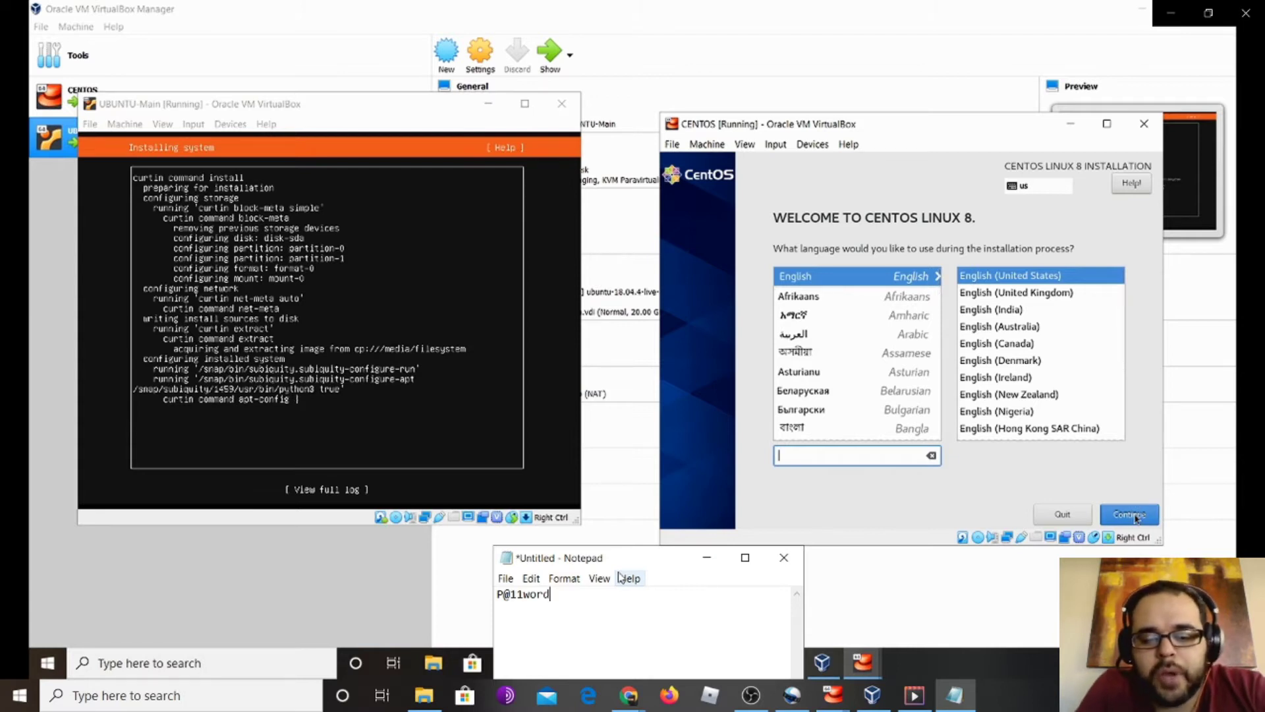
Keep English (United States) for CentOS and go to Installation Destination from the summary
left_click(1136, 518)
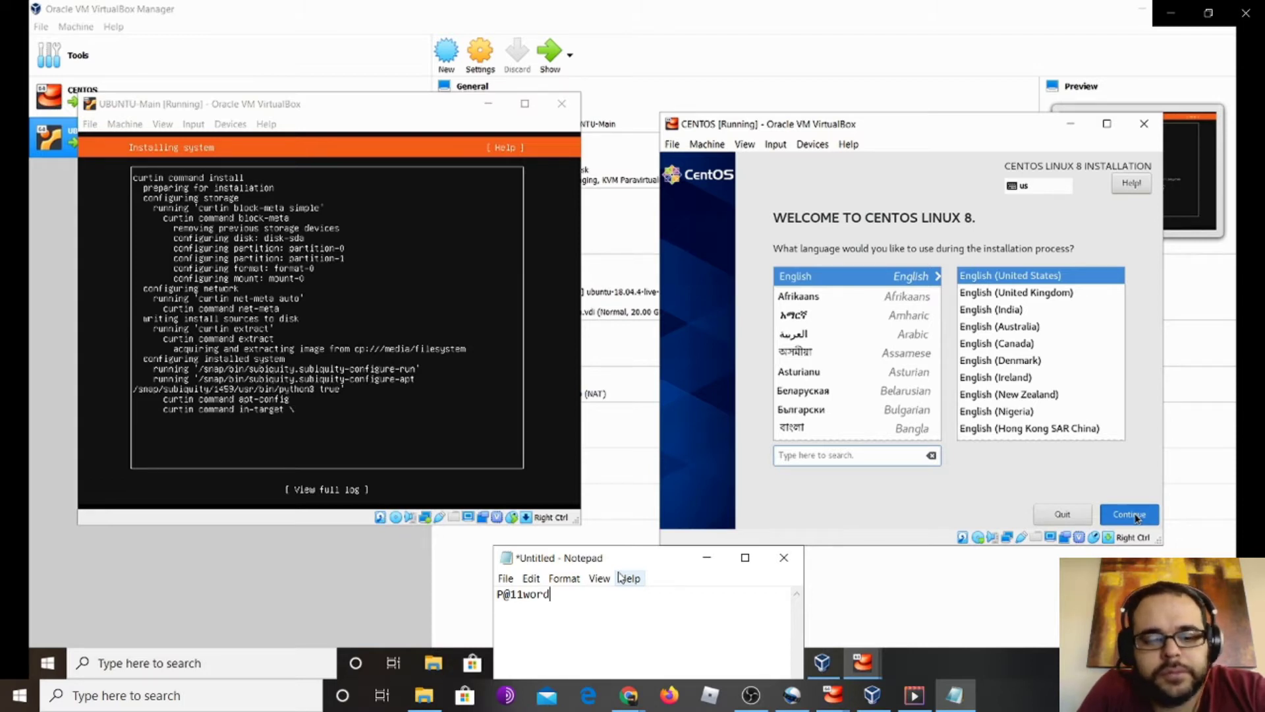
left_click(1135, 518)
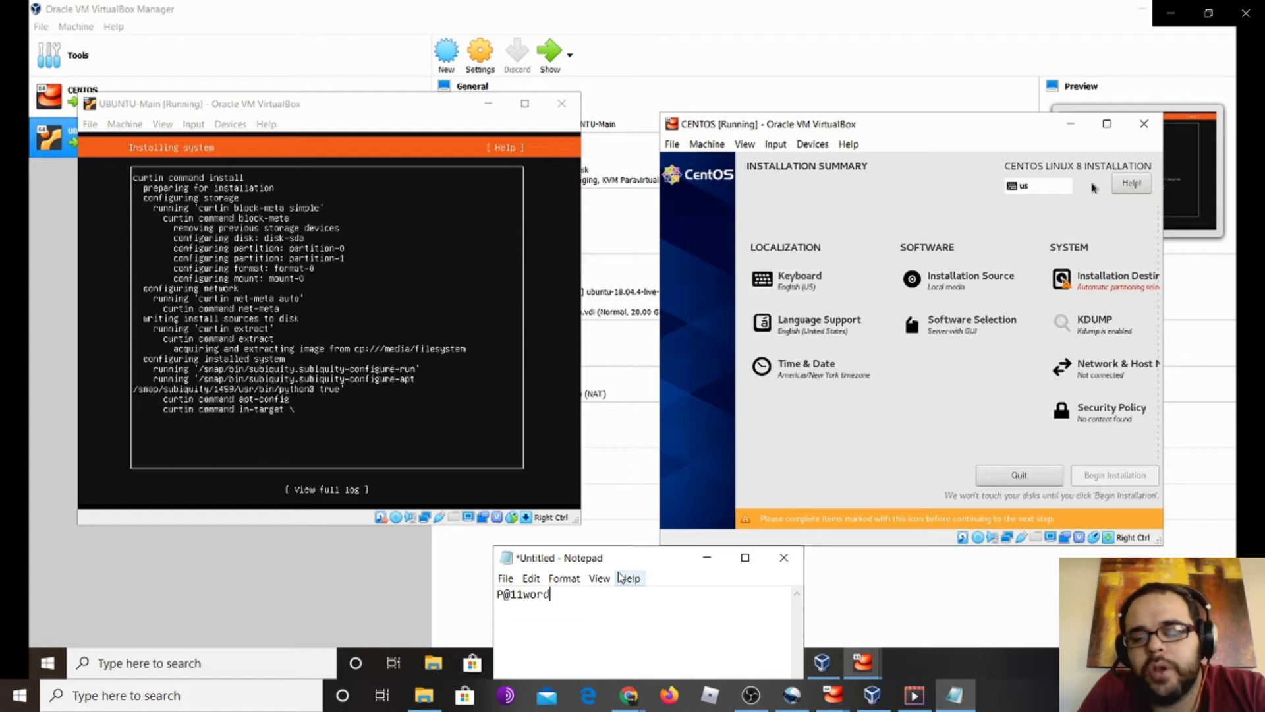
left_click(1084, 289)
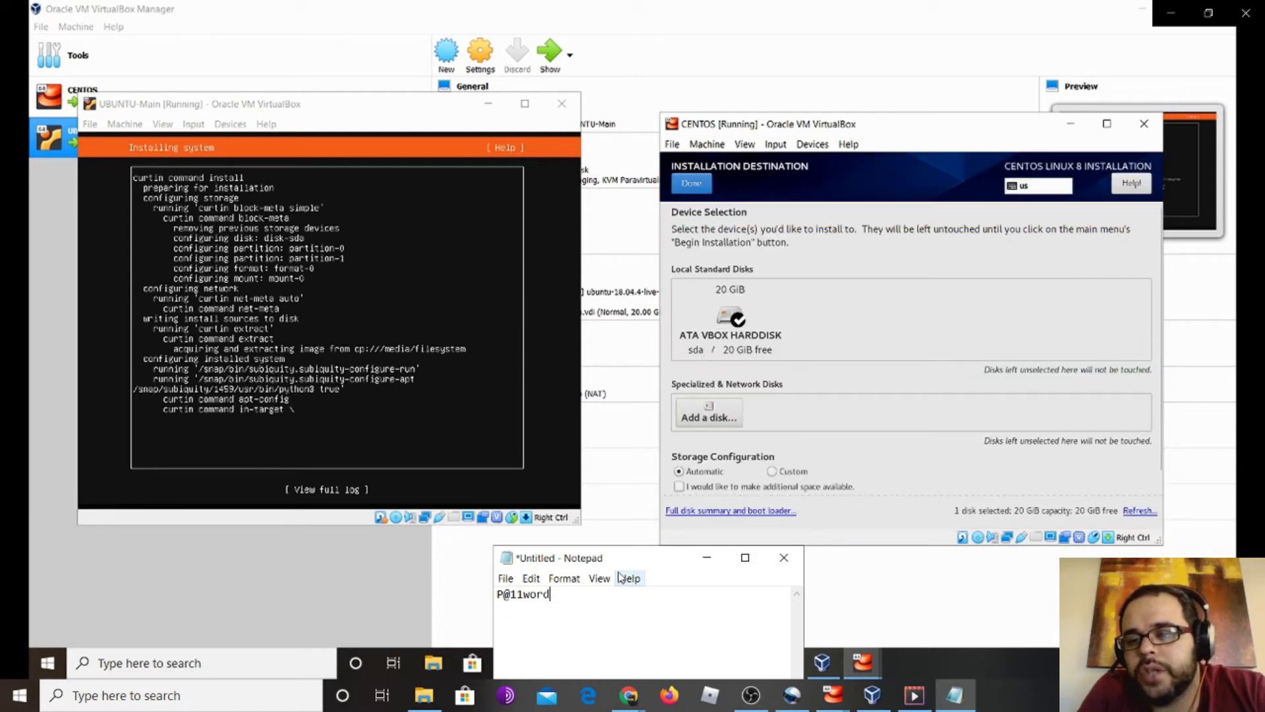
Accept the 20 GiB disk, begin the CentOS installation, and set and confirm the root password
left_click(692, 184)
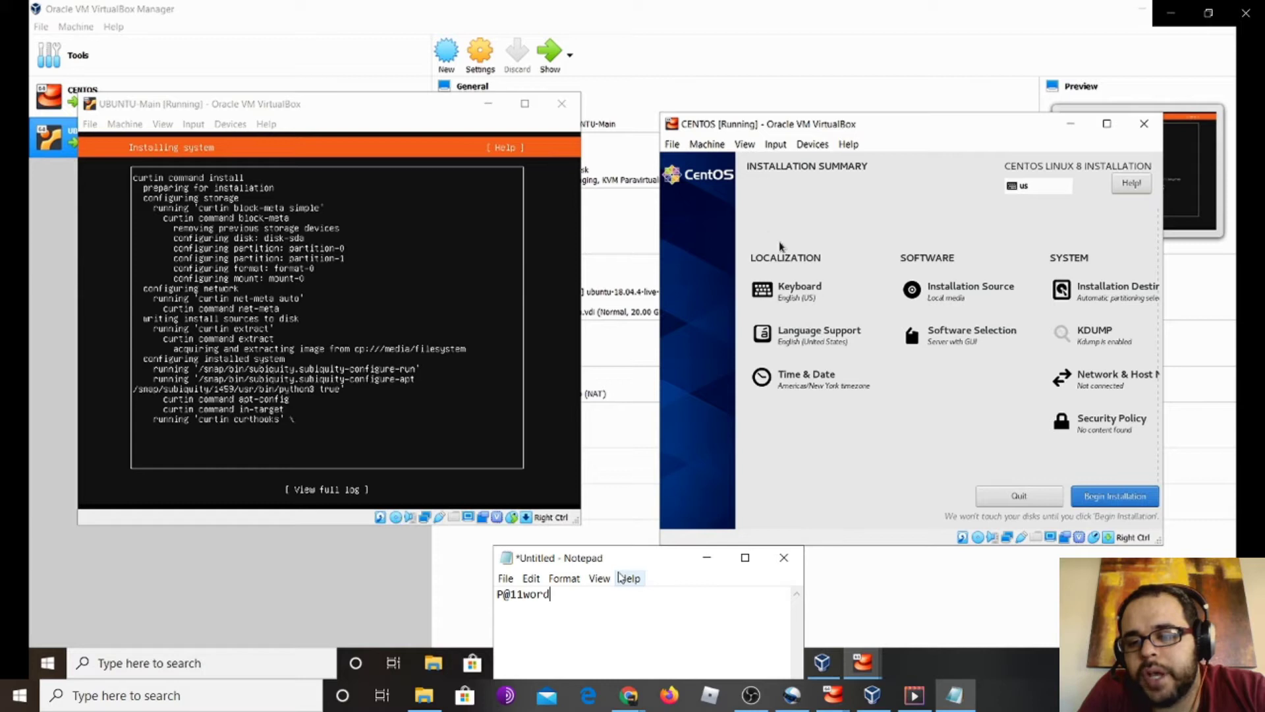
left_click(1120, 502)
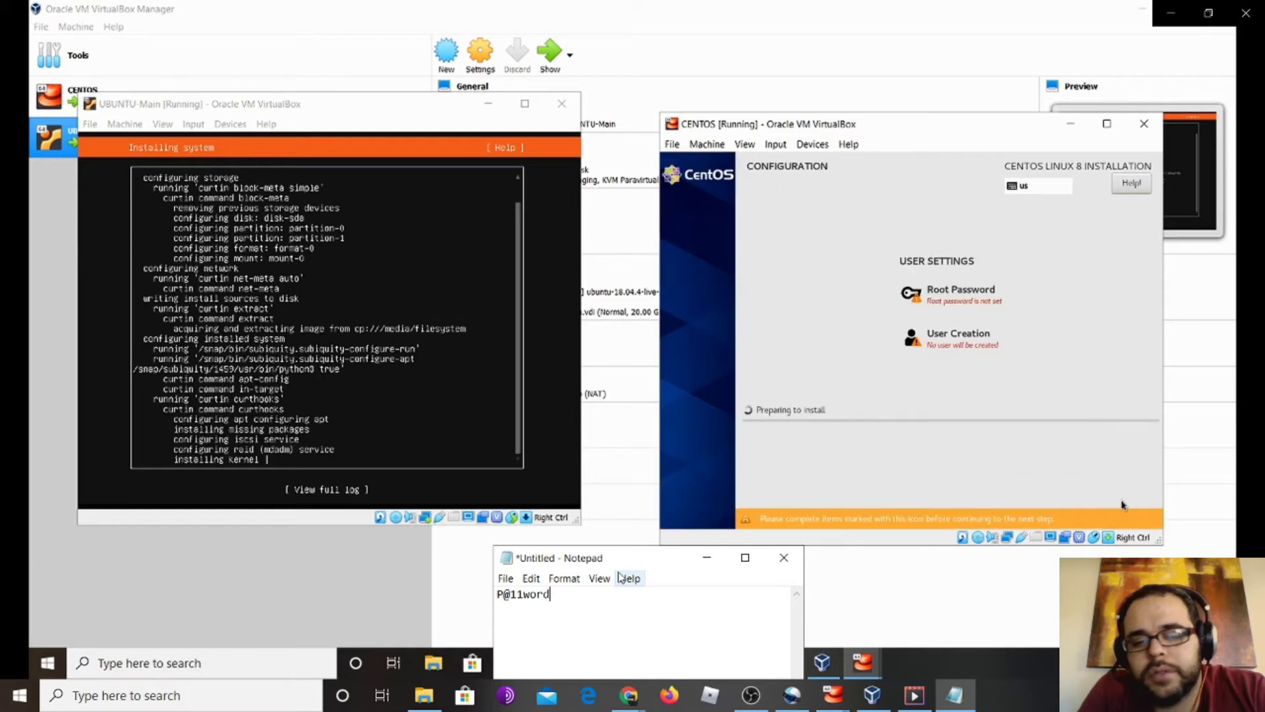
left_click(953, 298)
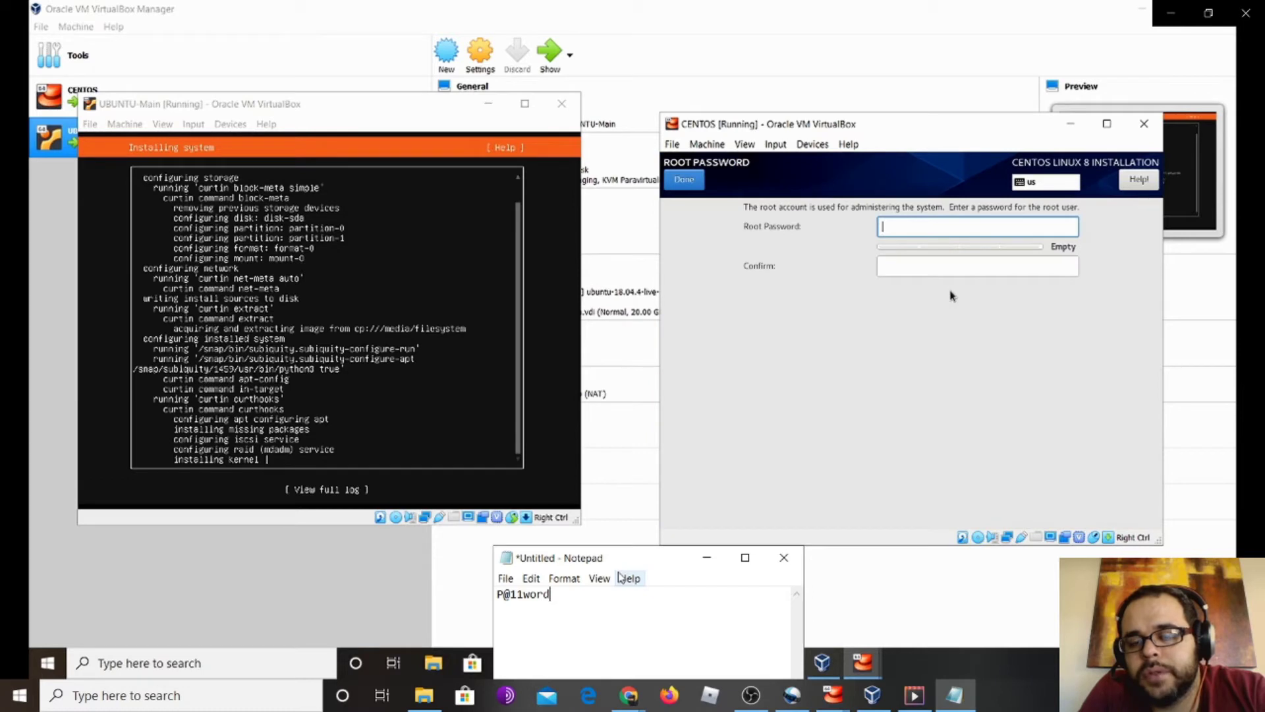
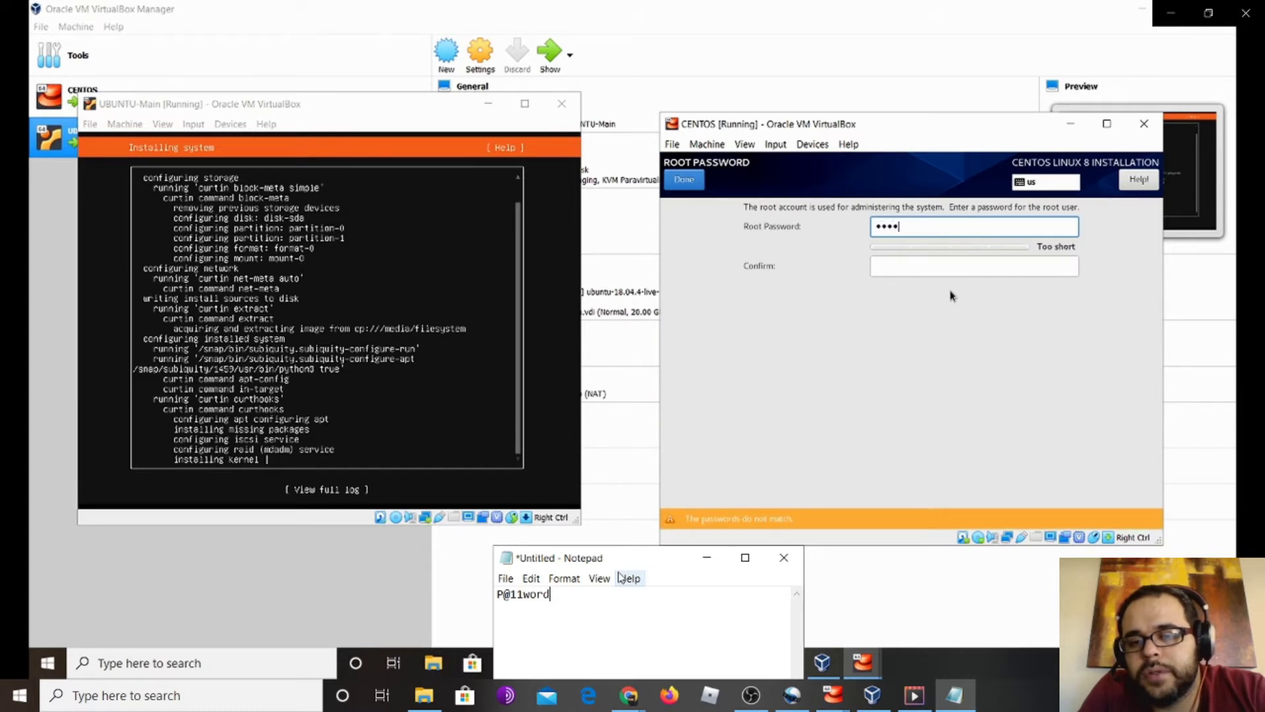
key("Tab")
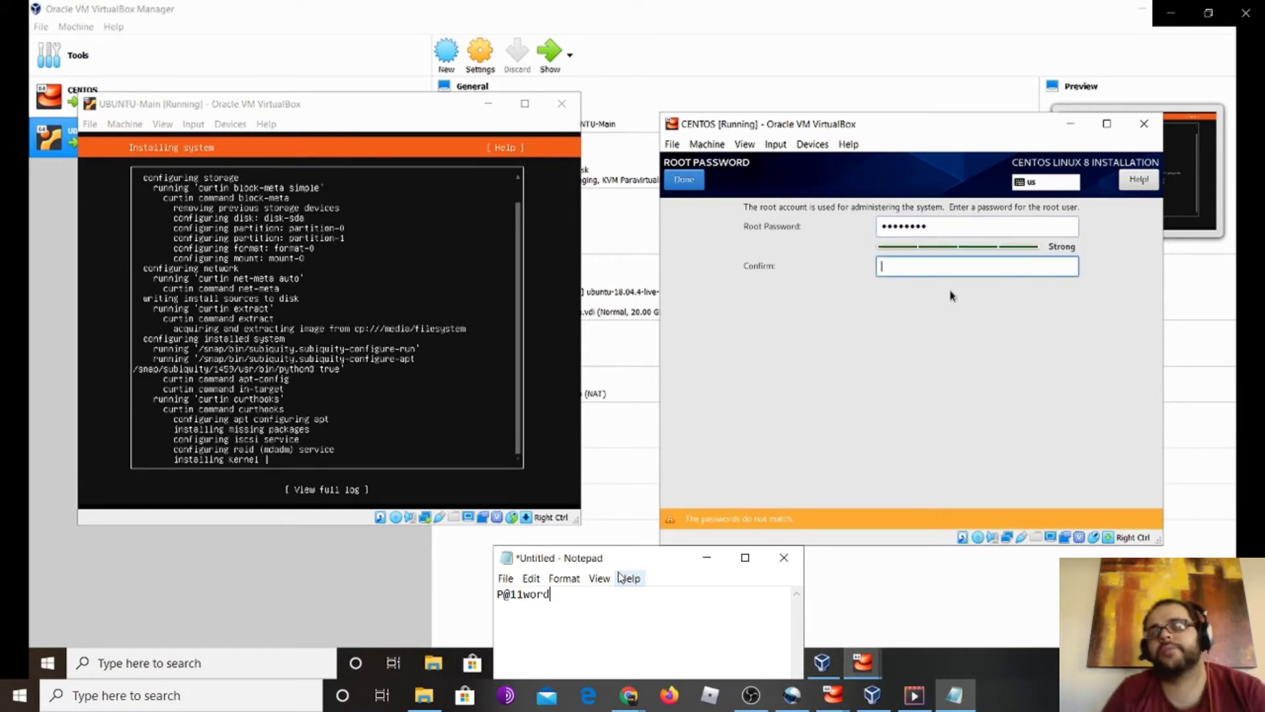
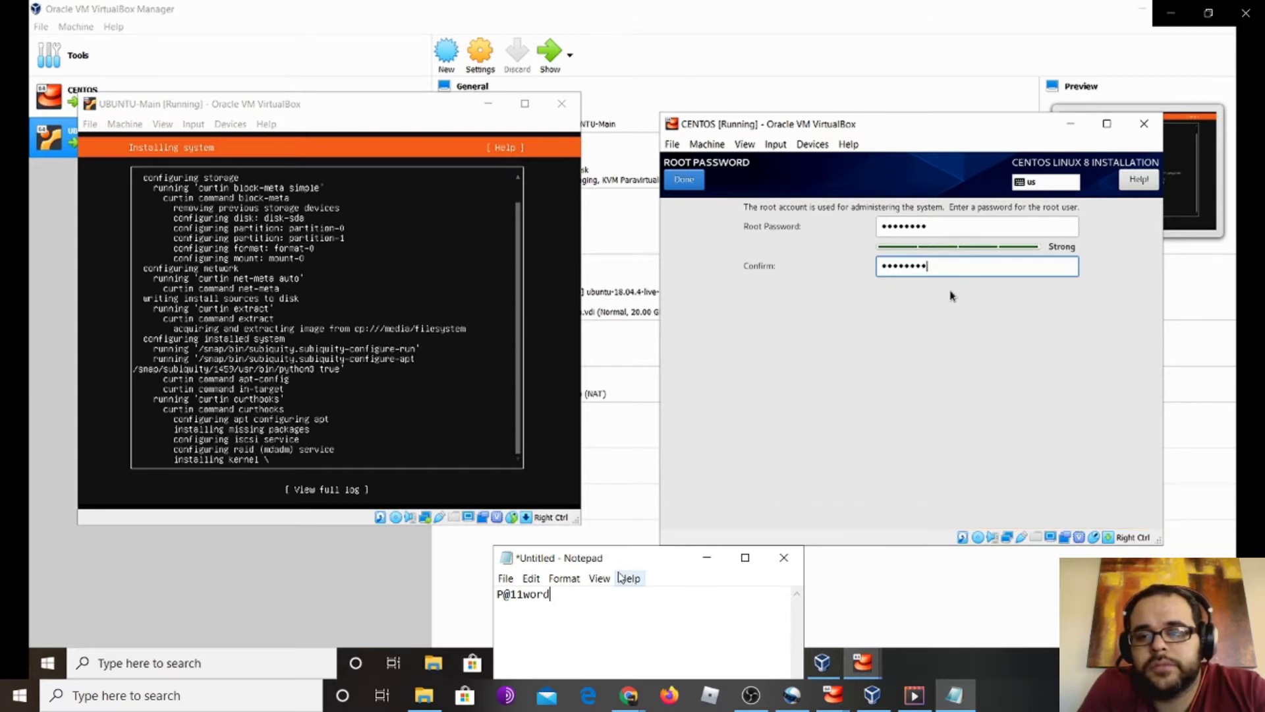
left_click(700, 180)
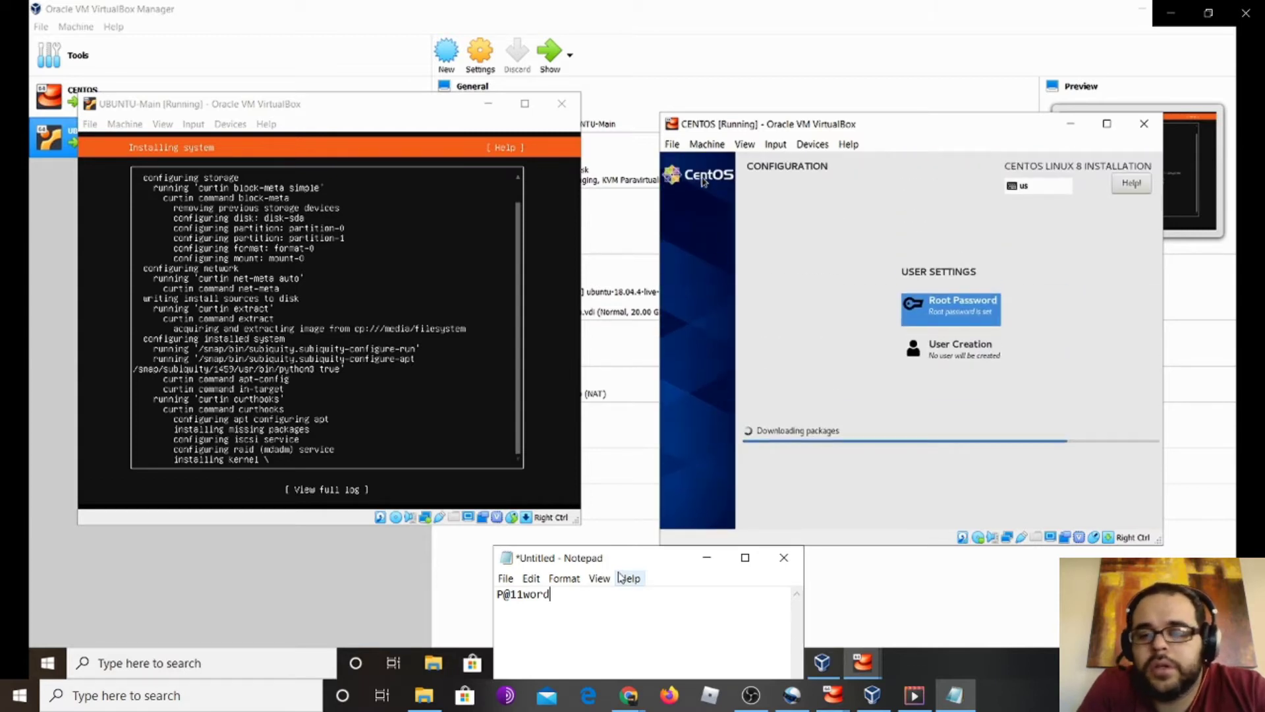
left_click(988, 357)
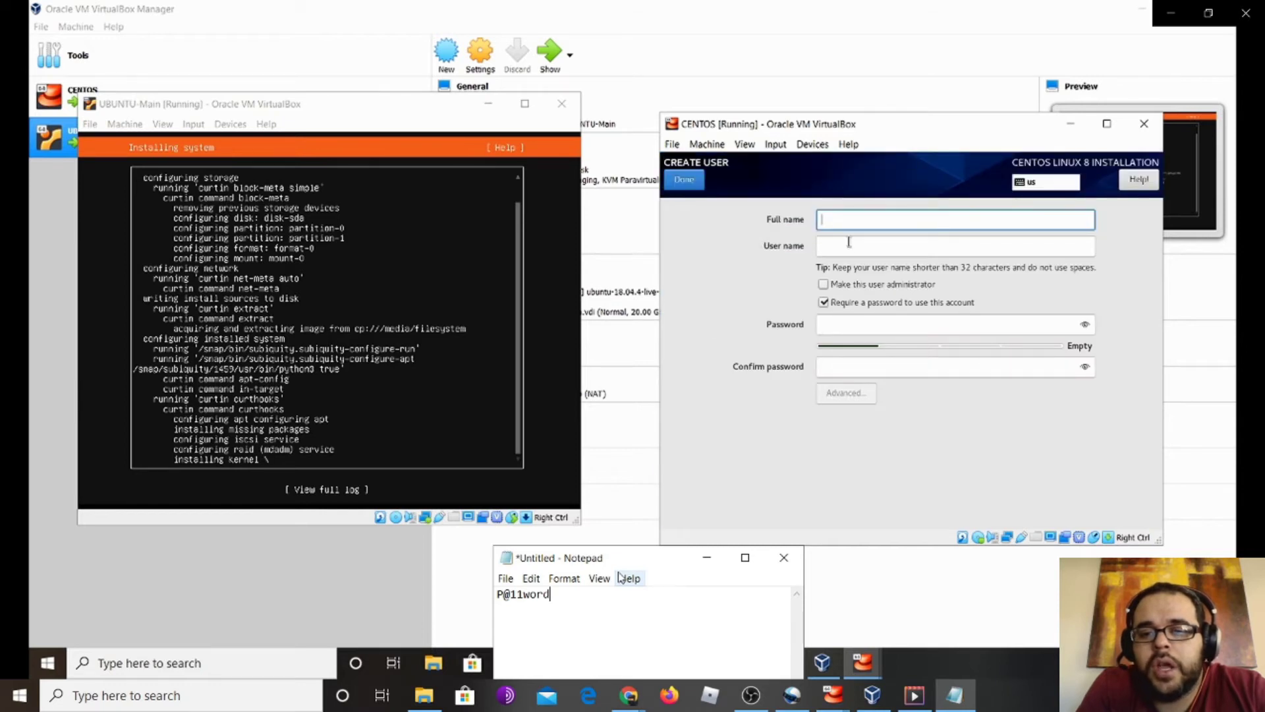
Create a CentOS user with a full name and user name, marked as administrator
type("student")
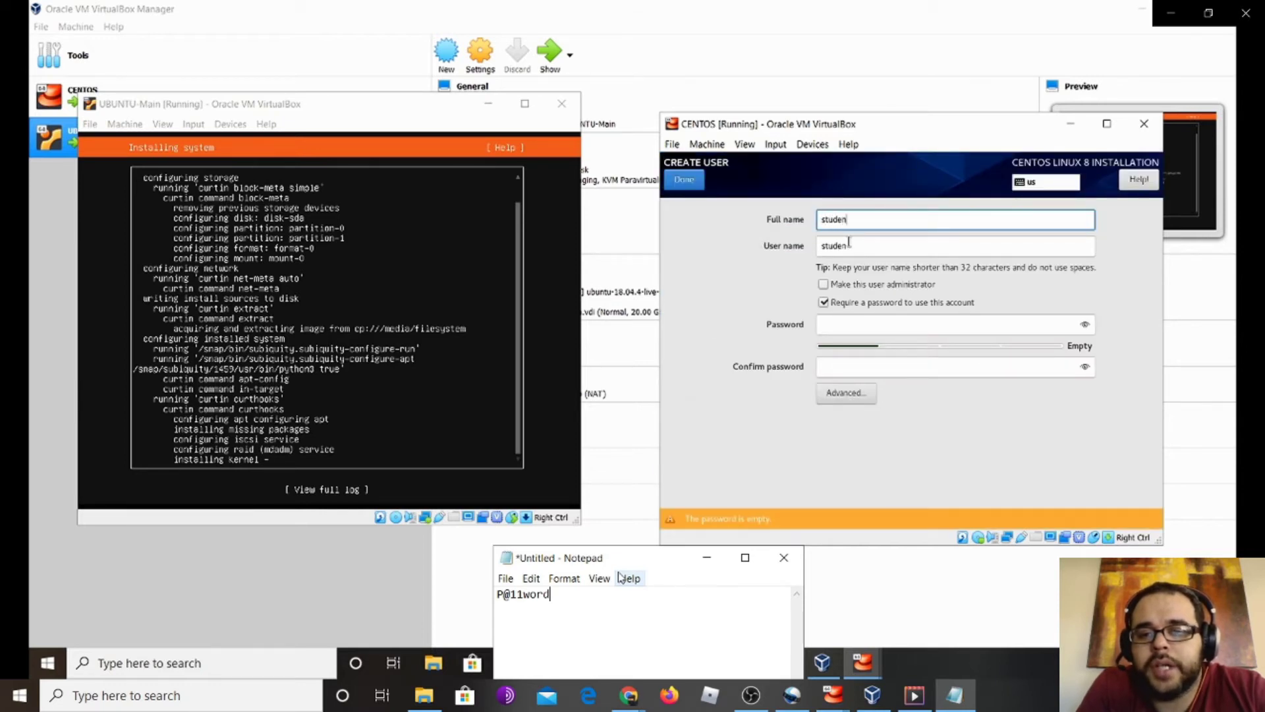
key("Tab")
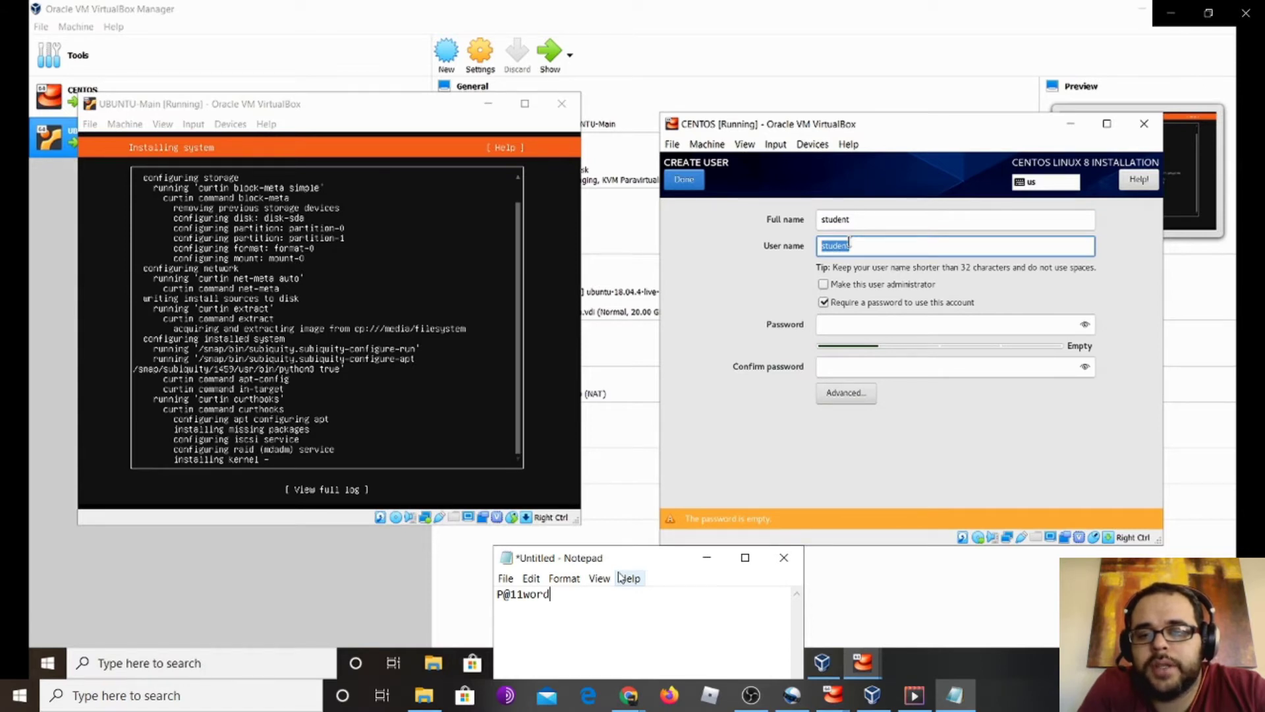
type("sys")
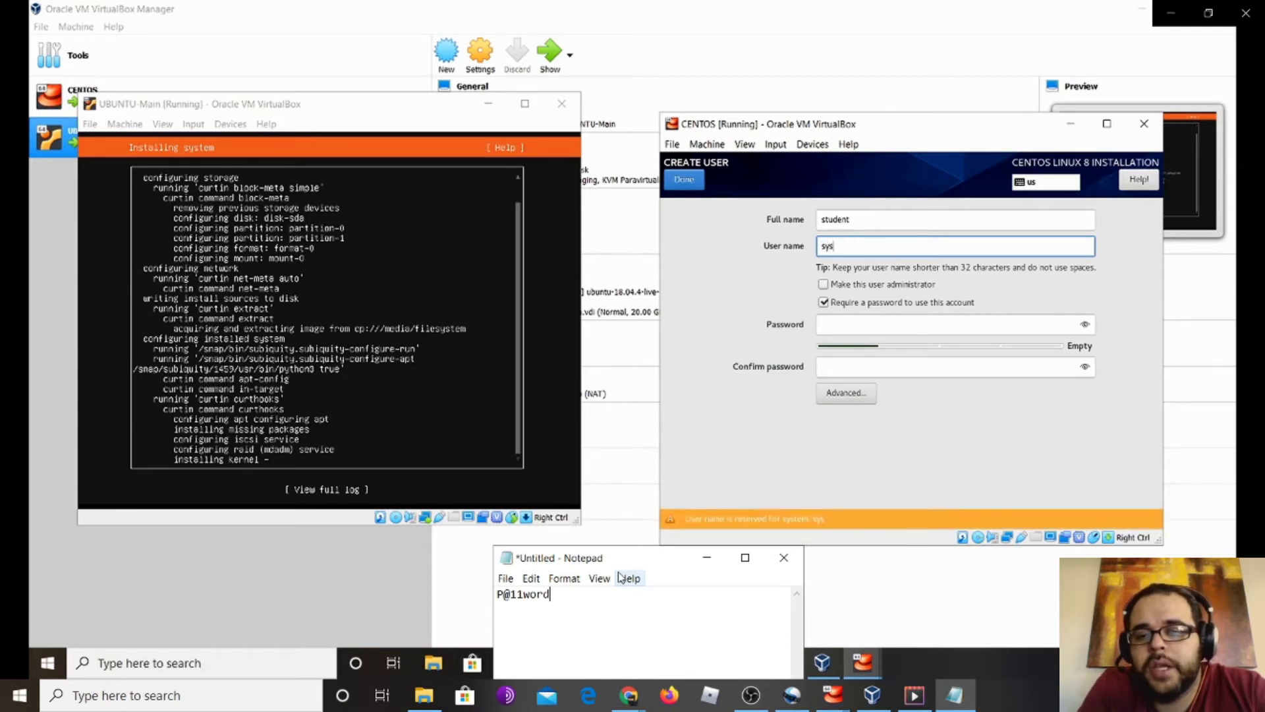
type("admin")
key("Tab")
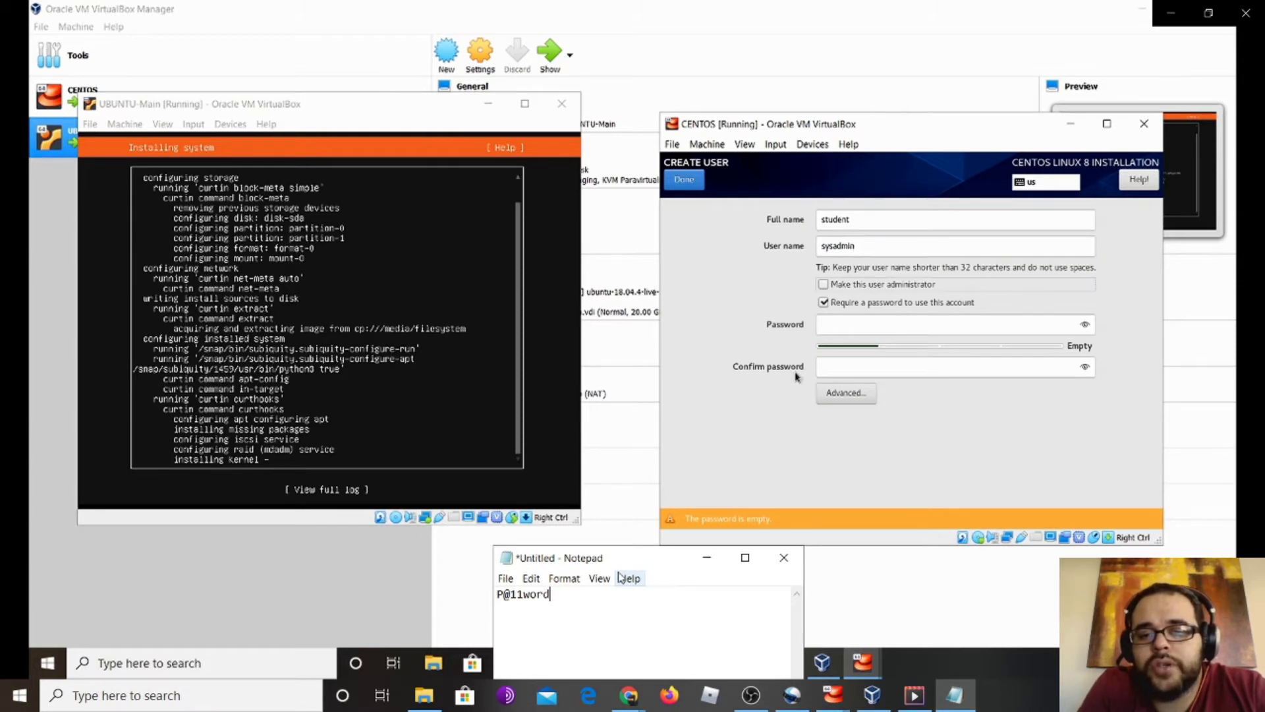
left_click(909, 286)
Set and confirm the new user's password, save the account, then reboot the finished Ubuntu VM
left_click(885, 321)
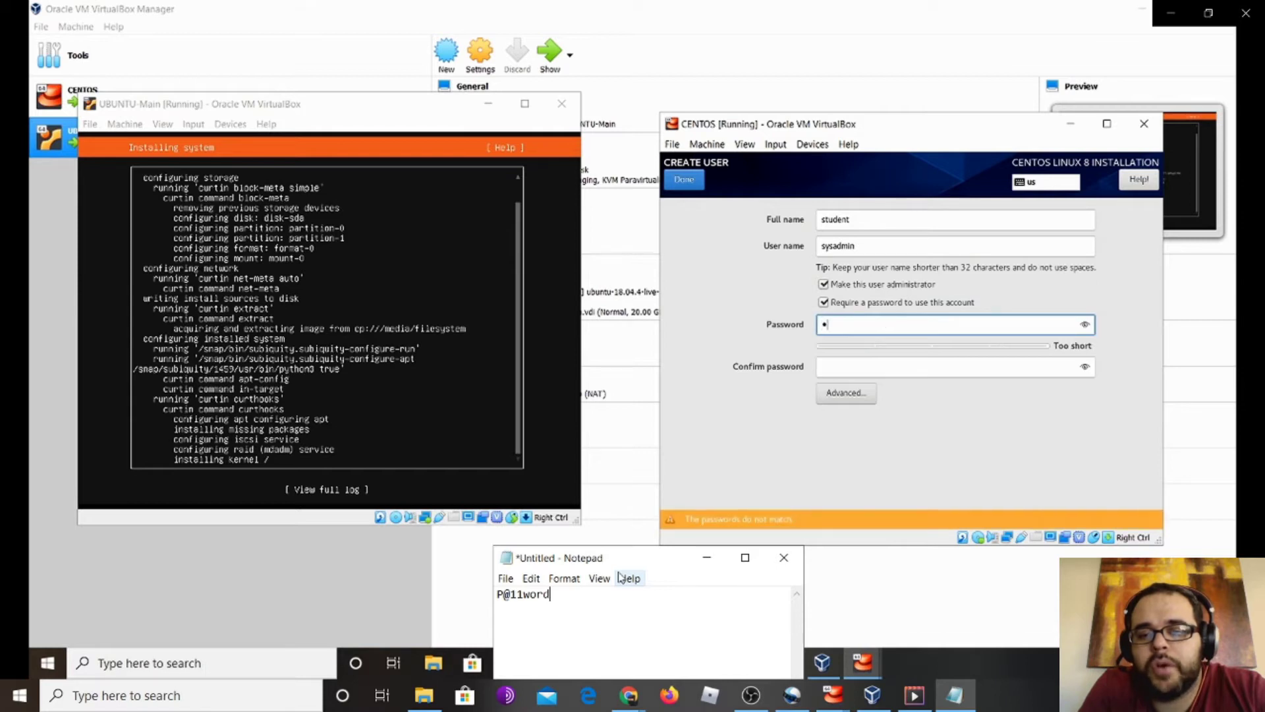
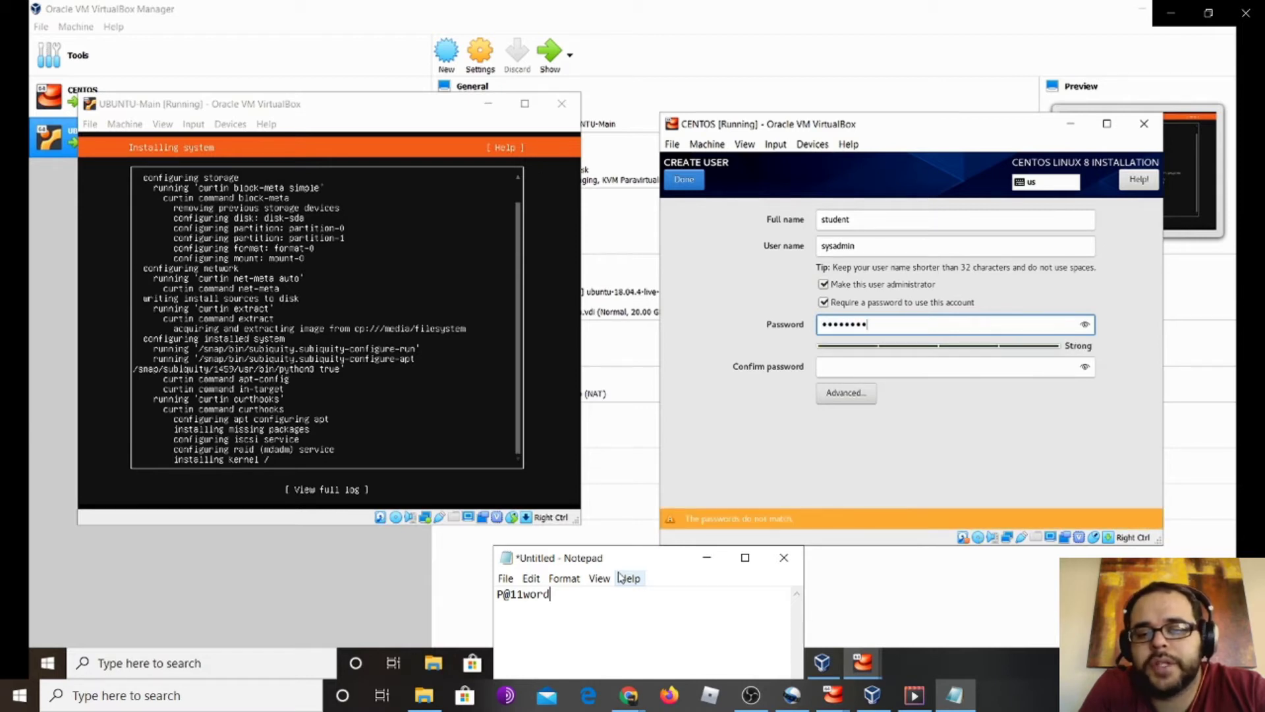
key("Tab")
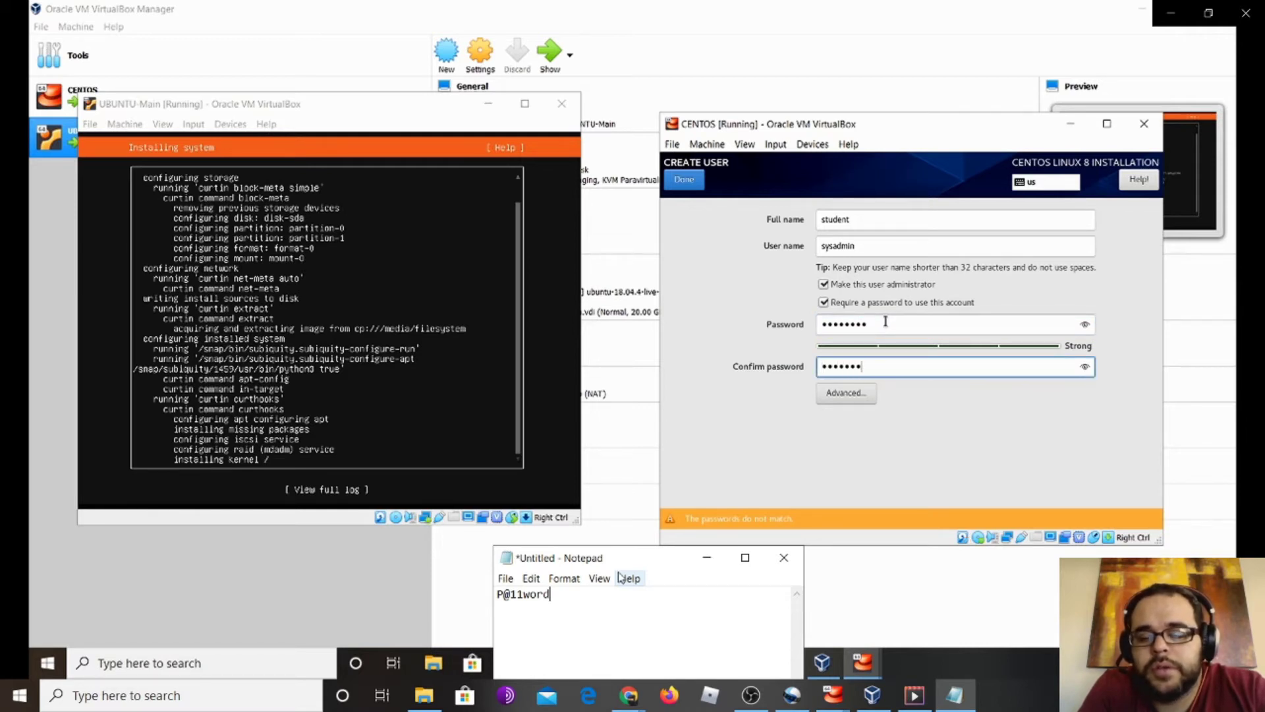
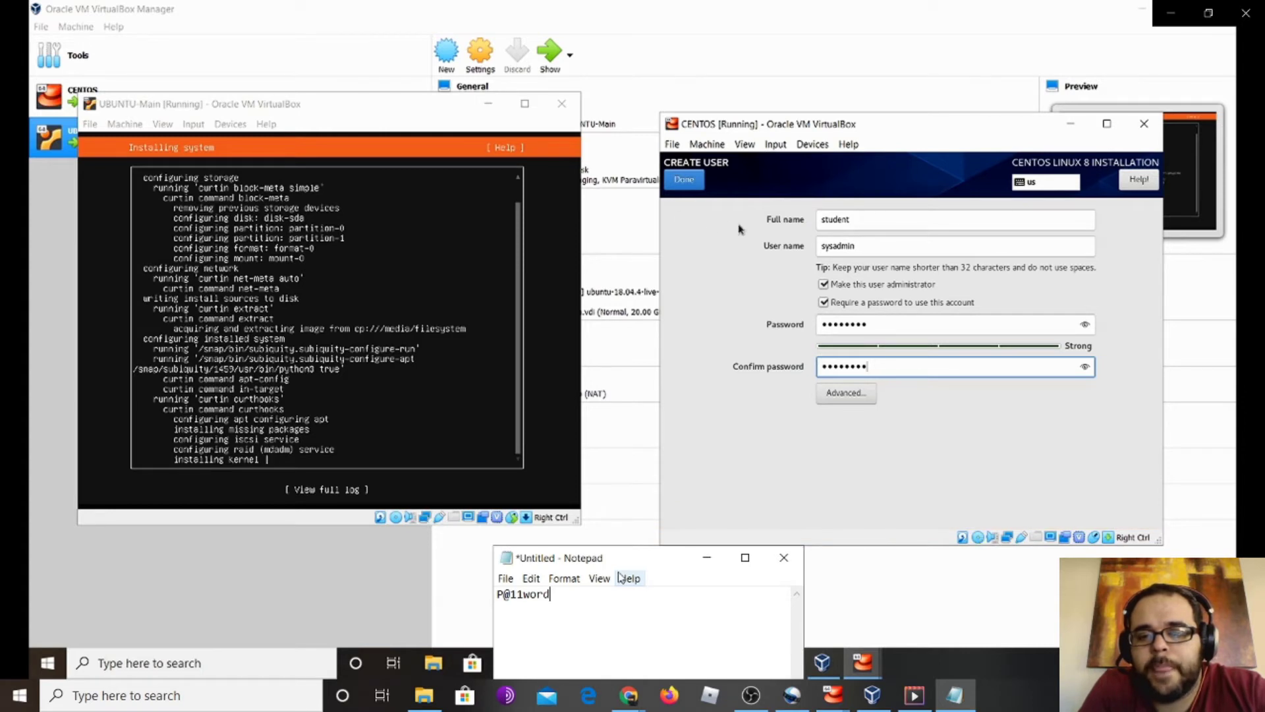
left_click(690, 182)
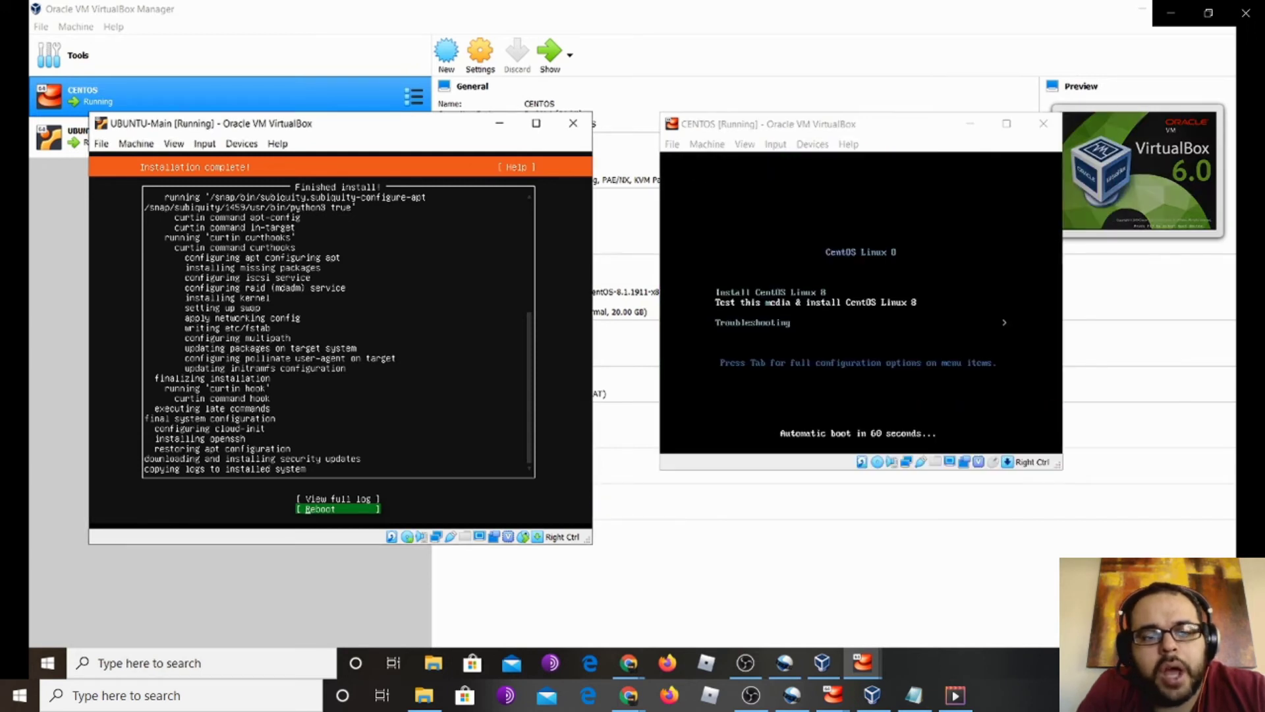
key("Return")
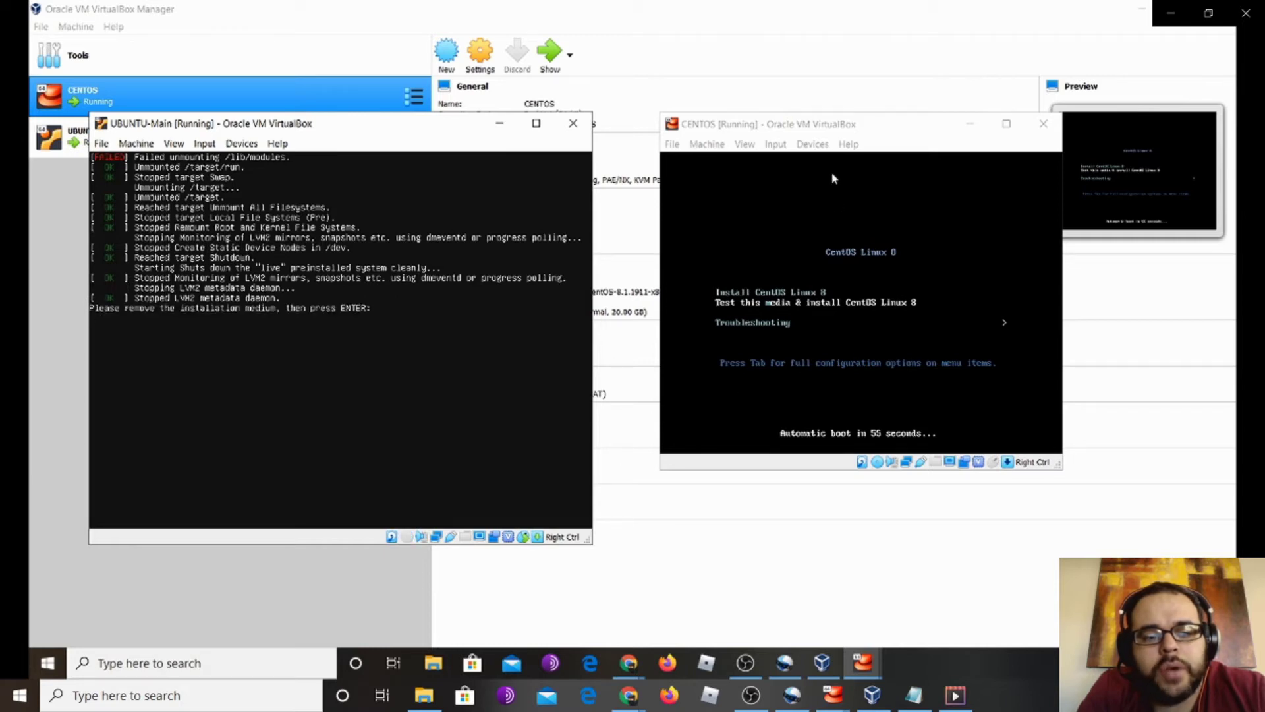
Force-eject the install disc from the CentOS VM's optical drive
left_click(800, 145)
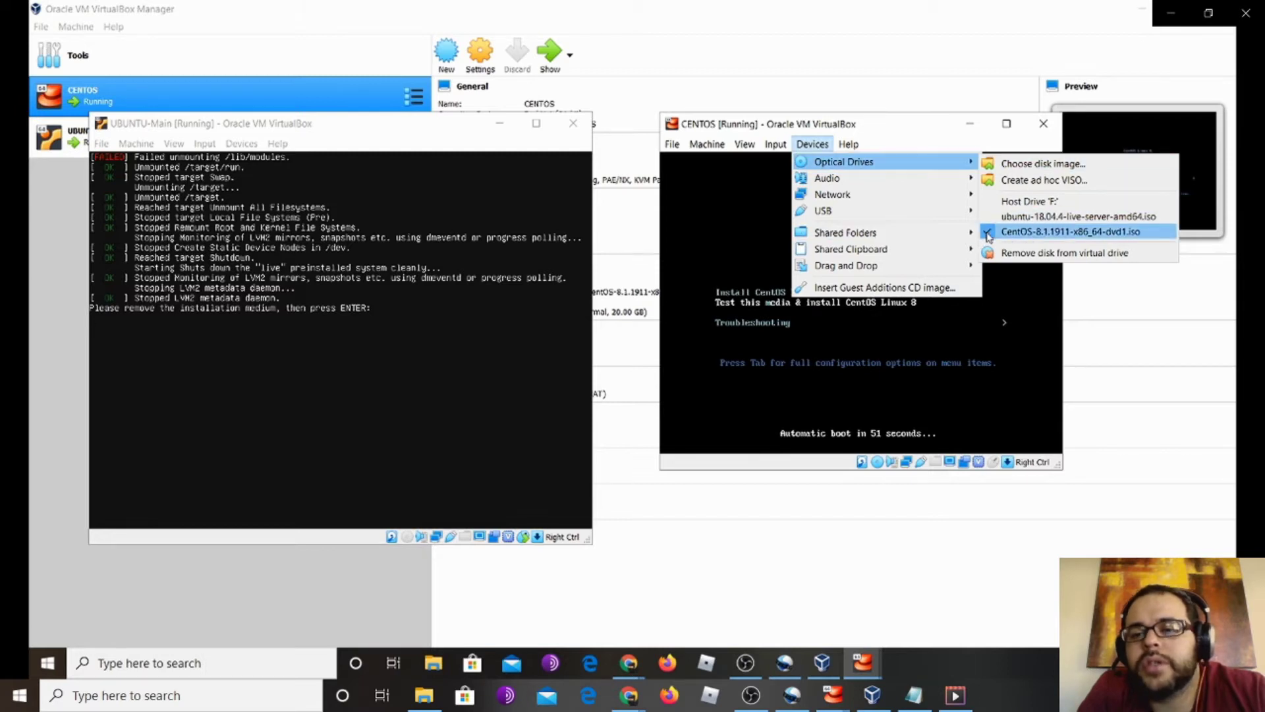
left_click(1055, 252)
left_click(837, 355)
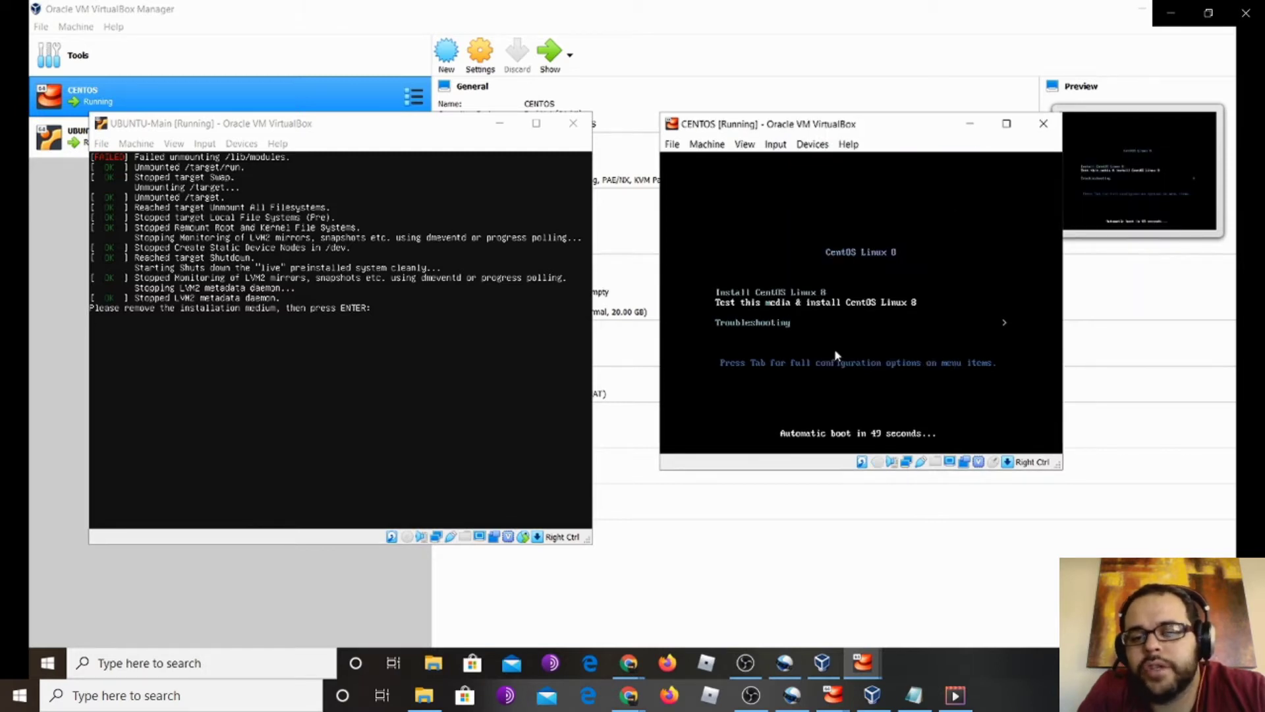
Check the Ubuntu VM's drive, let Ubuntu reboot, and exit the CentOS boot menu to the boot prompt
left_click(242, 145)
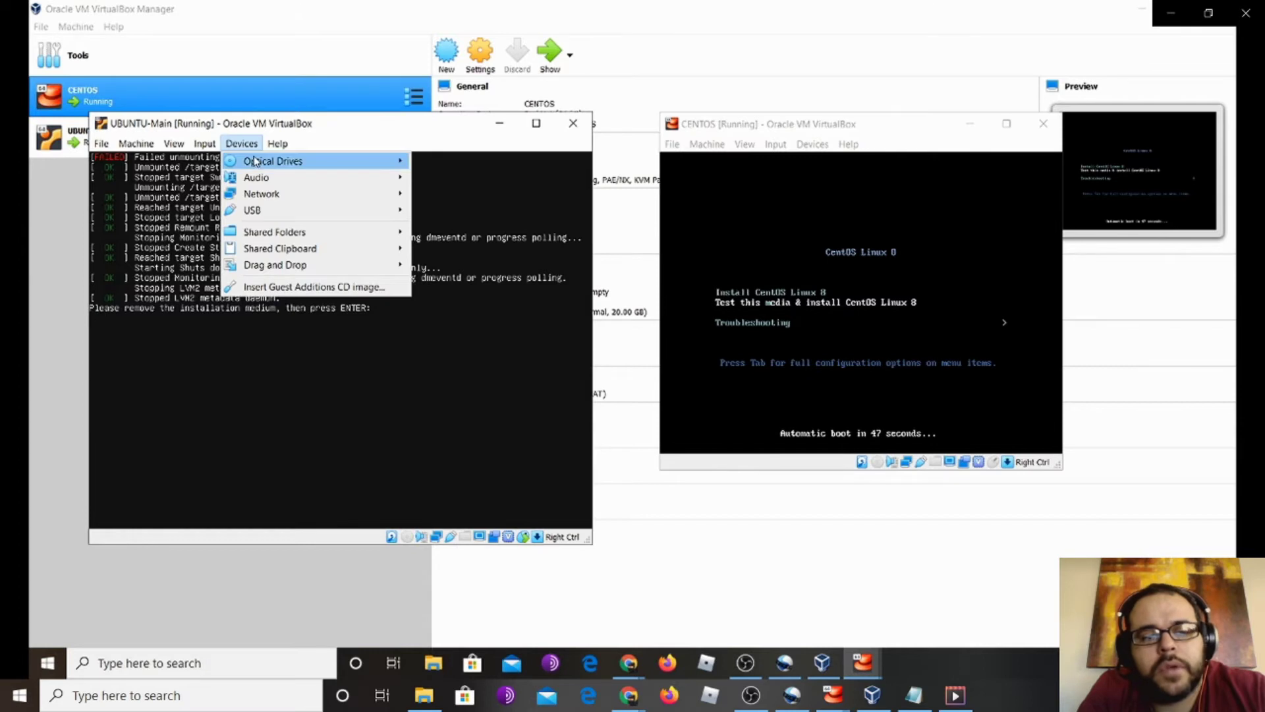
mouse_move(258, 162)
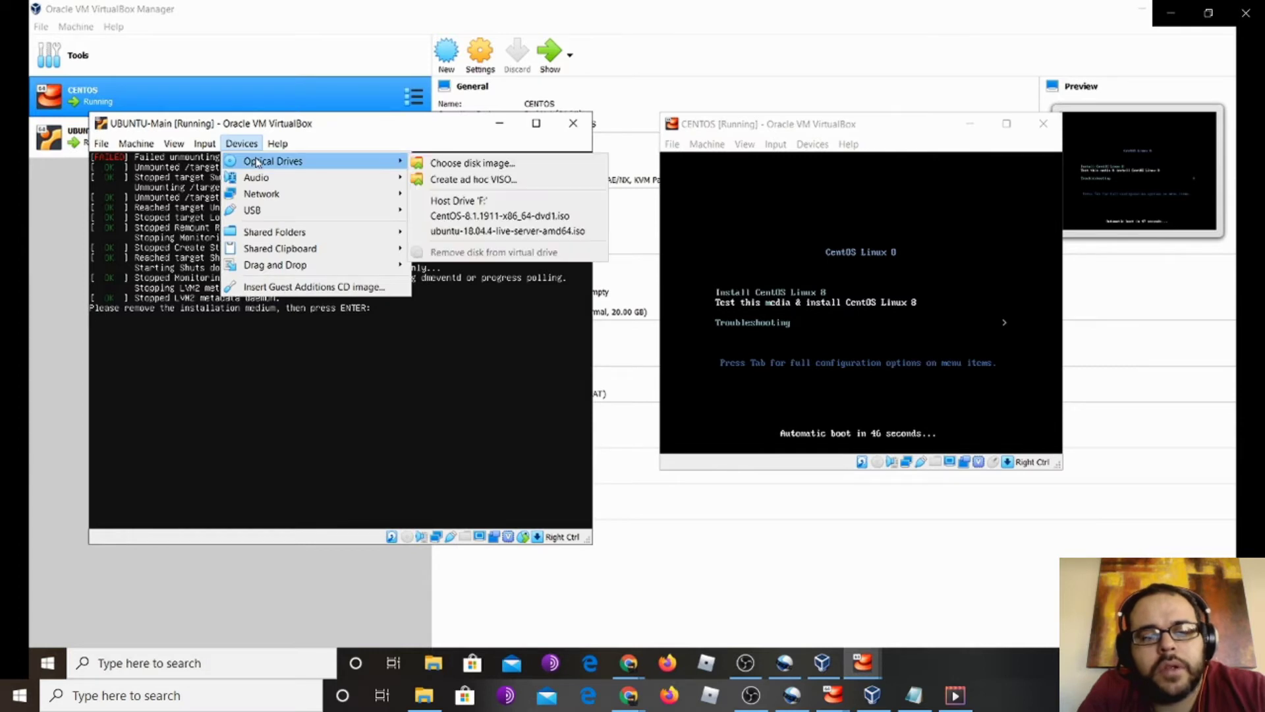
left_click(318, 126)
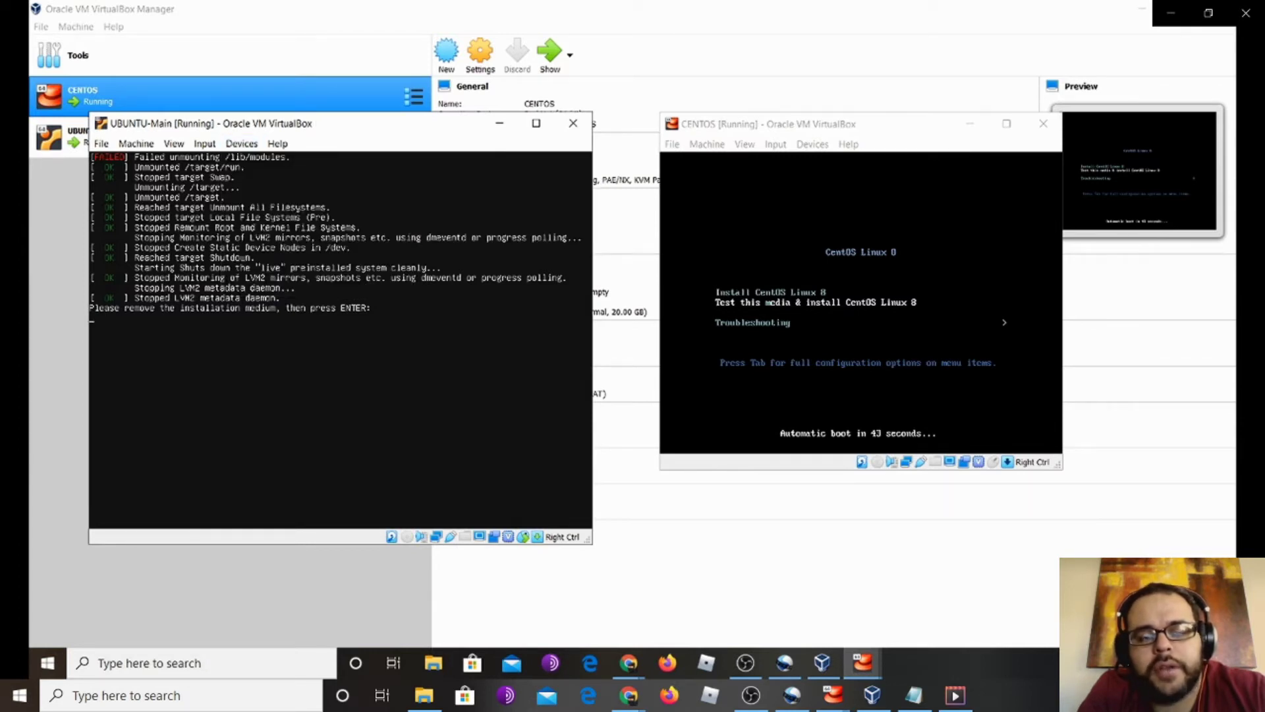
key("Return")
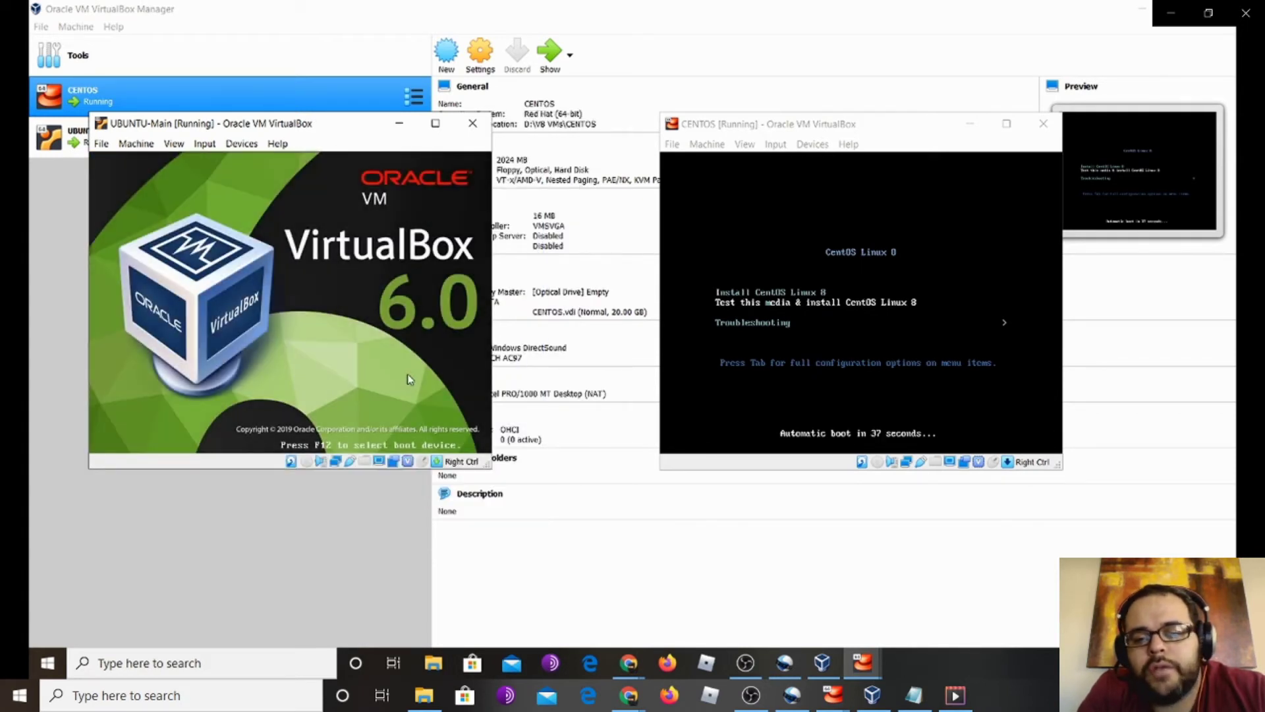
left_click(940, 340)
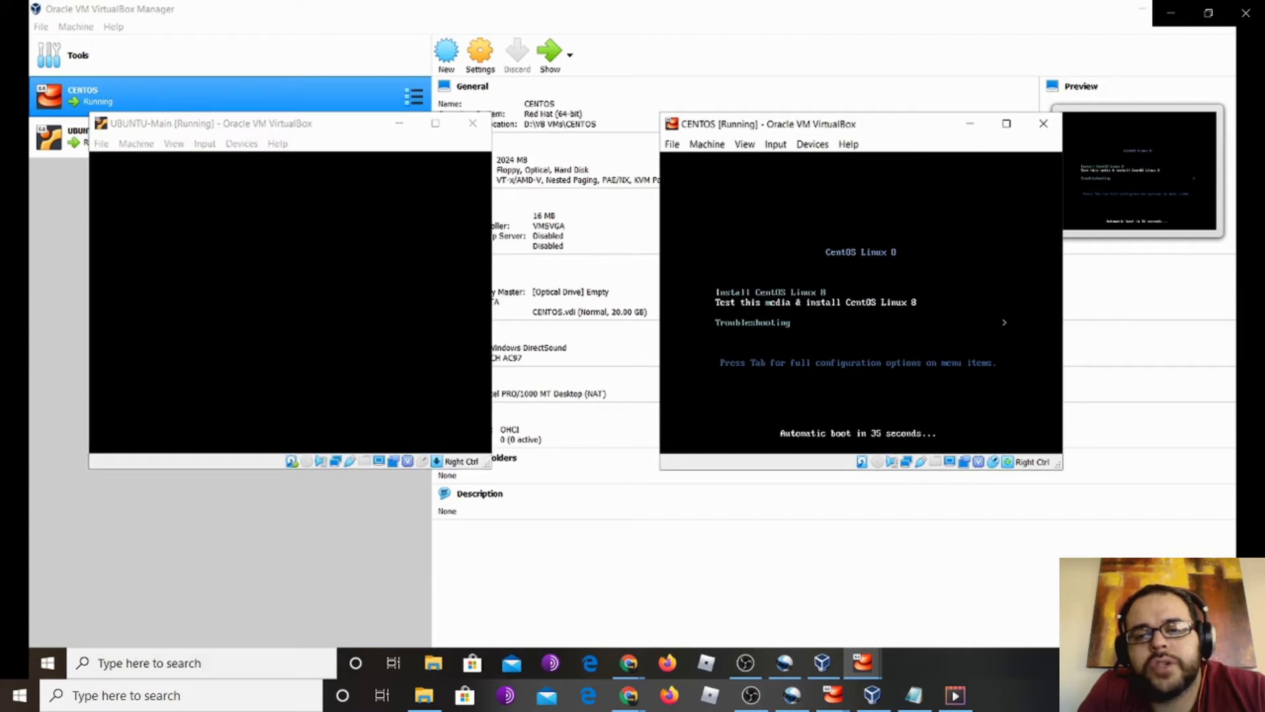
key("Escape")
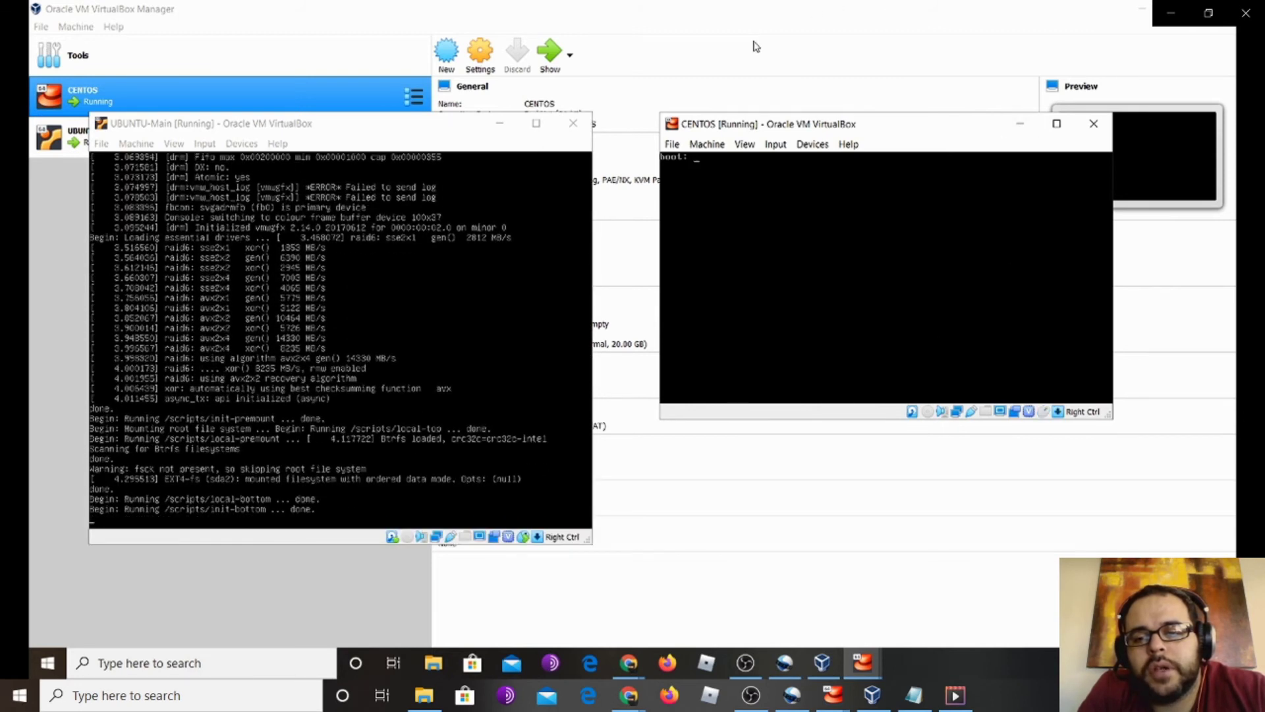
Reset the CentOS virtual machine from the Machine menu and confirm the reset
left_click(672, 143)
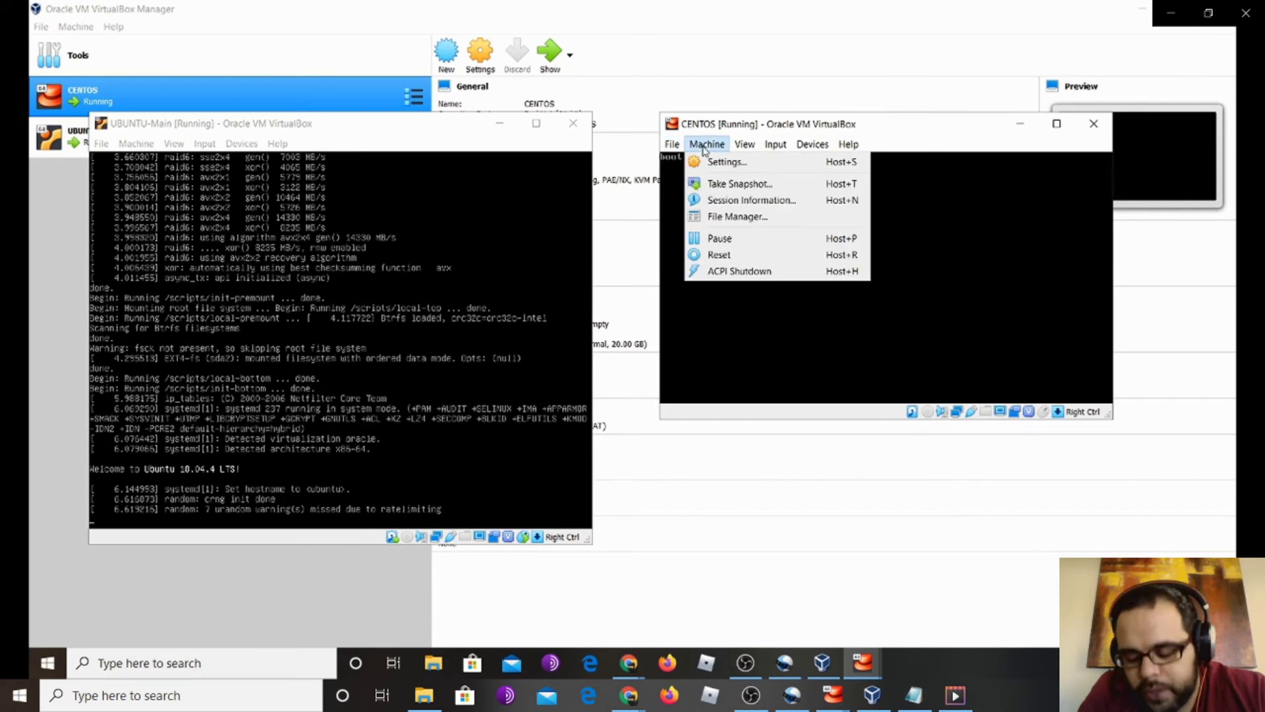
left_click(729, 256)
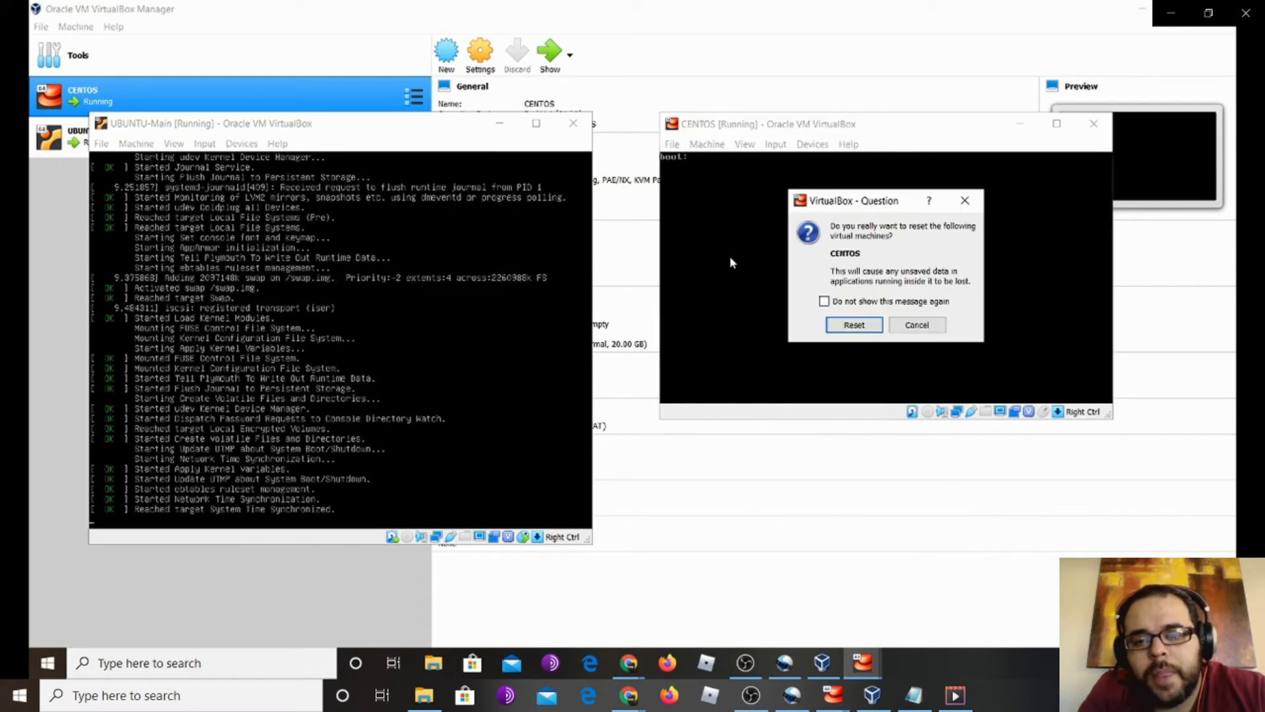
left_click(854, 323)
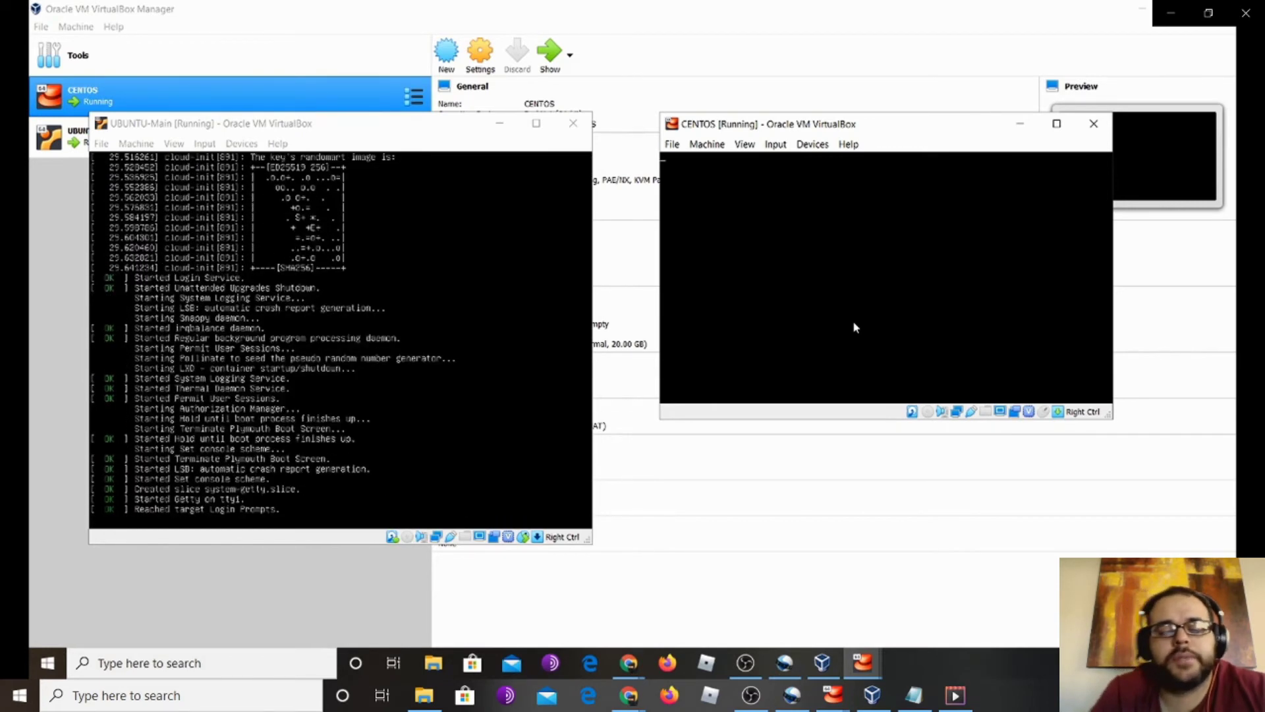
mouse_move(983, 660)
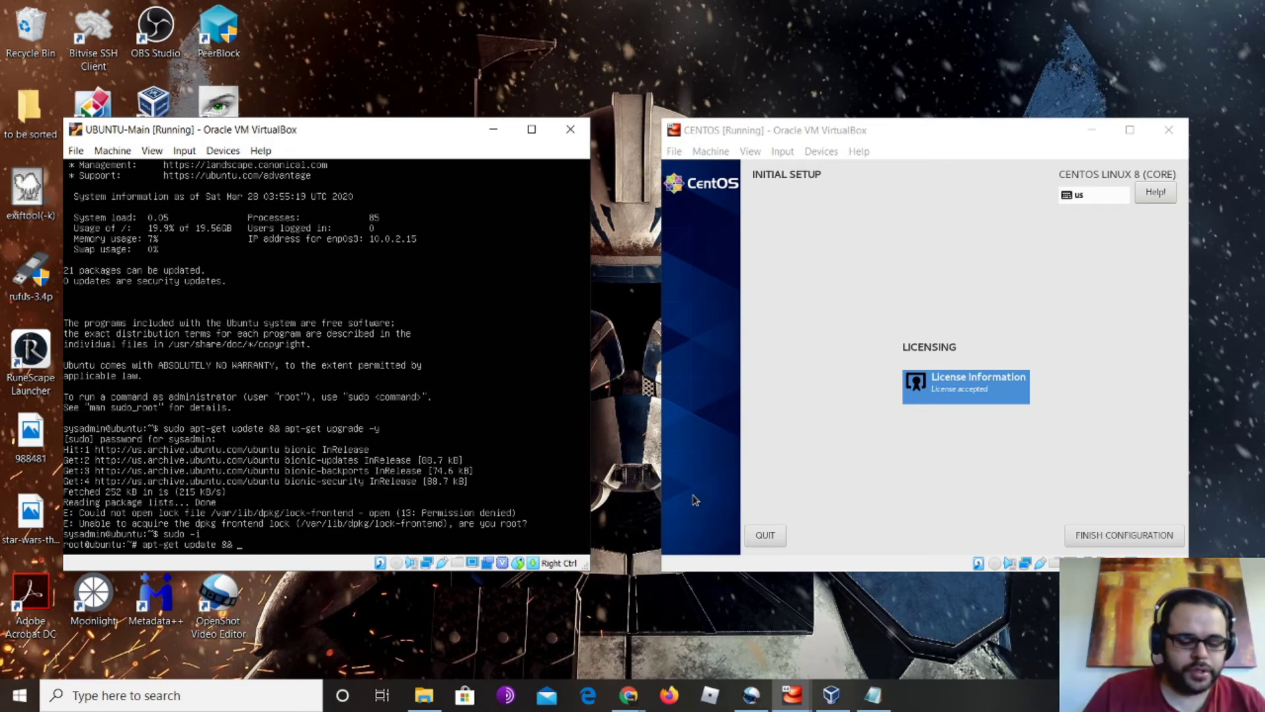
Run apt-get update && apt-get upgrade -y in Ubuntu, then finish CentOS initial configuration
type("a")
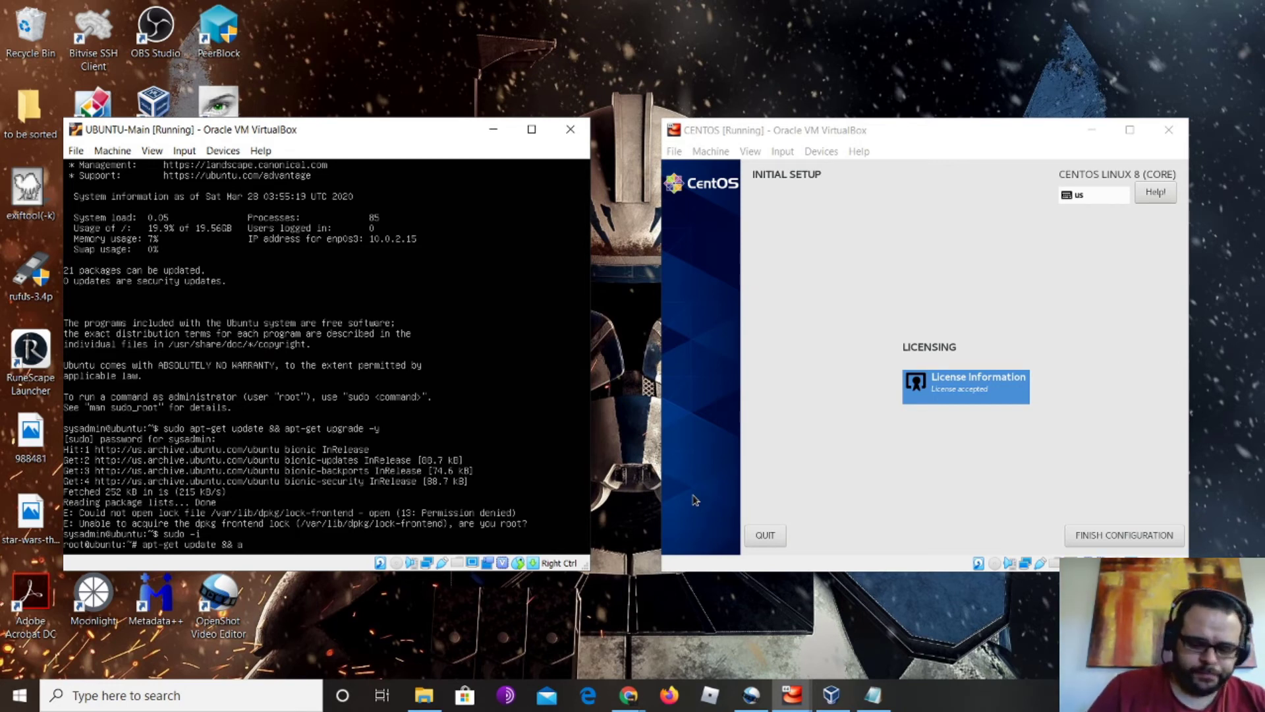
type("pt-get upgrade")
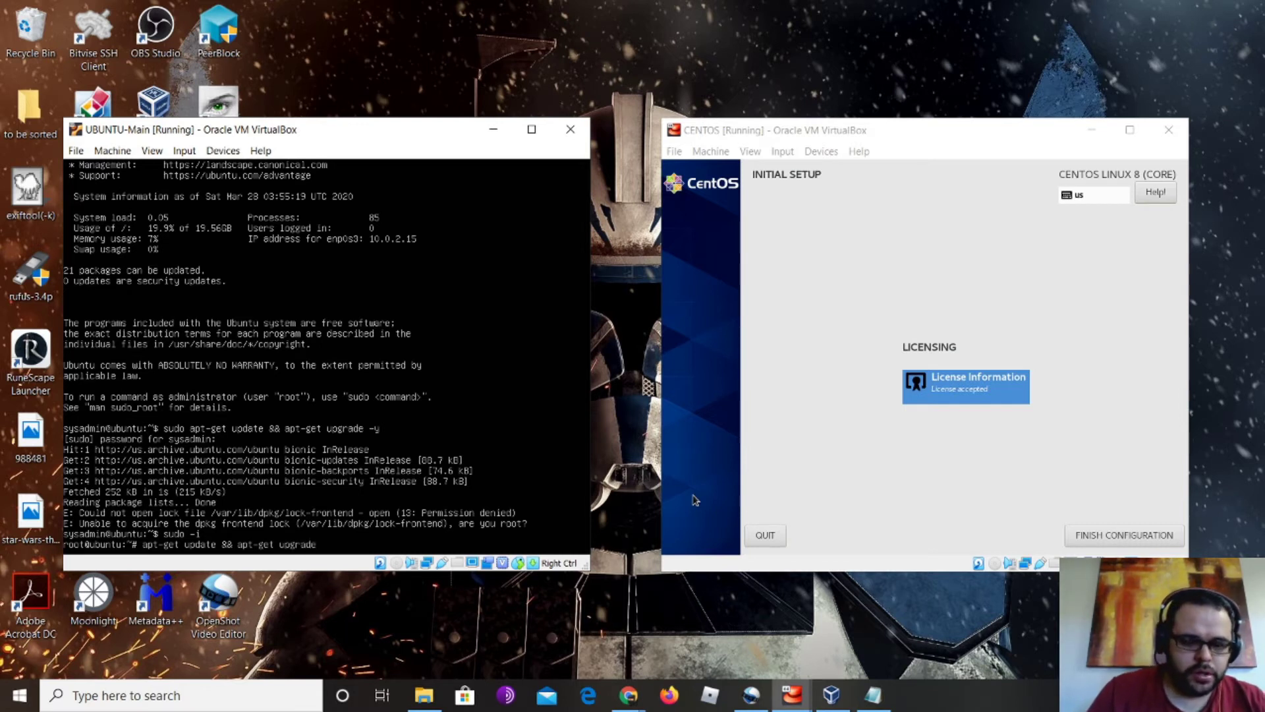
type(" -y")
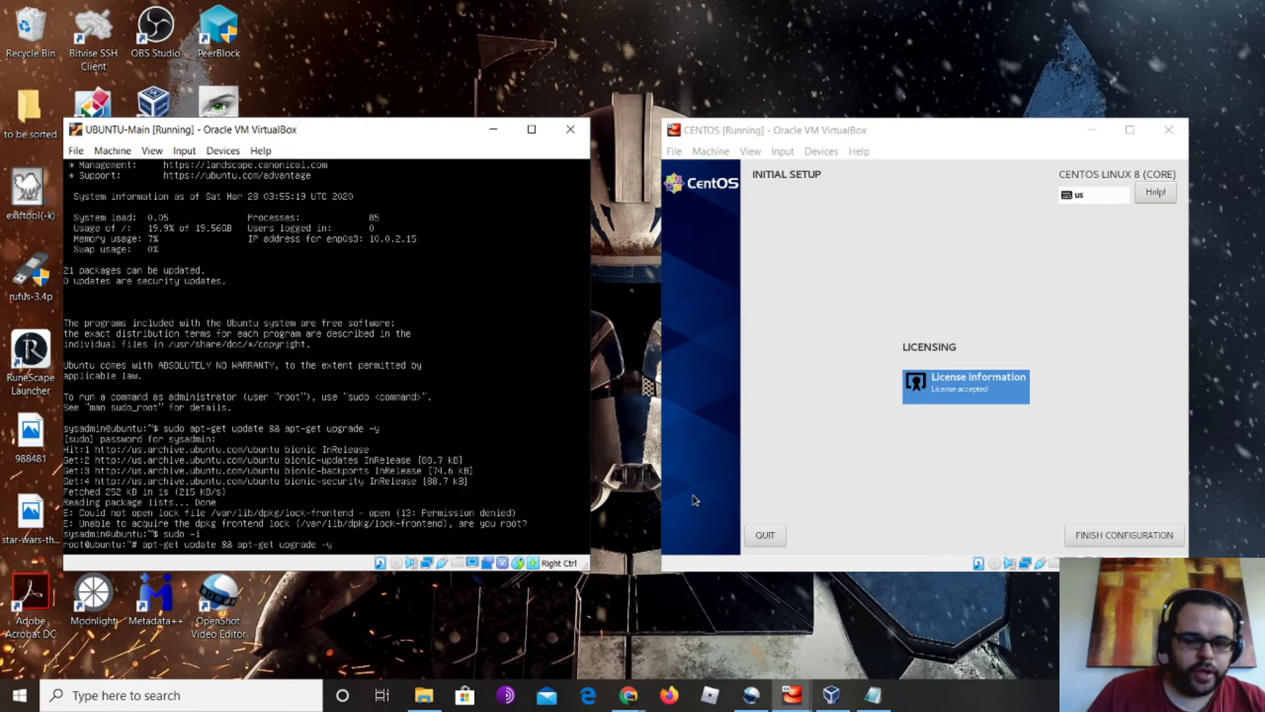
key("Return")
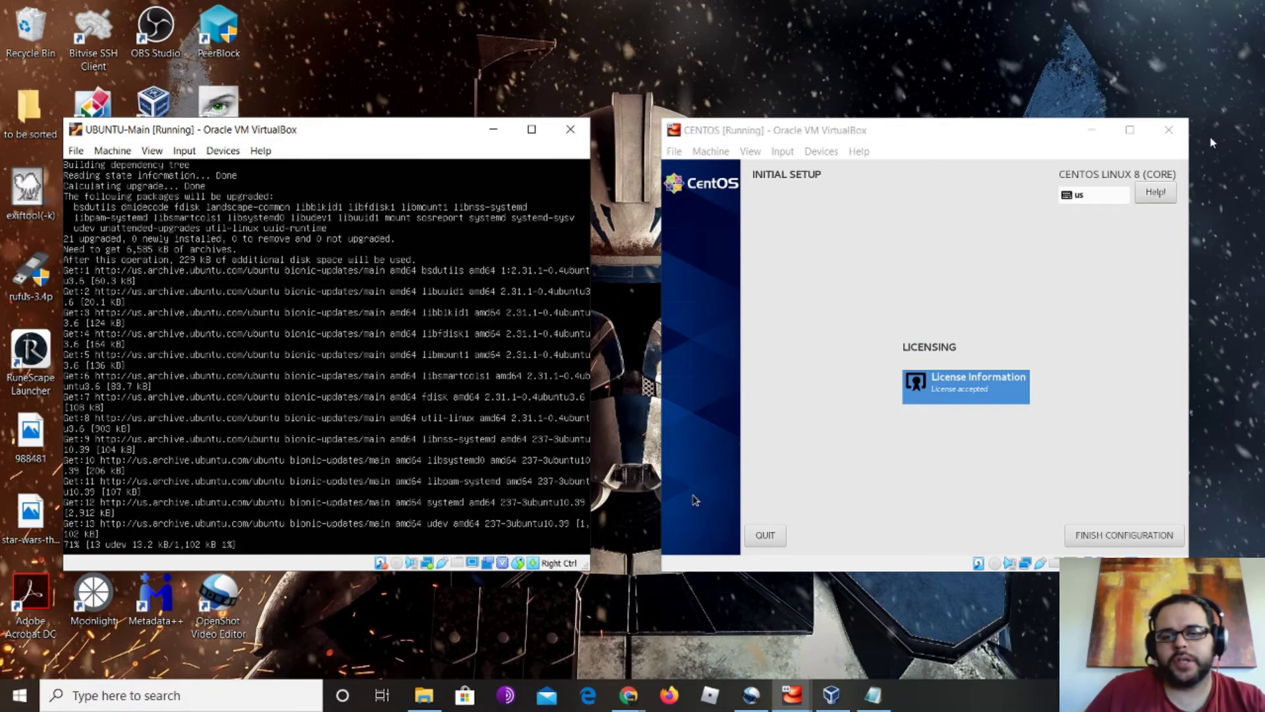
left_click(705, 487)
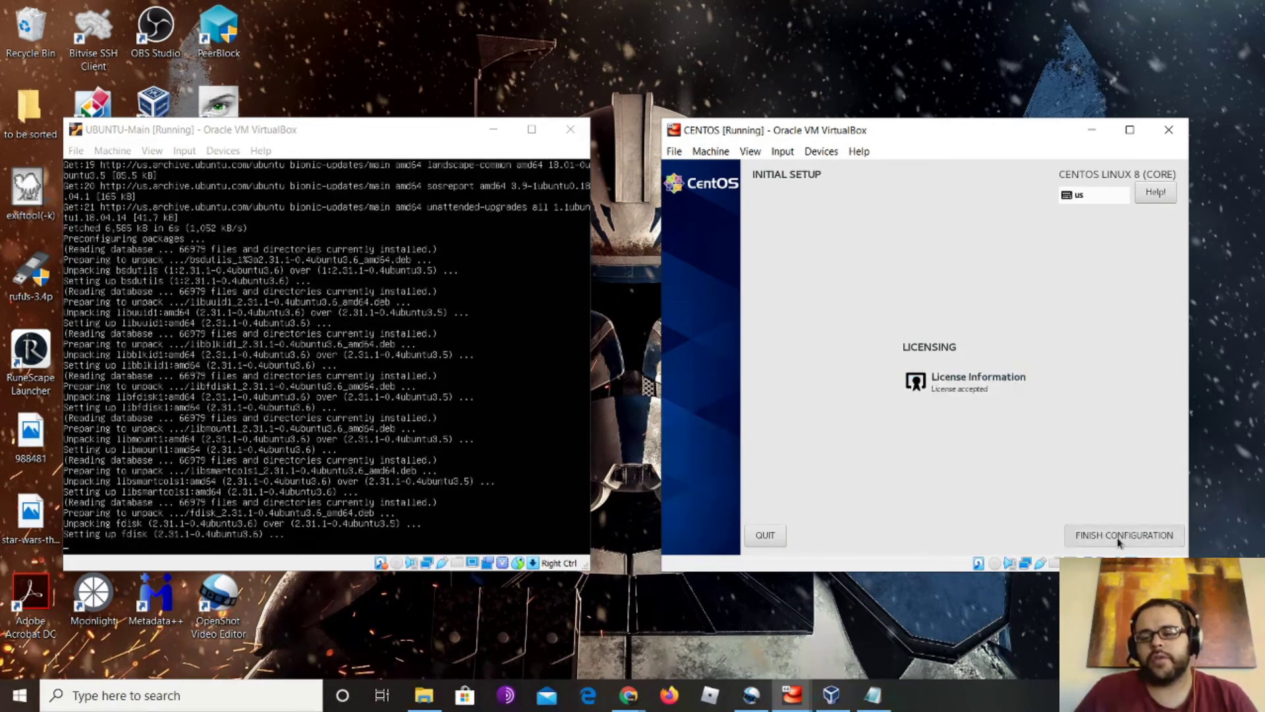
left_click(1118, 536)
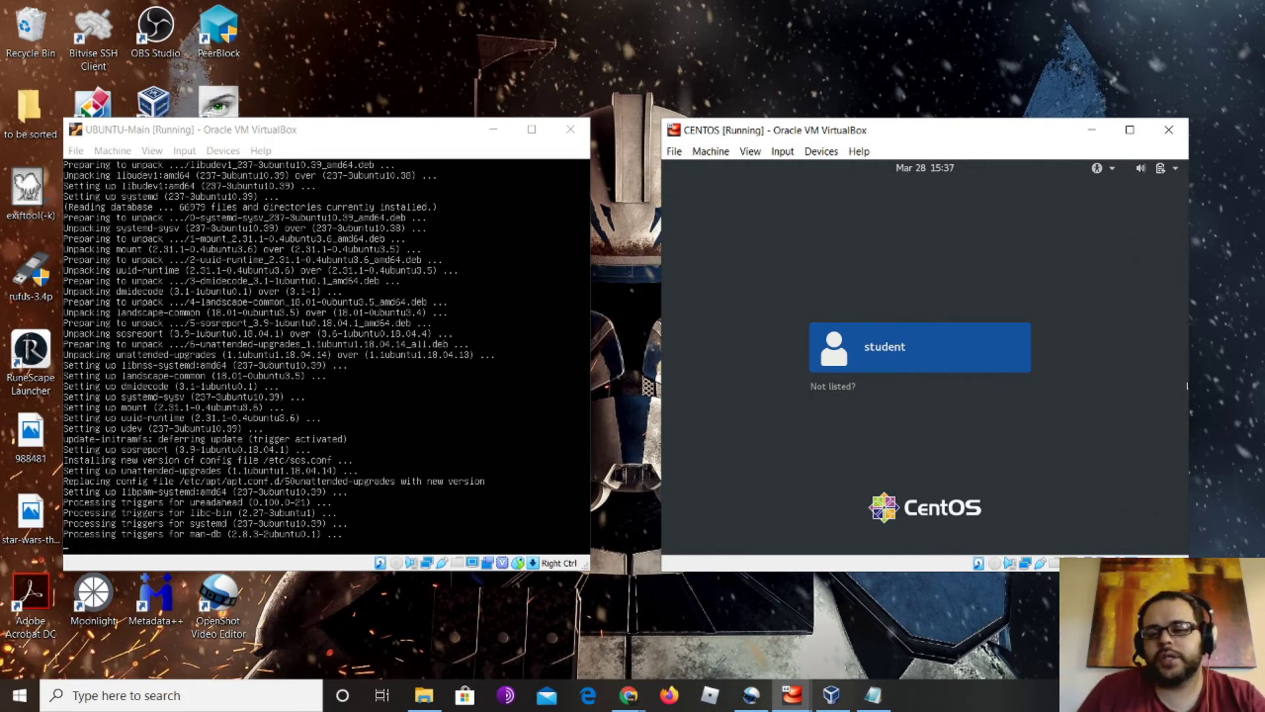
Select the CentOS user account on the login screen and sign in with its password
left_click(955, 356)
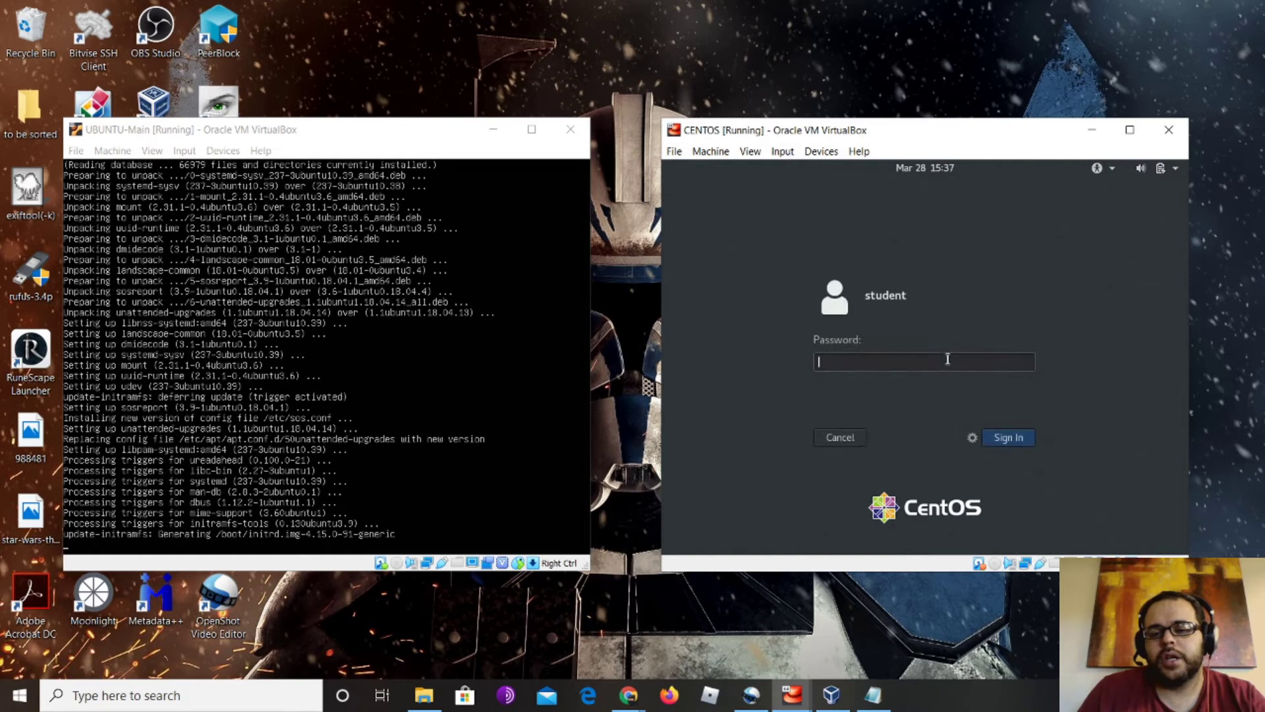
type("••••••••")
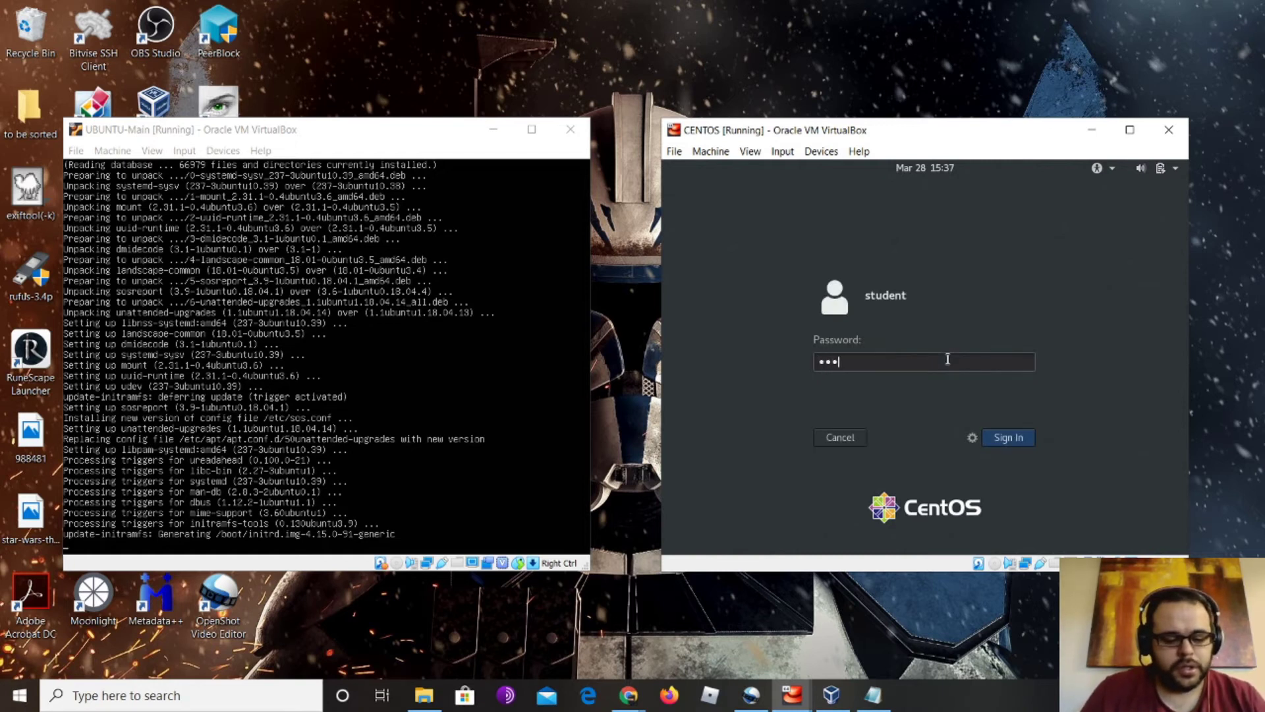
key("Return")
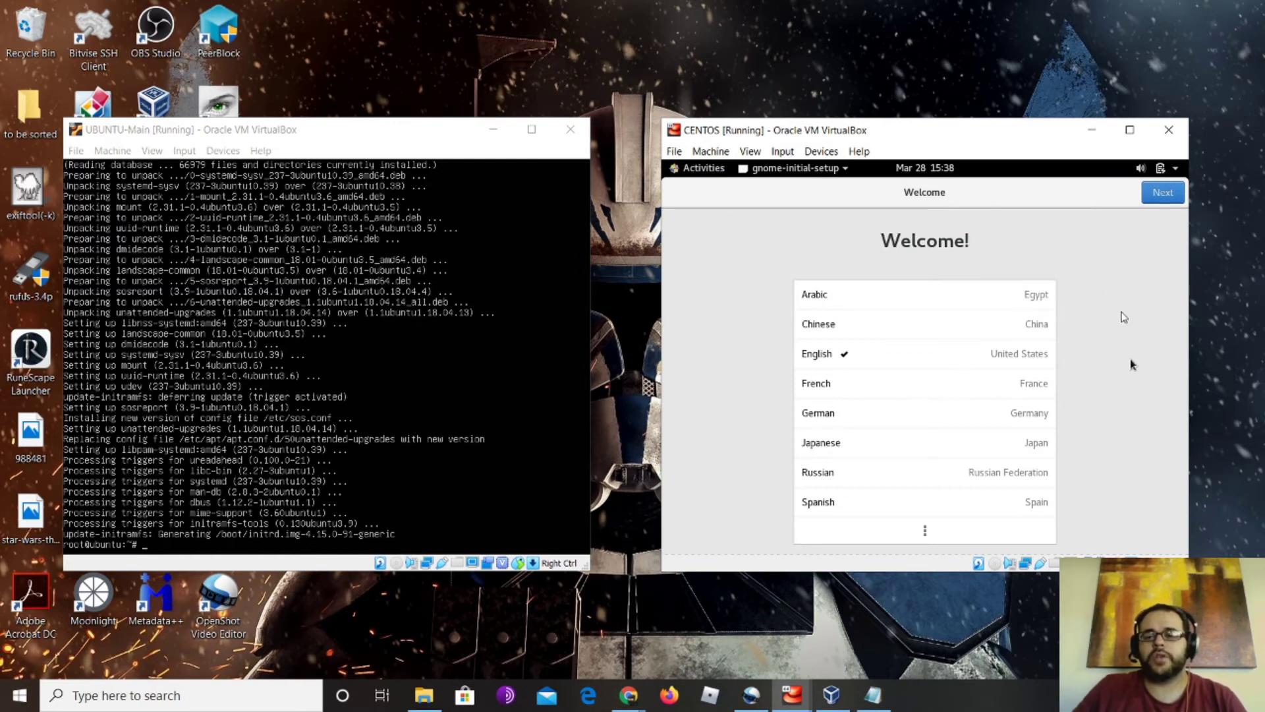
Accept English on the Welcome page and move on to the keyboard layout page
left_click(1171, 198)
Keep English, turn Location Services off, skip online accounts, and close the Getting Started help
left_click(1172, 200)
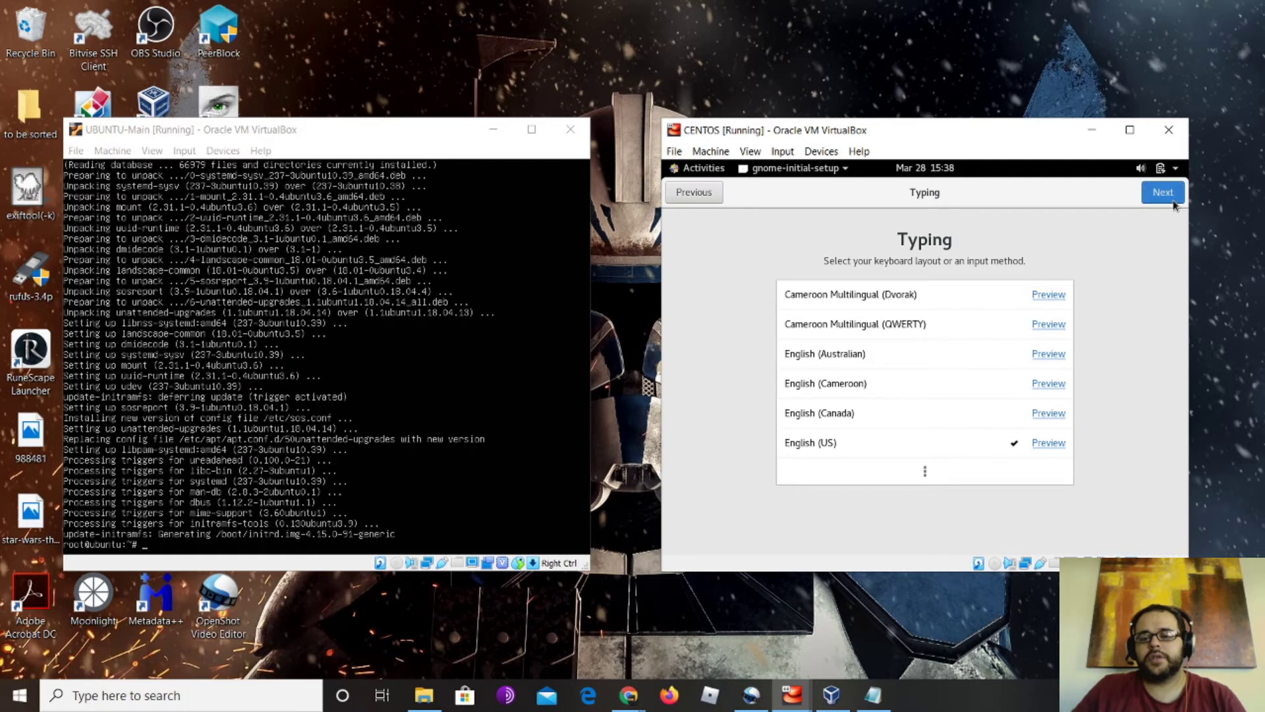
left_click(1025, 370)
left_click(1164, 199)
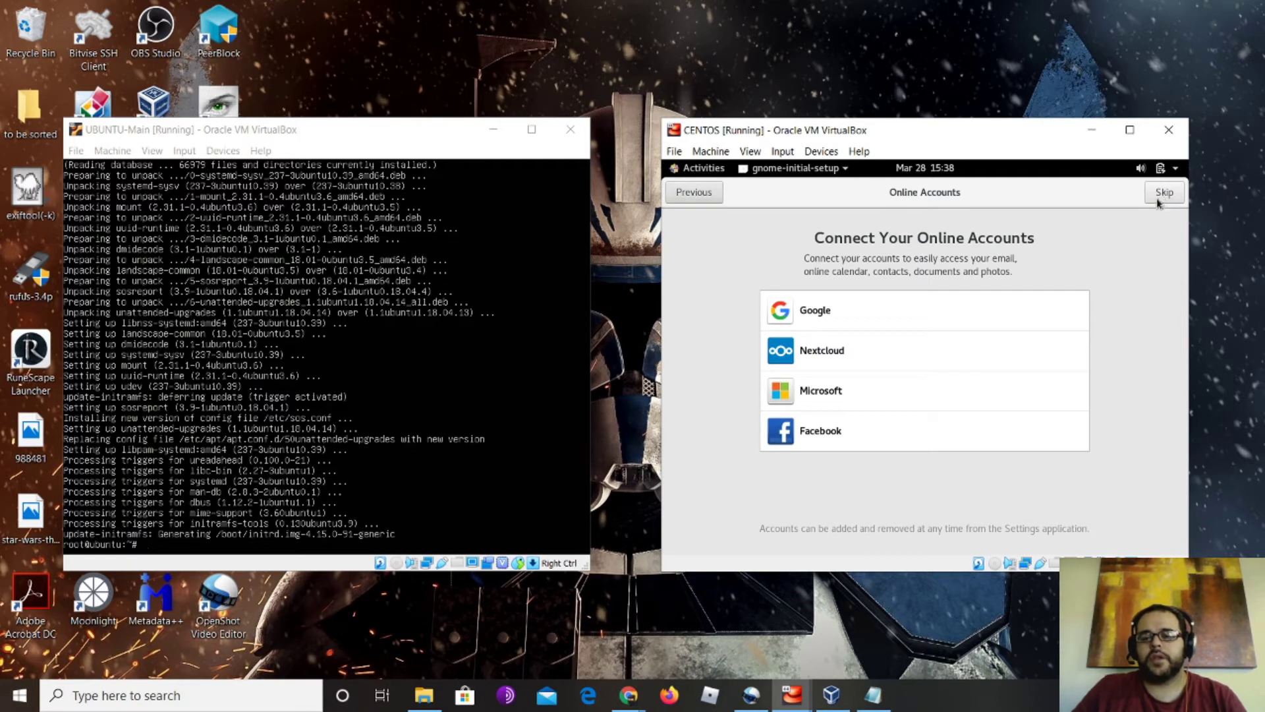
left_click(1163, 193)
left_click(972, 492)
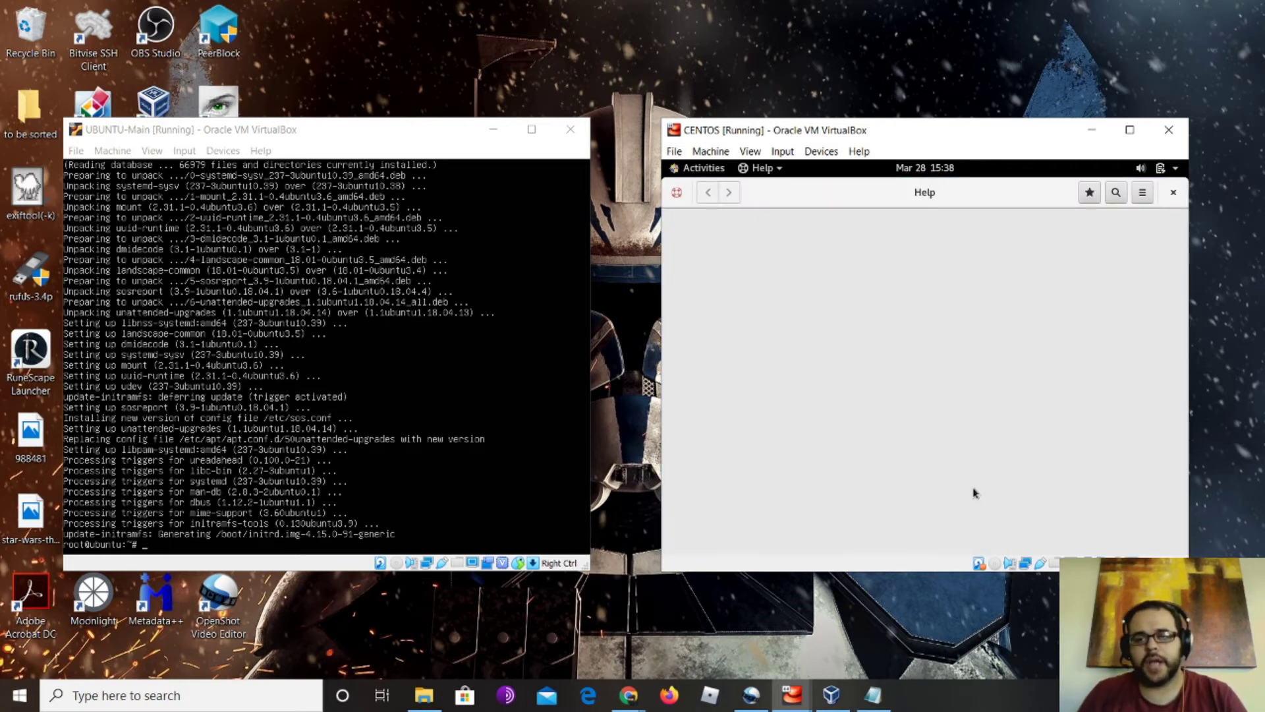
left_click(1174, 193)
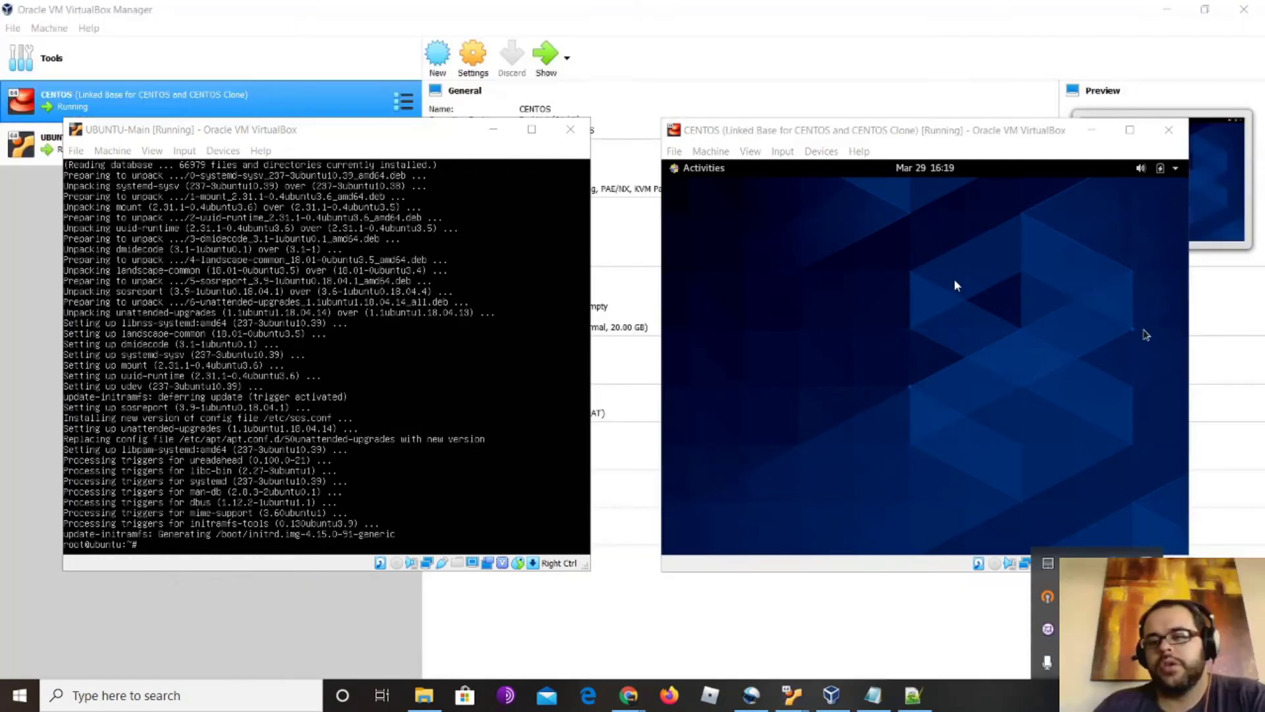
Open a terminal in the CentOS guest and become root with sudo -i
left_click(1146, 335)
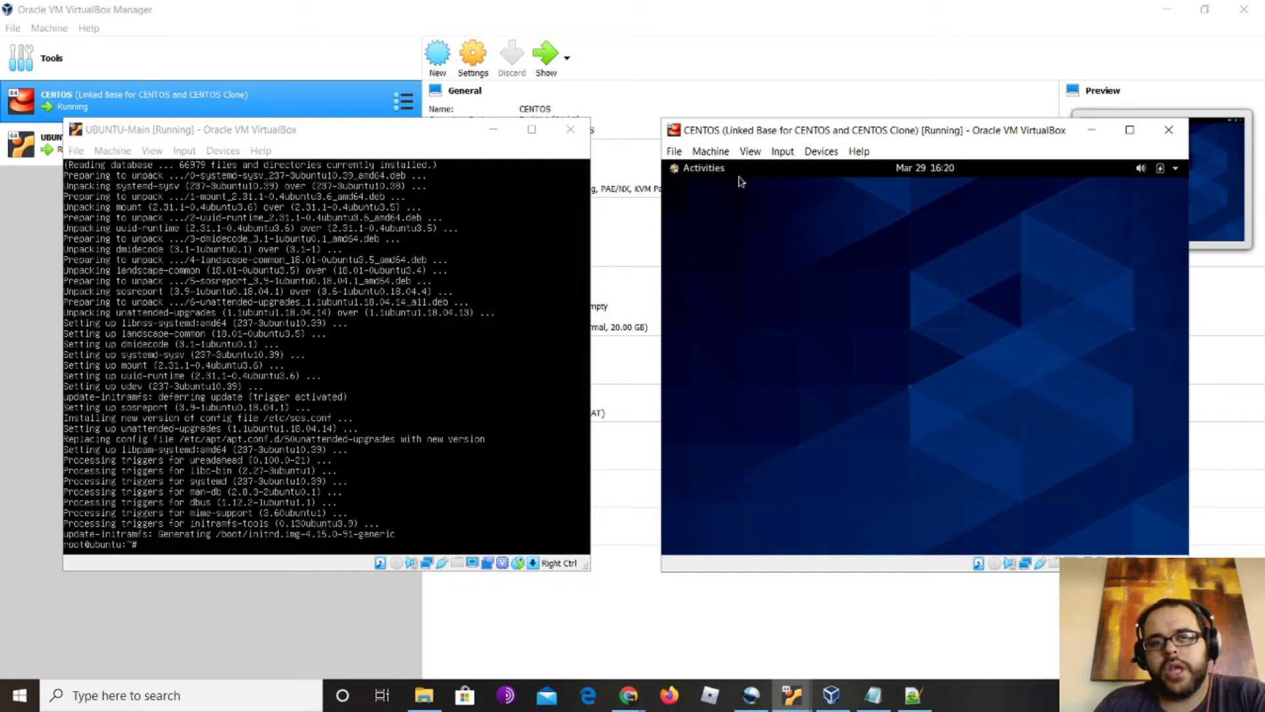
left_click(717, 170)
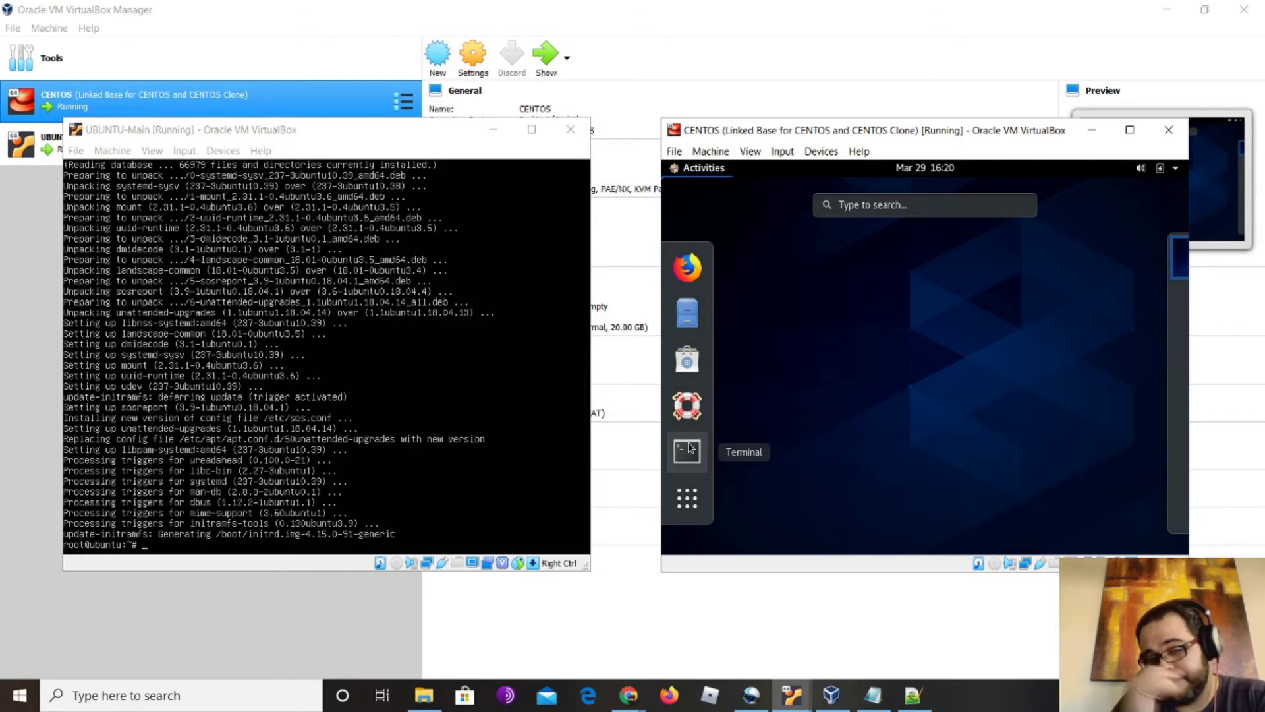
left_click(688, 449)
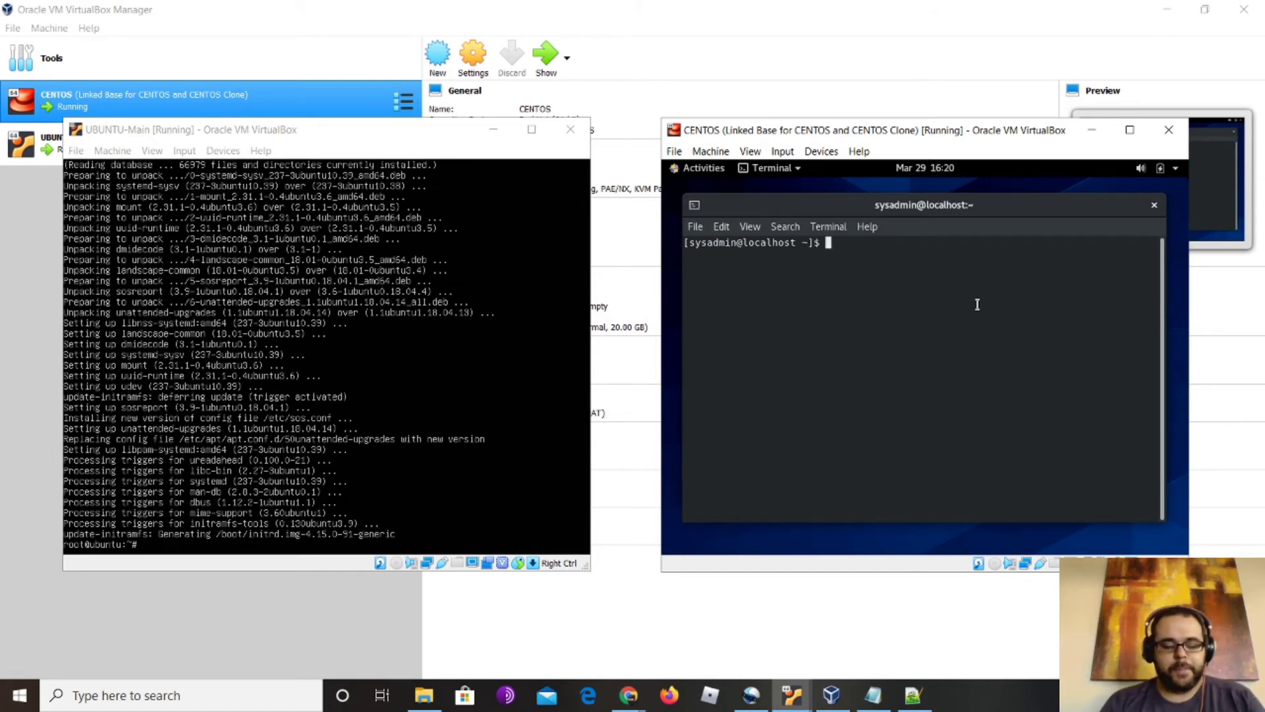
type("sudo")
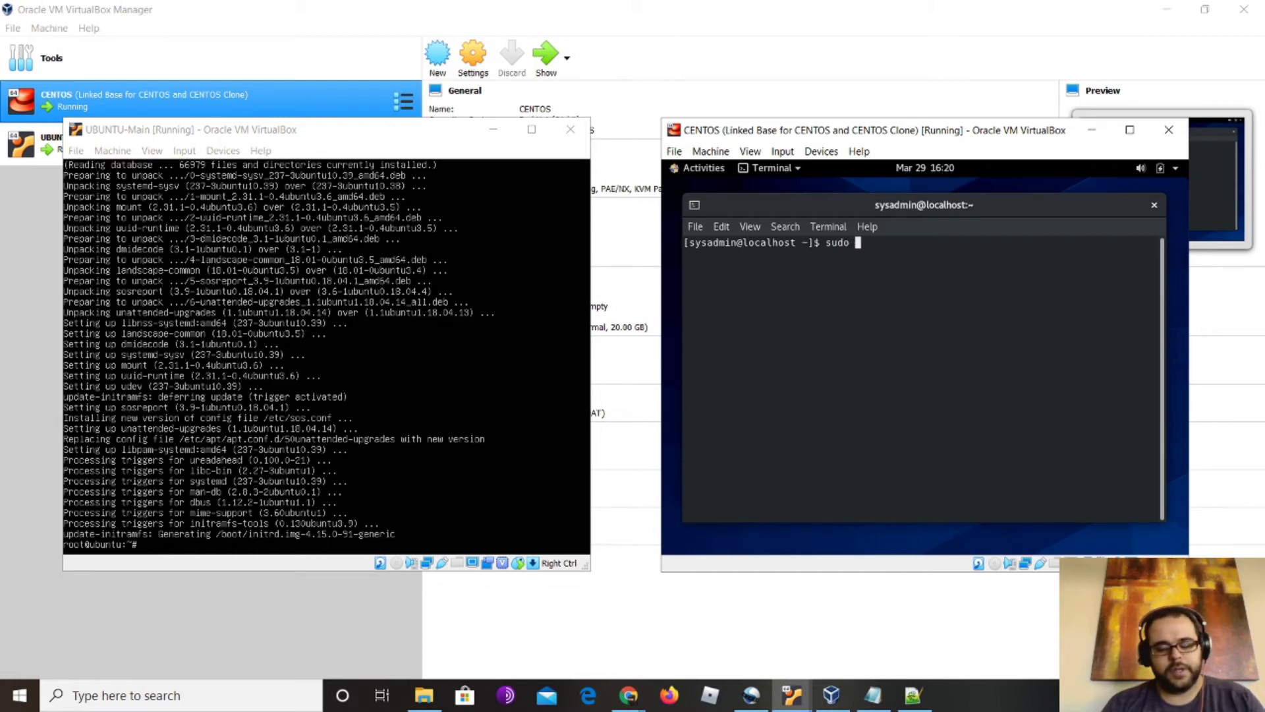
type(" -i")
key("Return")
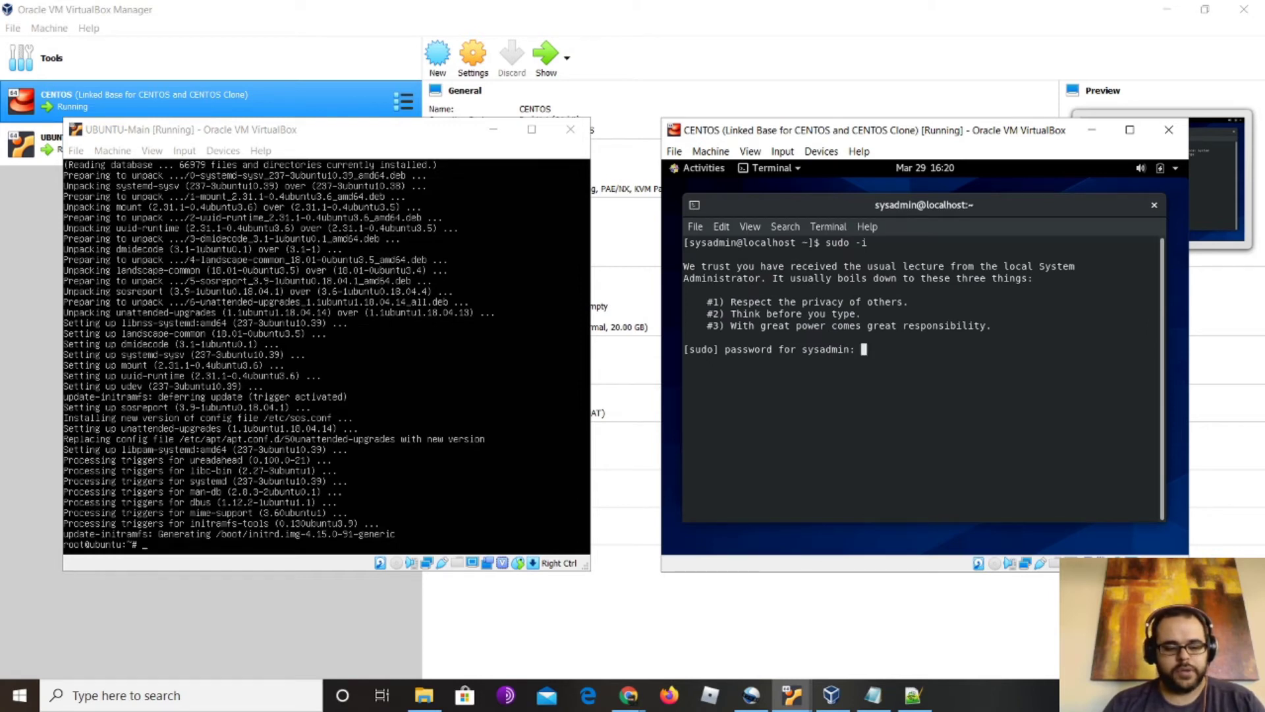
key("Return")
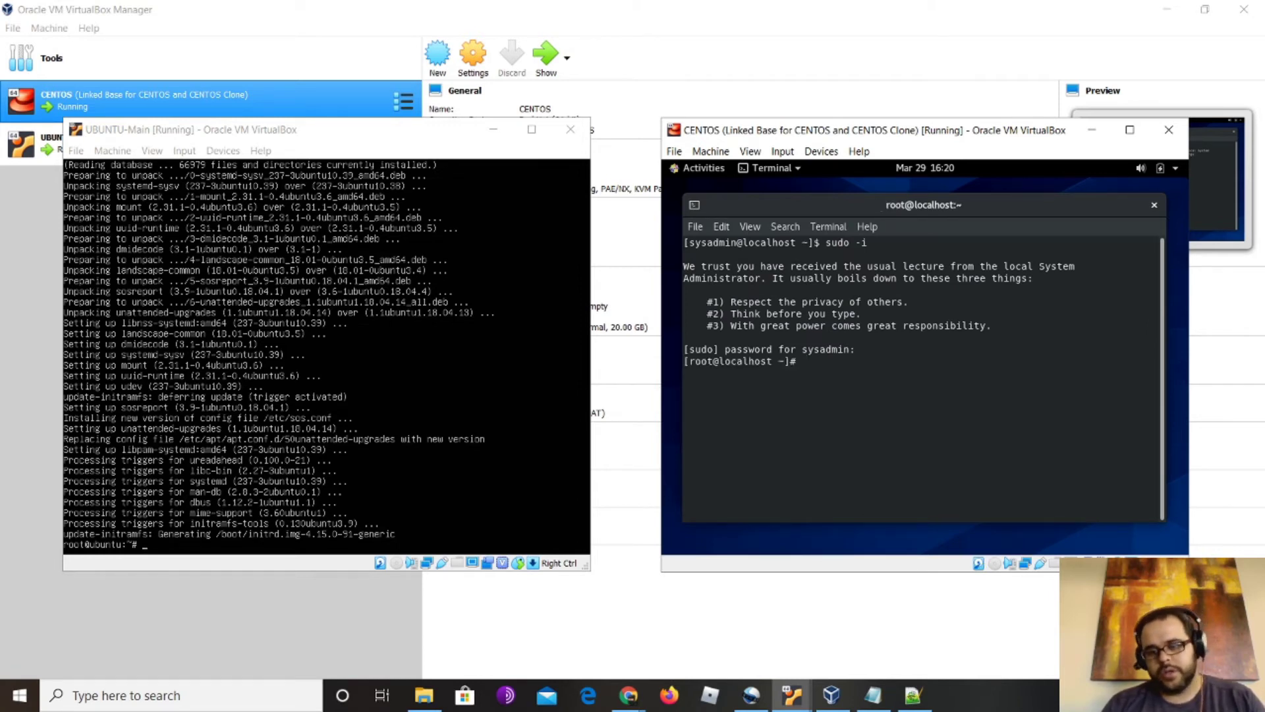
Type 'yum update' at the root prompt and bring up the GNOME system status menu
type("y")
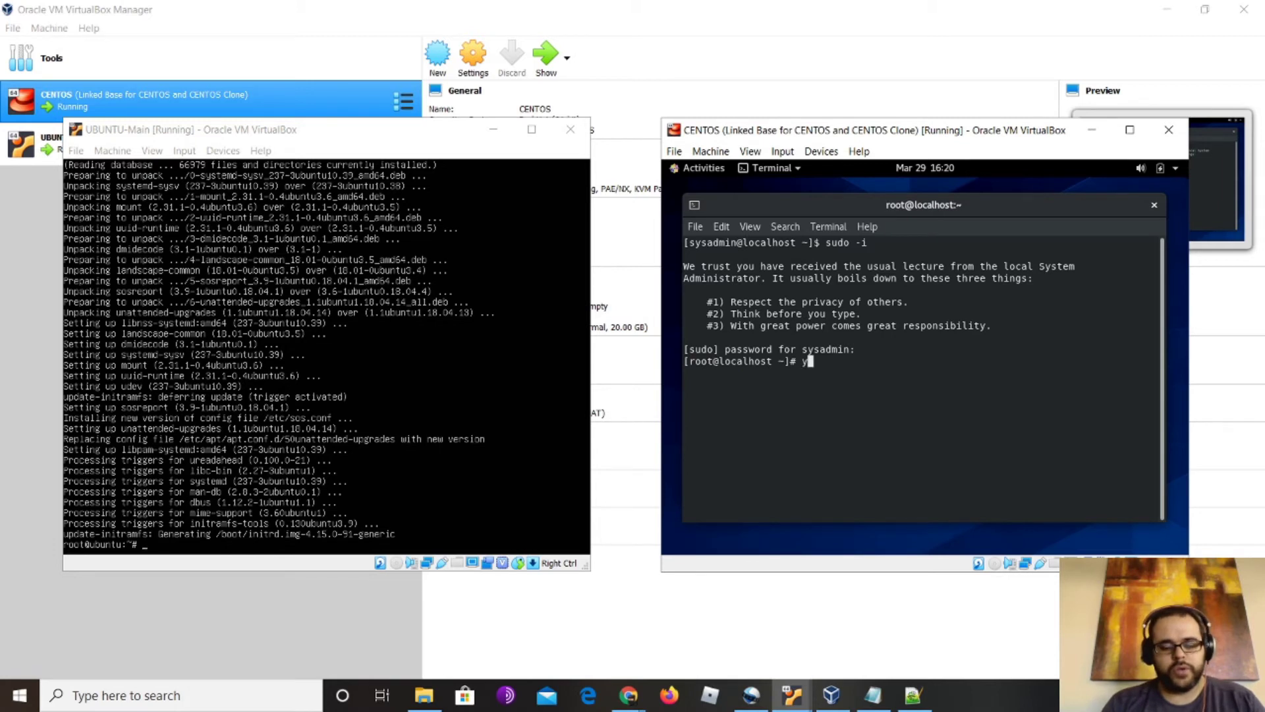
type("um upday")
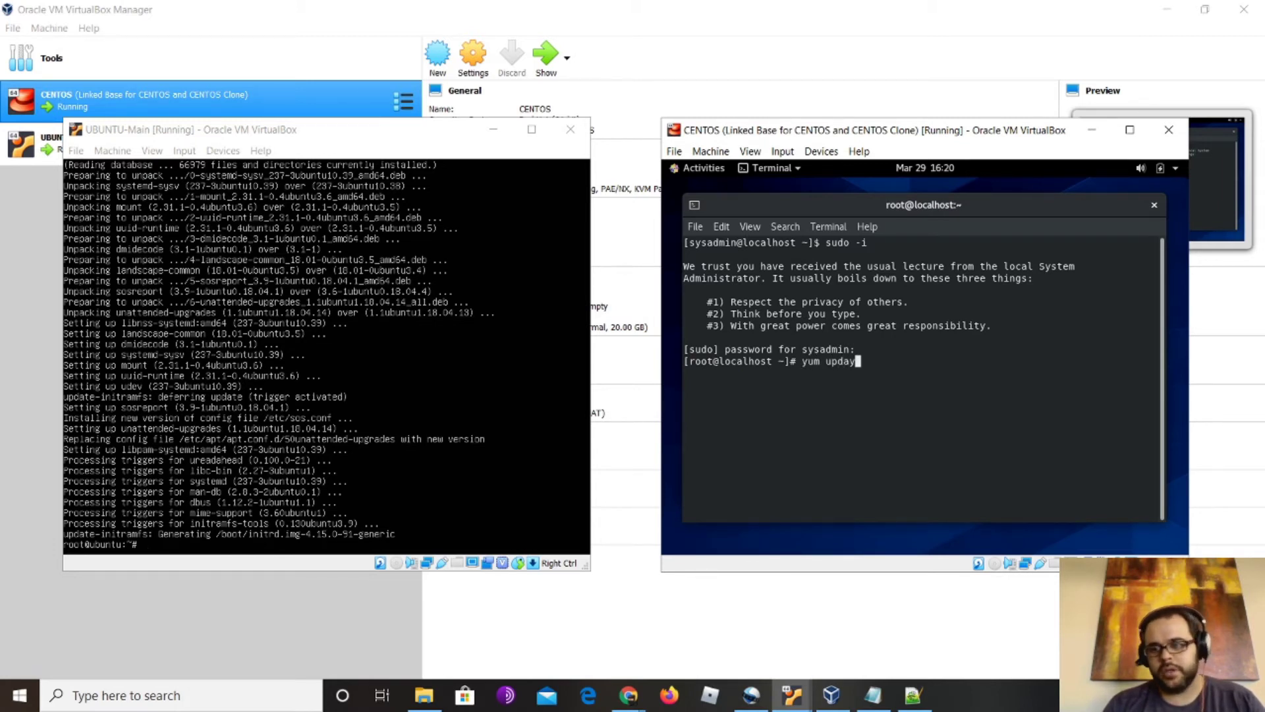
key("BackSpace")
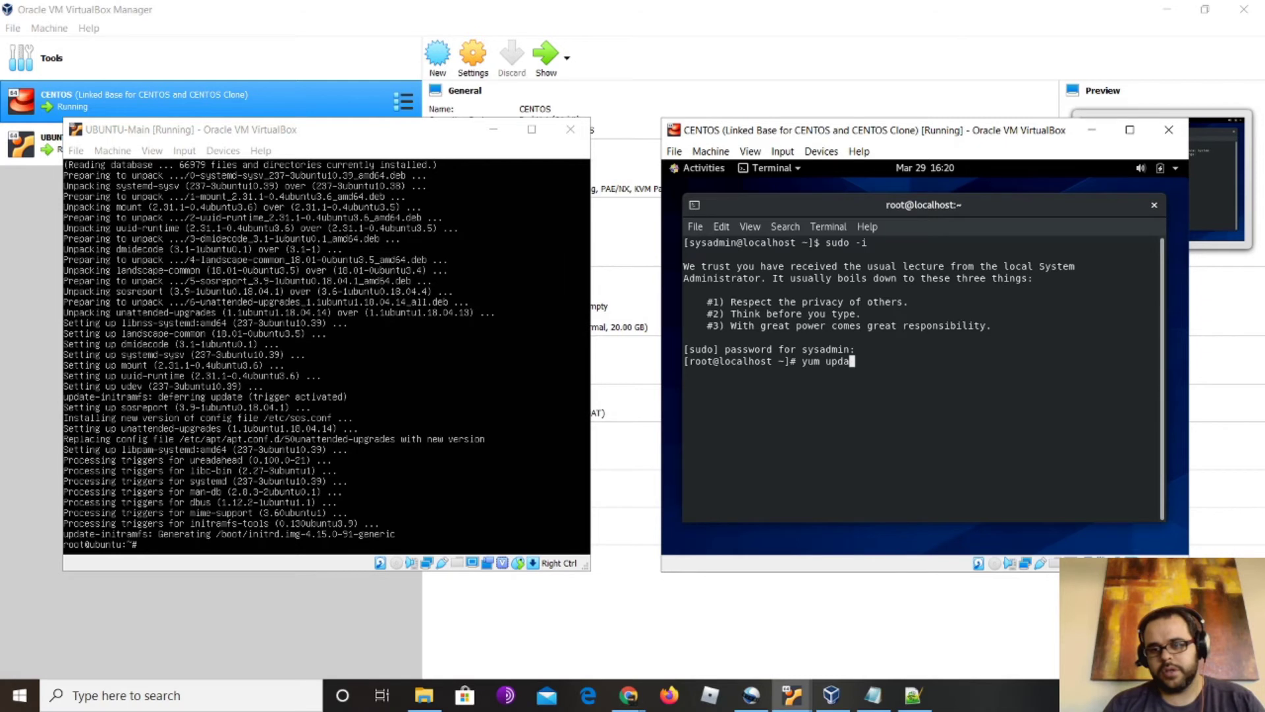
type("te")
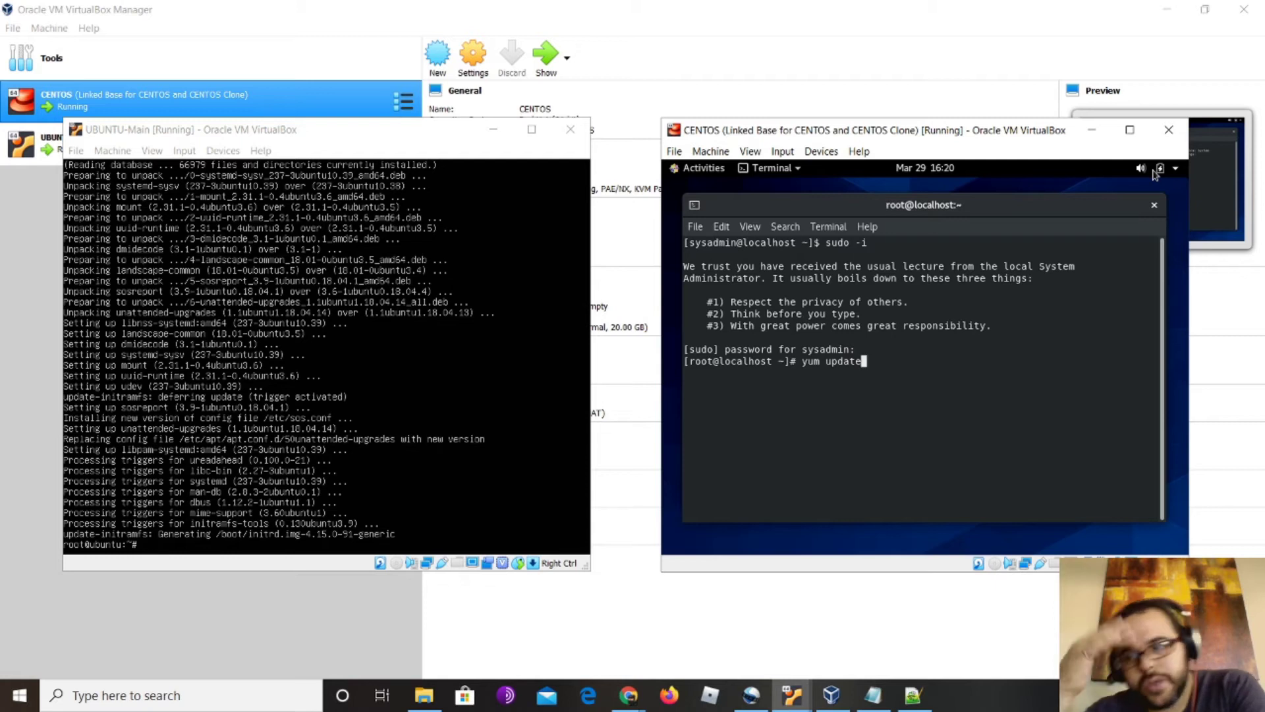
left_click(1155, 173)
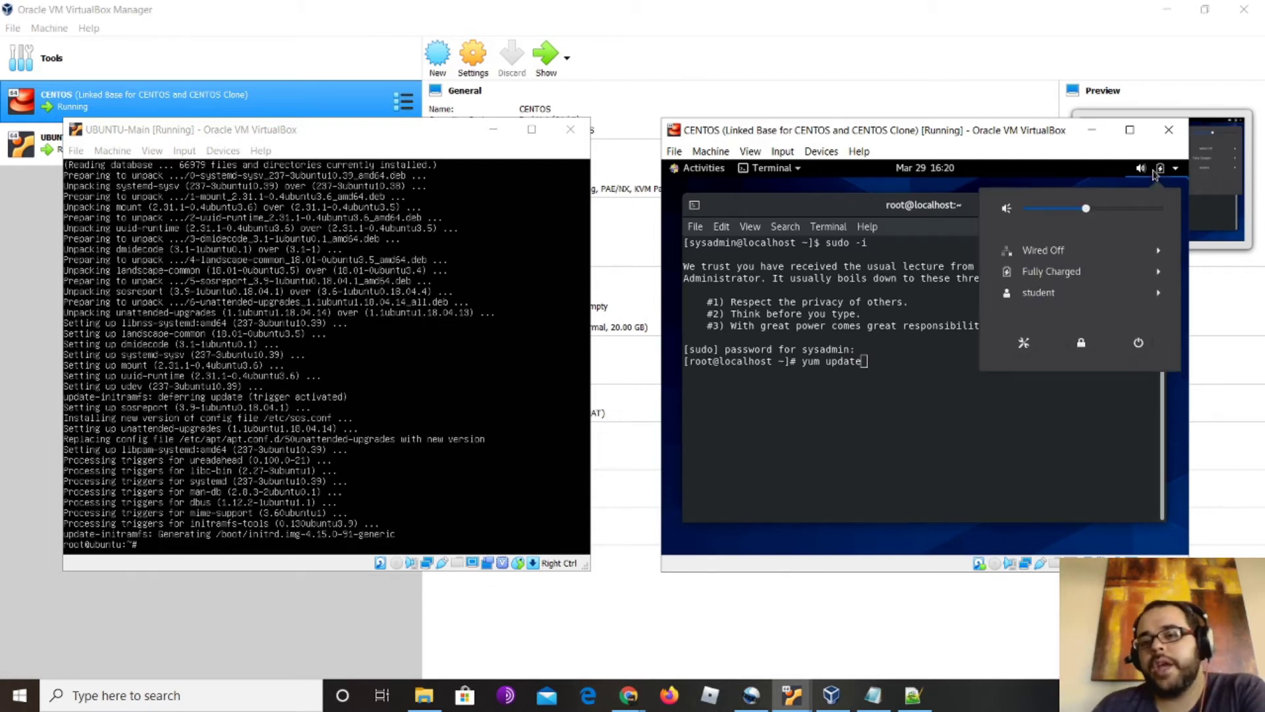
Connect the guest's wired network, then run 'yum update -y'
left_click(1045, 250)
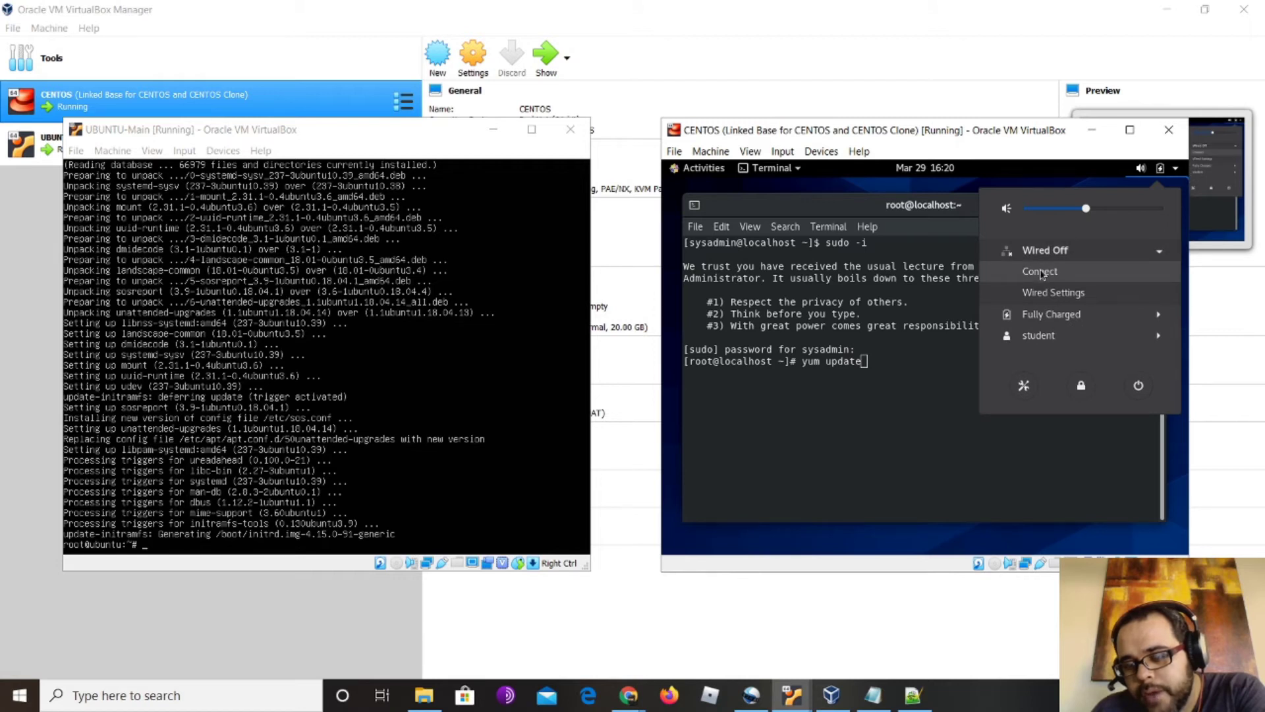
left_click(1167, 173)
left_click(1167, 173)
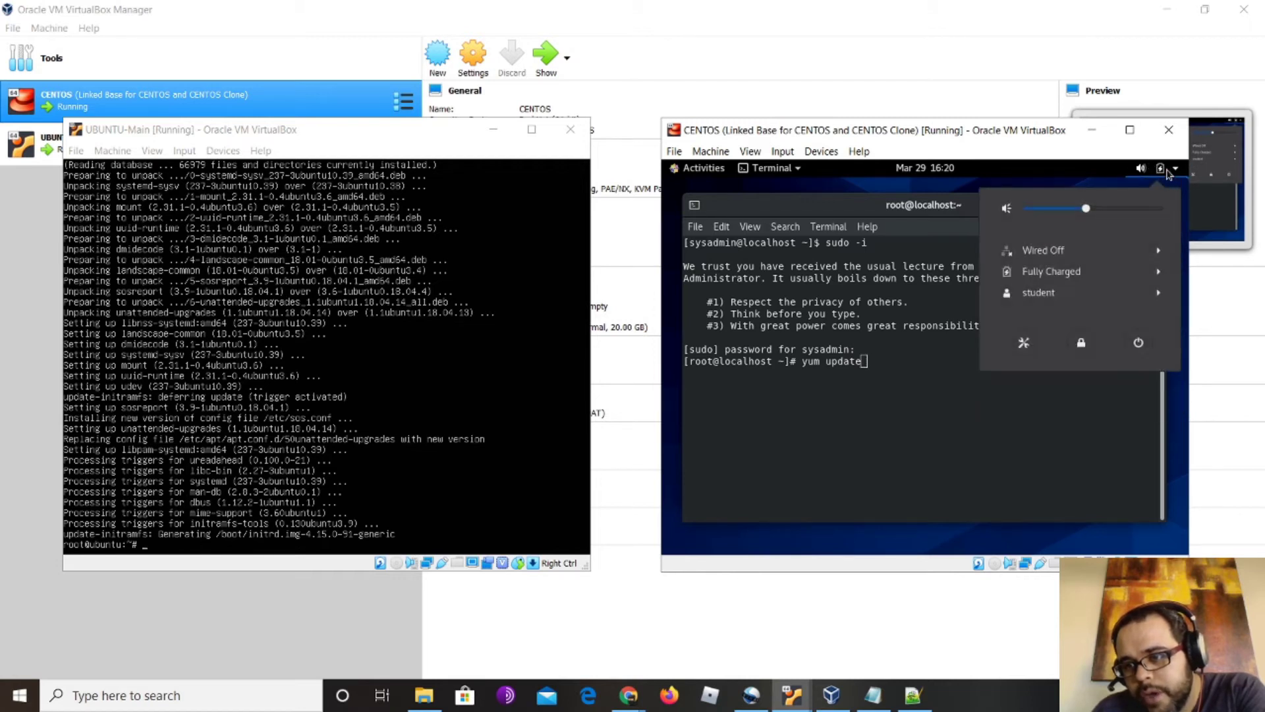
left_click(1081, 250)
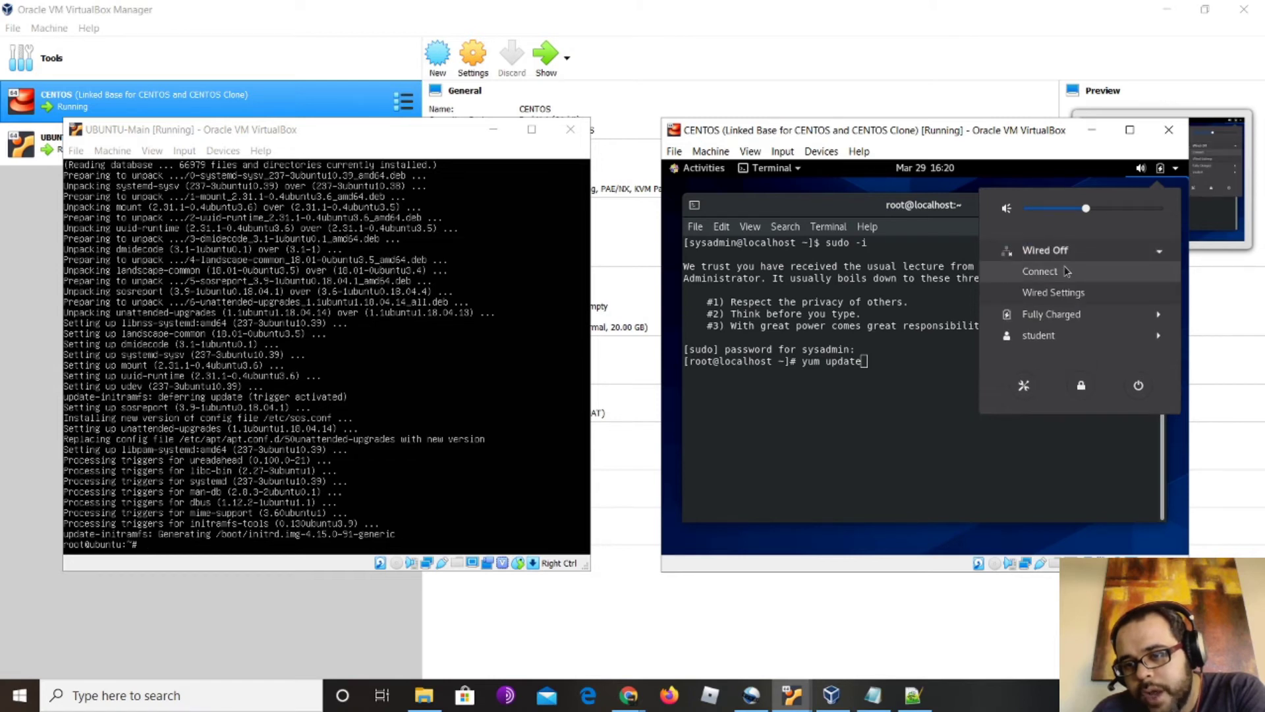
left_click(1066, 271)
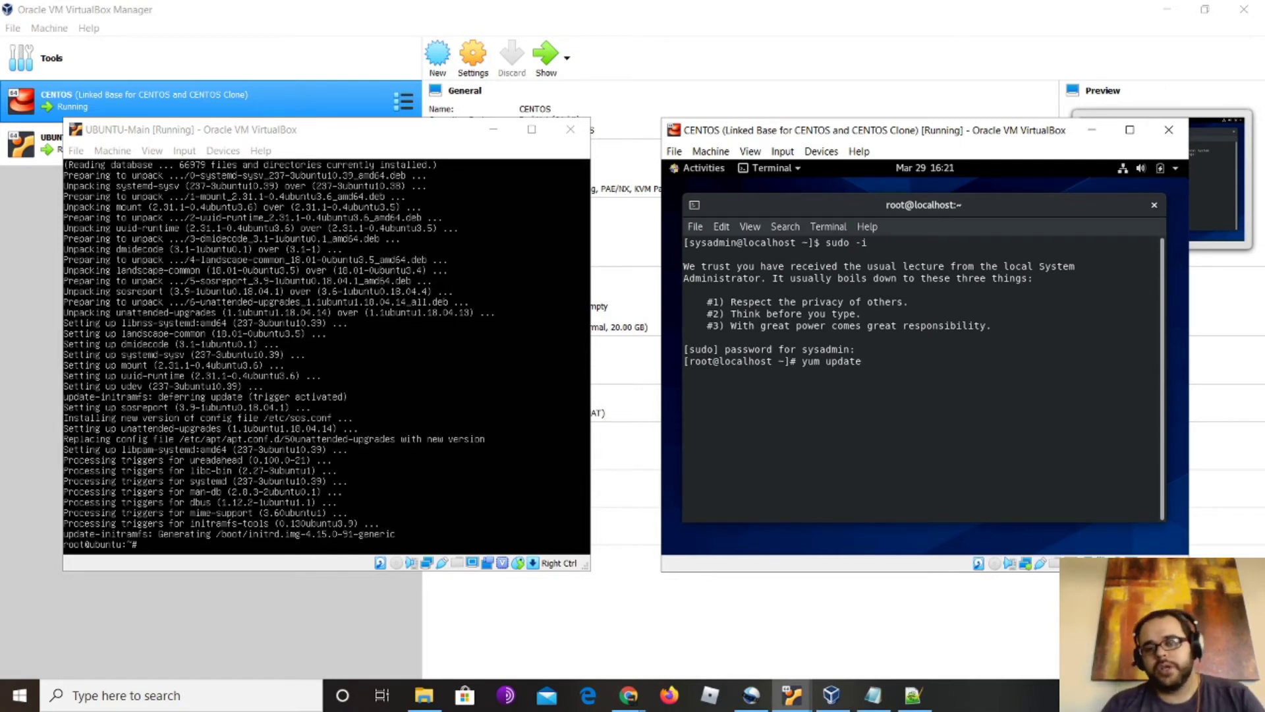
type("-y")
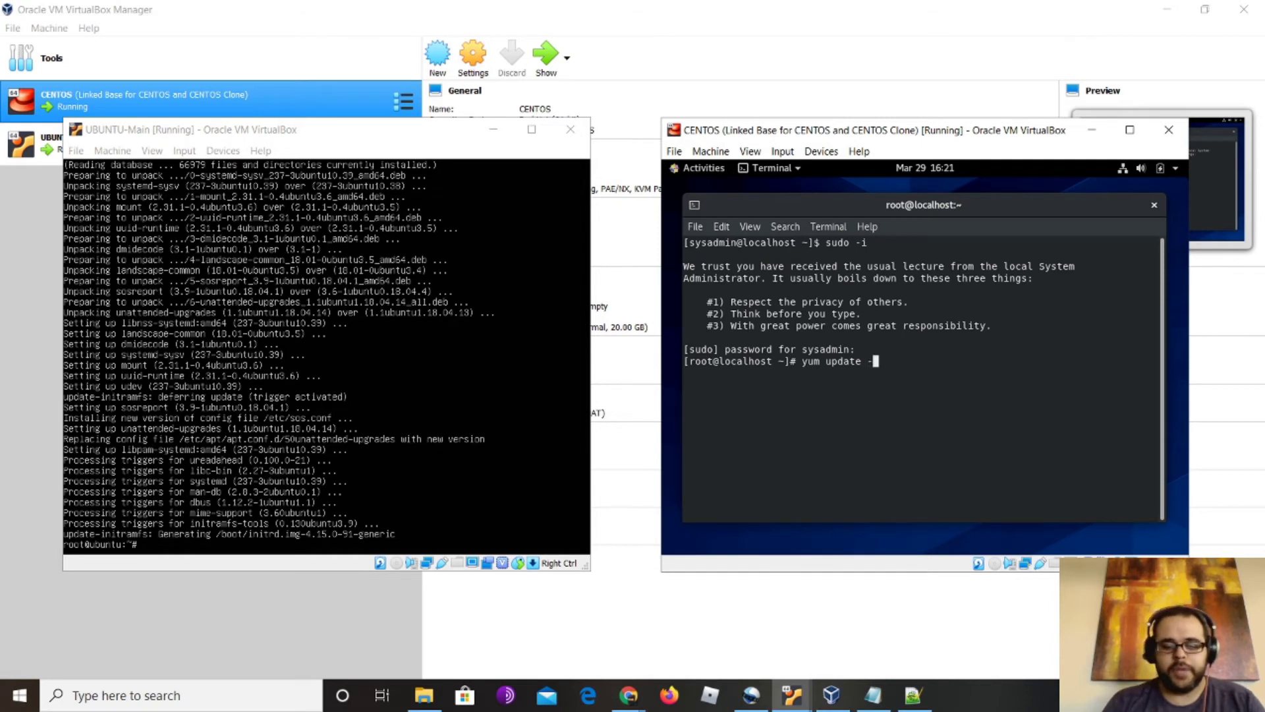
key("Return")
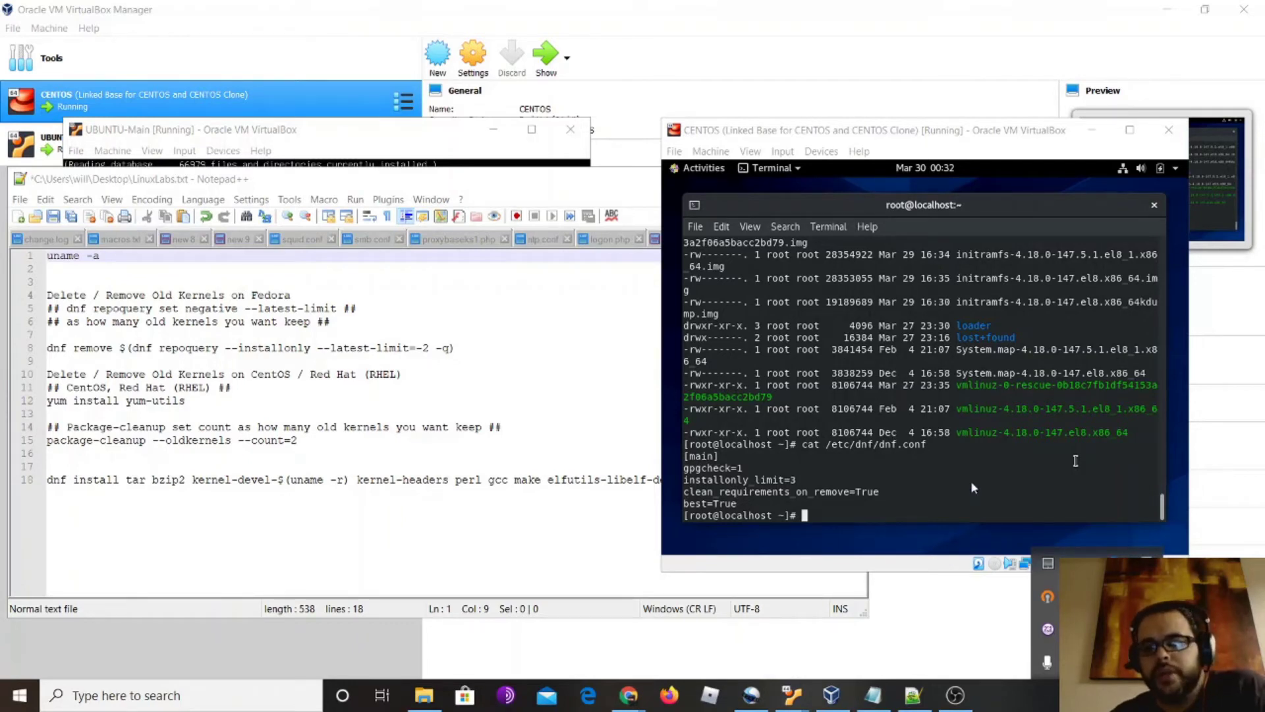
Scroll back through the yum update output in the CentOS terminal
left_click(1036, 461)
scroll(1076, 461, "up", 10)
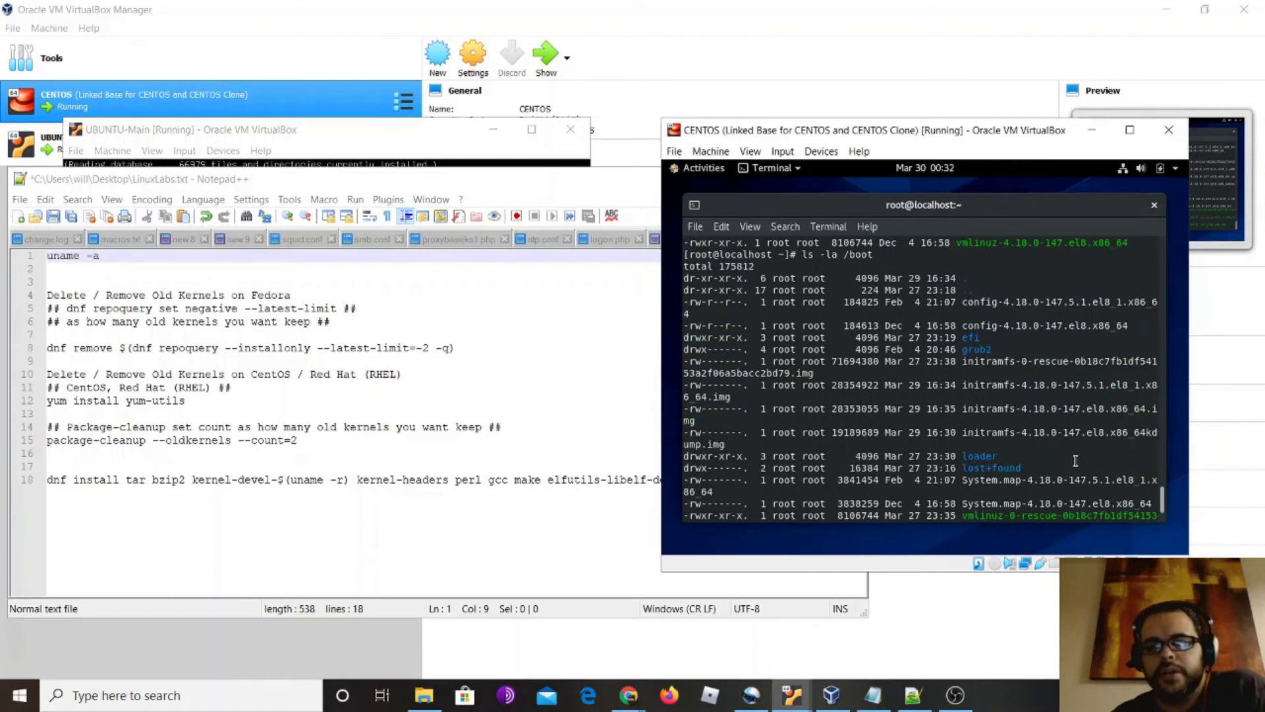
scroll(1076, 461, "up", 3)
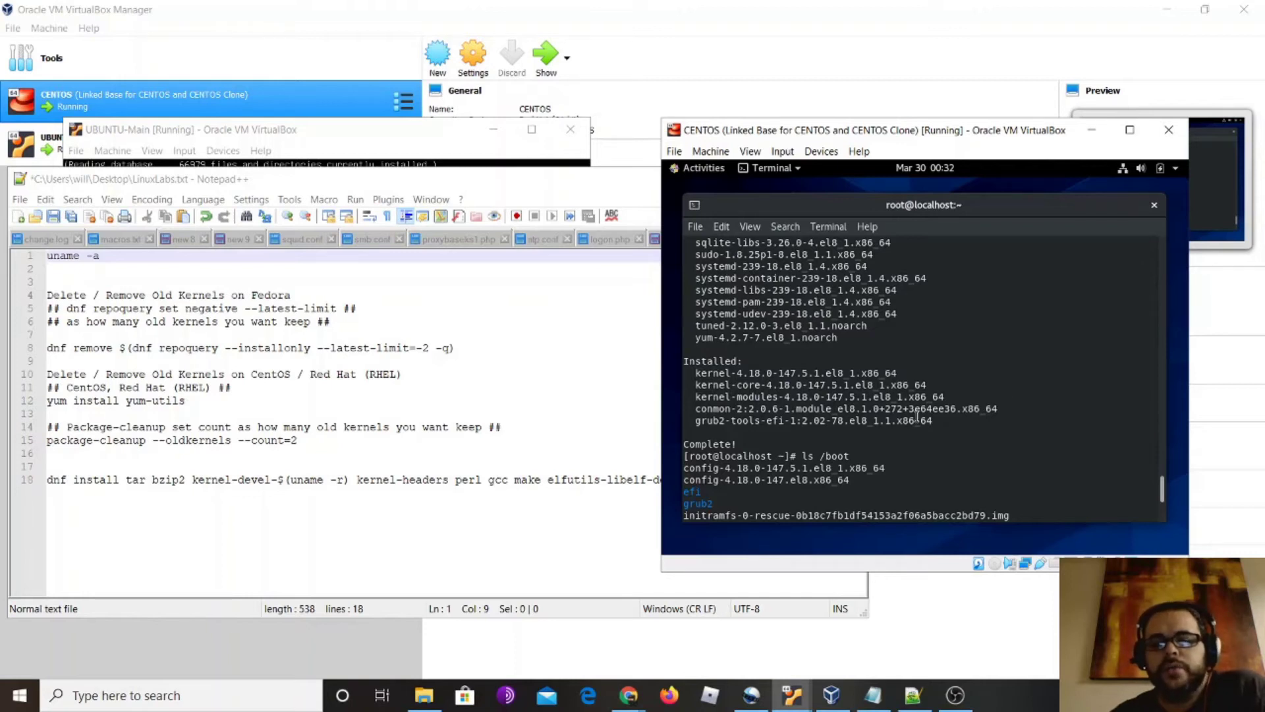
scroll(916, 417, "down", 10)
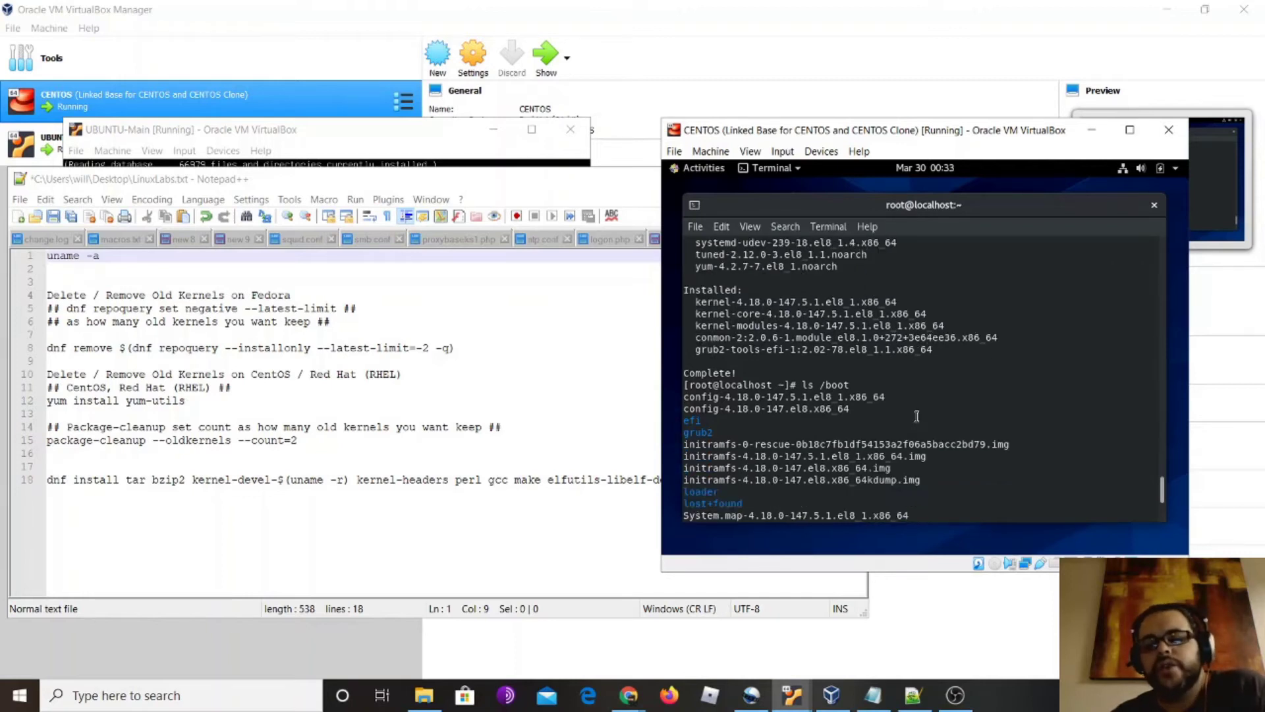
scroll(917, 417, "down", 10)
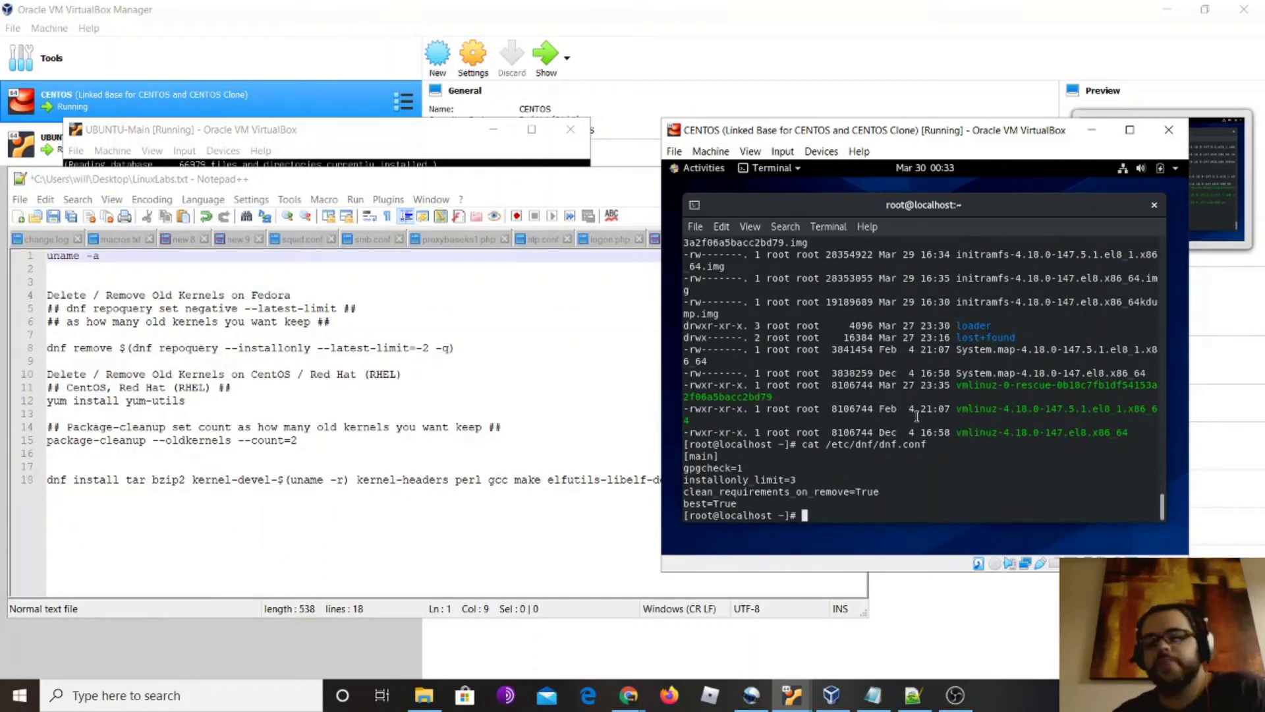
Run 'uname -a' and highlight the running kernel version 4.18.0-147.el8.x86_64
type("uname -a")
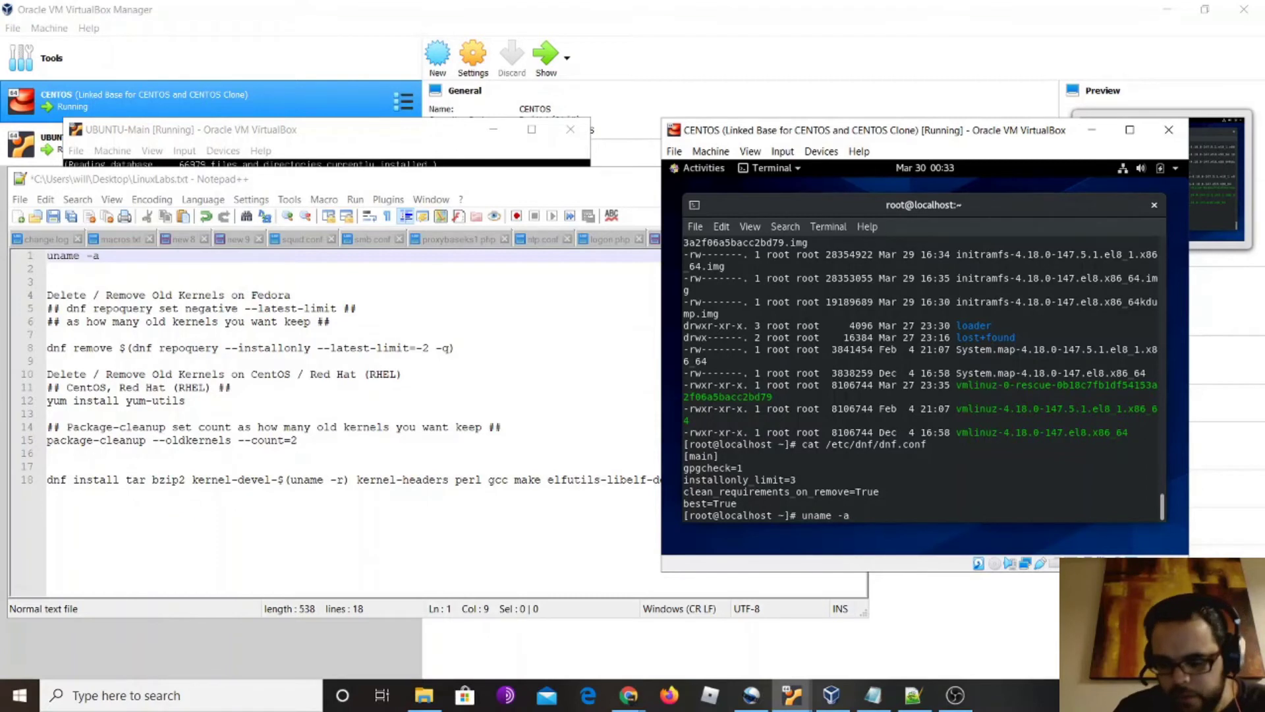
key("Return")
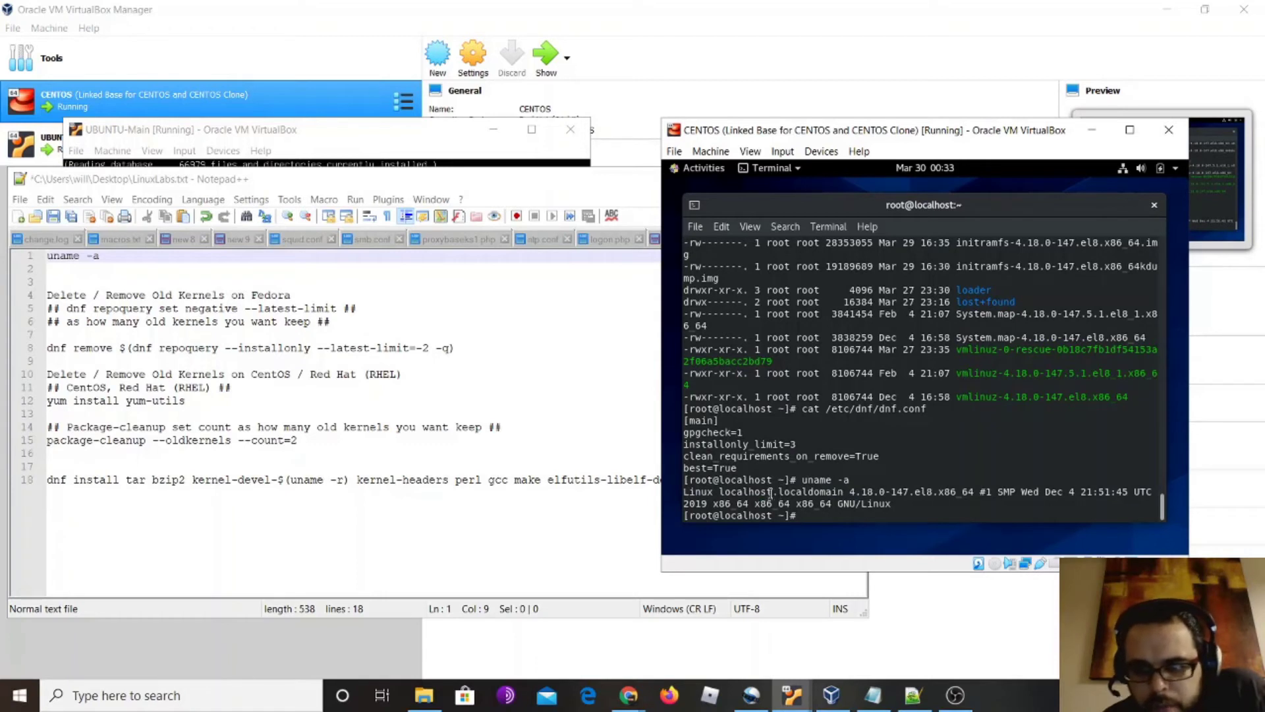
left_click_drag(849, 490, 972, 487)
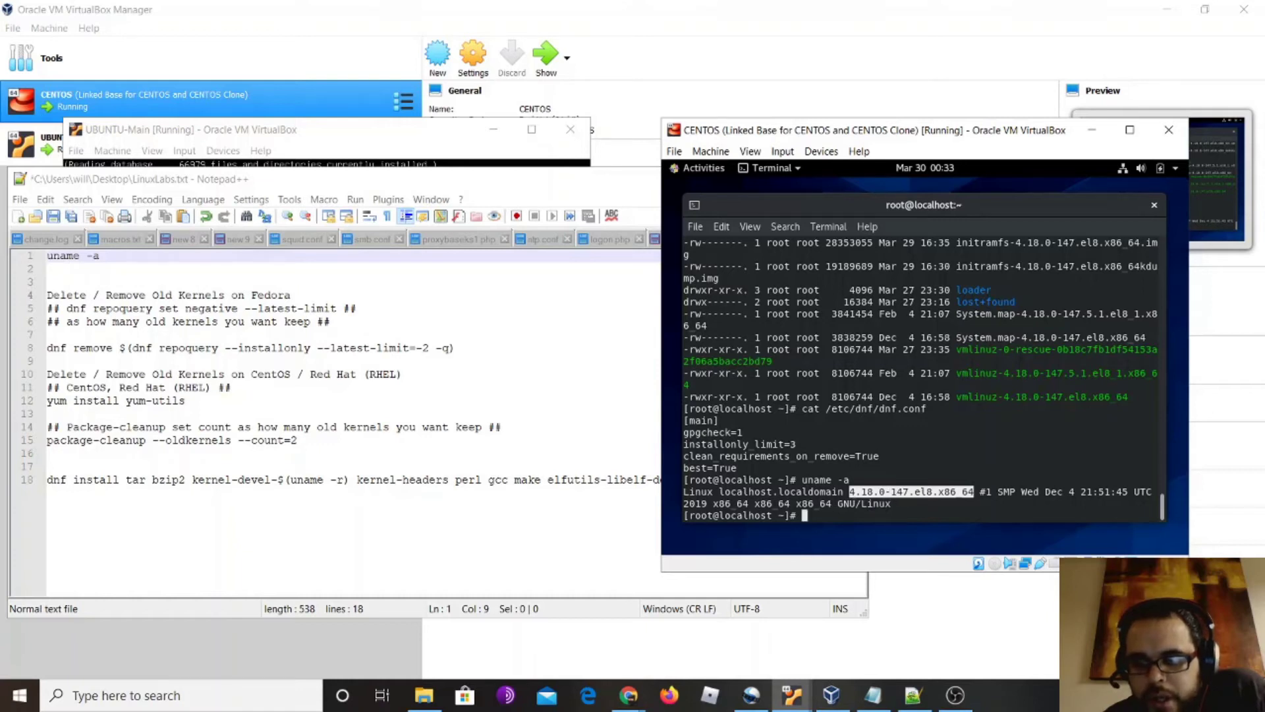
scroll(1028, 440, "up", 4)
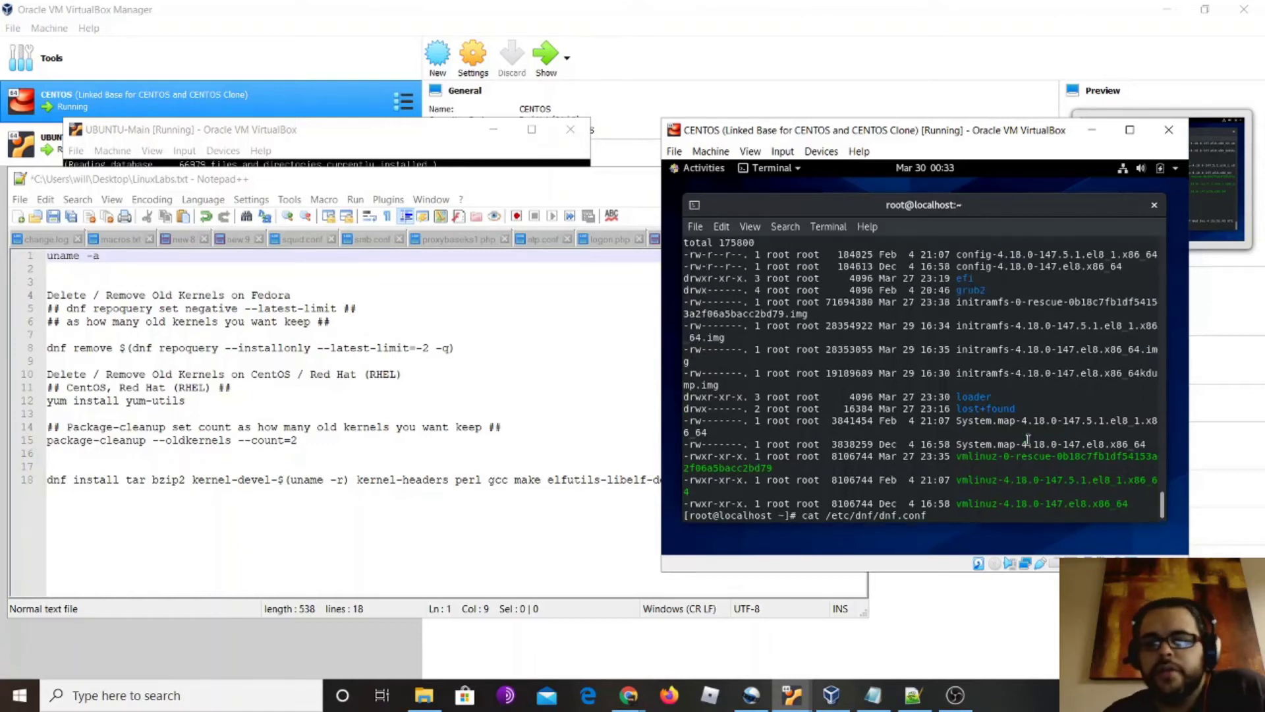
scroll(1028, 440, "up", 5)
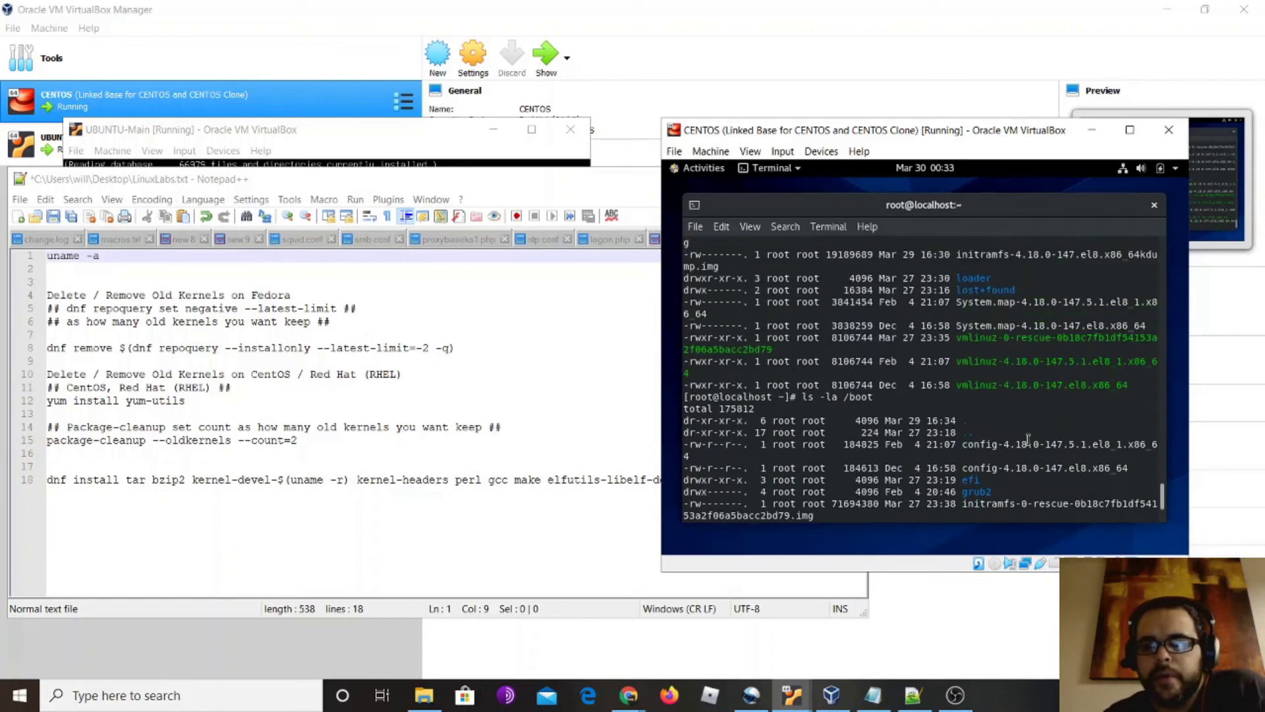
scroll(1028, 439, "up", 6)
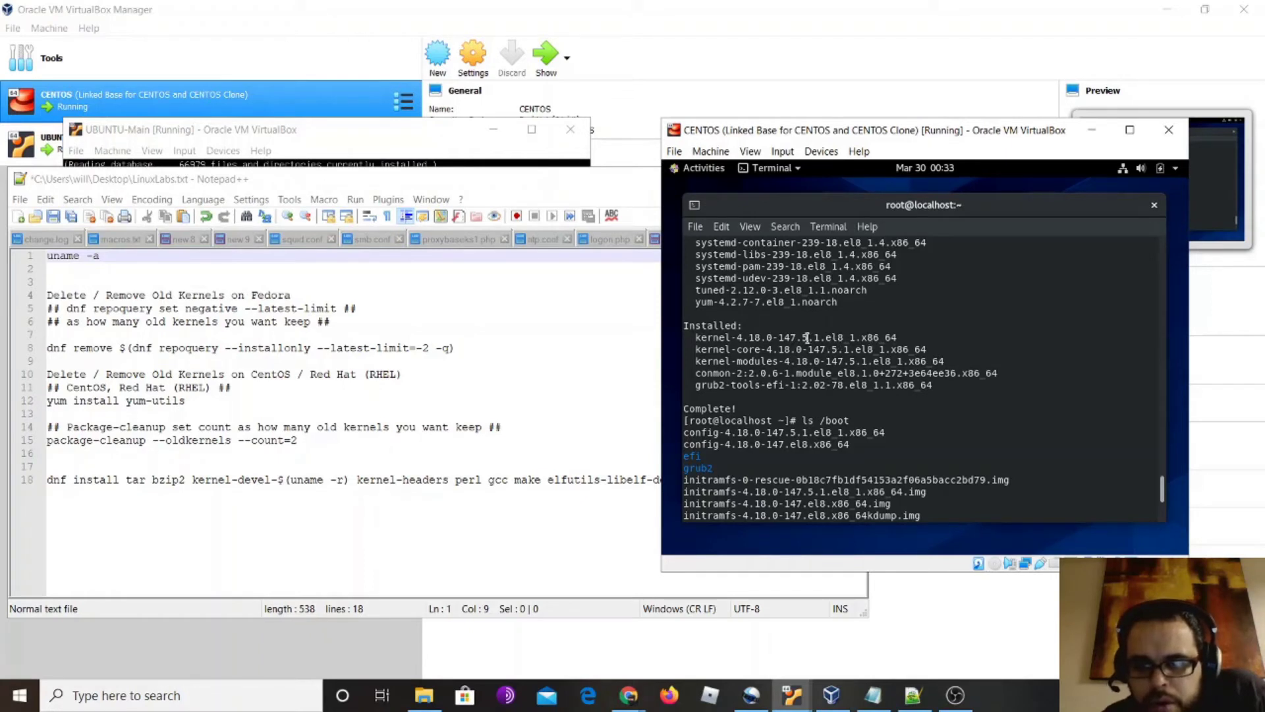
scroll(1036, 391, "down", 15)
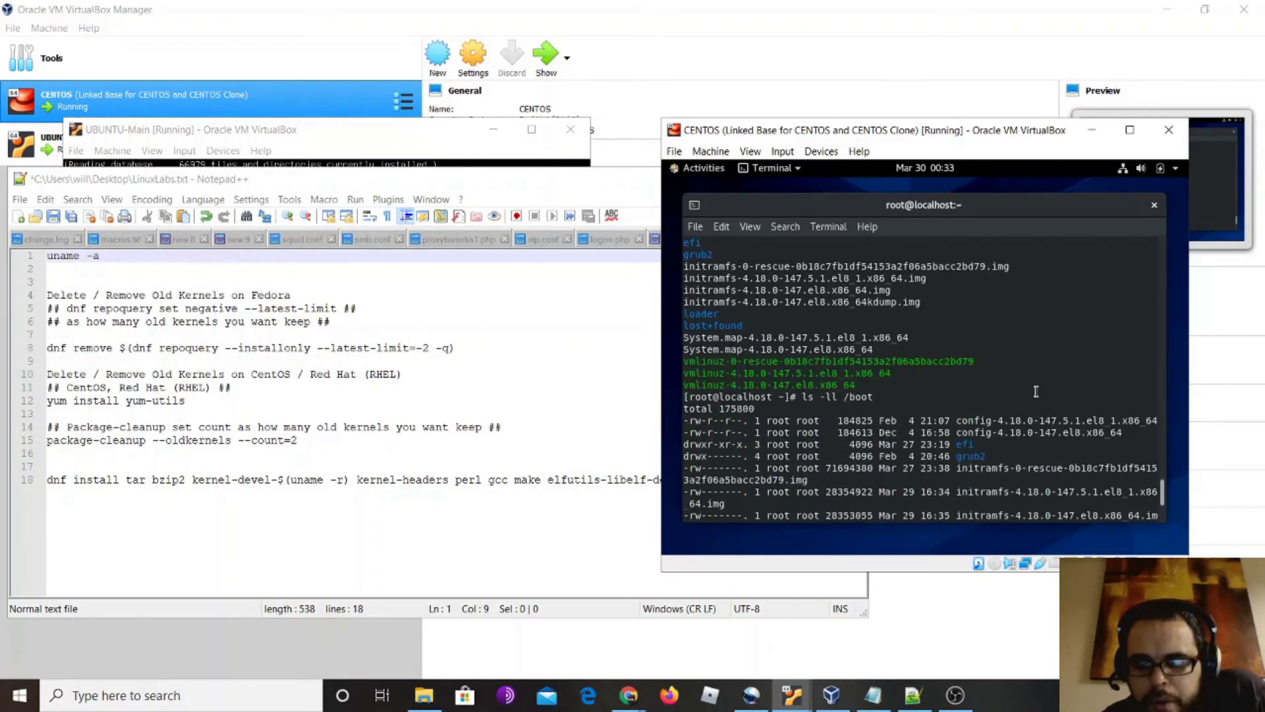
scroll(1036, 391, "down", 8)
double_click(909, 491)
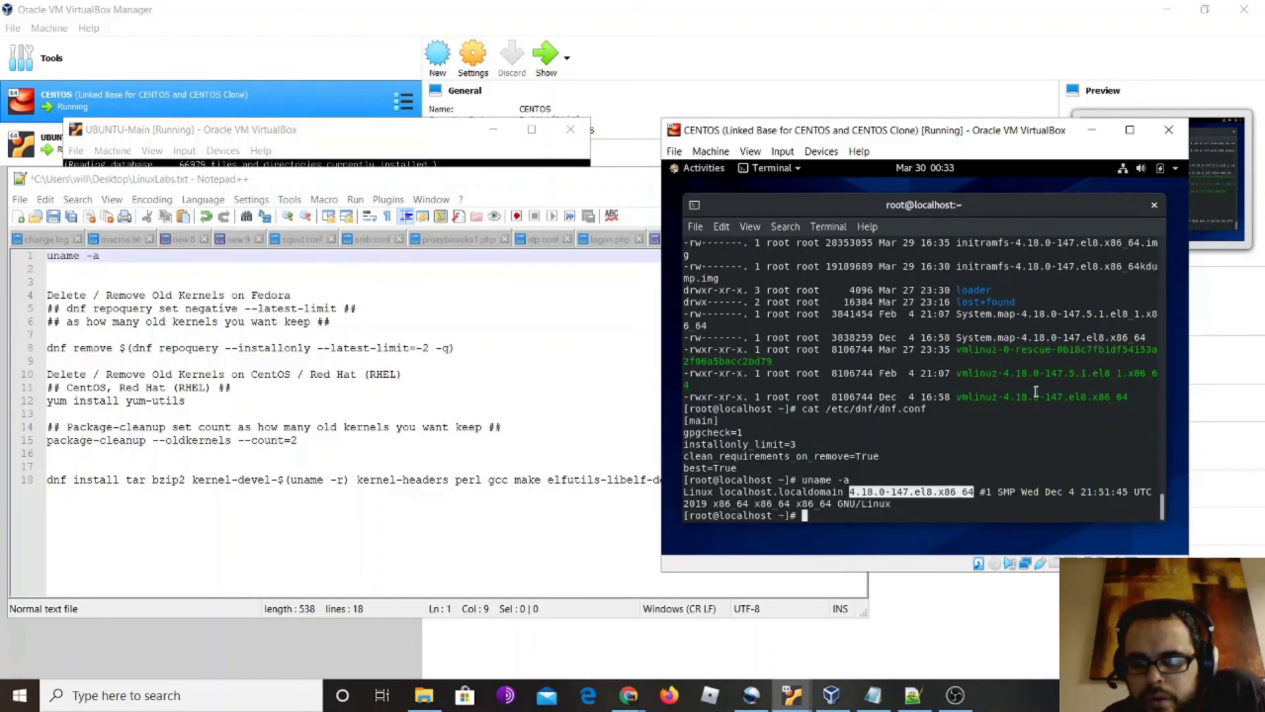
left_click(965, 506)
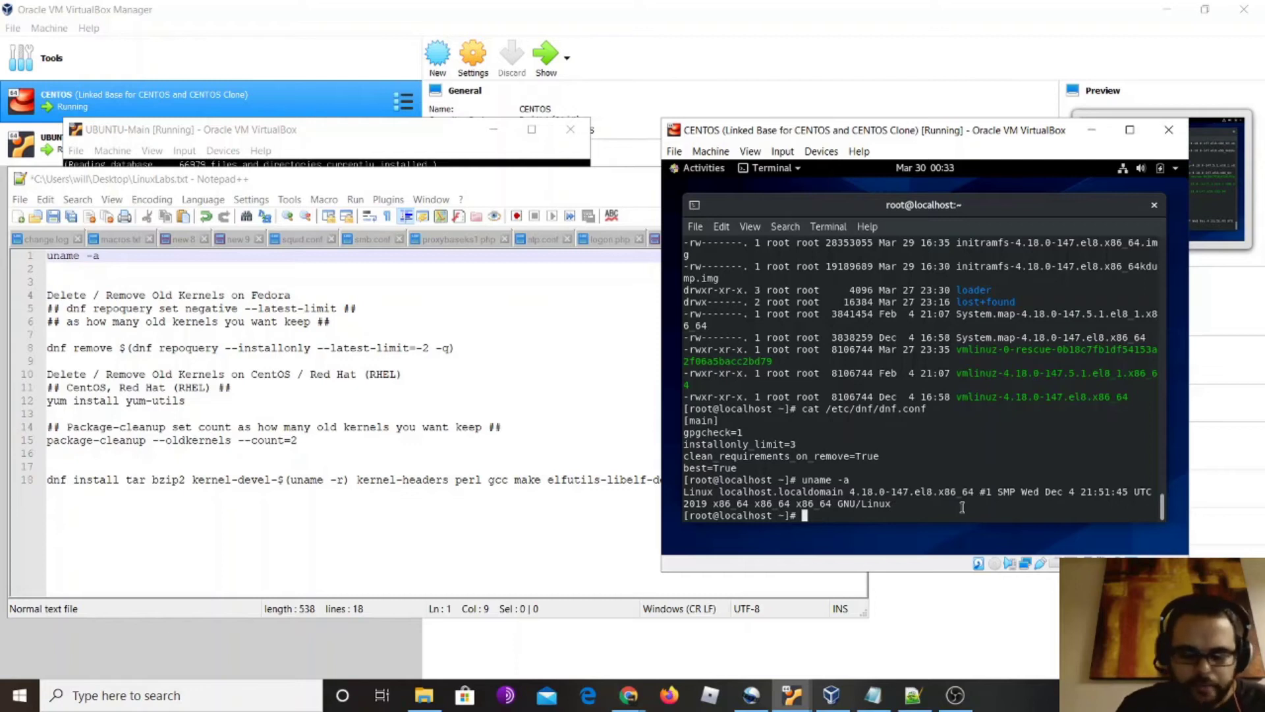
List /boot to inspect the installed vmlinuz kernels, then reboot the guest
type("ls /")
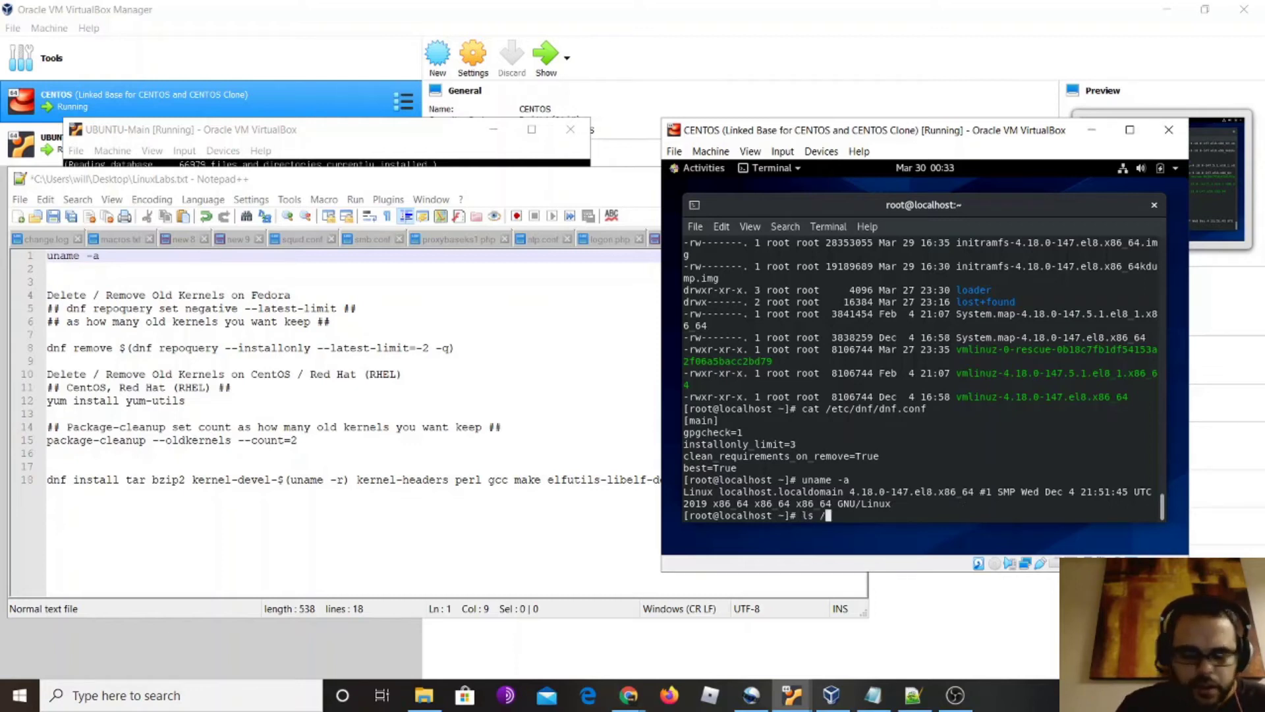
type("boot")
key("Return")
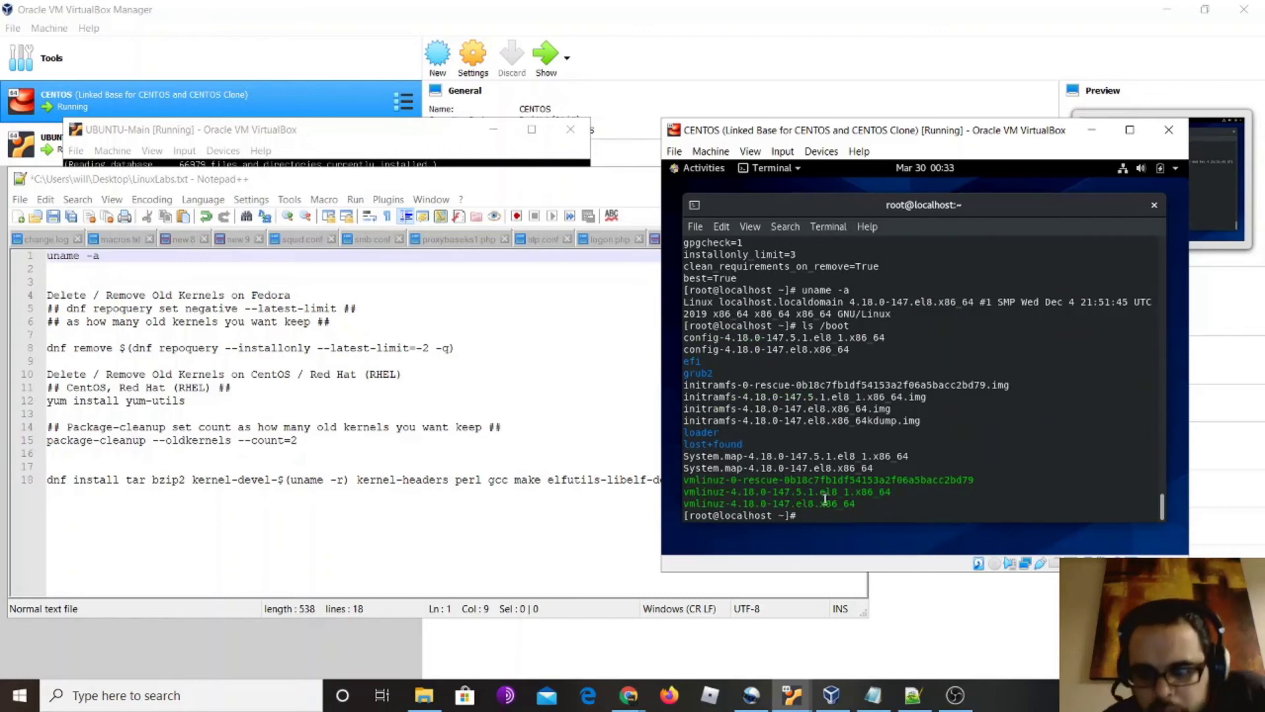
left_click_drag(857, 501, 682, 491)
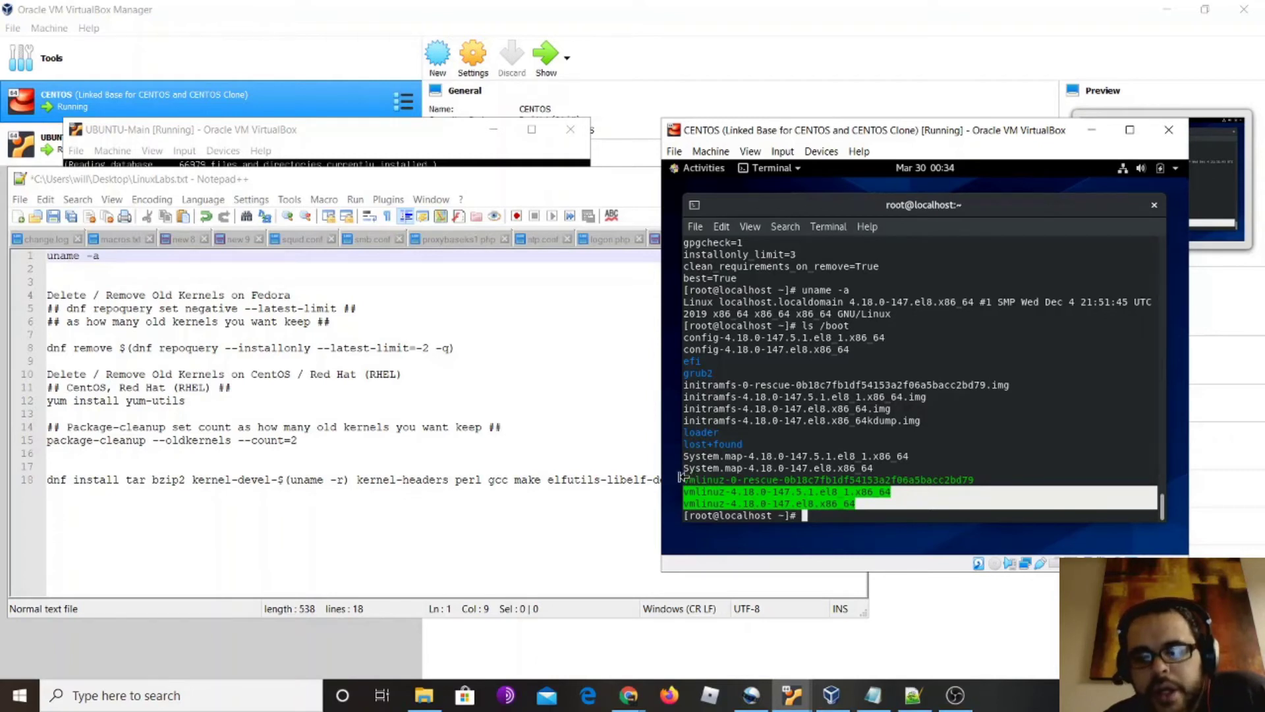
left_click_drag(684, 479, 934, 502)
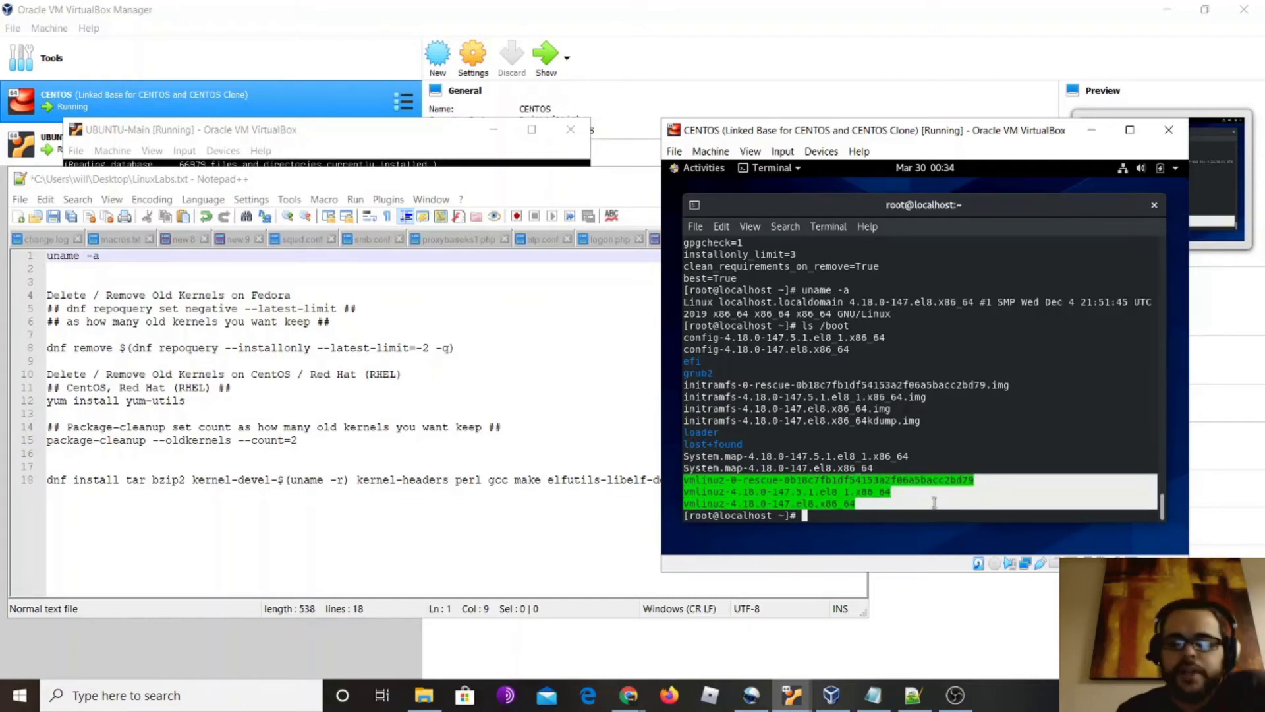
left_click(918, 499)
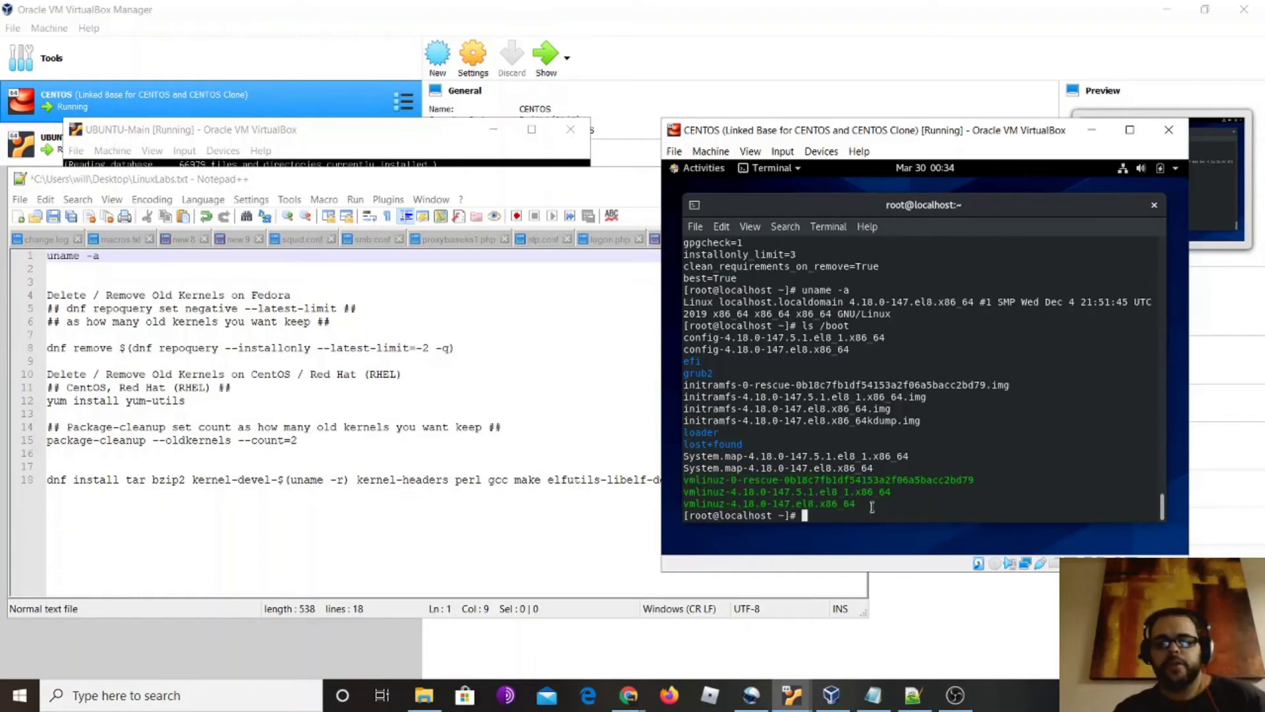
type("reboot")
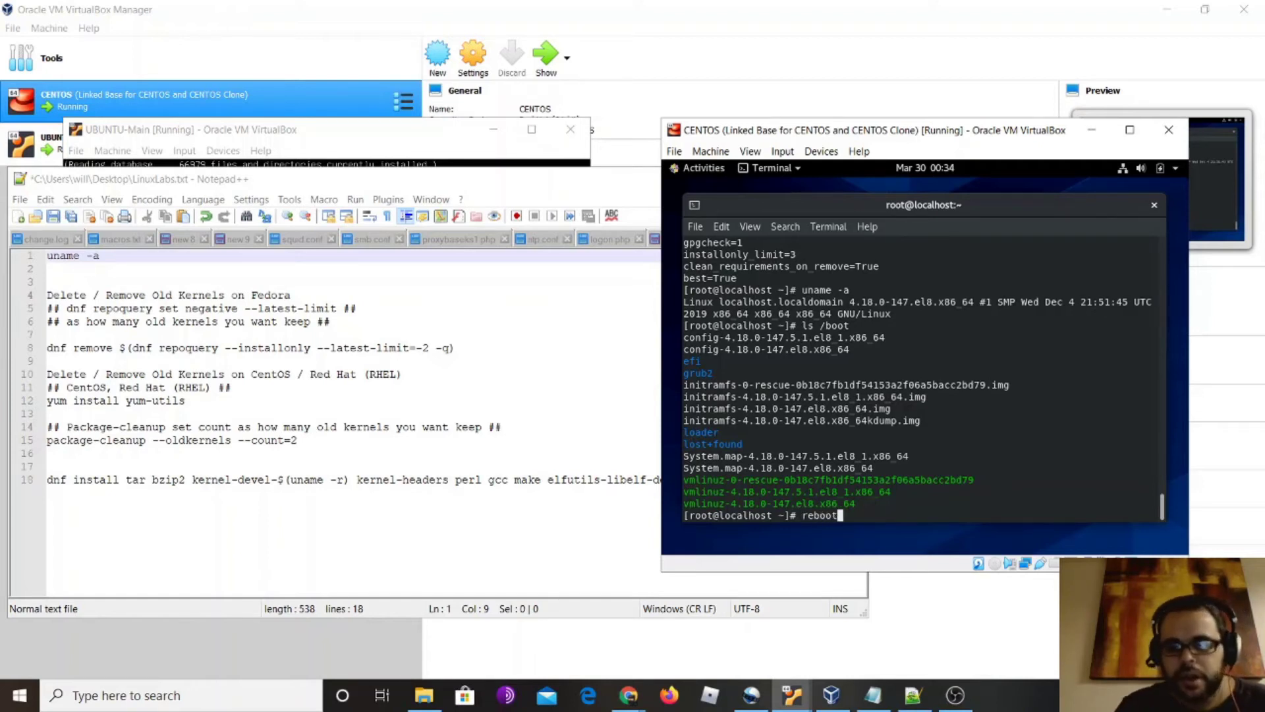
key("Return")
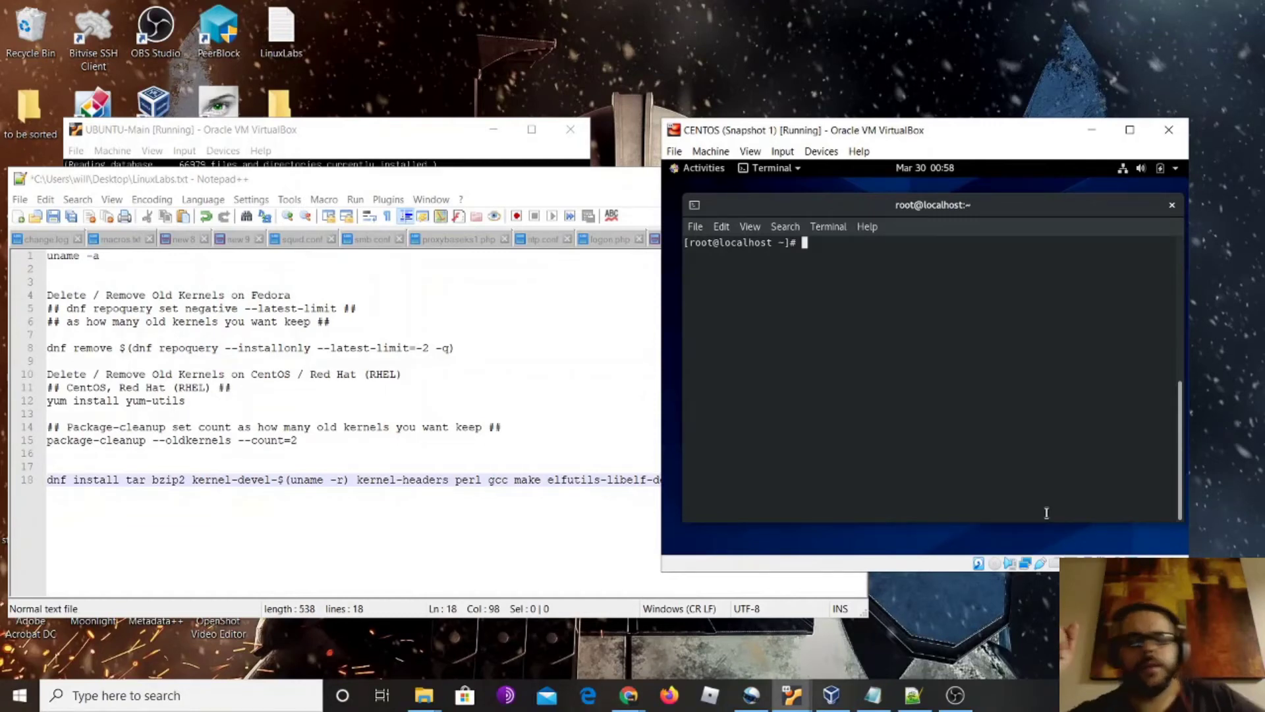
Rerun 'yum remove kernel.4.18.0-147.el8.x86_64' from history, then start typing 'dnf install tar bzip2 kernel-devel'
key("Up")
key("Up")
key("Up")
key("Up")
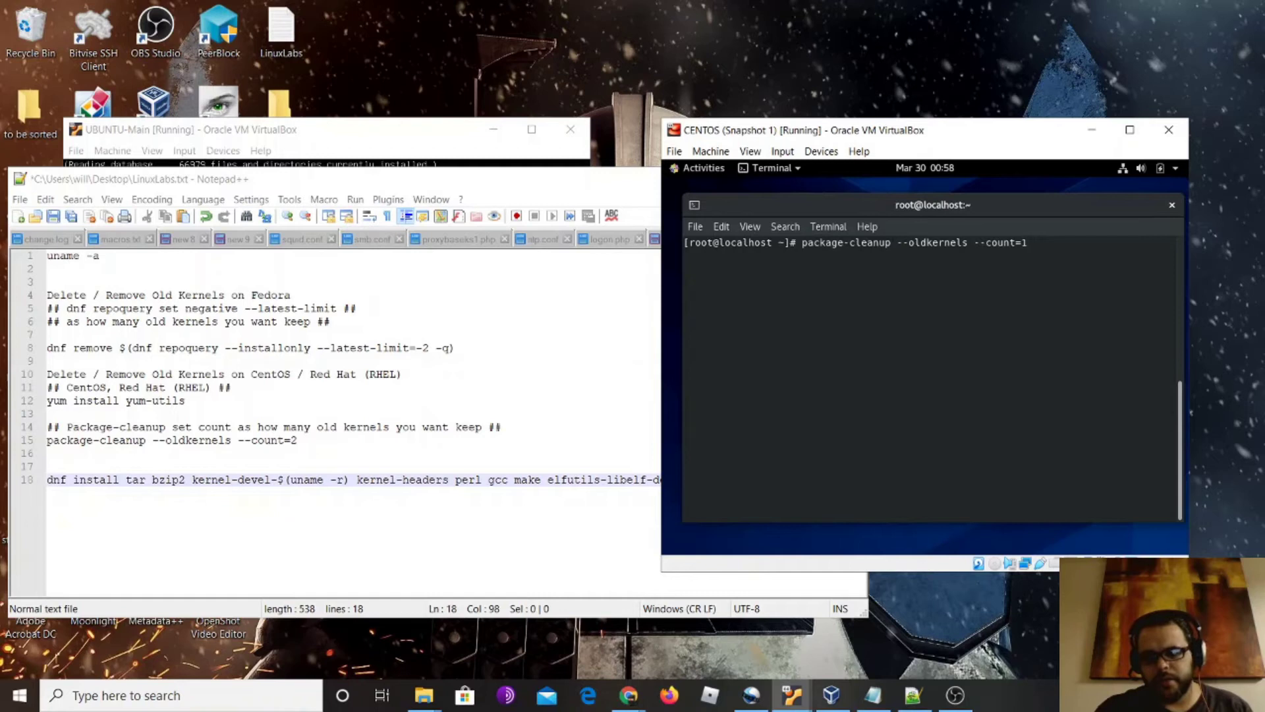
key("Up")
key("Up")
key("Up")
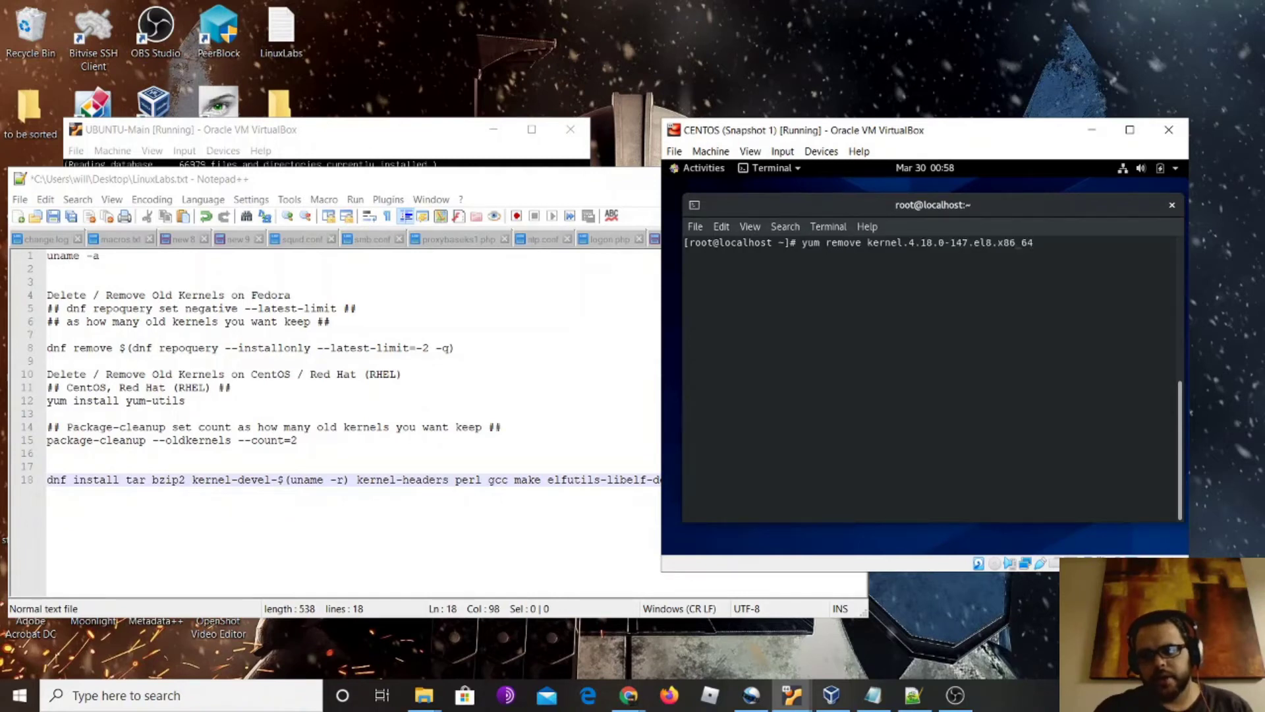
key("Return")
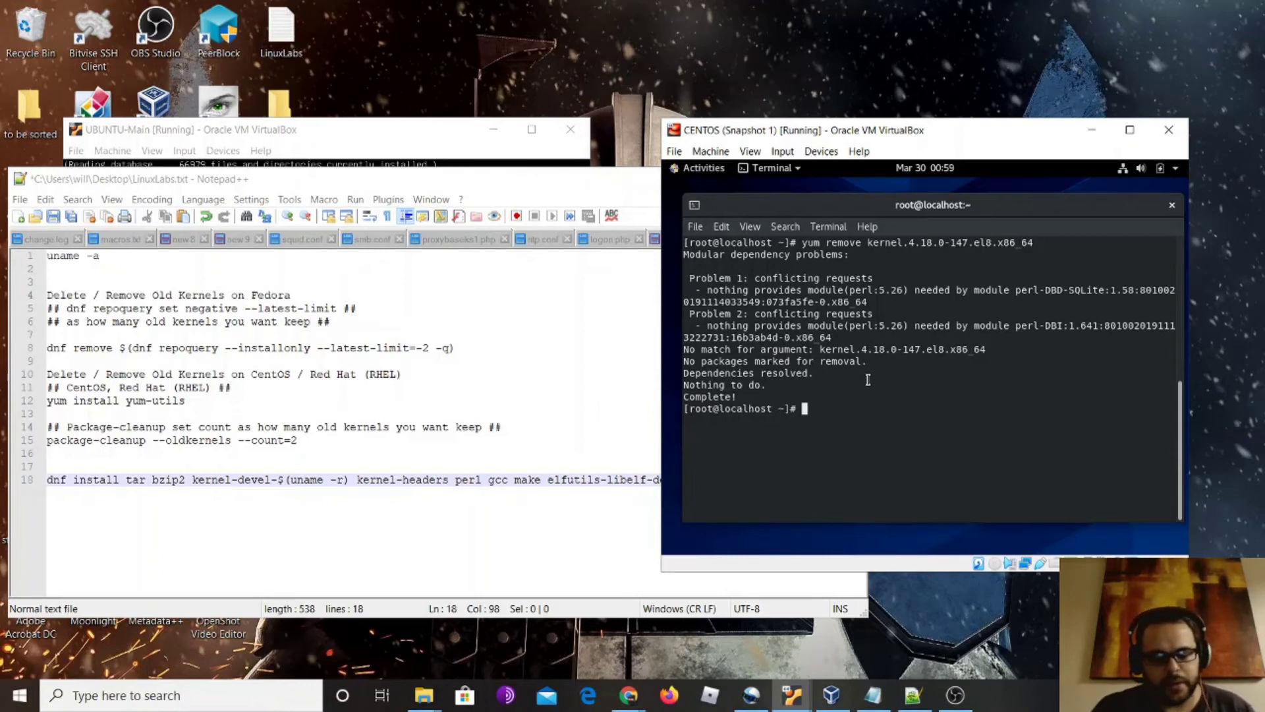
type("dnf install tar")
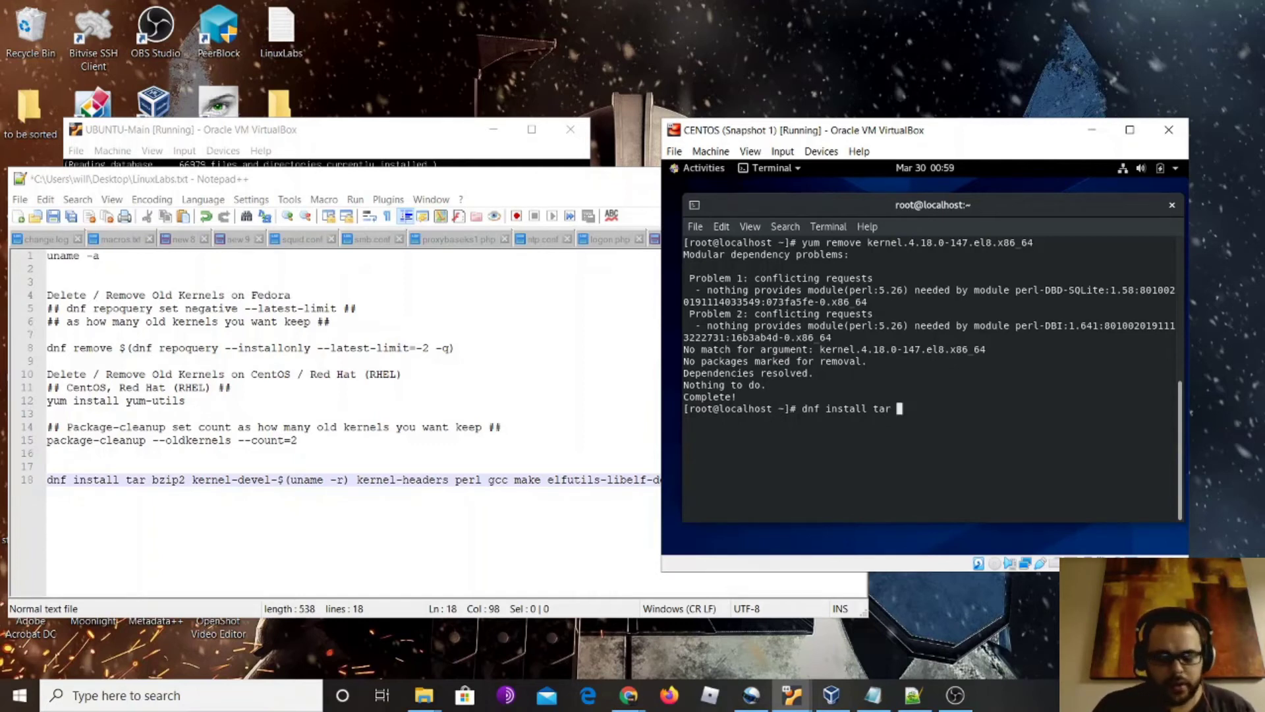
type(" bzip")
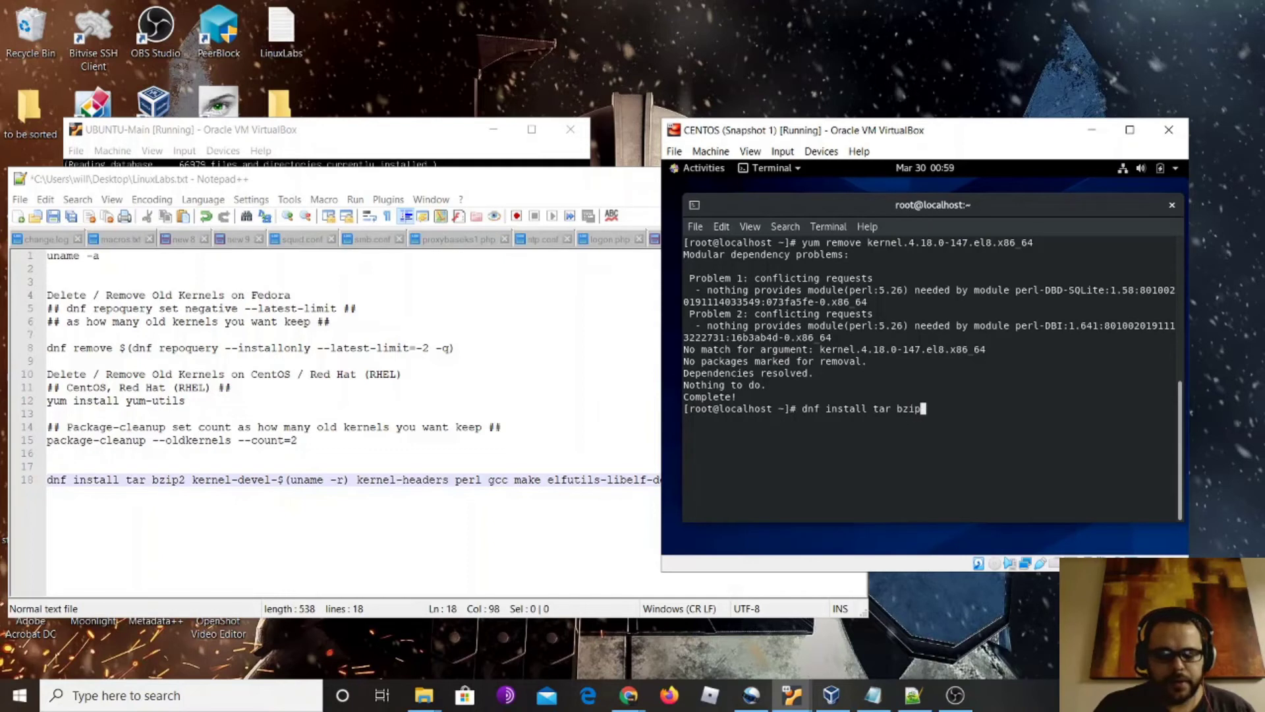
type("2")
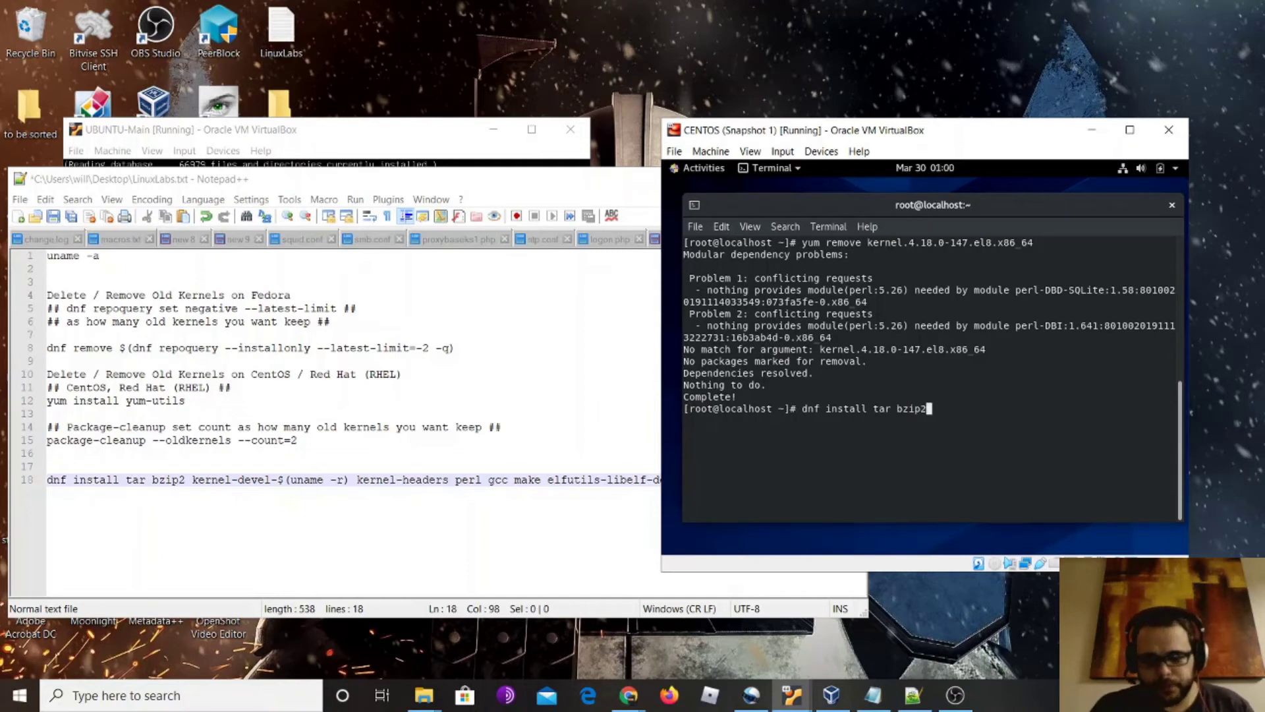
type(" kernel")
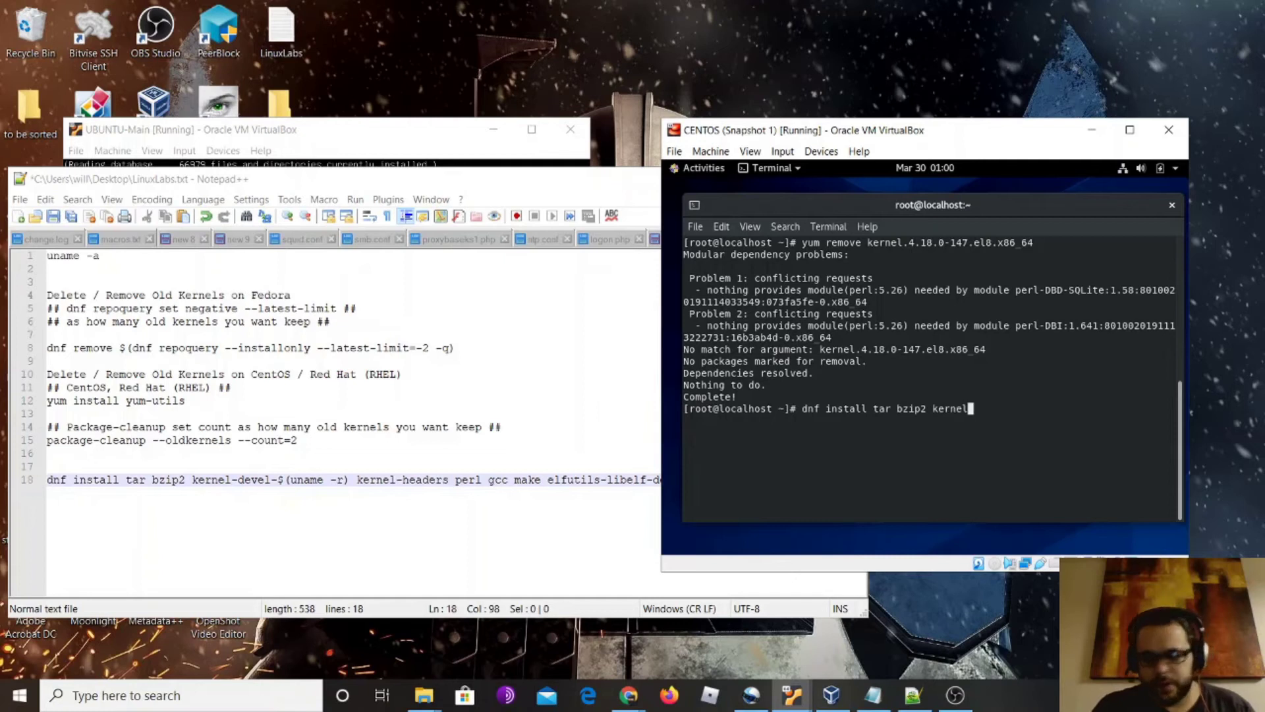
type("-")
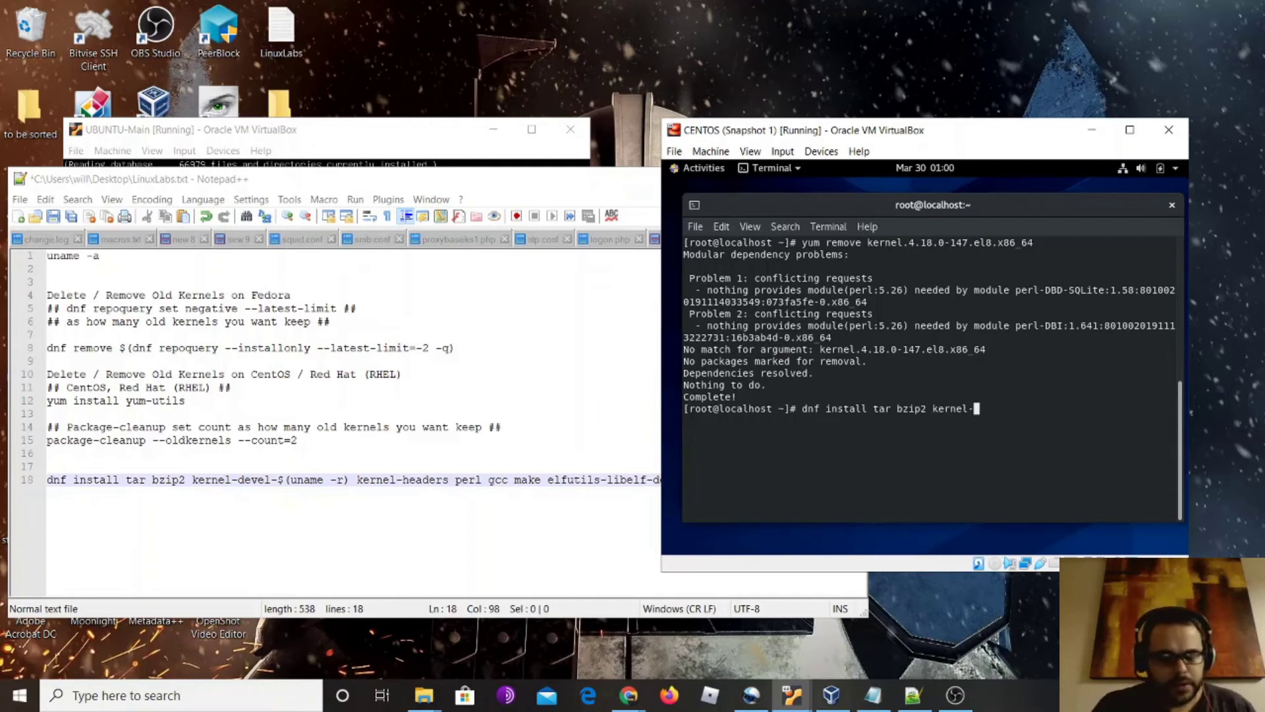
type("deven")
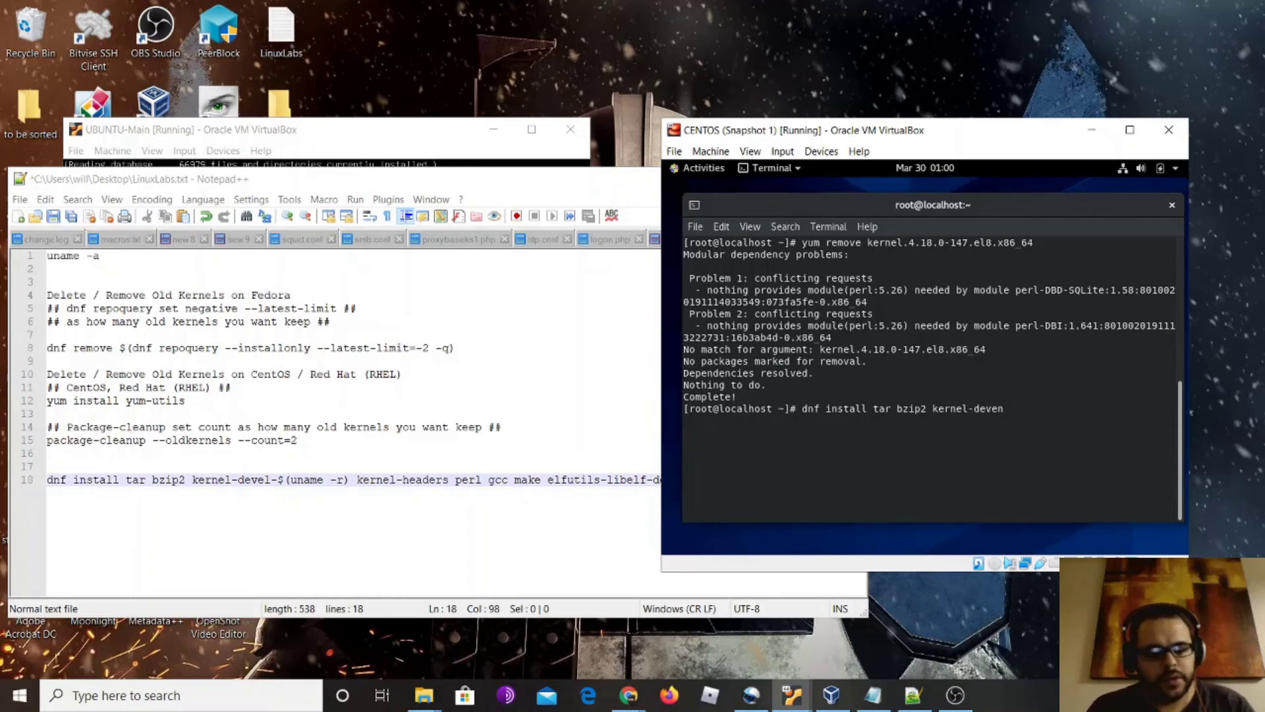
Finish typing 'kernel-devel$(uname -r) kernel-headers perl gcc make elfutils-libelf' into the dnf install command
type("$(")
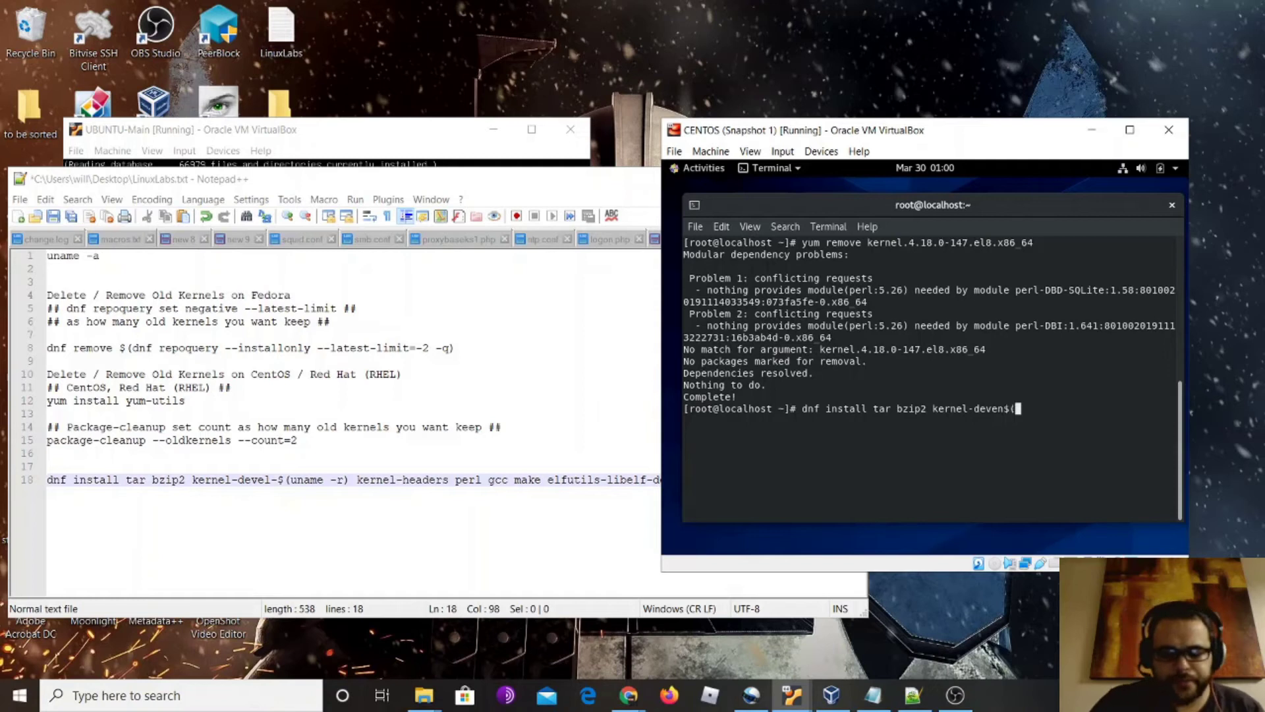
type("u")
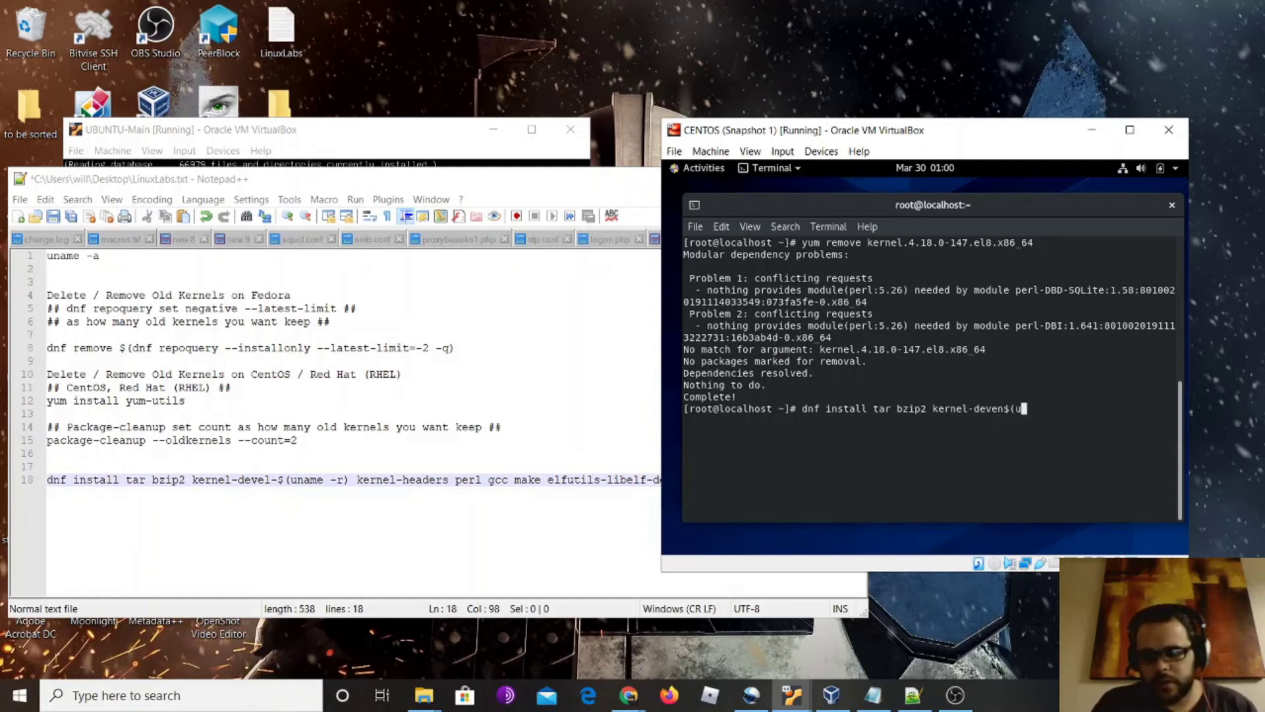
key("BackSpace")
key("BackSpace")
key("BackSpace")
key("BackSpace")
type("l$")
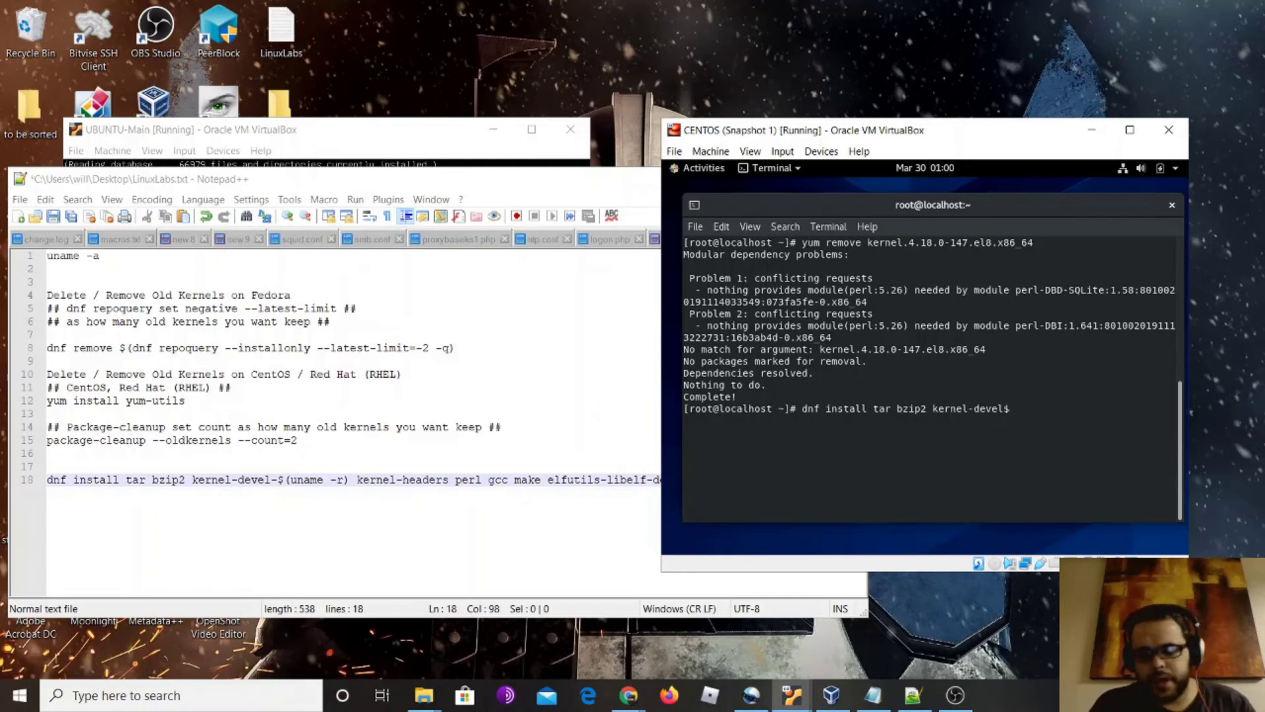
type("(")
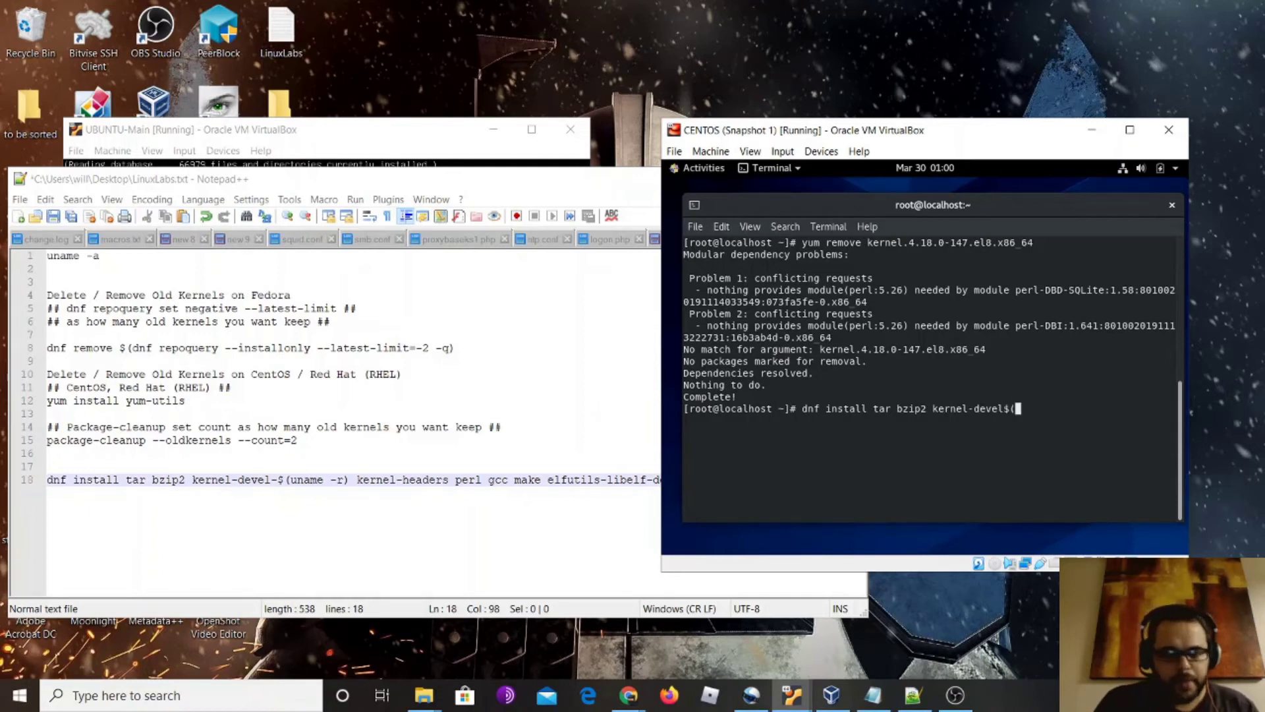
type("Uname")
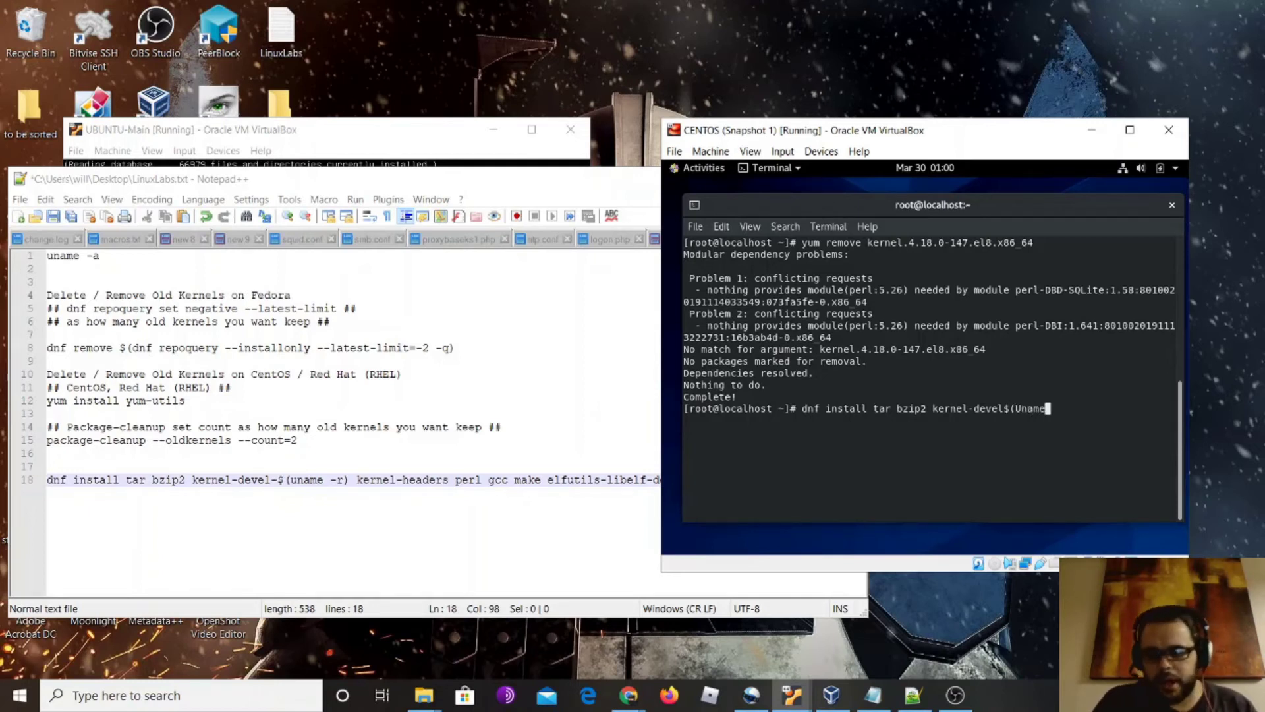
key("BackSpace")
key("BackSpace")
key("BackSpace")
type("u")
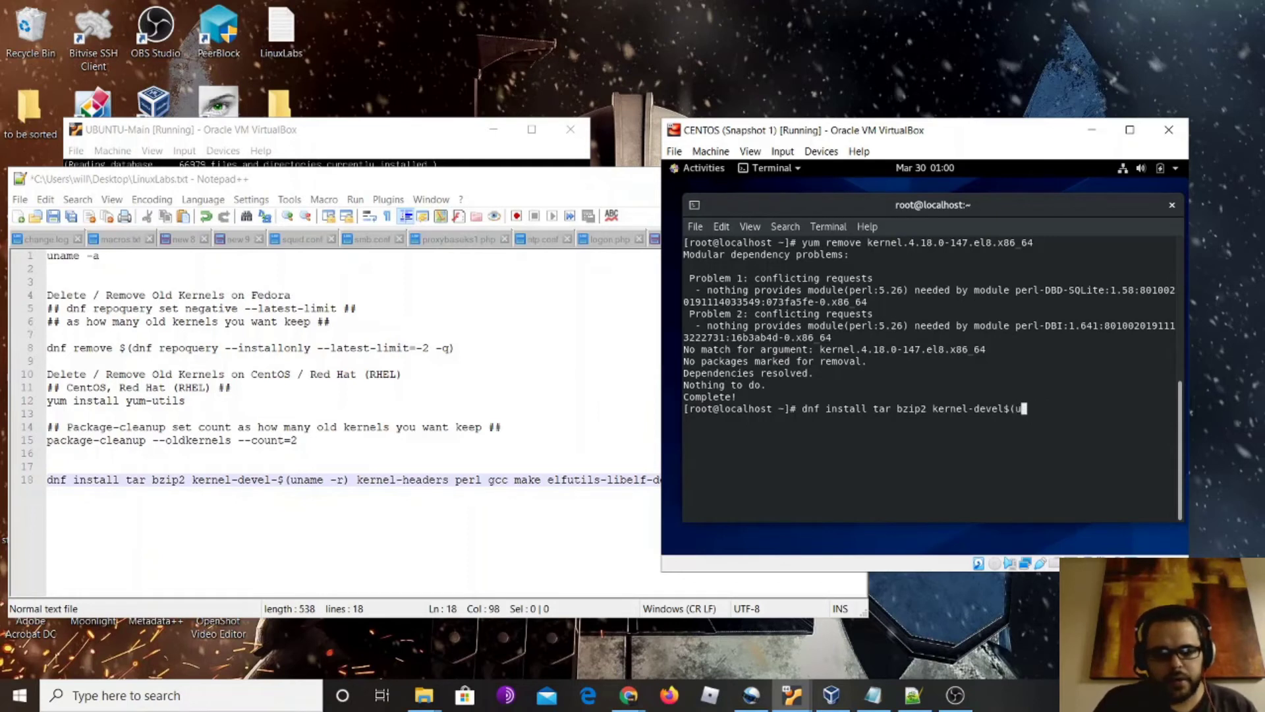
type("name")
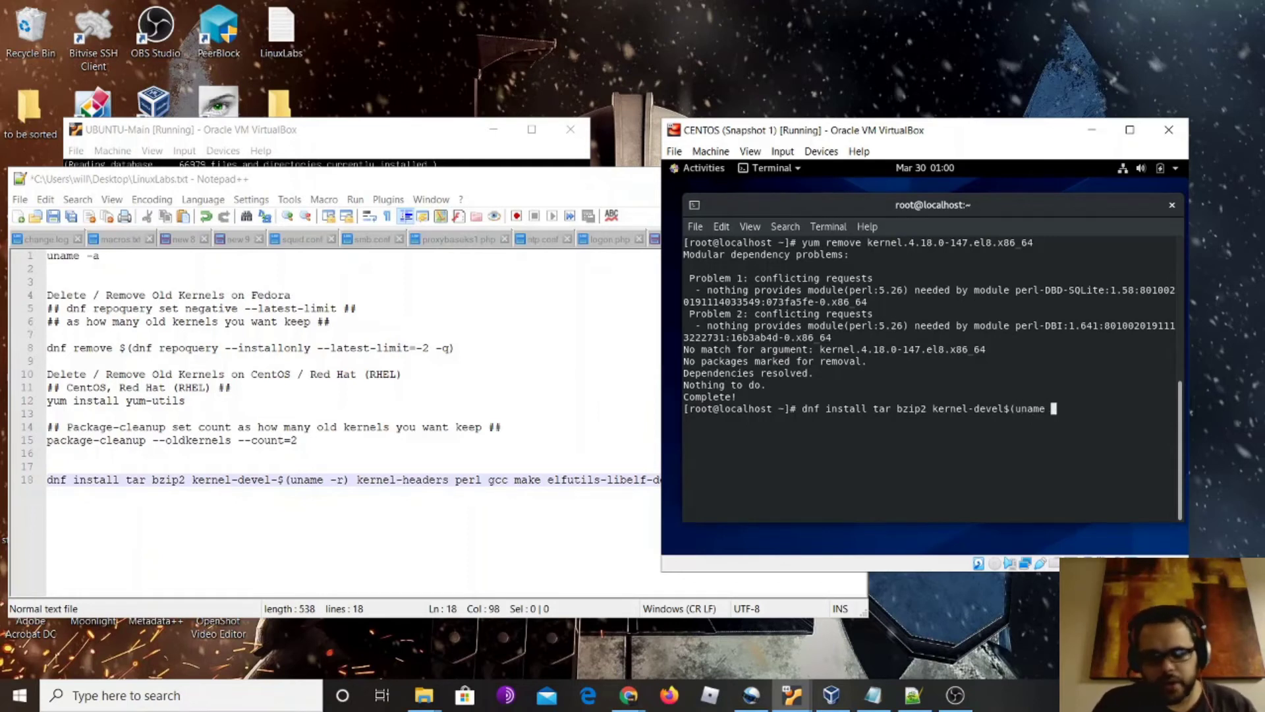
type(" -r)")
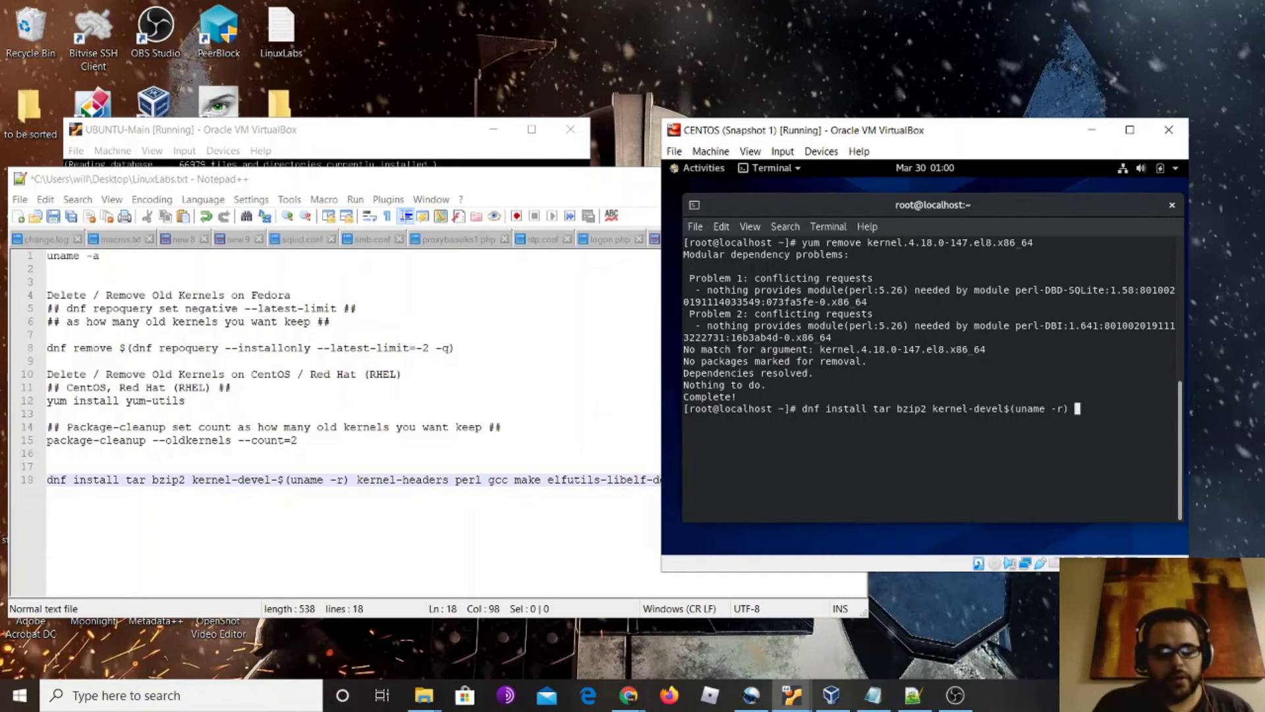
type("kernel-devel$(uname -r) kernel-he")
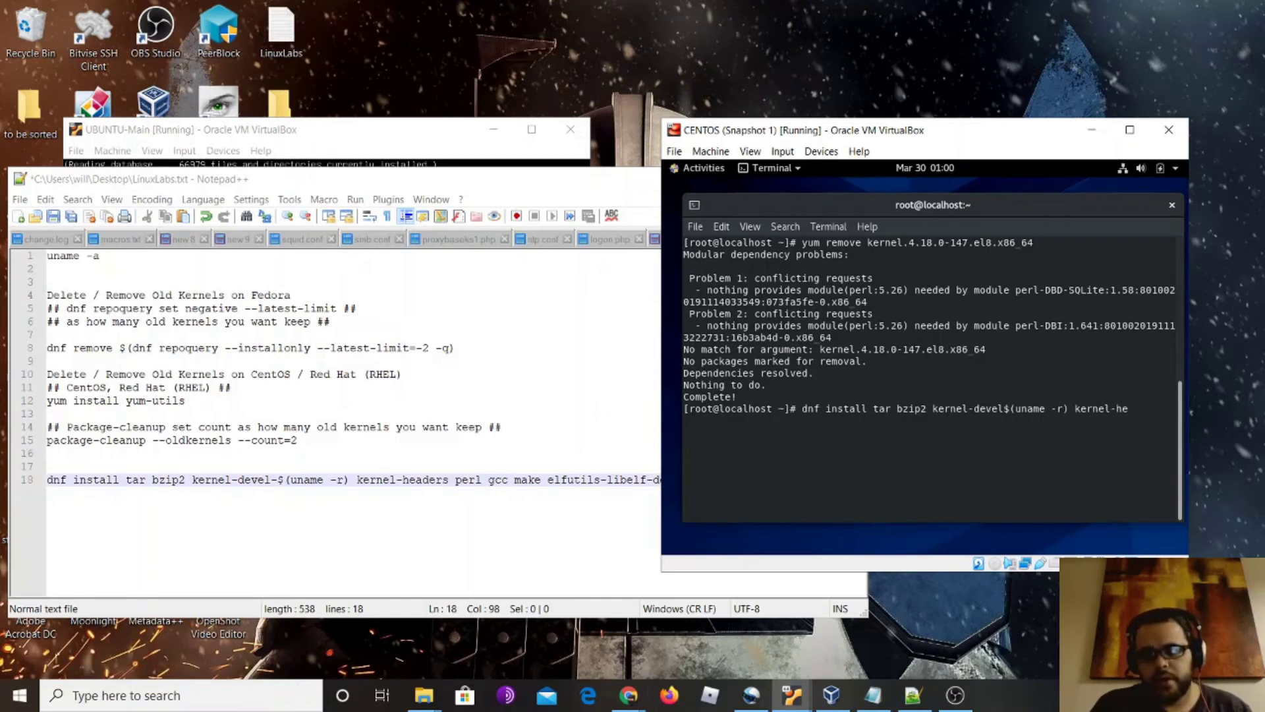
type("aders-4.18.0-147.aa")
key("BackSpace")
key("BackSpace")
key("BackSpace")
key("BackSpace")
key("BackSpace")
key("BackSpace")
key("BackSpace")
key("BackSpace")
key("BackSpace")
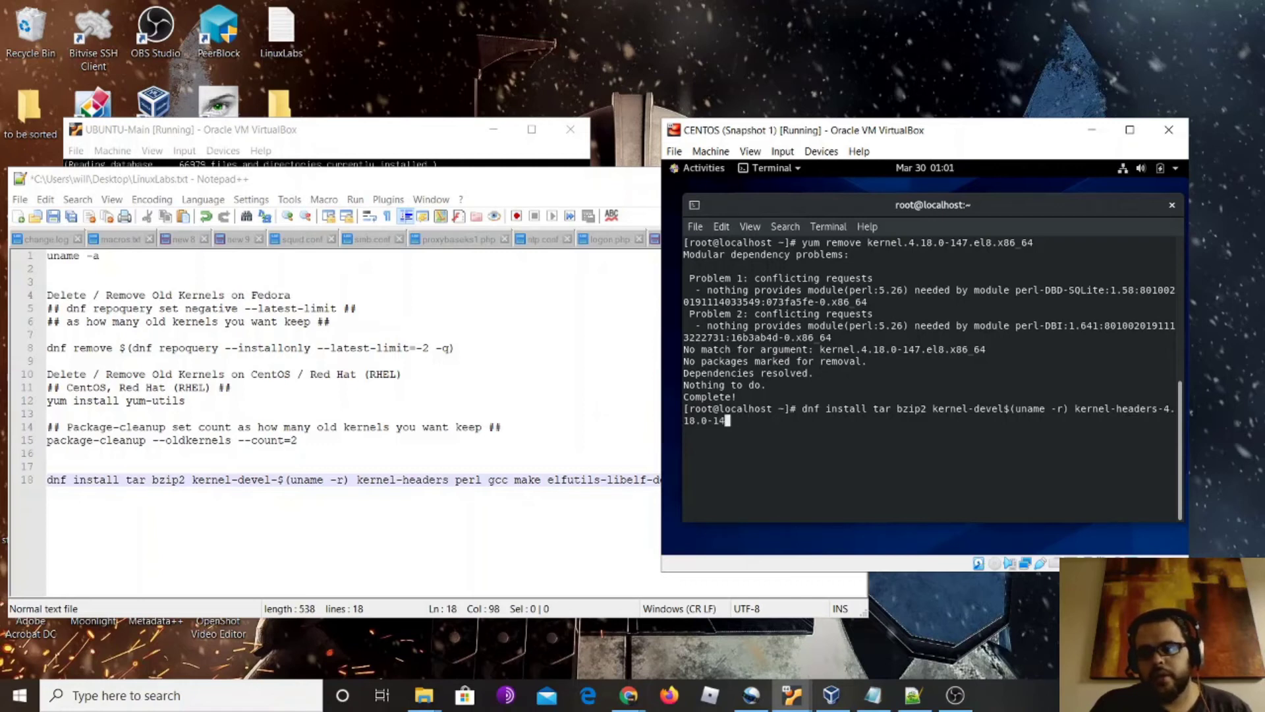
key("BackSpace")
key("BackSpace")
key("BackSpace")
key("BackSpace")
key("BackSpace")
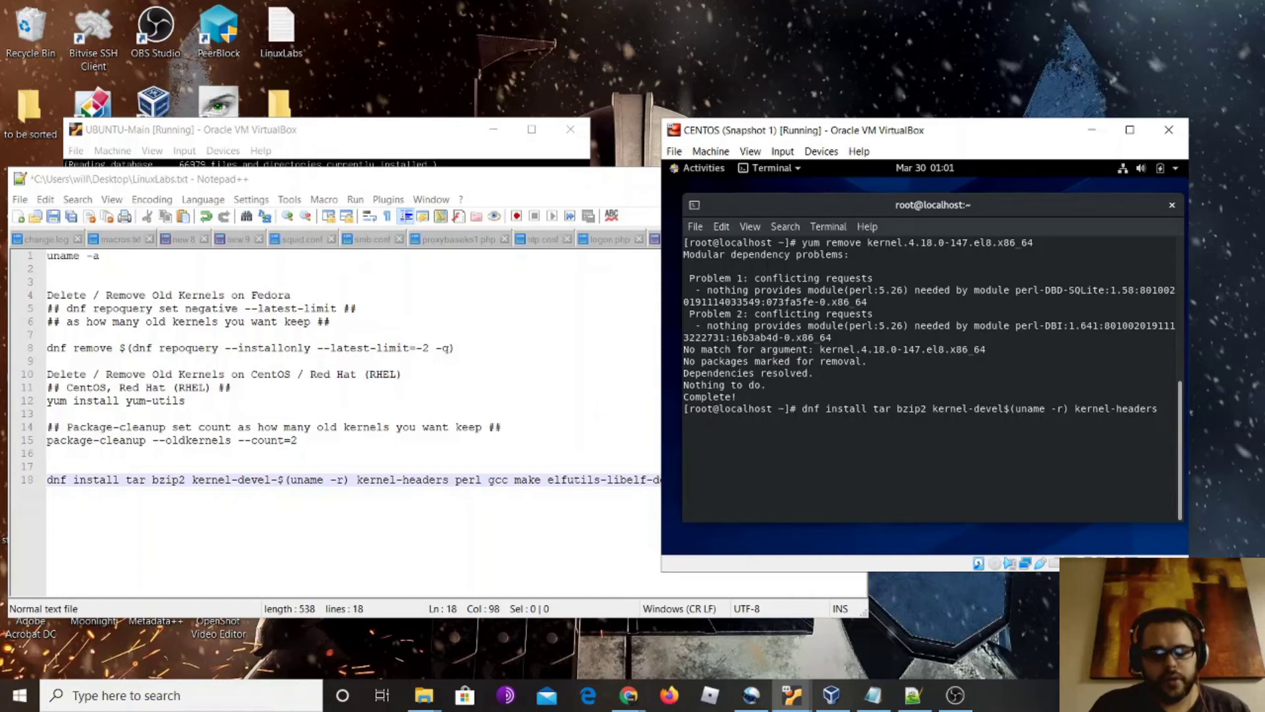
type("perl")
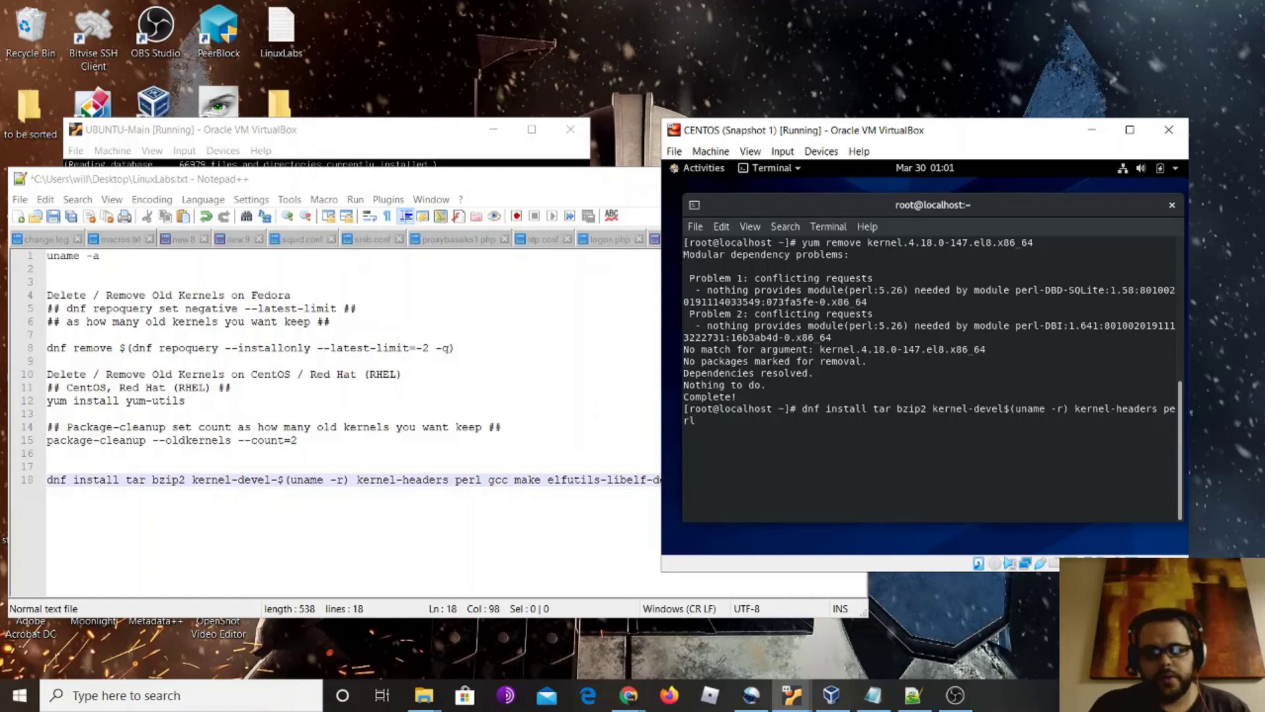
type(" gcc make ")
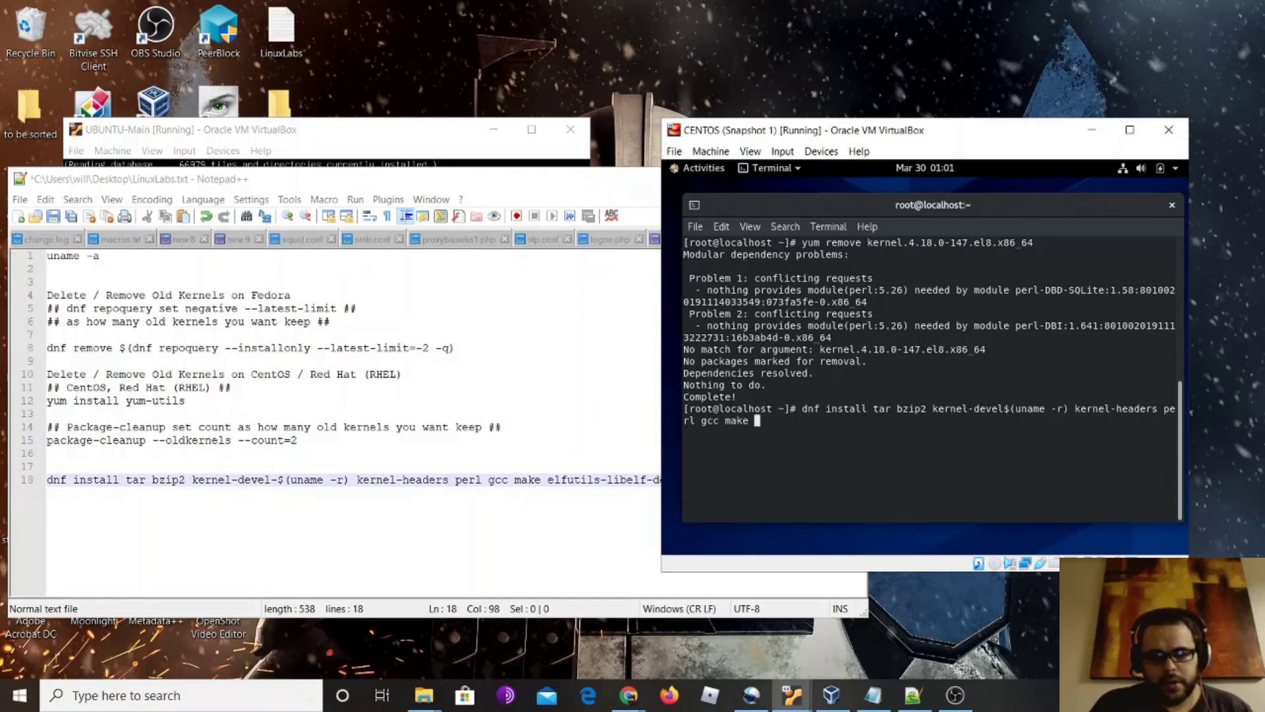
type("el")
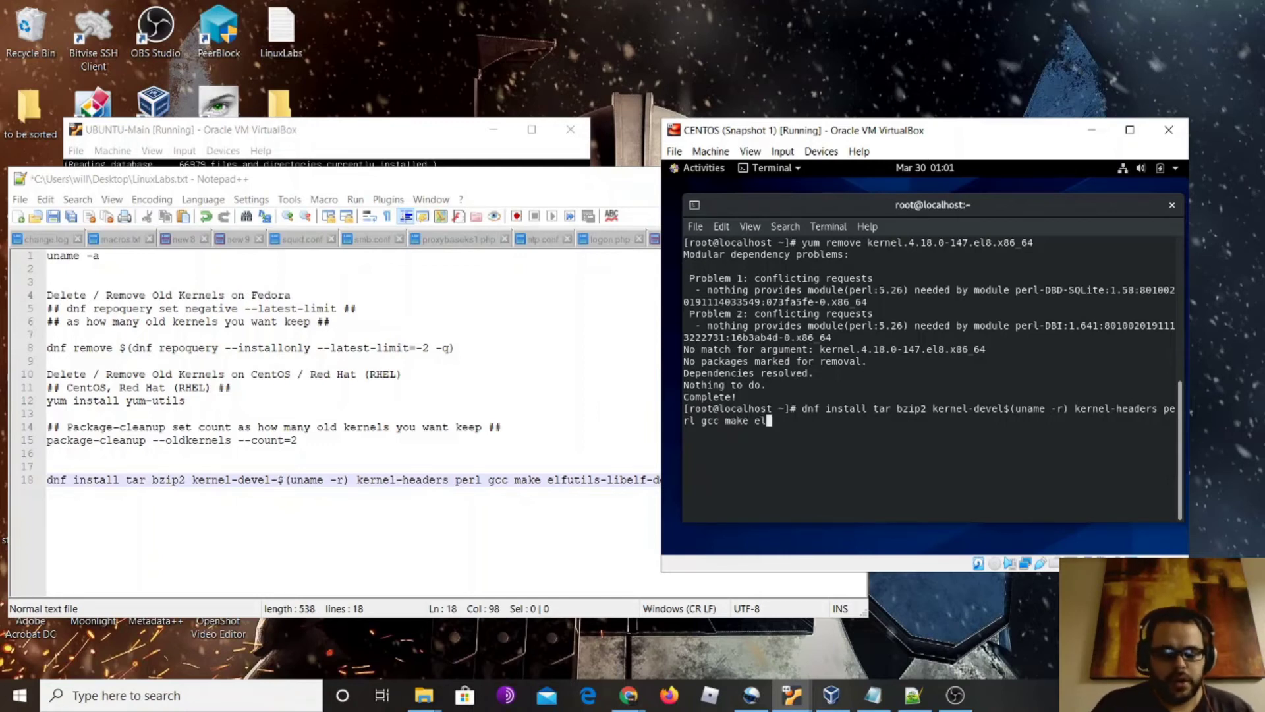
type("f")
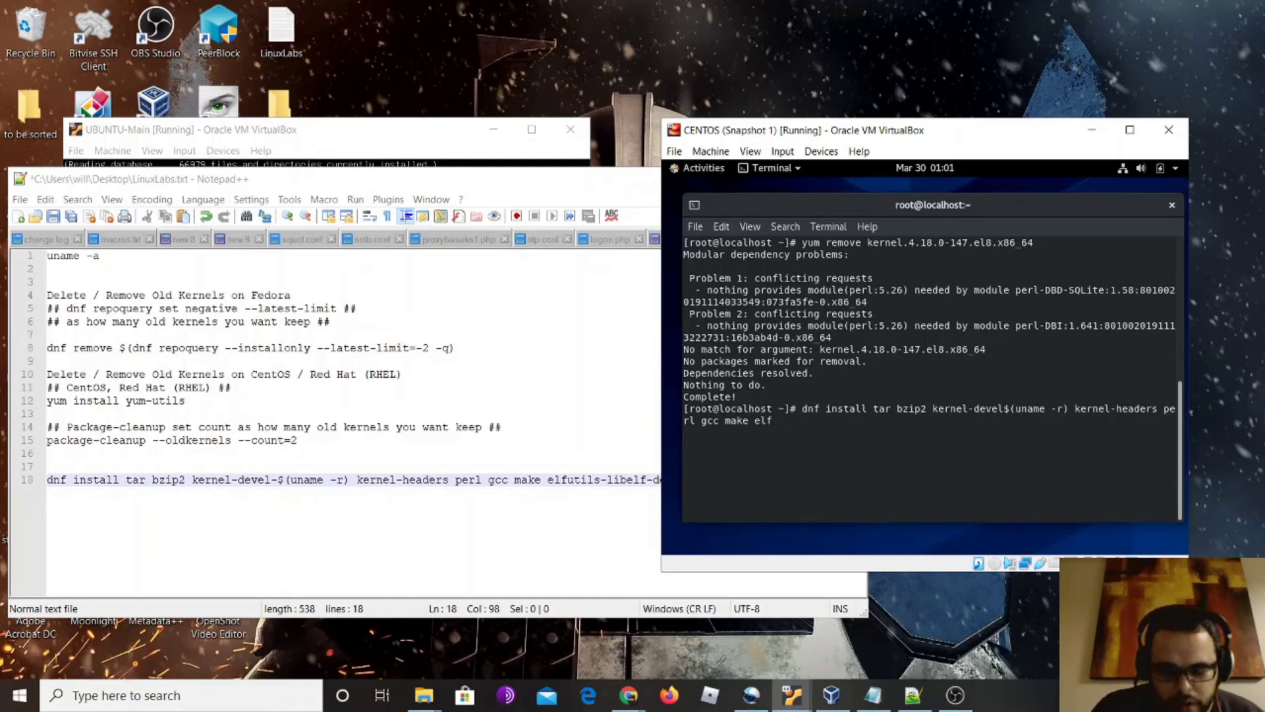
type("utils")
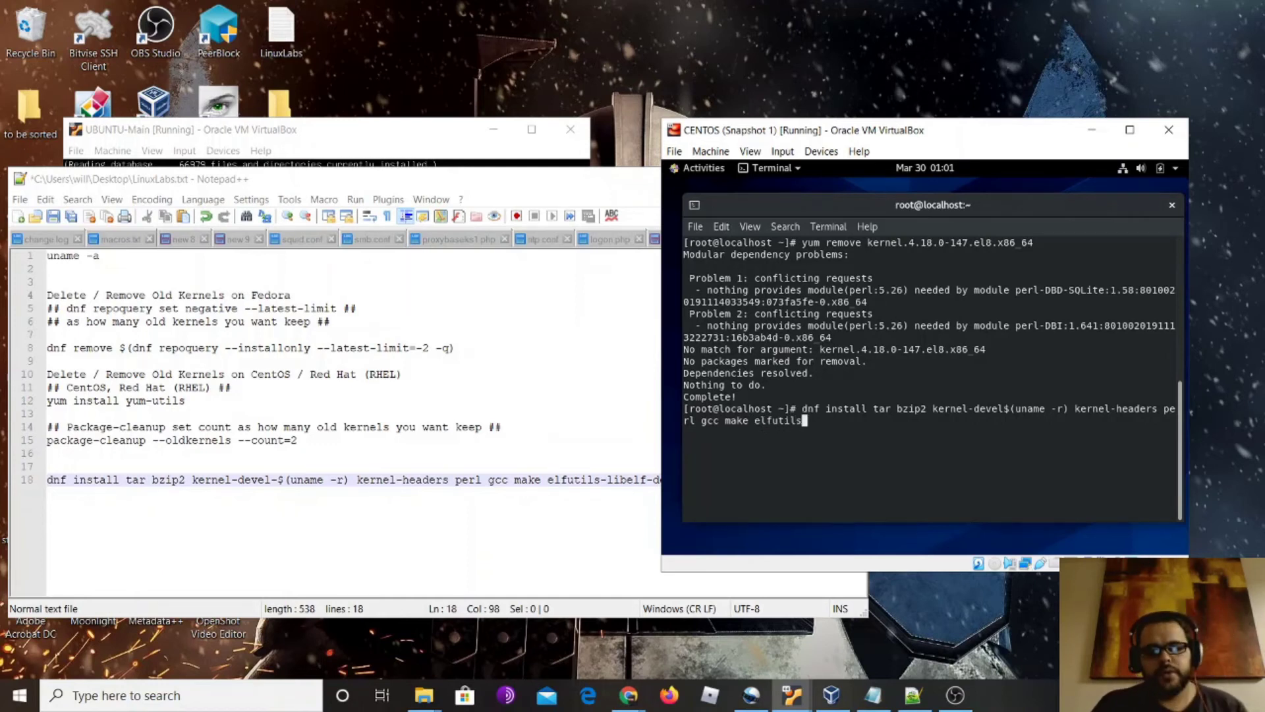
type("-")
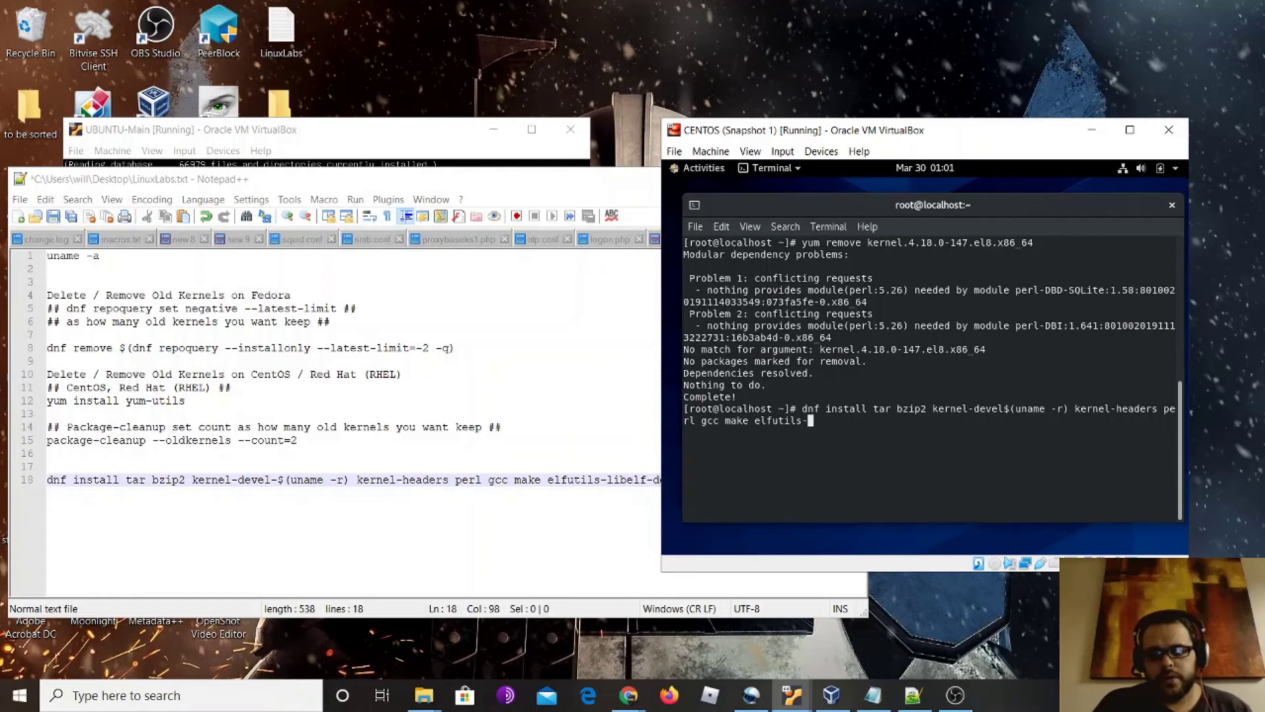
type("lib")
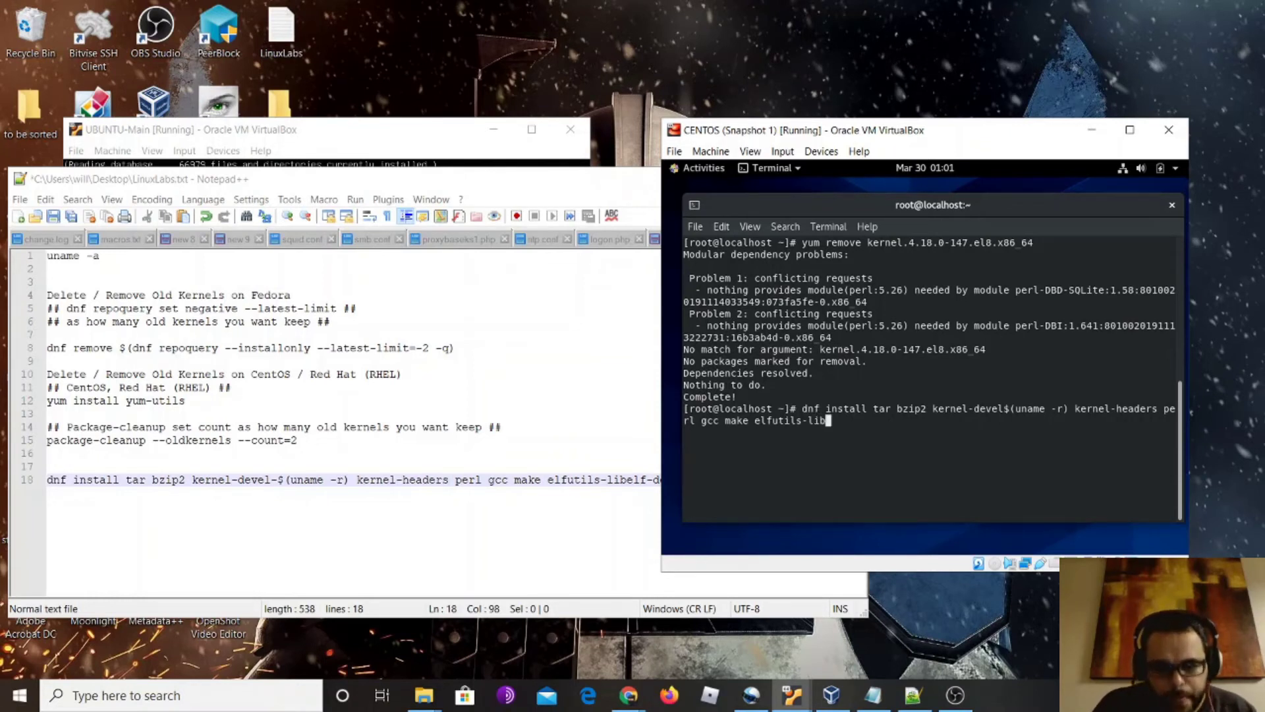
type("el")
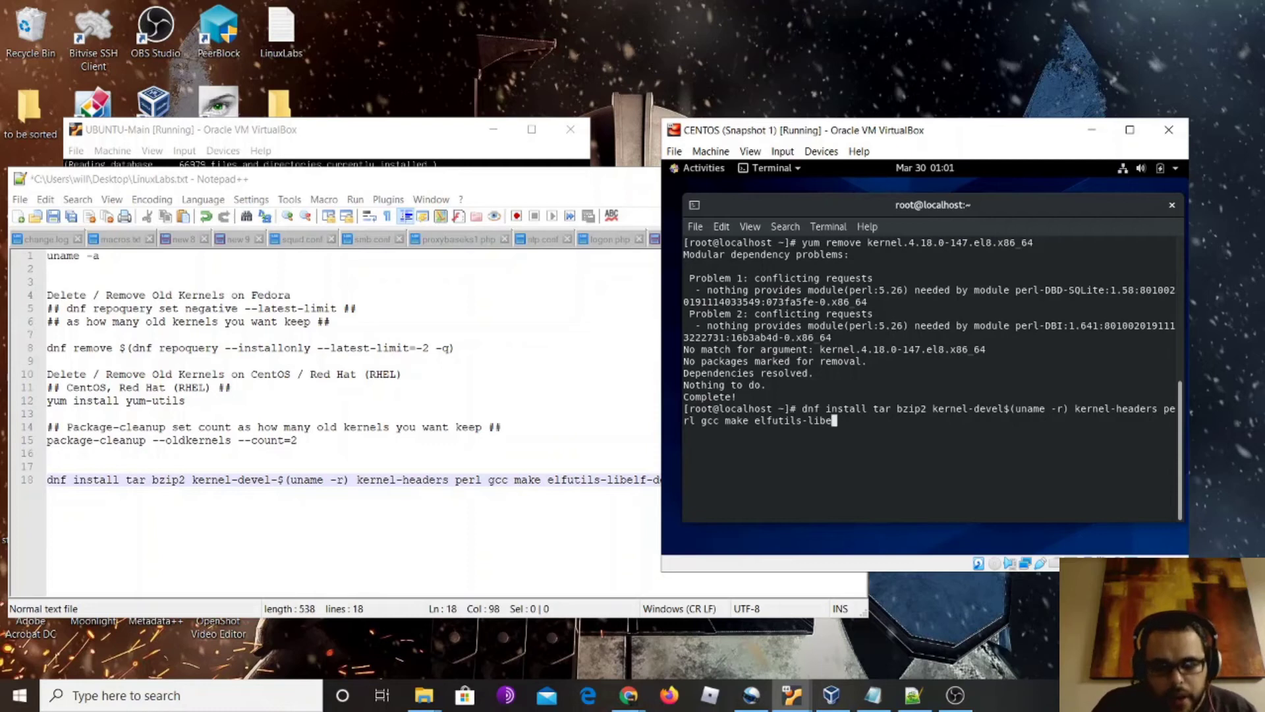
type("f")
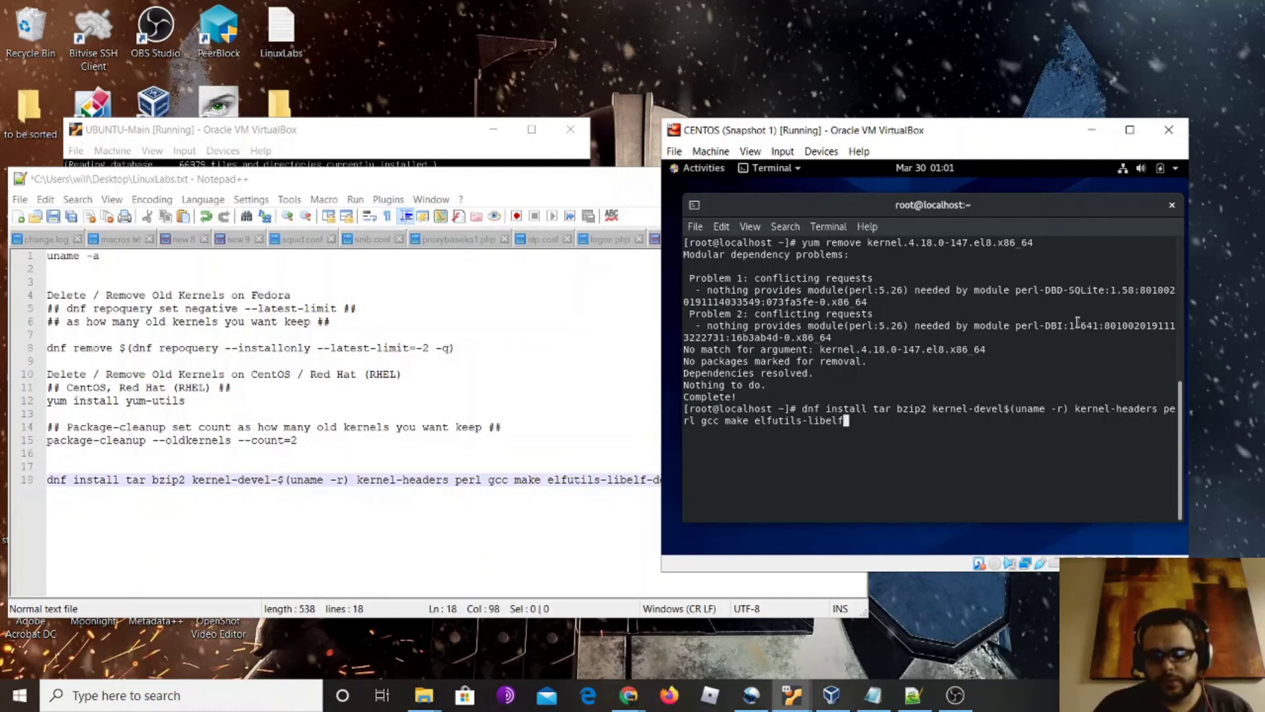
Append '-devel' to elfutils-libelf and insert '-' to form kernel-devel-$(uname -r)
left_click_drag(773, 134, 854, 135)
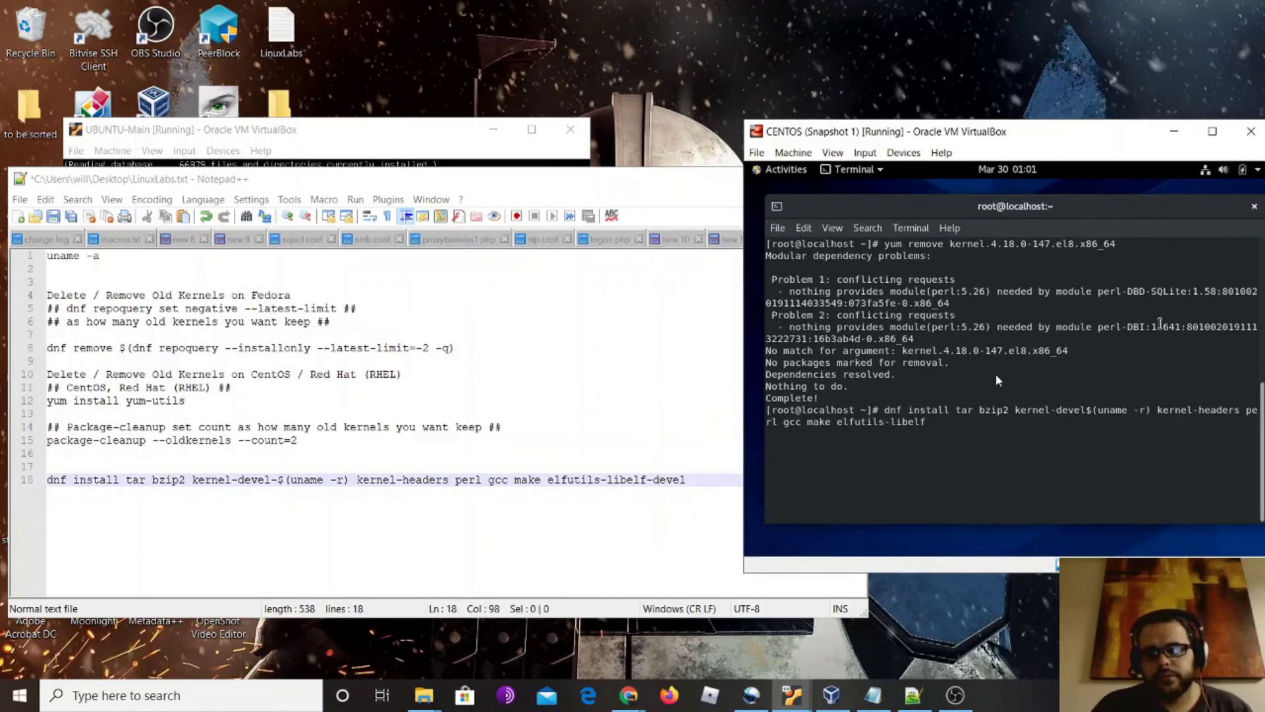
type("-devel")
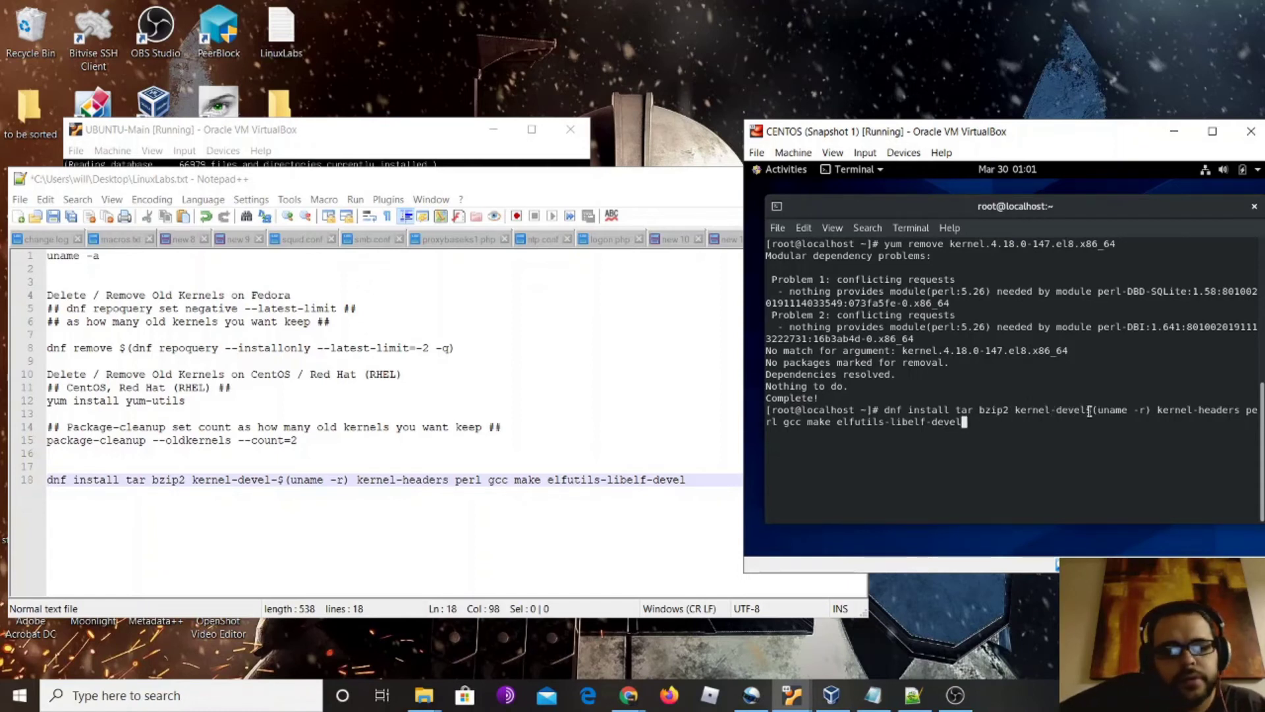
key("Left")
key("Left")
key("Left")
key("Left")
key("Left")
key("Left")
key("Left")
key("Left")
key("Left")
key("Left")
key("Left")
key("Left")
key("Left")
key("Left")
key("Left")
key("Left")
key("Left")
key("Left")
key("Left")
key("Left")
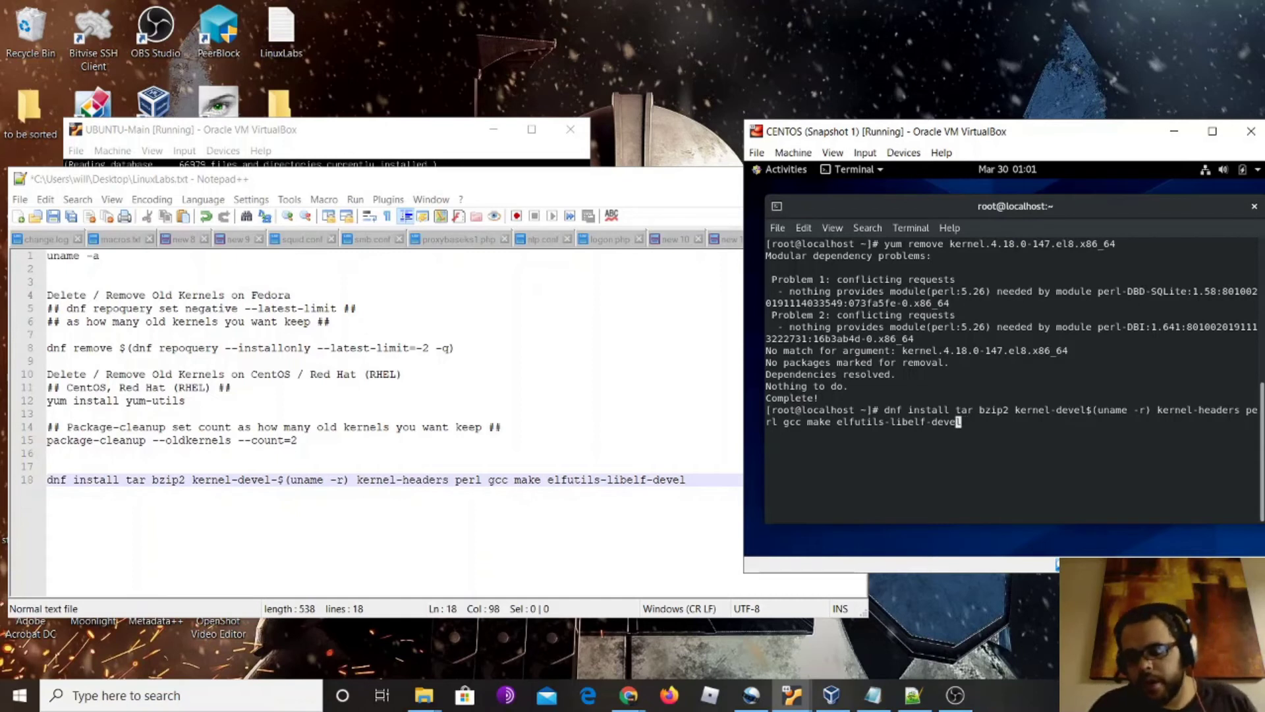
key("Left")
key("Left")
key("Left")
key("Left")
key("Left")
key("Left")
key("Left")
key("Left")
key("Left")
key("Left")
key("Left")
key("Left")
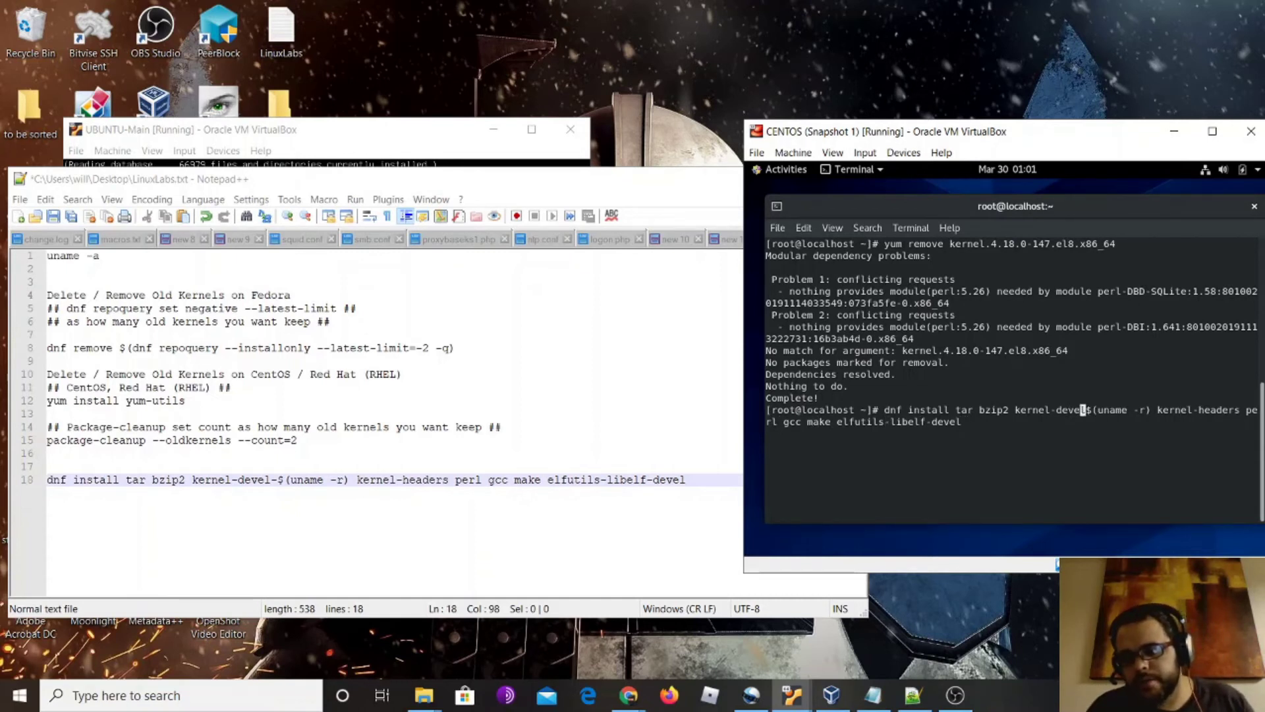
type("-")
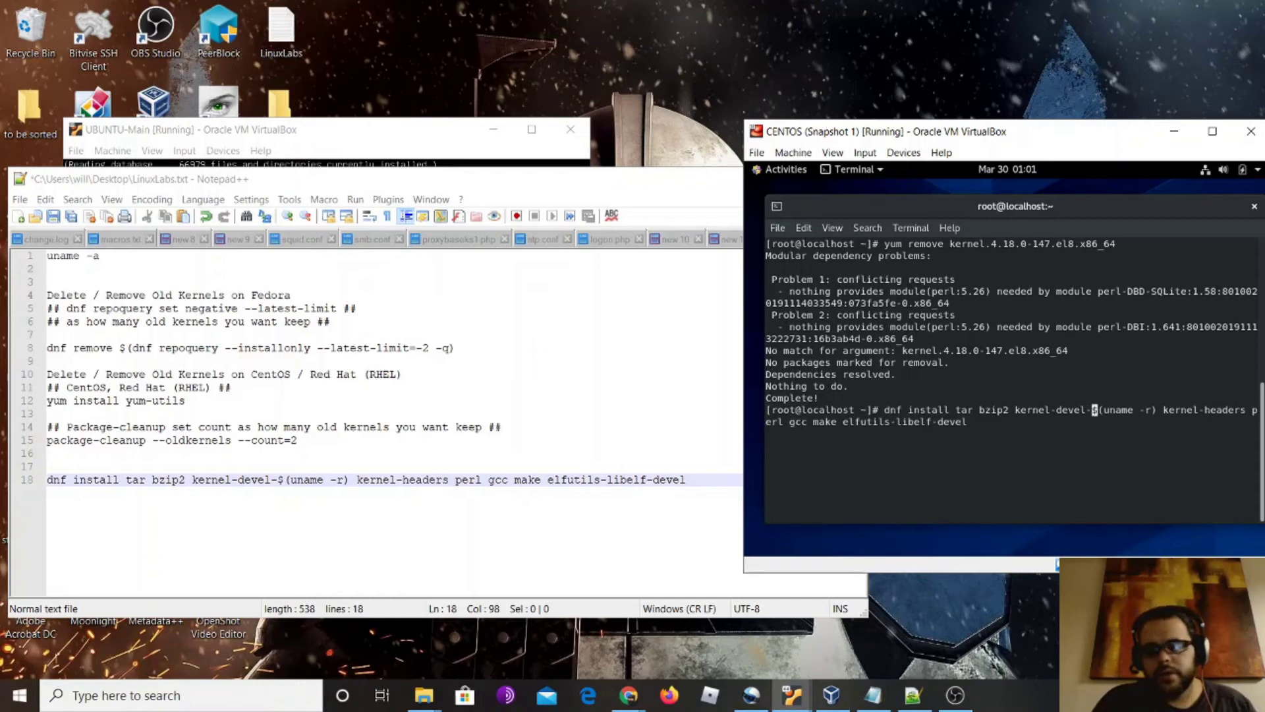
Review the corrected dnf install command and run it
key("Right")
key("Right")
key("Right")
key("Right")
key("Right")
key("Right")
key("Right")
key("Right")
key("Right")
key("Right")
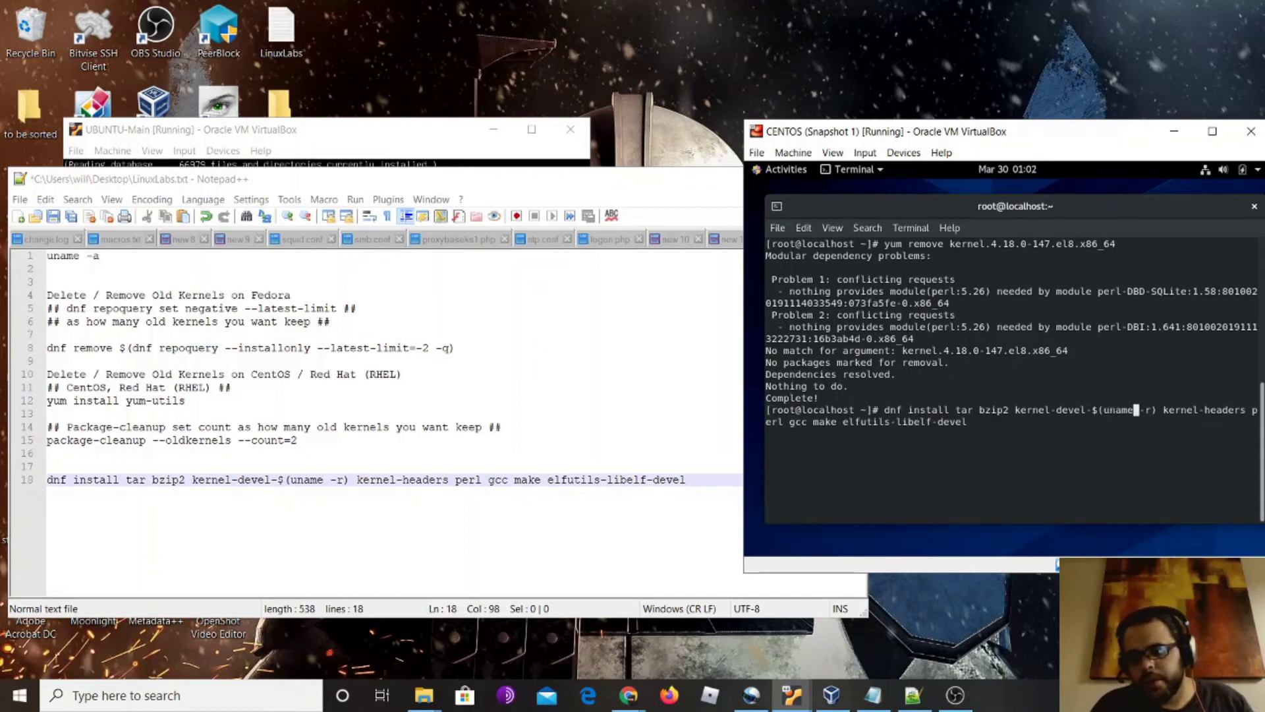
key("Right")
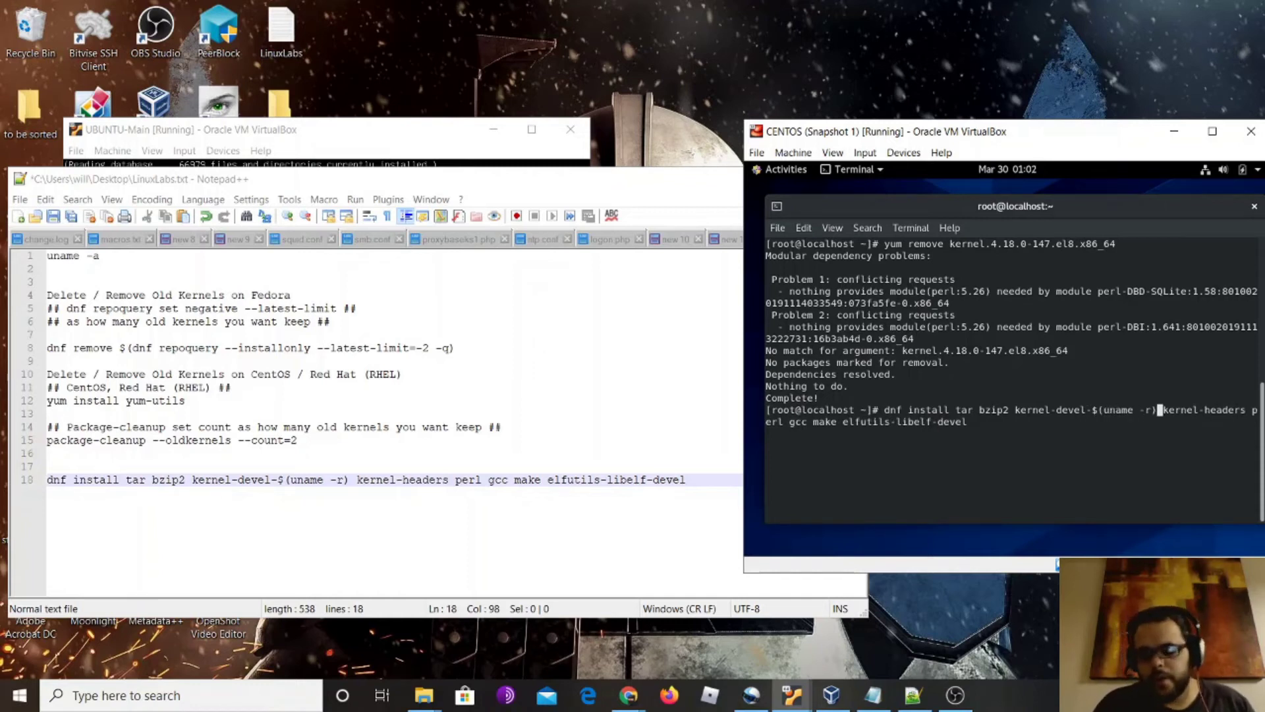
key("Right")
key("Right")
key("Right")
key("Right")
key("Right")
key("Right")
key("Right")
key("Right")
key("Right")
key("Right")
key("Right")
key("Right")
key("Right")
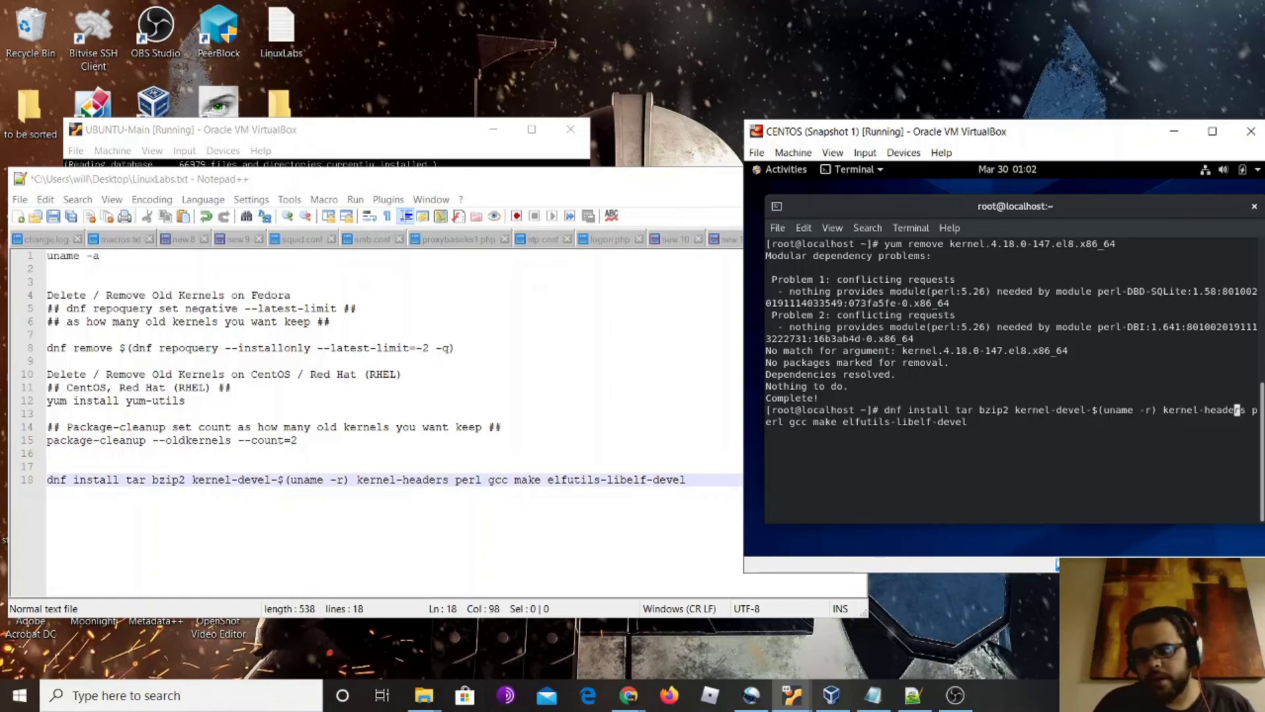
key("Right")
key("Right")
key("Right")
key("Right")
key("Right")
key("Right")
key("Right")
key("Right")
key("Right")
key("Right")
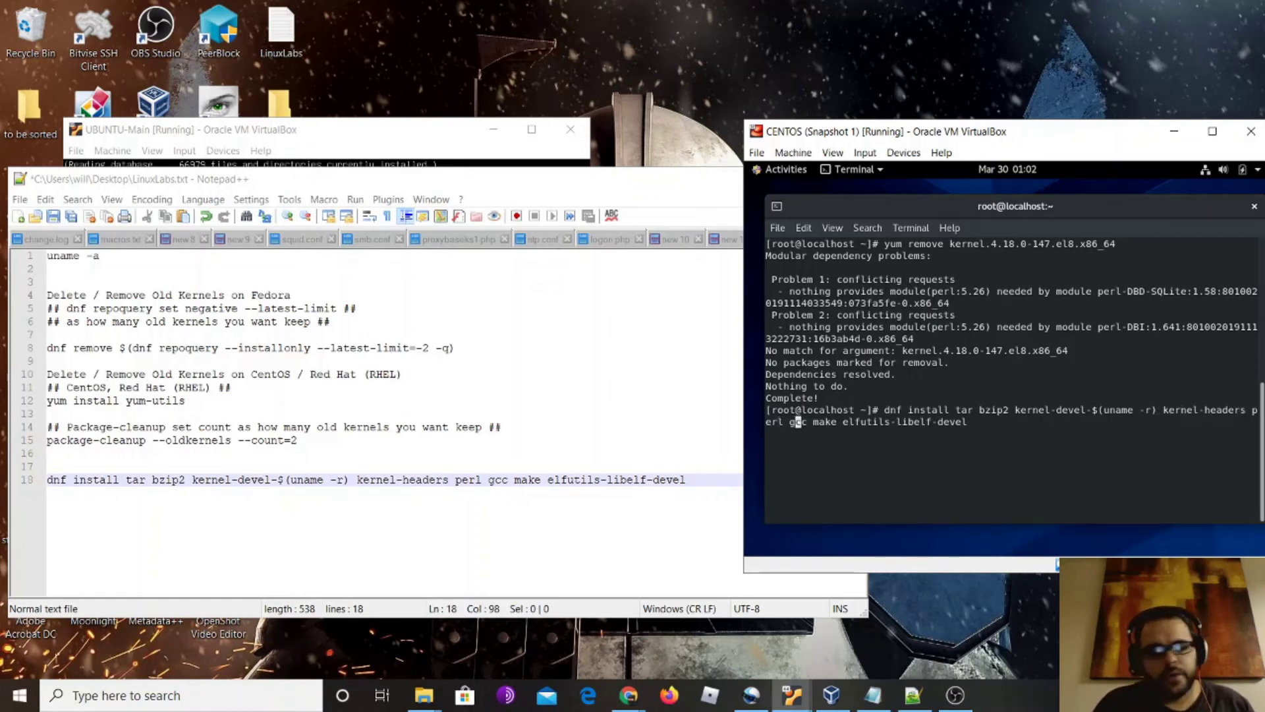
key("Right")
key("Right")
key("Right")
key("Right")
key("Right")
key("Right")
key("Right")
key("Right")
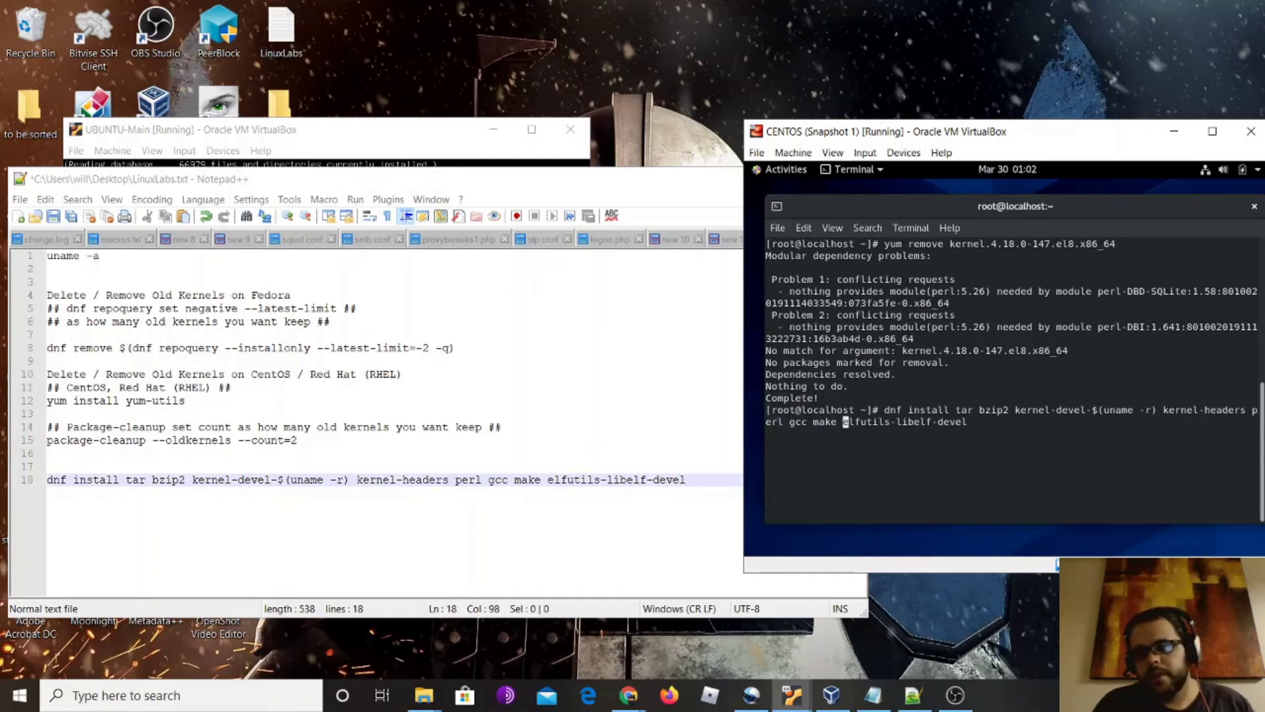
key("Right")
key("Right")
key("Right")
key("Right")
key("Right")
key("Right")
key("Right")
key("Right")
key("Right")
key("Right")
key("Right")
key("Right")
key("Right")
key("Right")
key("Right")
key("Right")
key("Right")
key("Right")
key("Right")
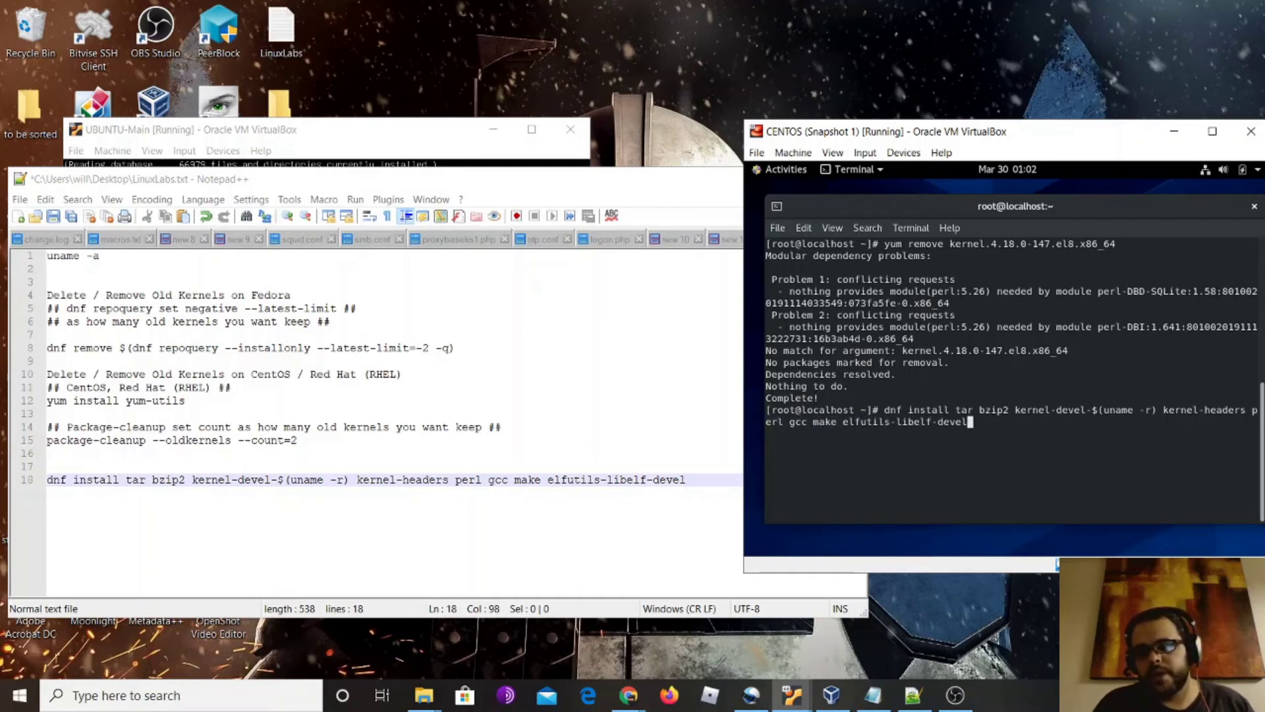
key("Return")
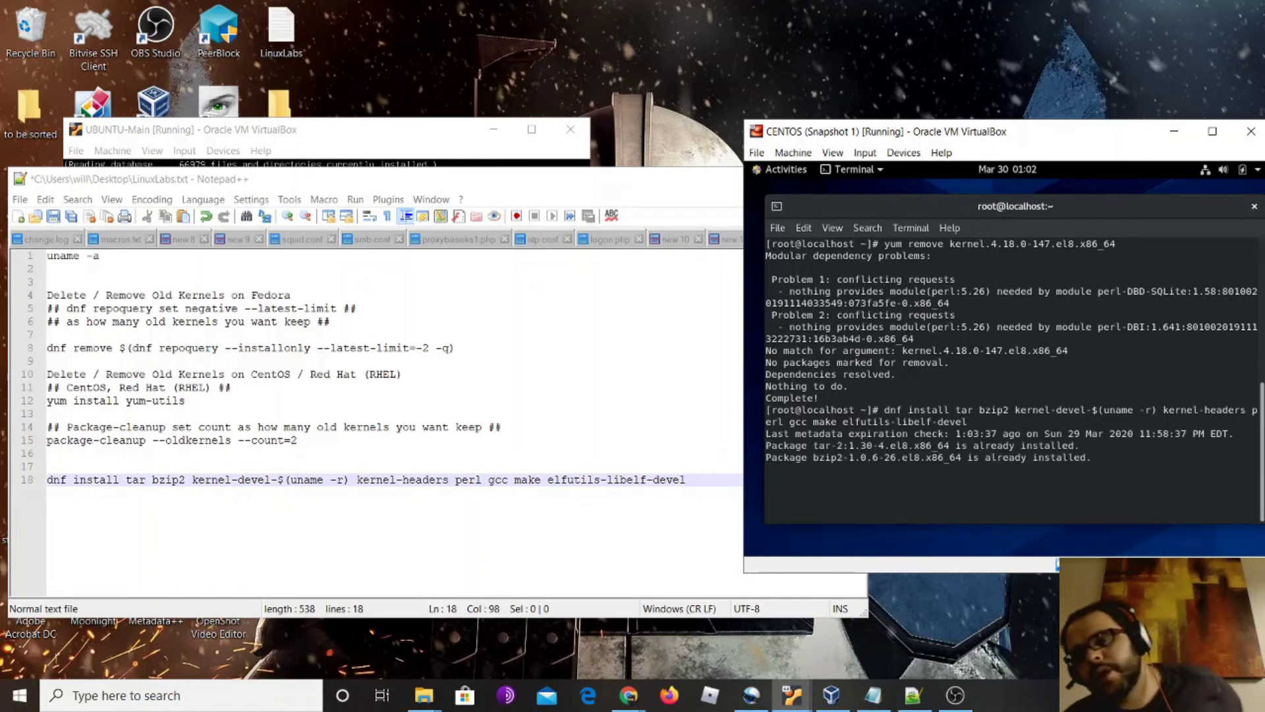
Approve the dnf transaction with y, then minimize the Videos File Explorer window
type("y")
key("Return")
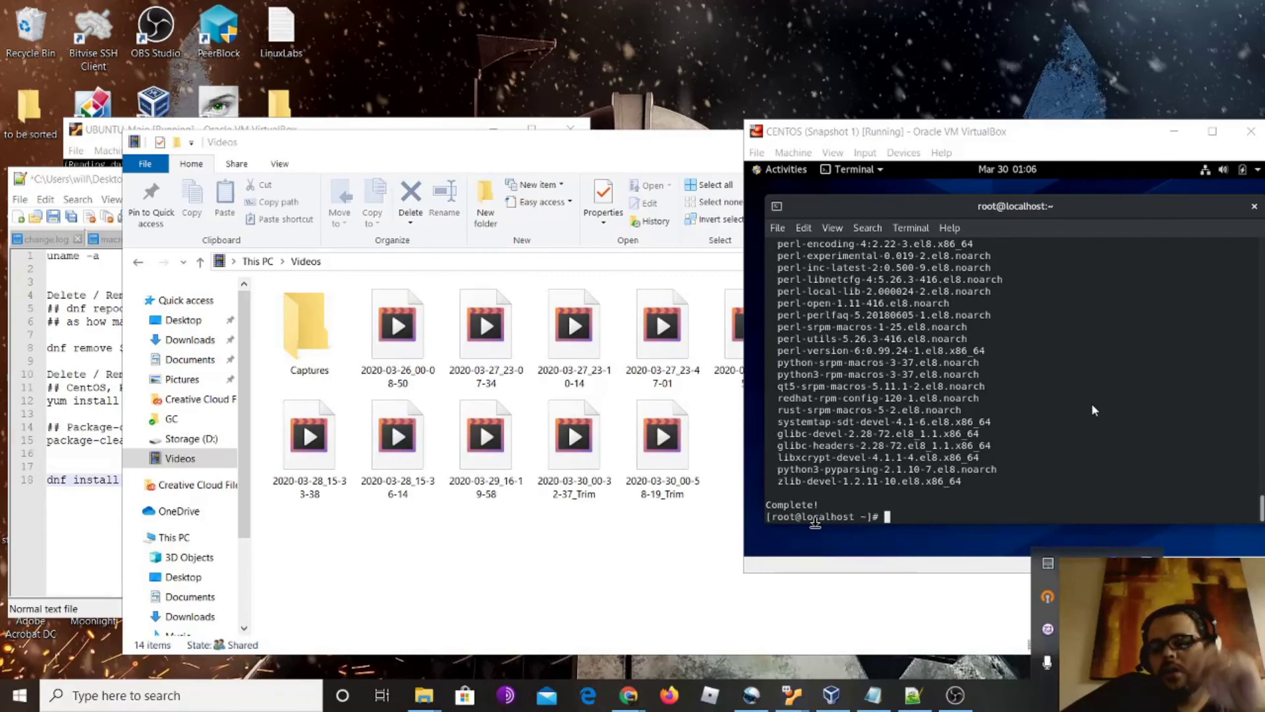
left_click(1092, 410)
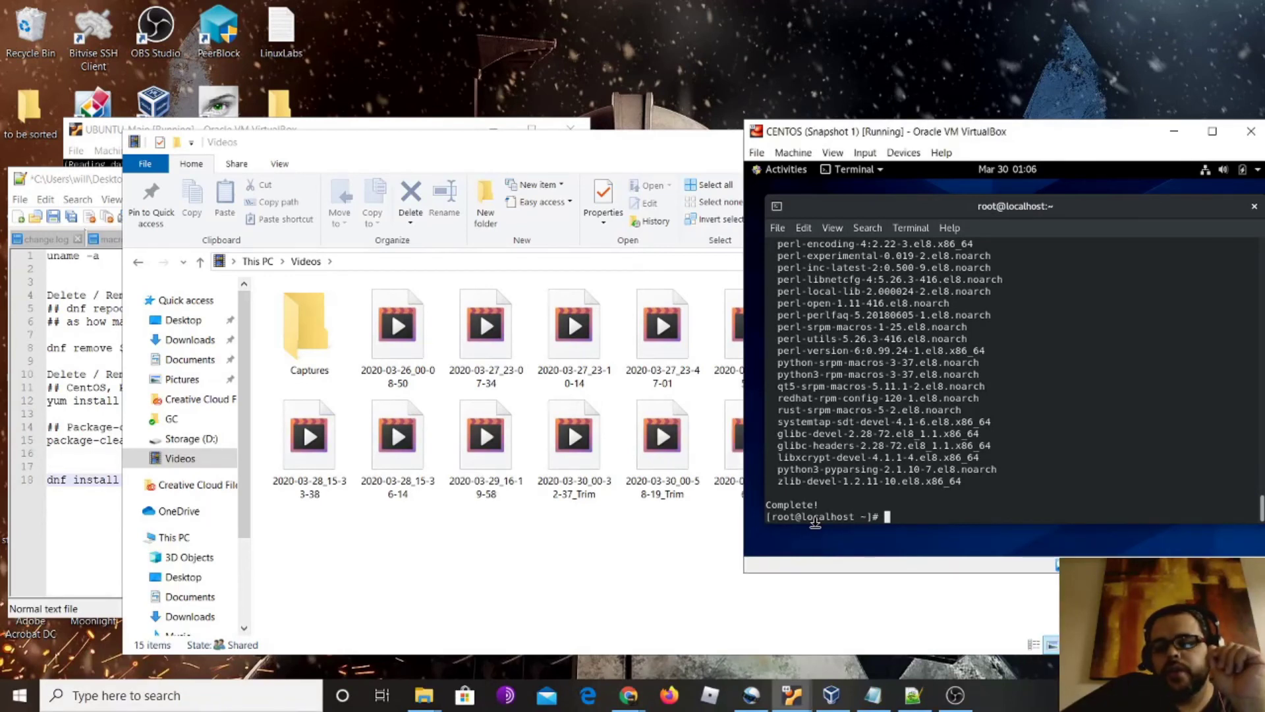
left_click(699, 158)
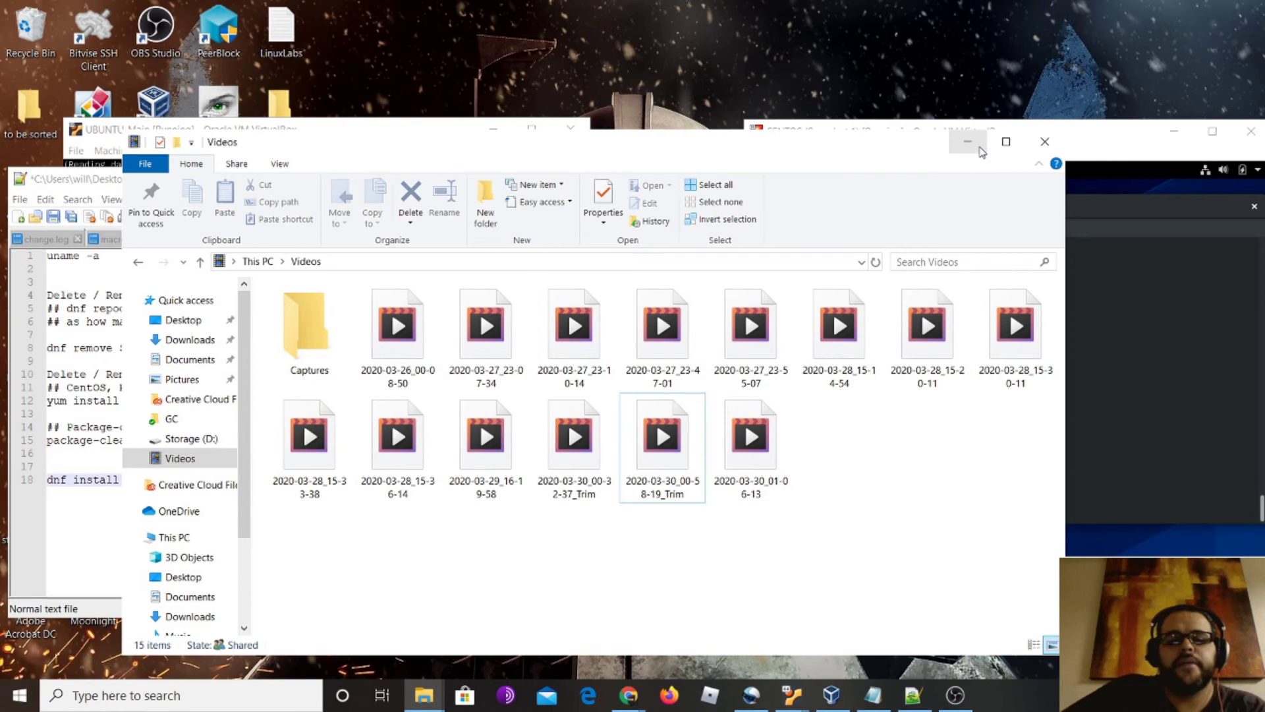
left_click(967, 142)
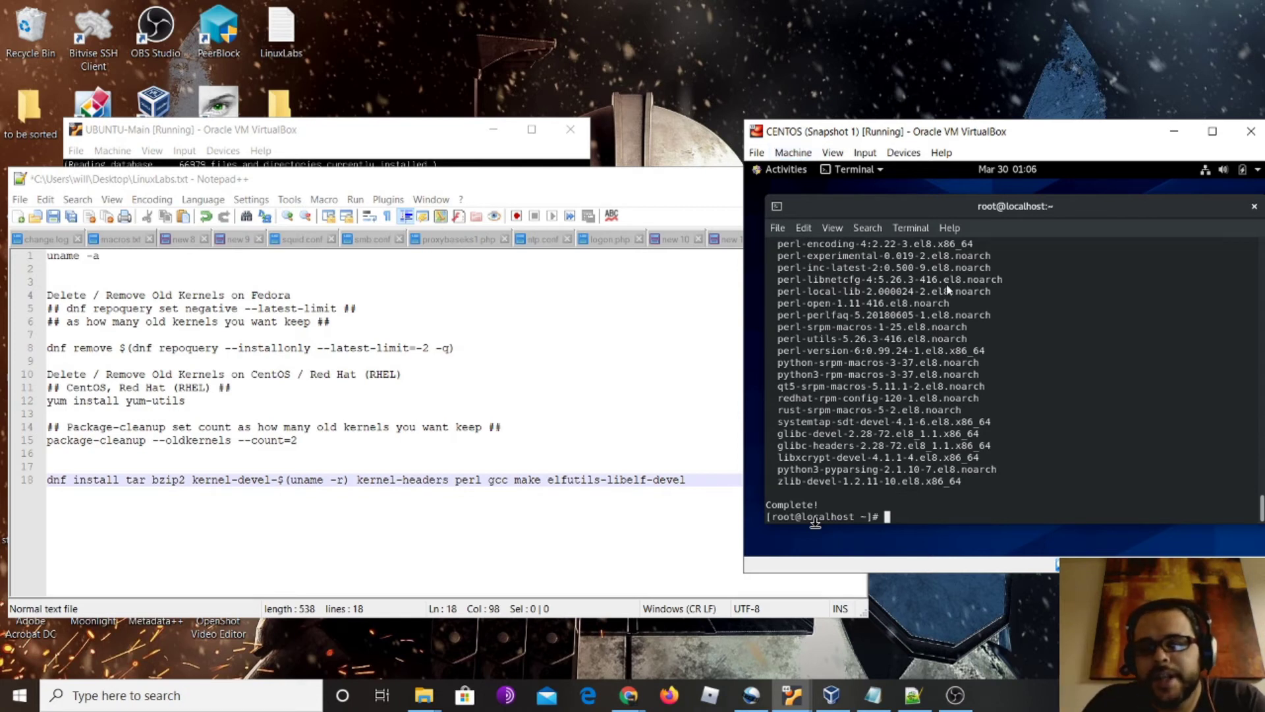
Insert the Guest Additions CD image, allow its autorun, and authenticate to start the installer
left_click(860, 155)
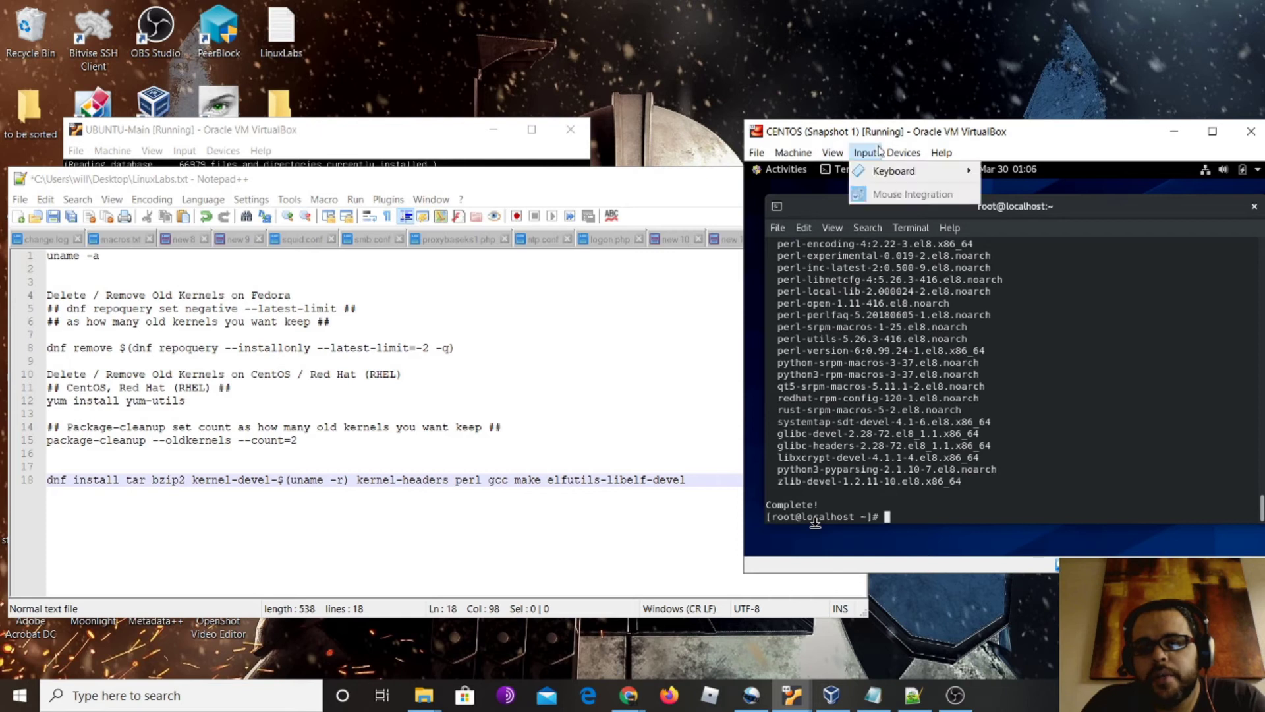
mouse_move(903, 153)
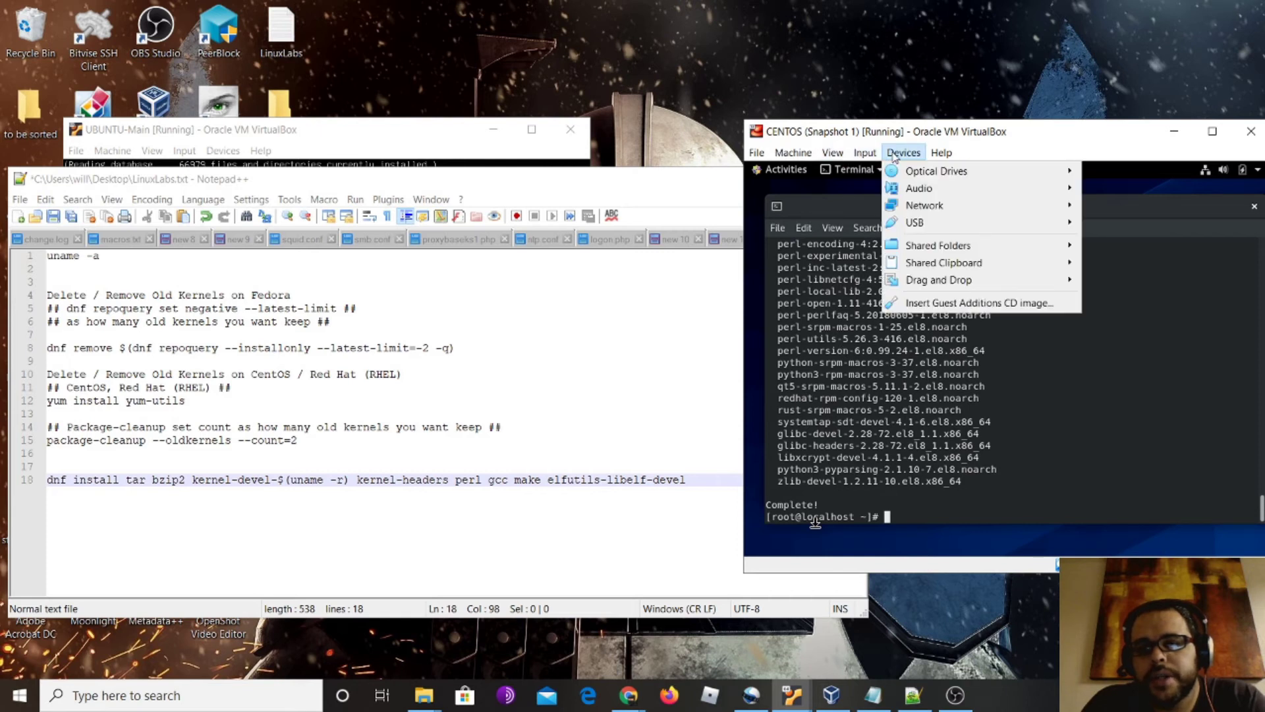
left_click(956, 303)
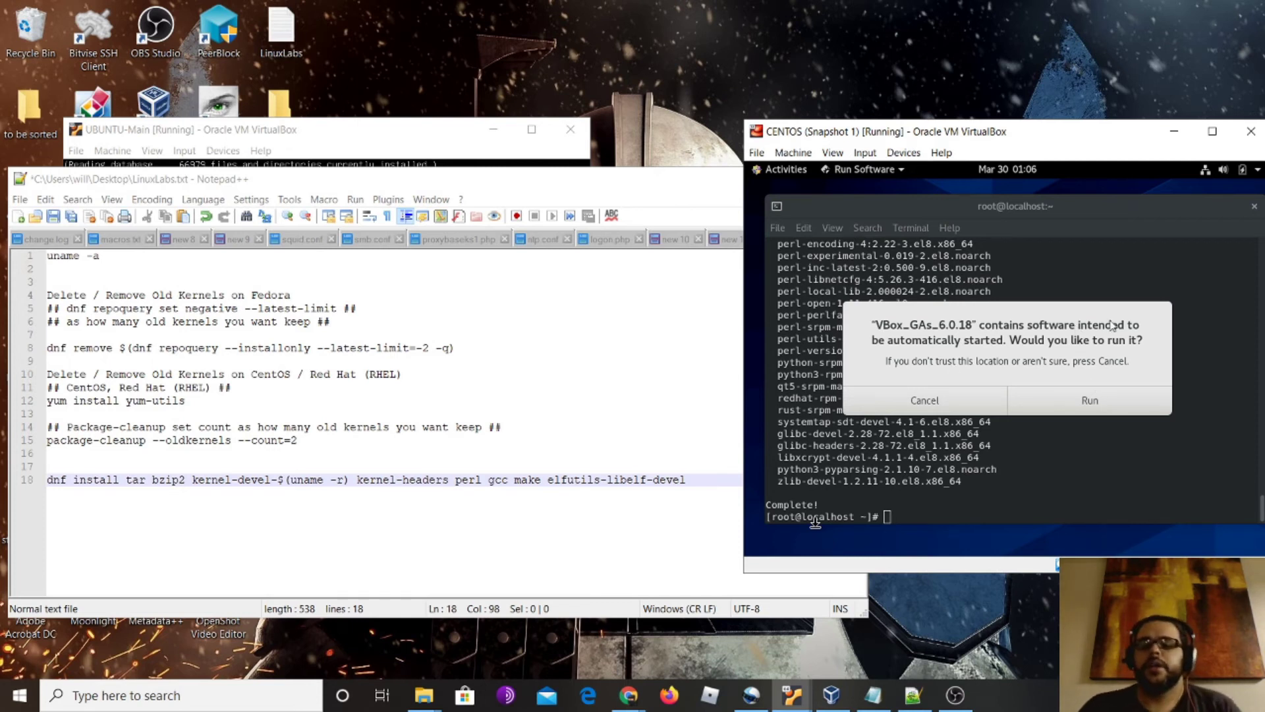
left_click(1090, 401)
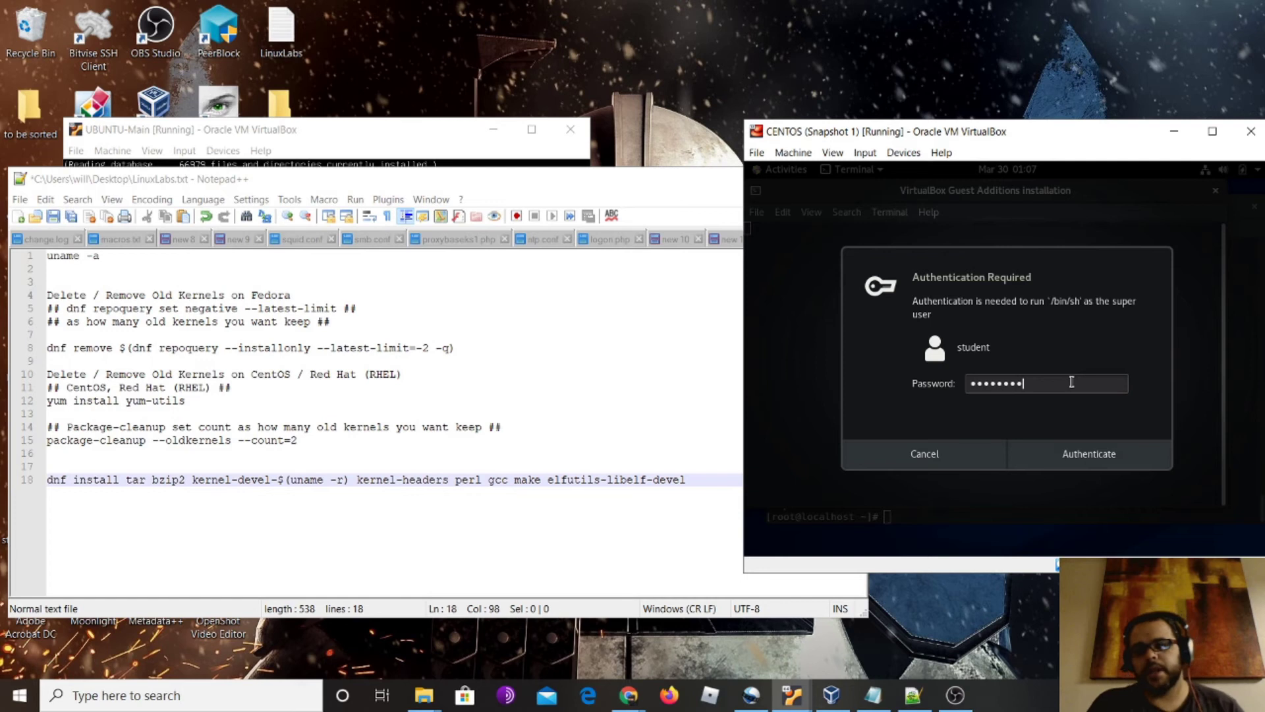
key("Return")
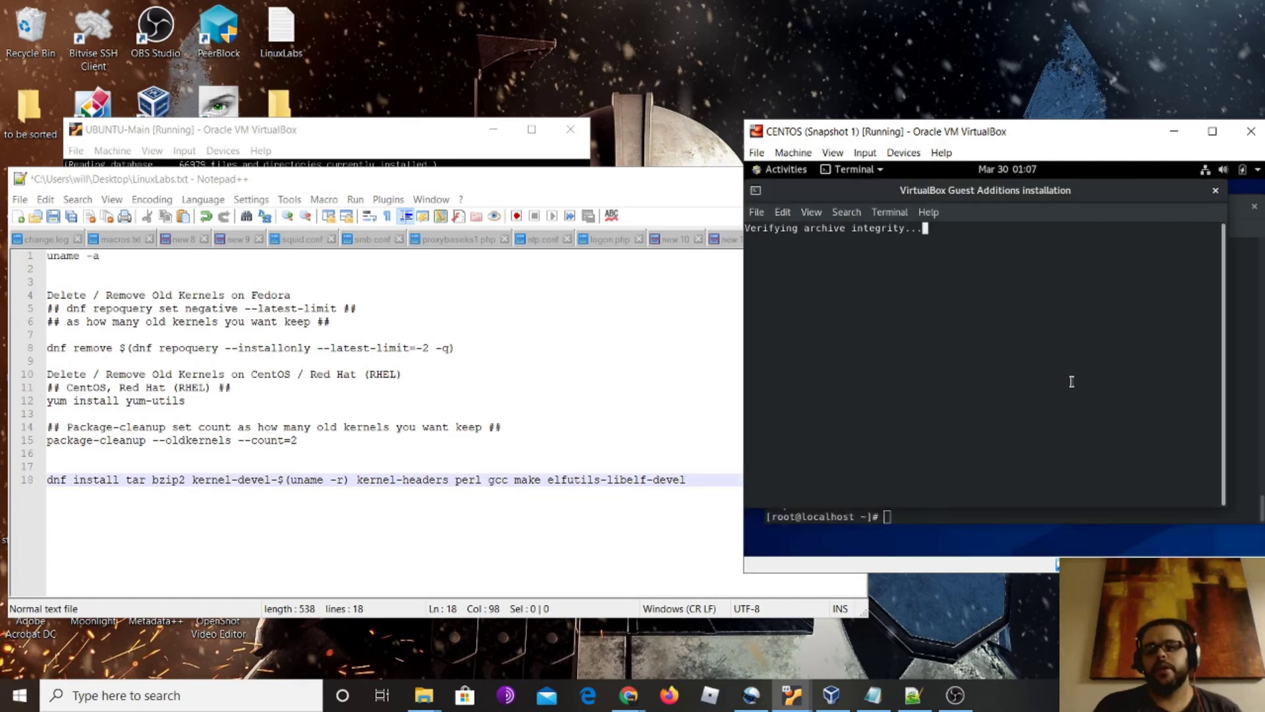
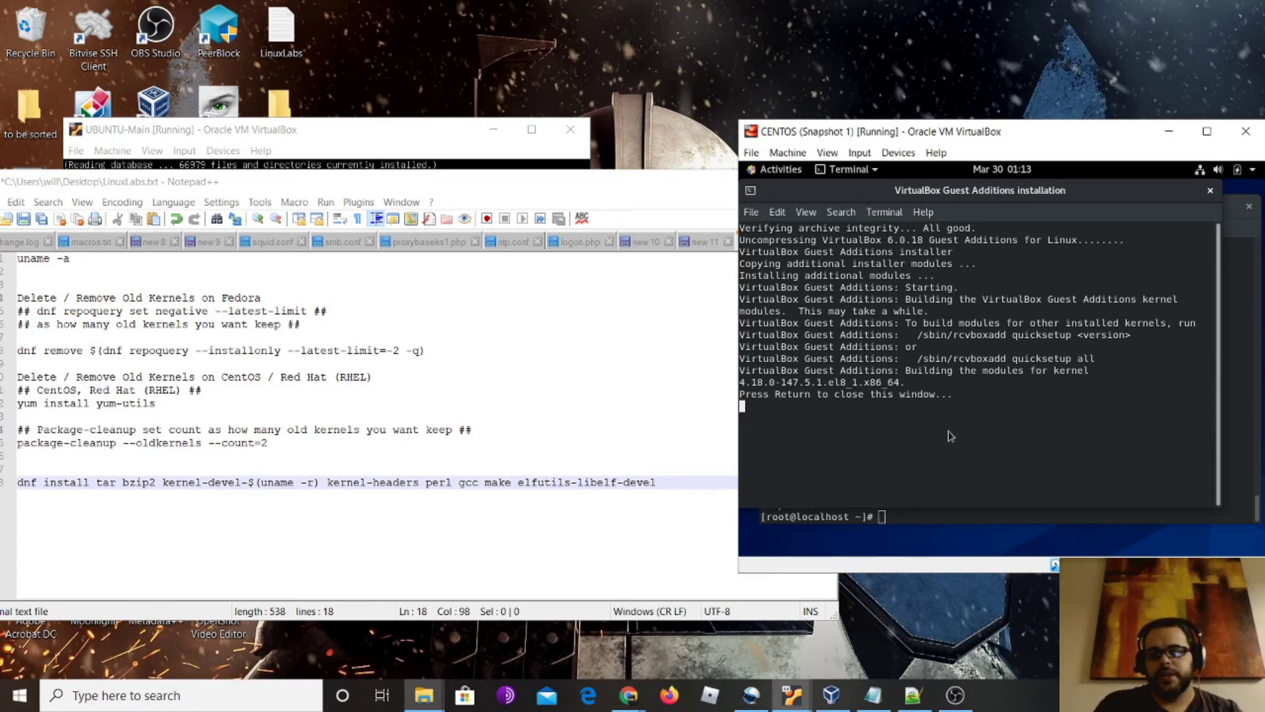
Close the Guest Additions installer and open /etc/sysconfig/network-scripts/ifcfg-enp0s3 in vim
key("Return")
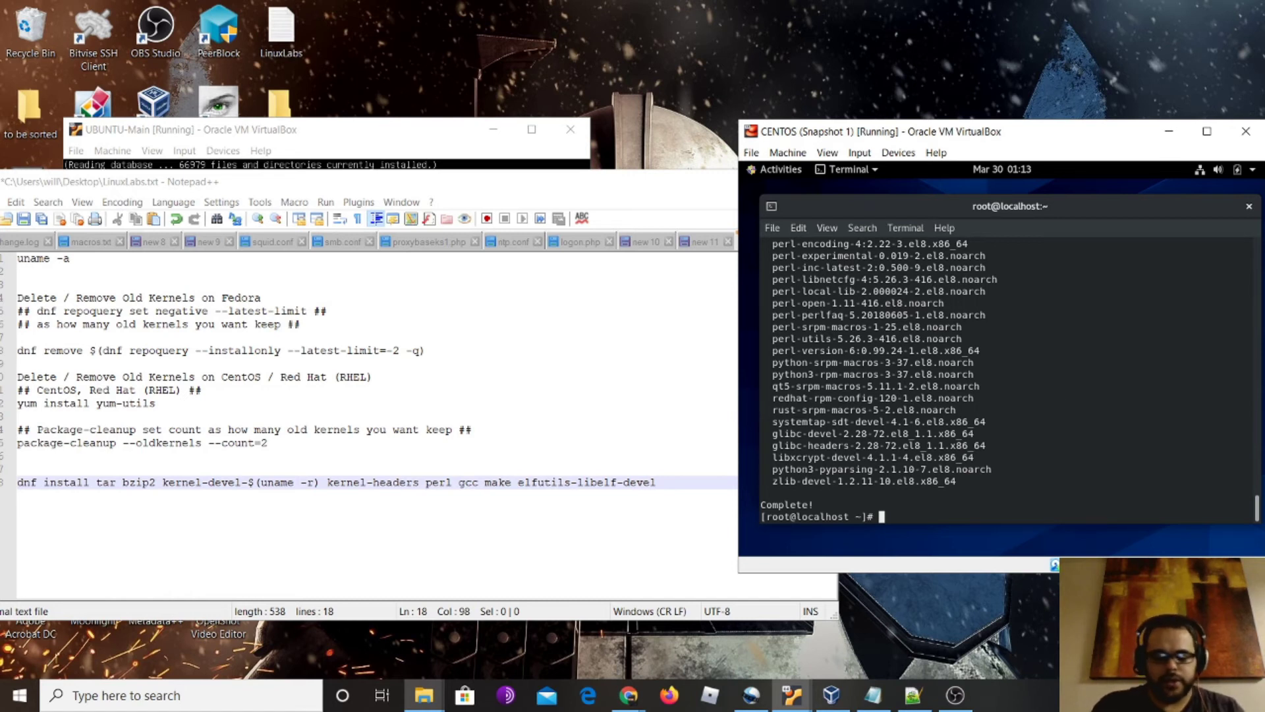
type("vim /")
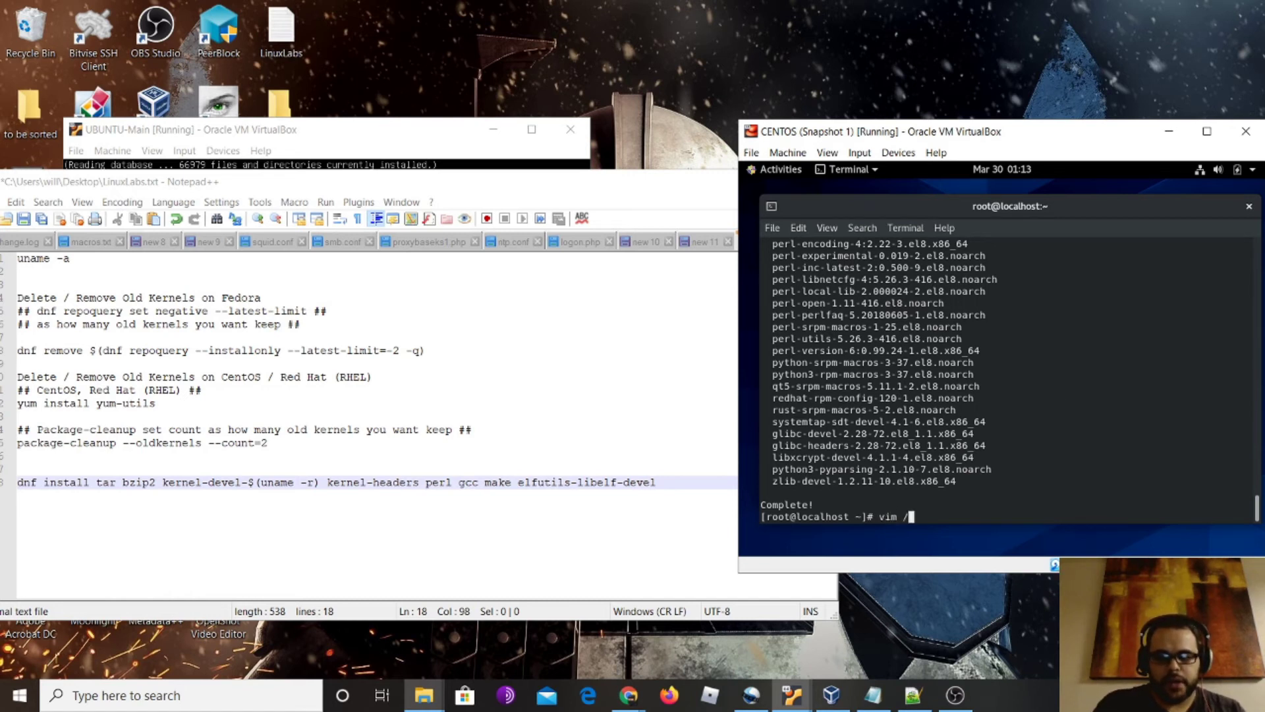
type("etc/")
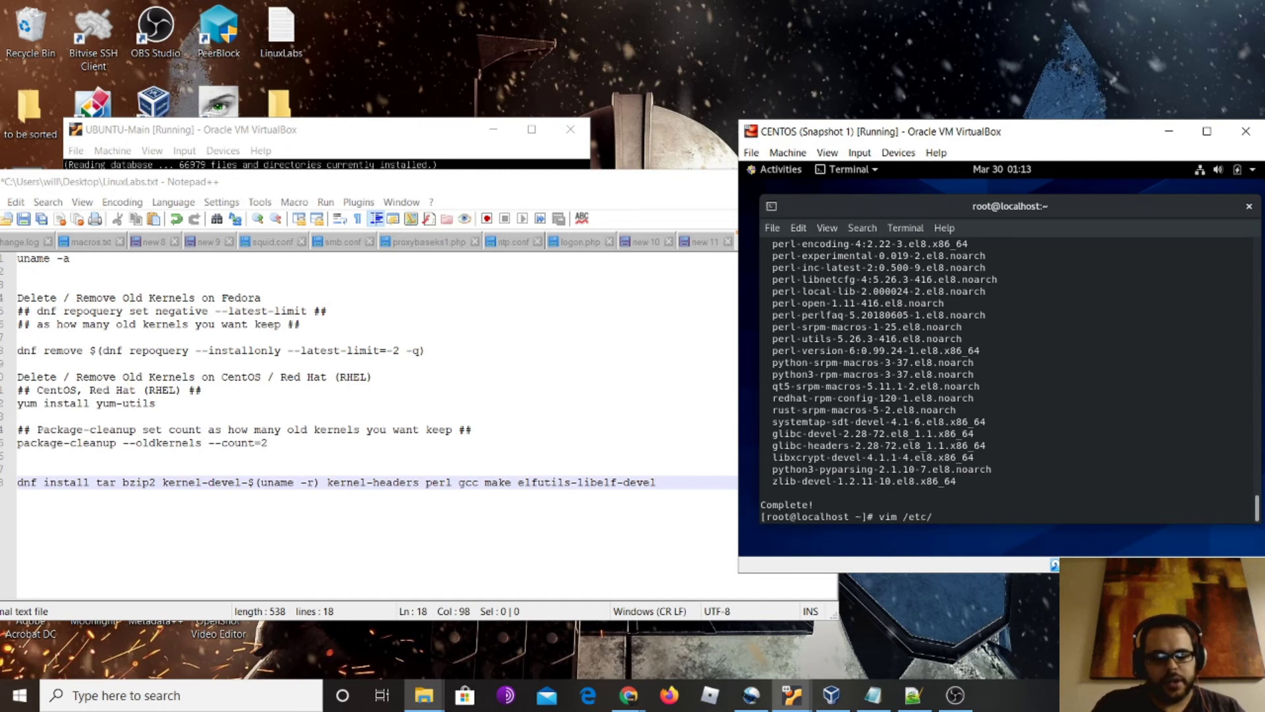
type("sysc")
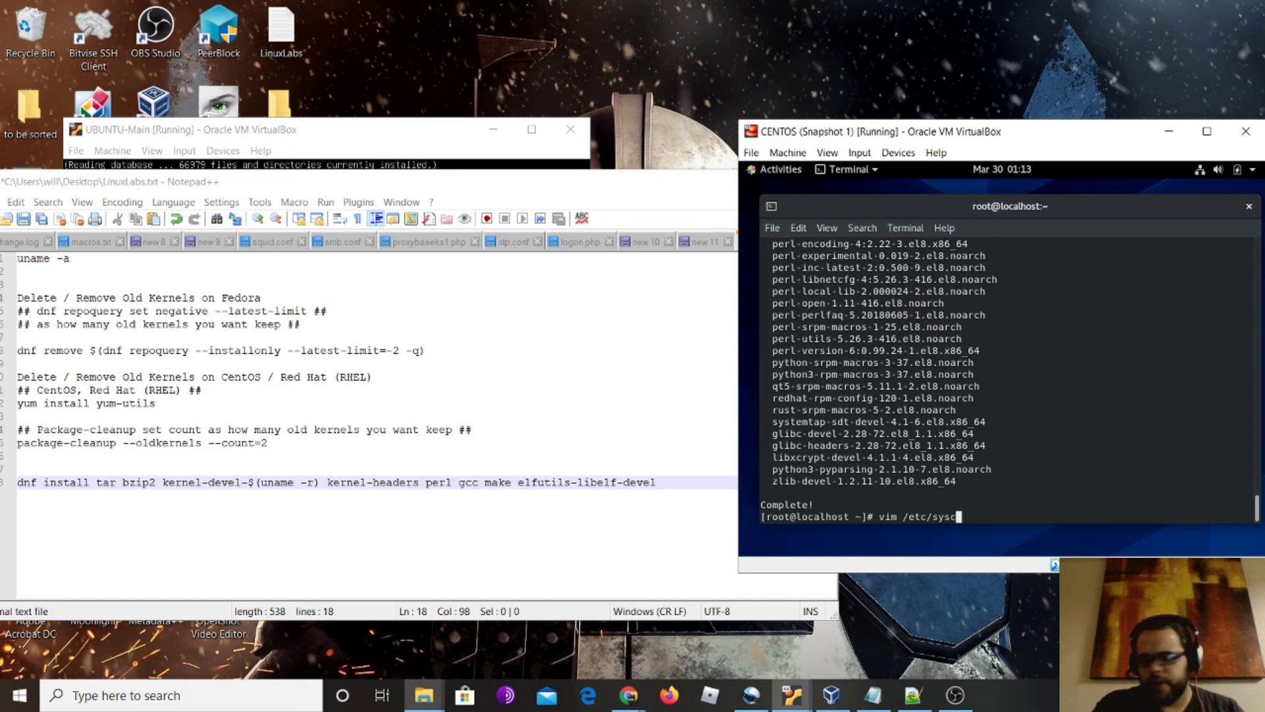
key("Tab")
key("Tab")
key("Tab")
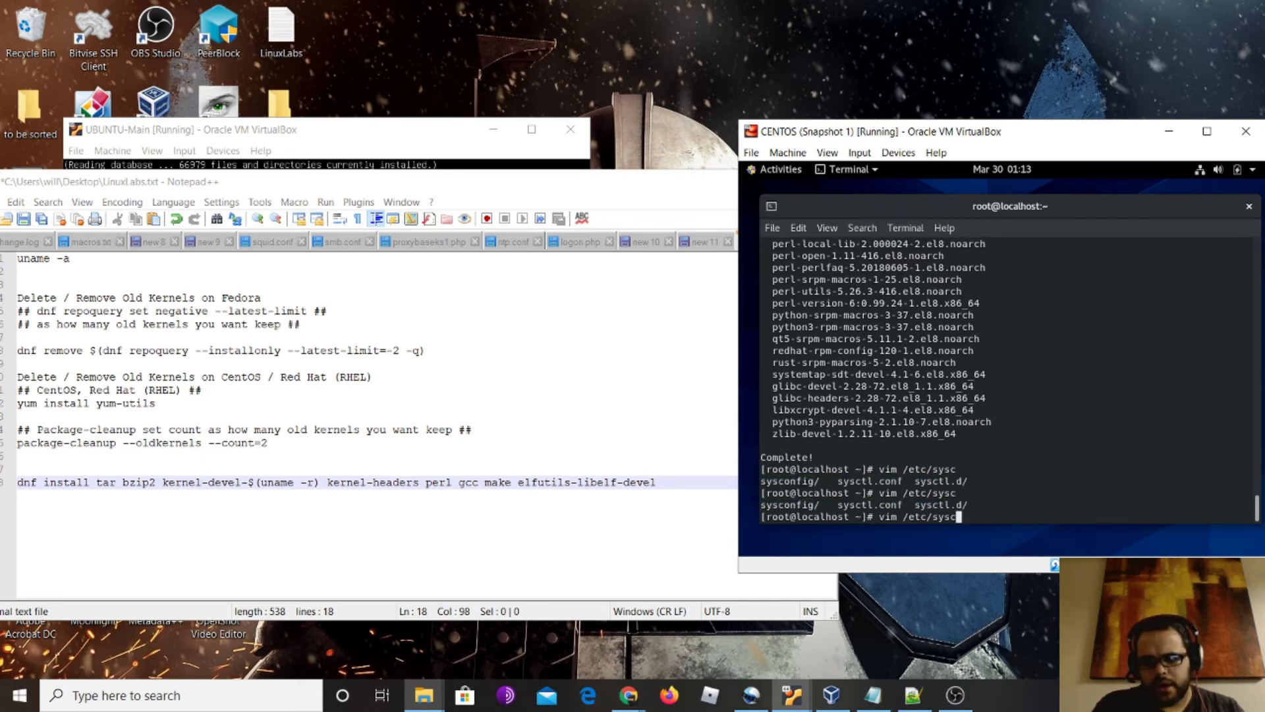
type("onfig/")
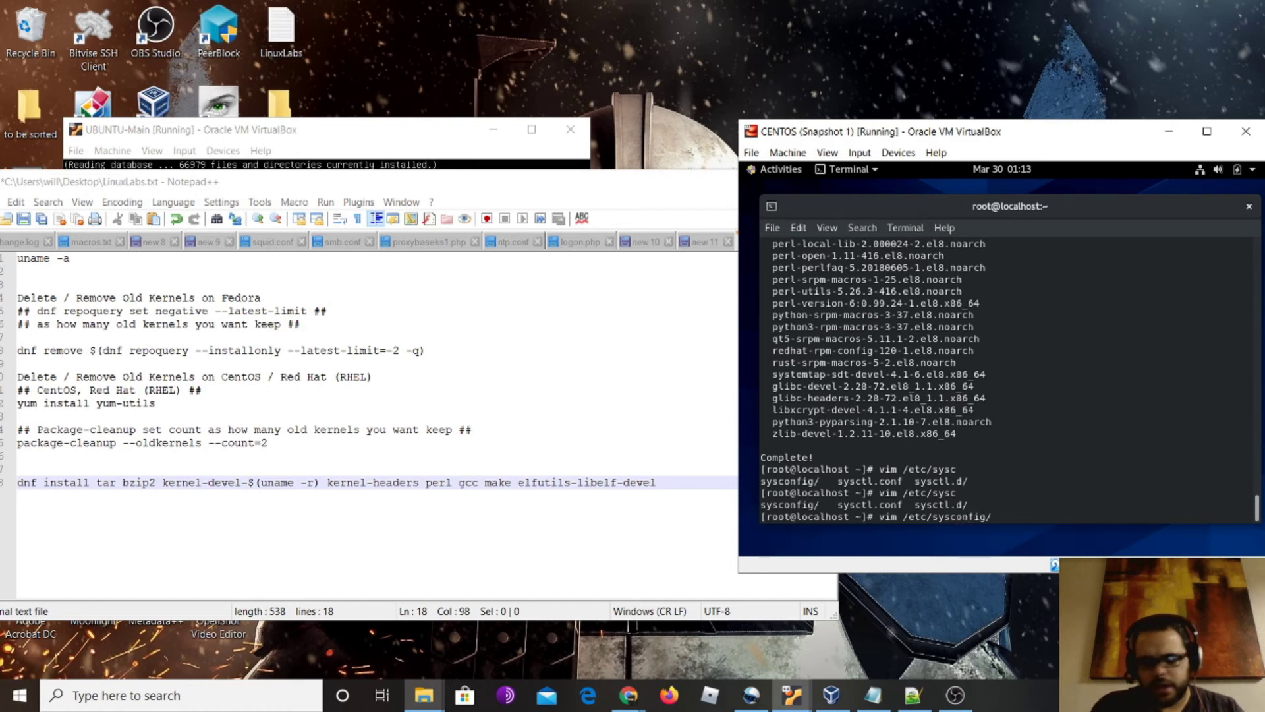
type("network")
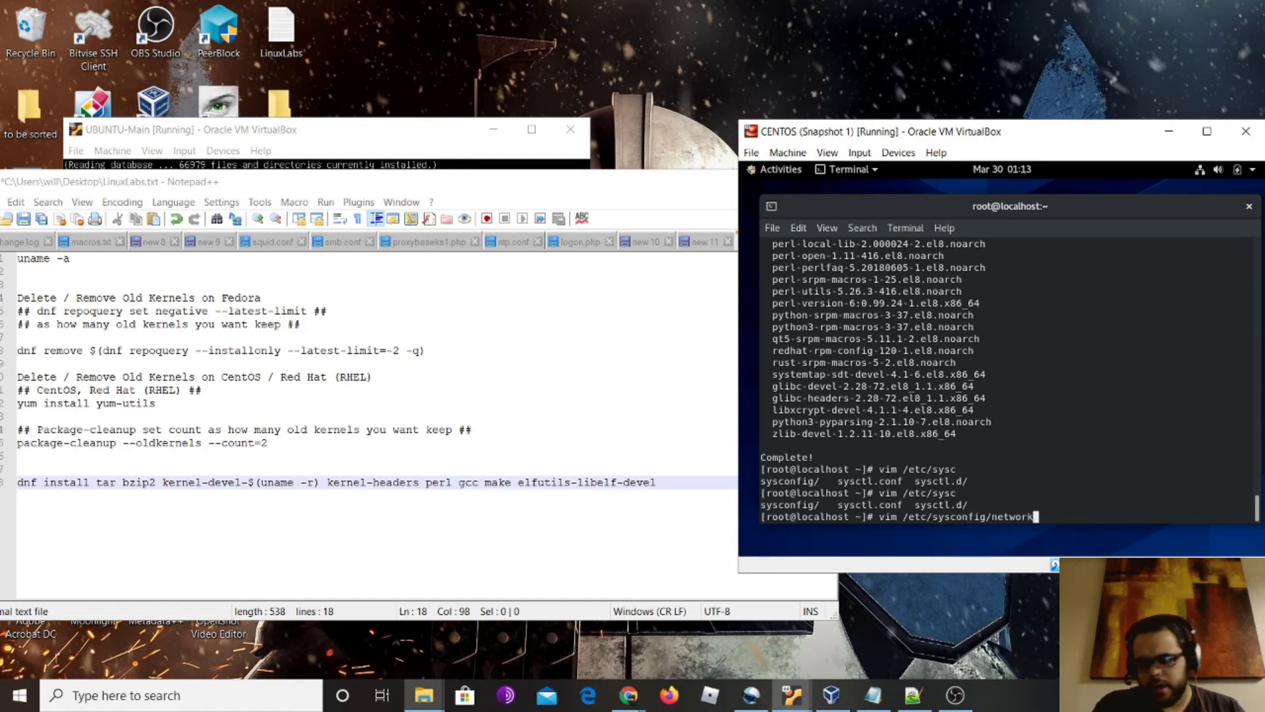
key("Tab")
key("Tab")
key("Tab")
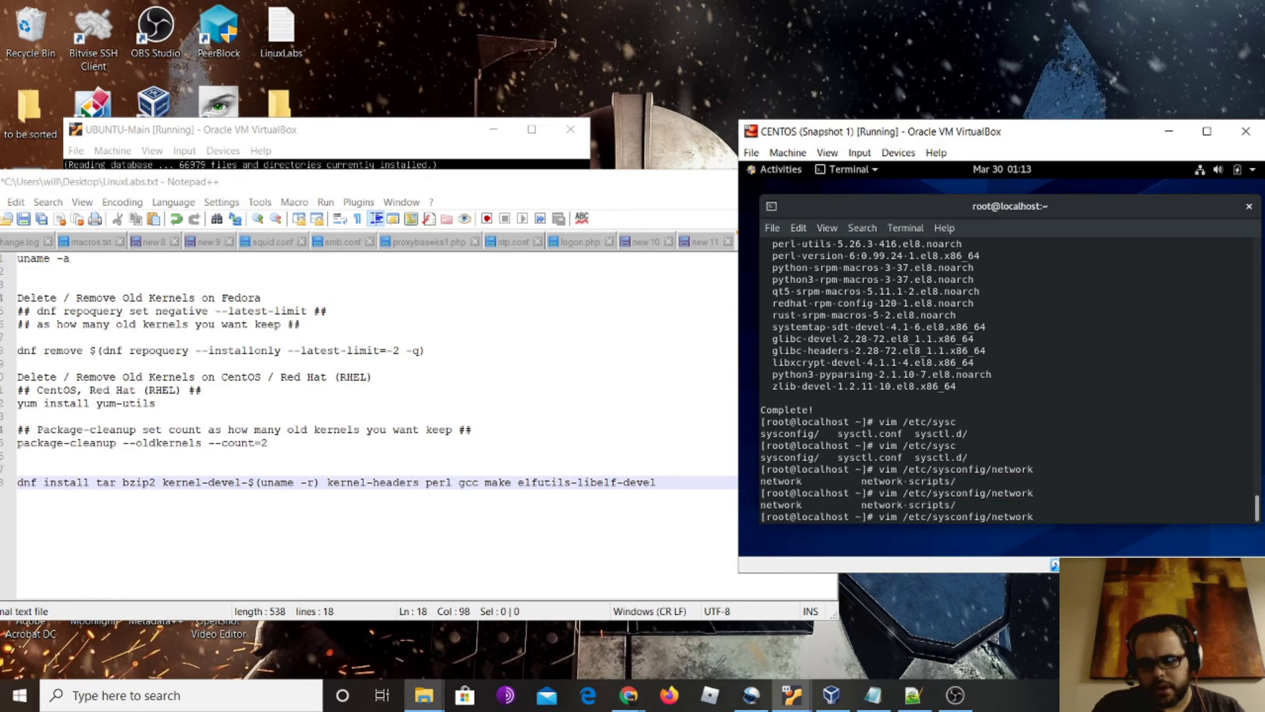
type("-scri")
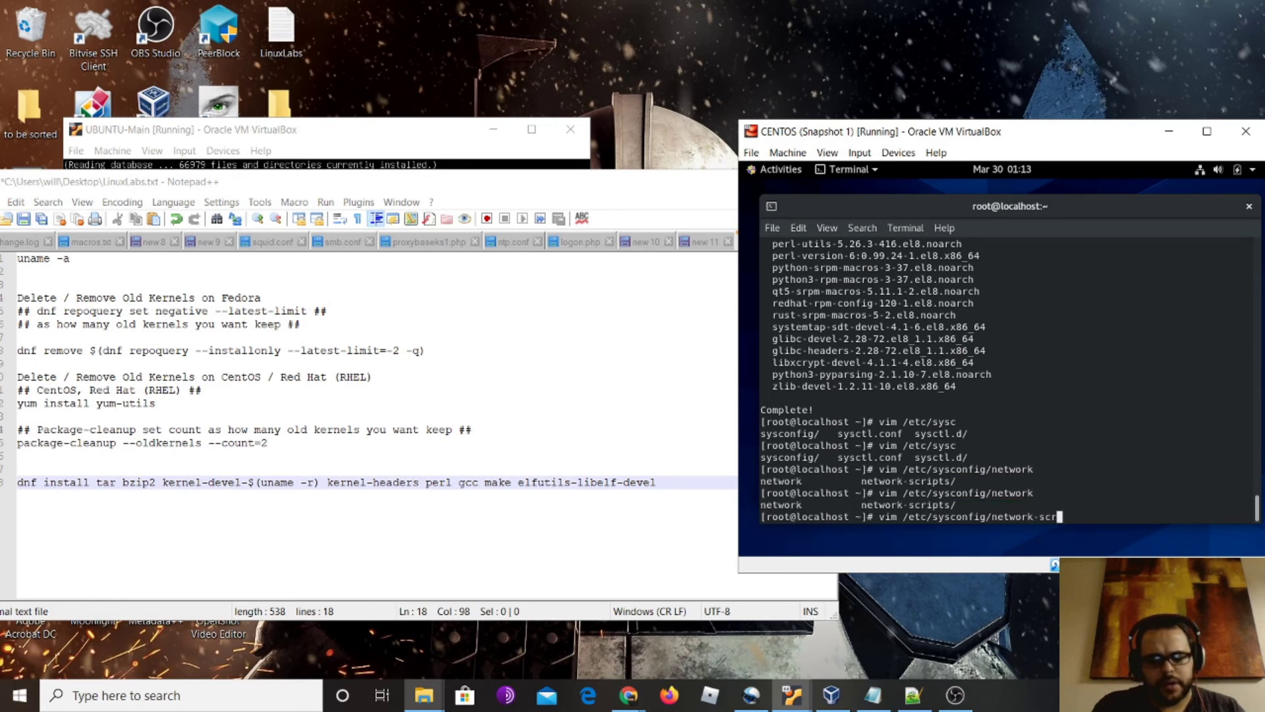
key("Tab")
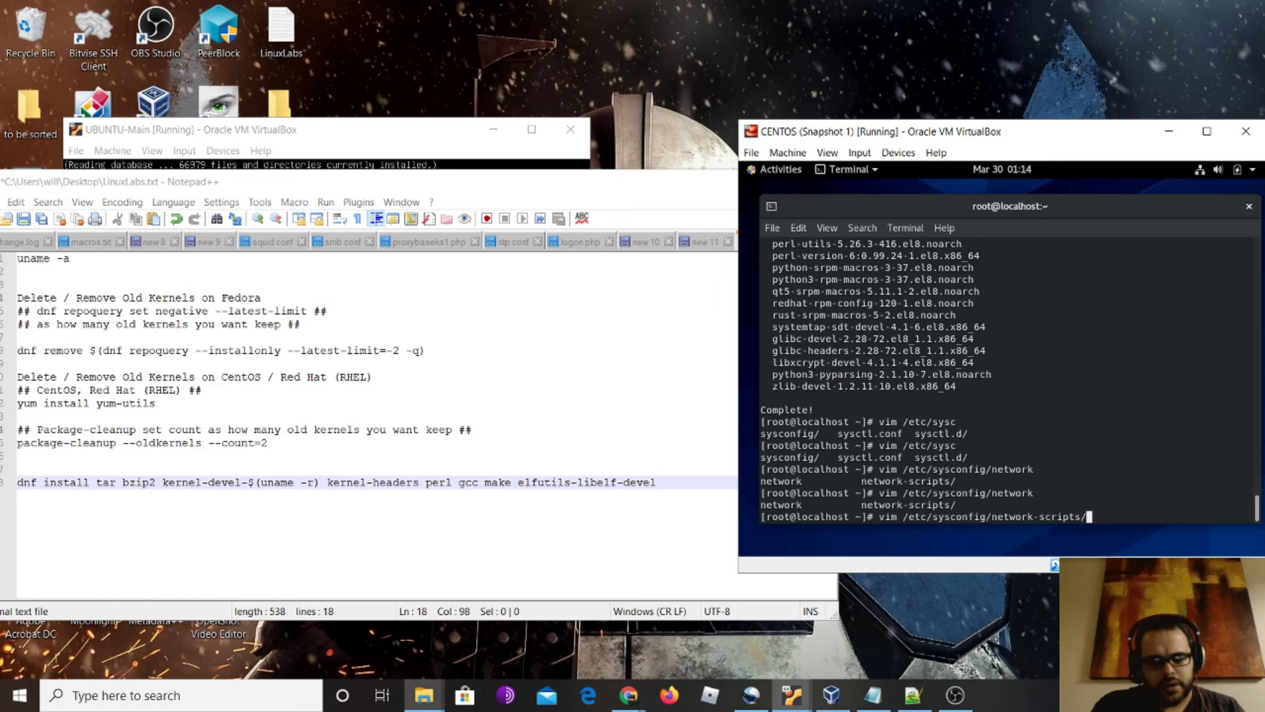
type("i")
key("Tab")
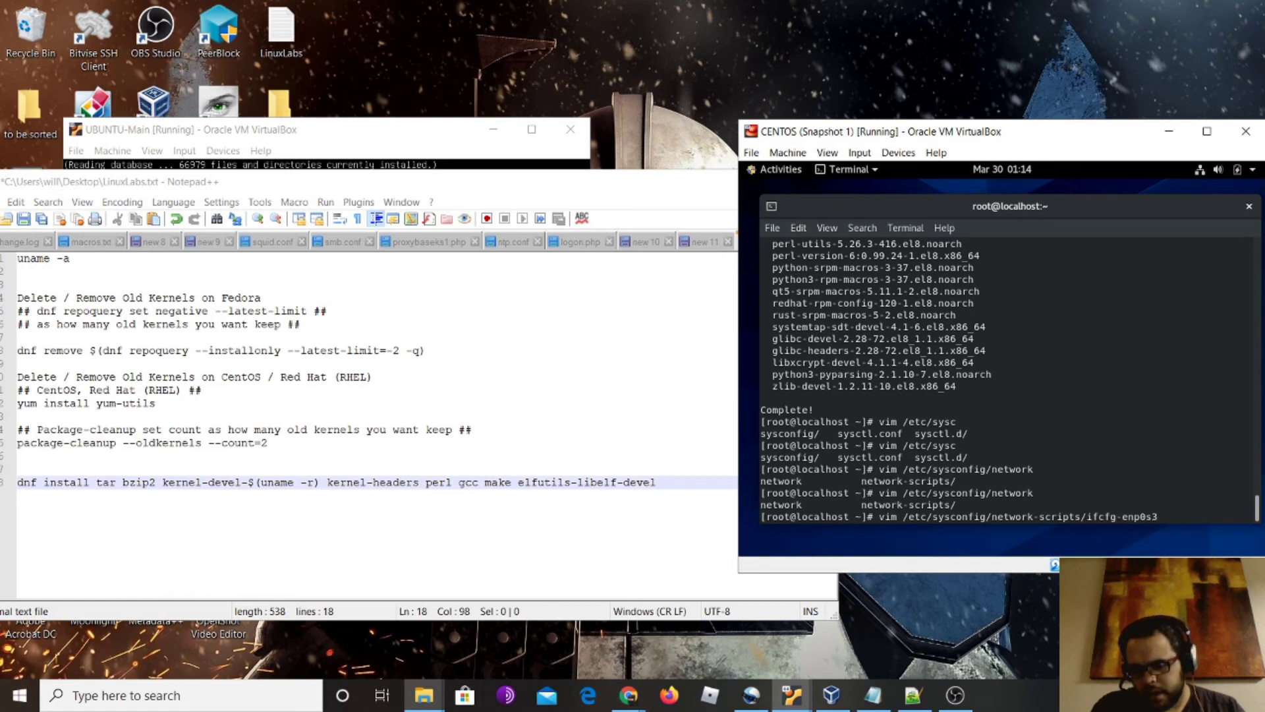
key("Return")
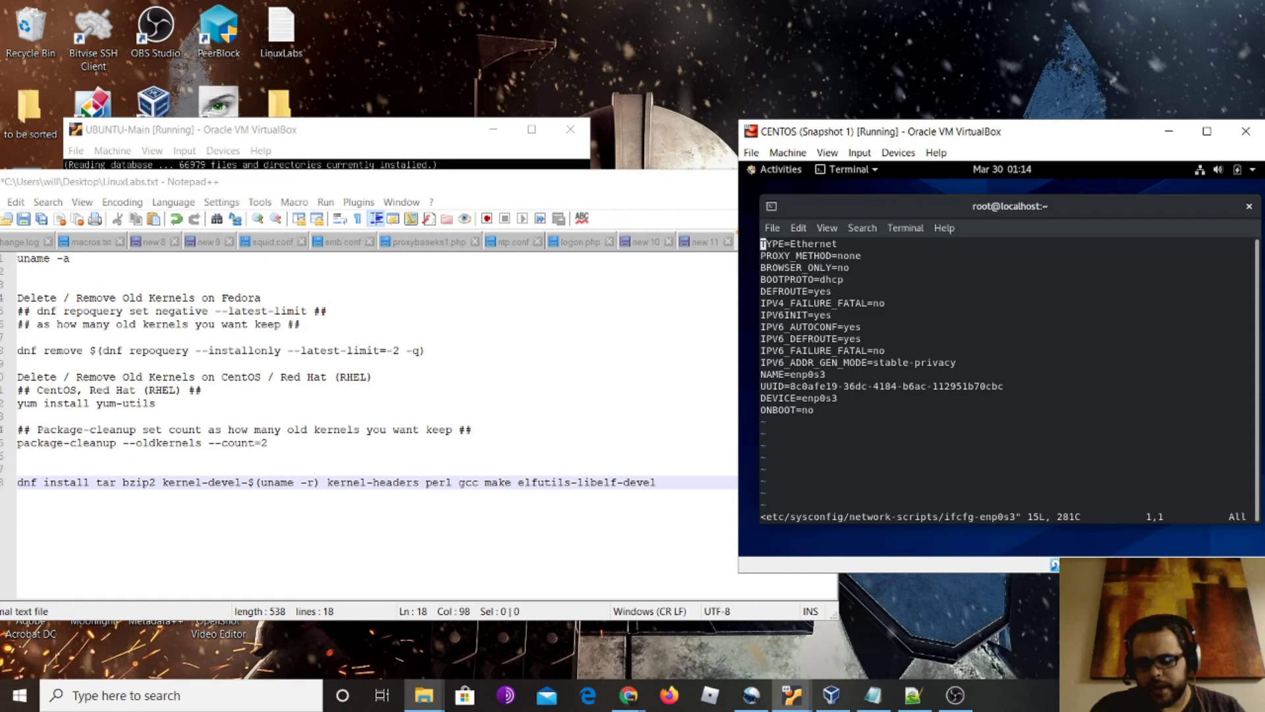
Change the ONBOOT value from no to yes in ifcfg-enp0s3
key("Down")
key("Down")
key("Down")
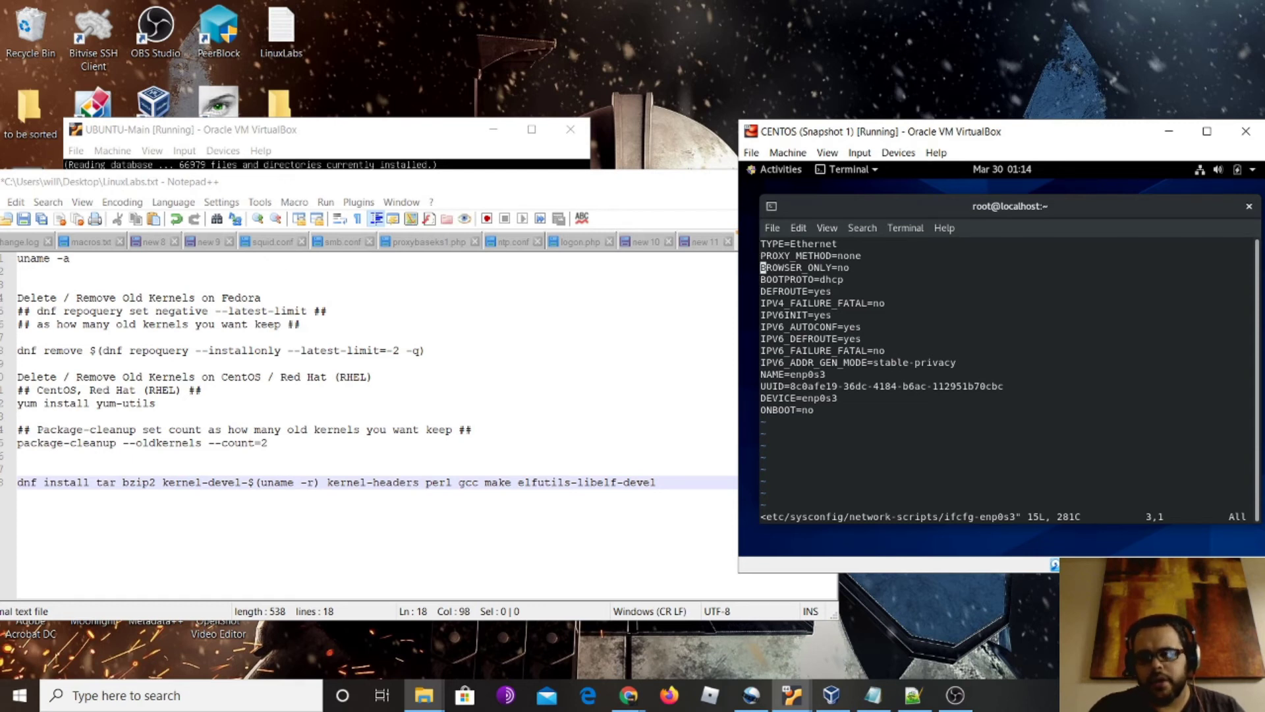
key("Down")
key("Down")
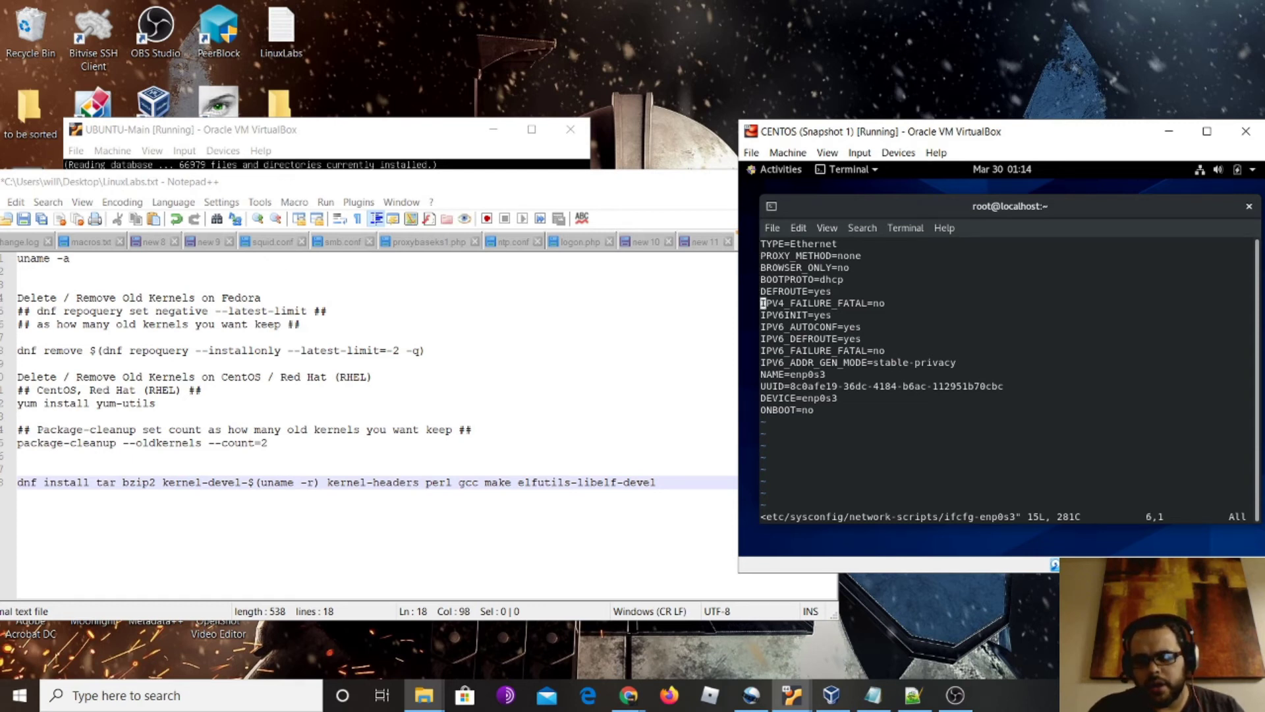
key("Up")
key("Up")
key("Up")
key("Down")
key("Down")
key("Down")
key("Down")
key("Down")
key("Down")
key("Down")
key("Down")
key("Down")
key("Down")
key("Down")
key("Down")
key("Right")
key("Right")
key("Right")
key("Right")
key("Right")
key("Right")
key("Right")
key("Right")
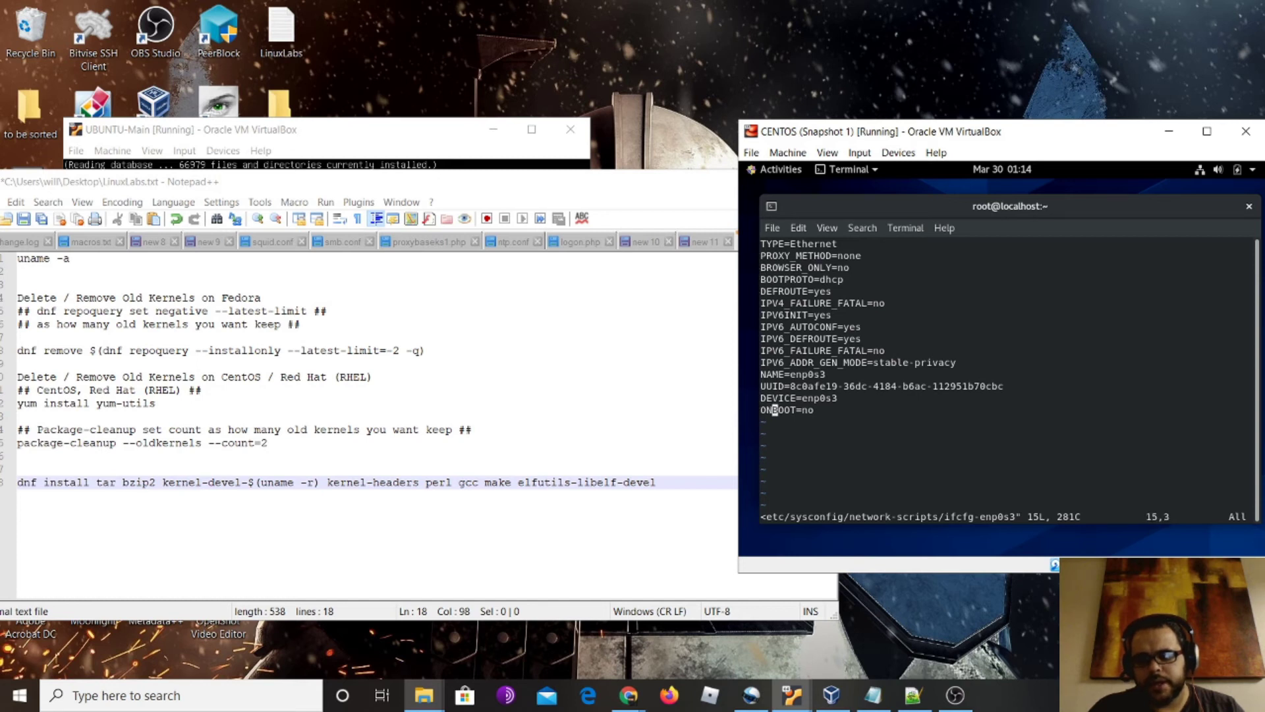
key("Left")
key("Left")
key("Left")
key("Left")
key("Left")
key("Left")
key("Left")
key("Left")
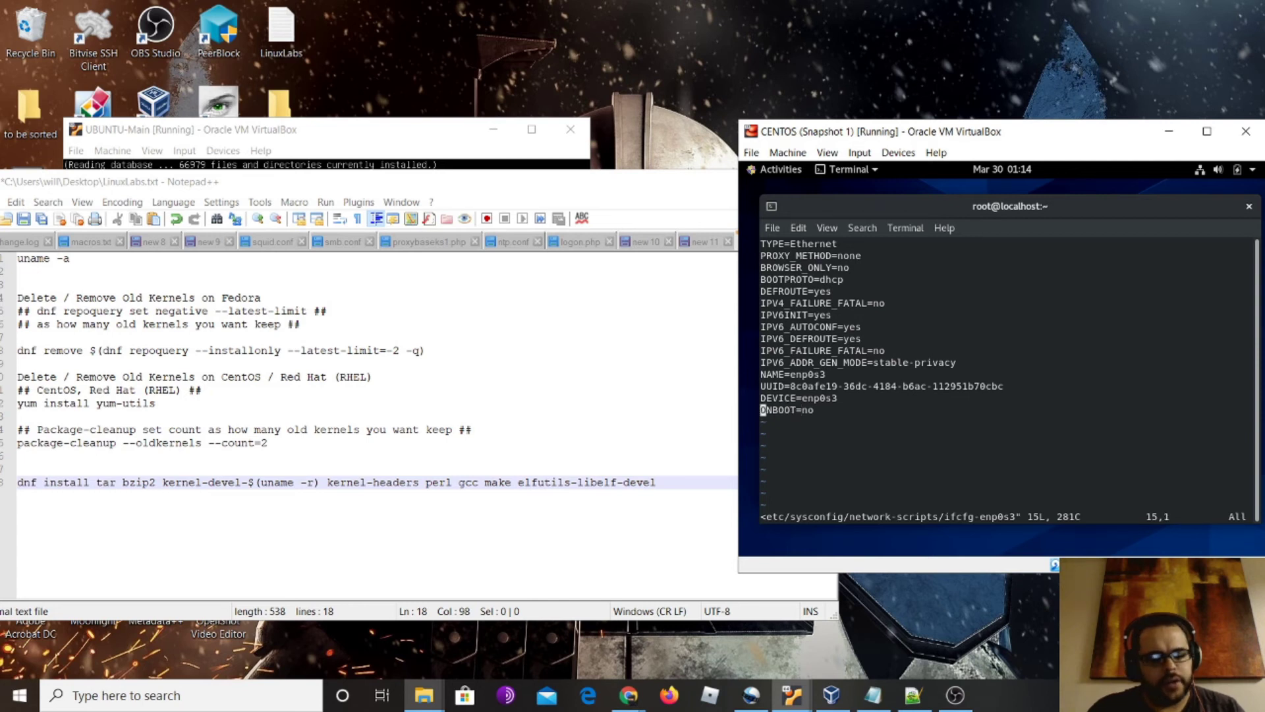
key("shift+a")
key("BackSpace")
key("BackSpace")
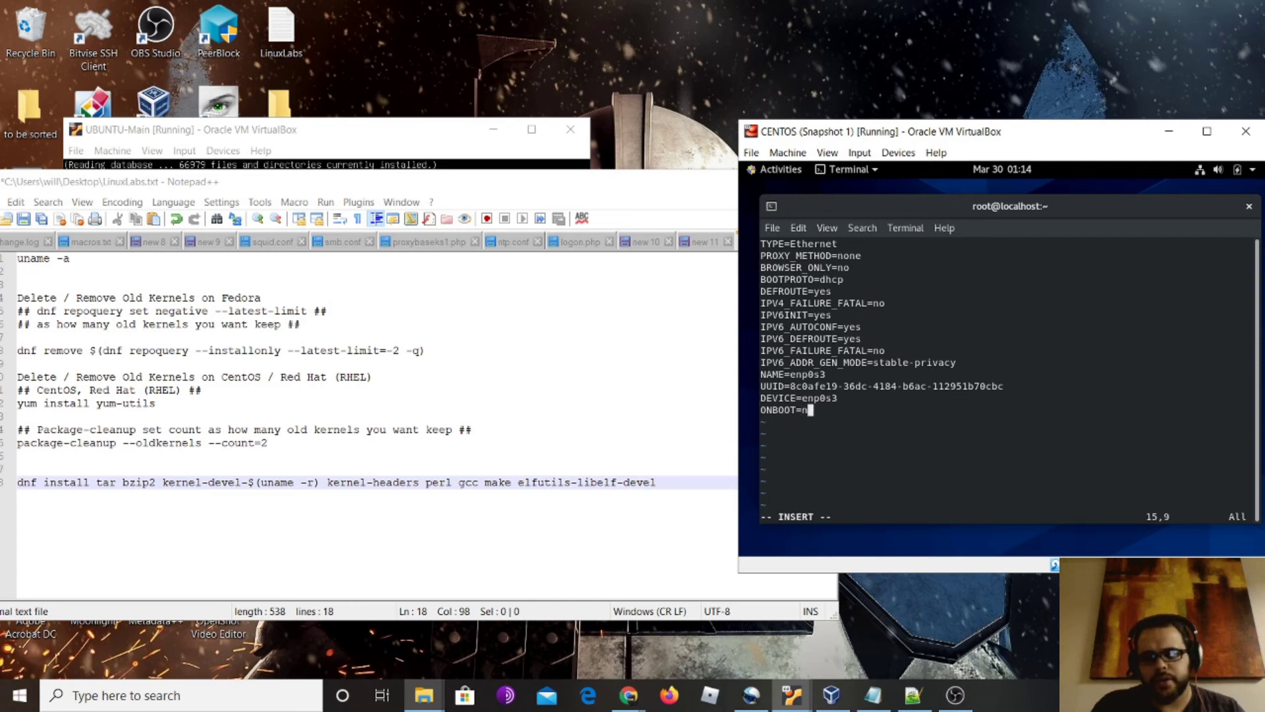
type("yes")
Save the file and quit vim with :wq, then type the reboot command
key("Escape")
type(":wq")
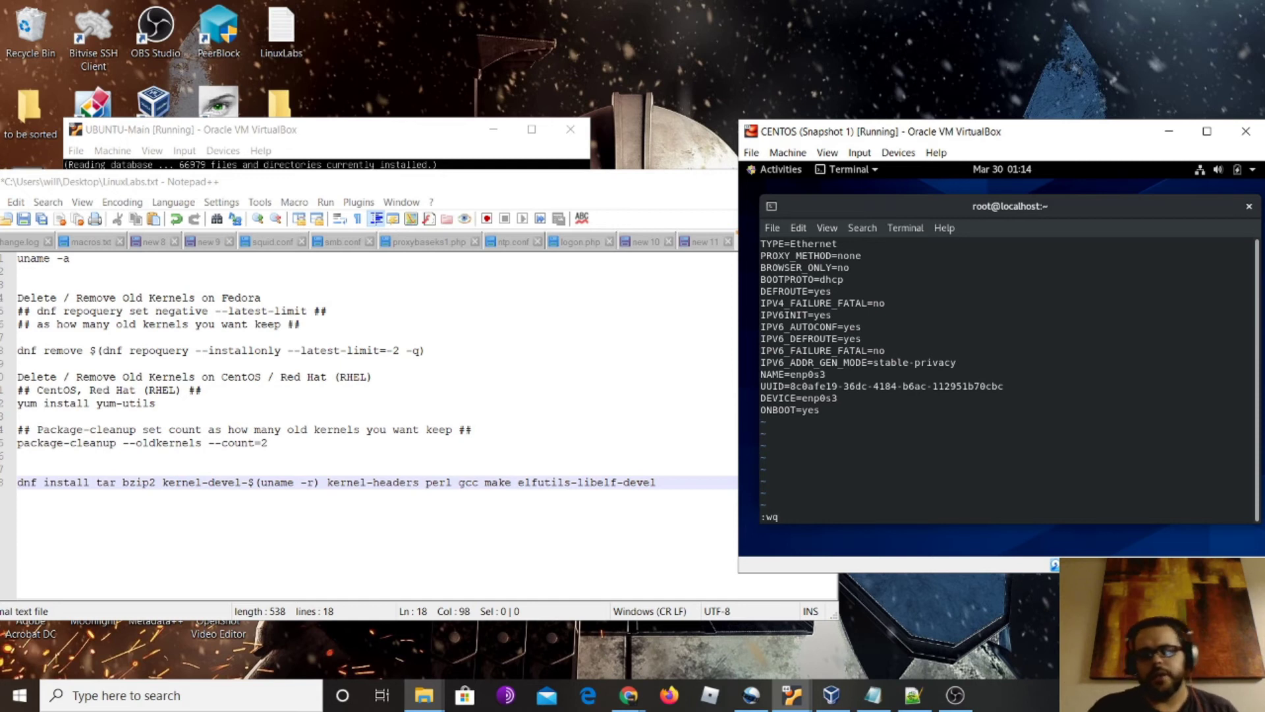
key("Return")
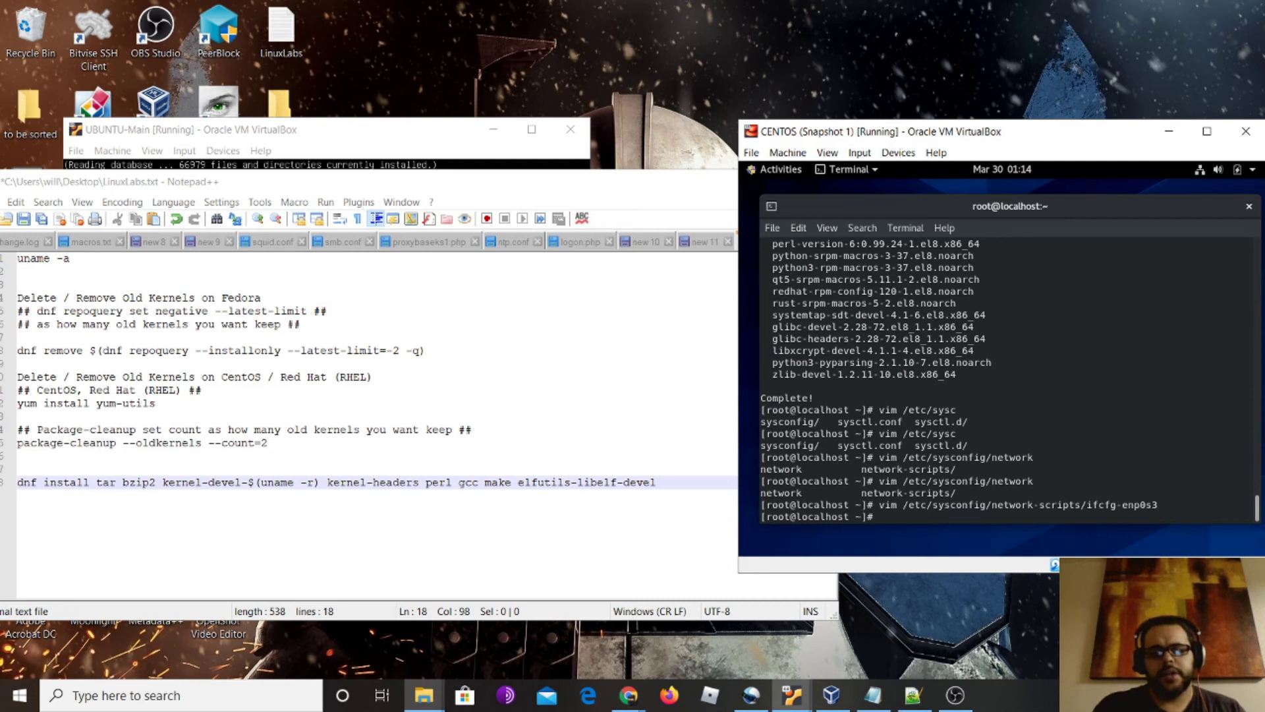
type("reboot")
Reboot the CentOS VM, shift its window aside, and bring the LinuxLabs.txt notes to the front
key("Return")
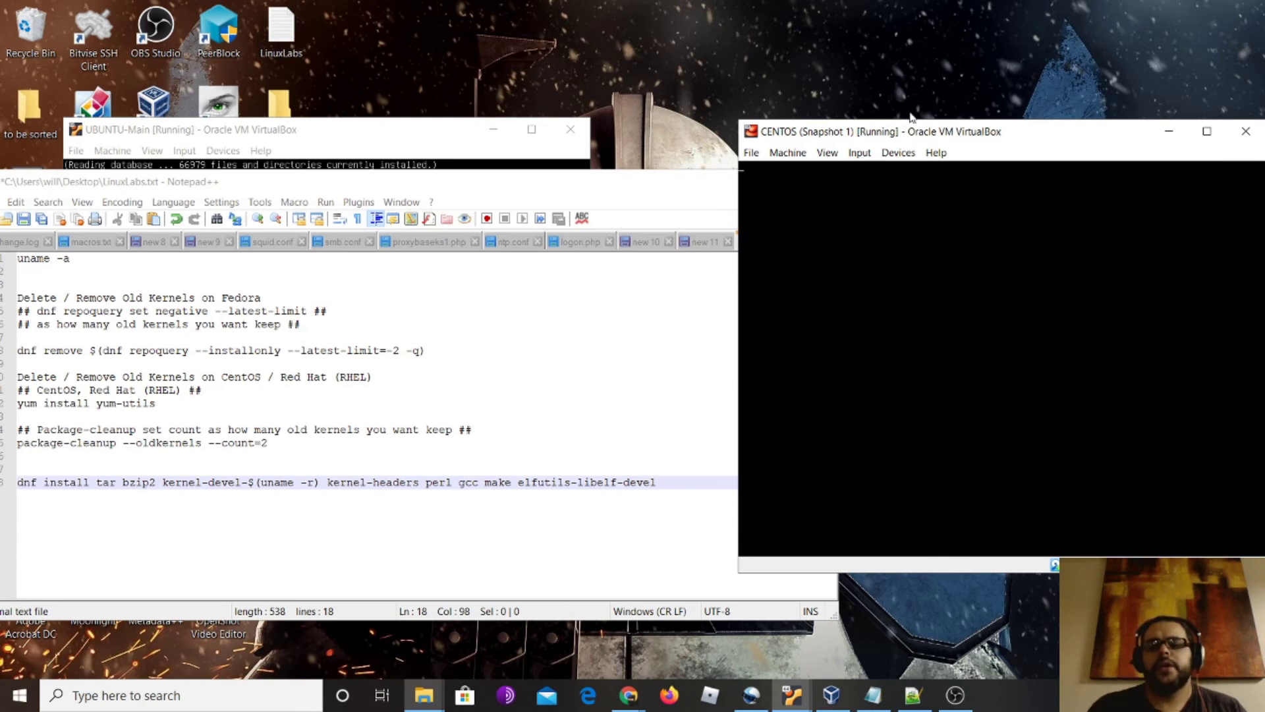
left_click_drag(1009, 131, 735, 64)
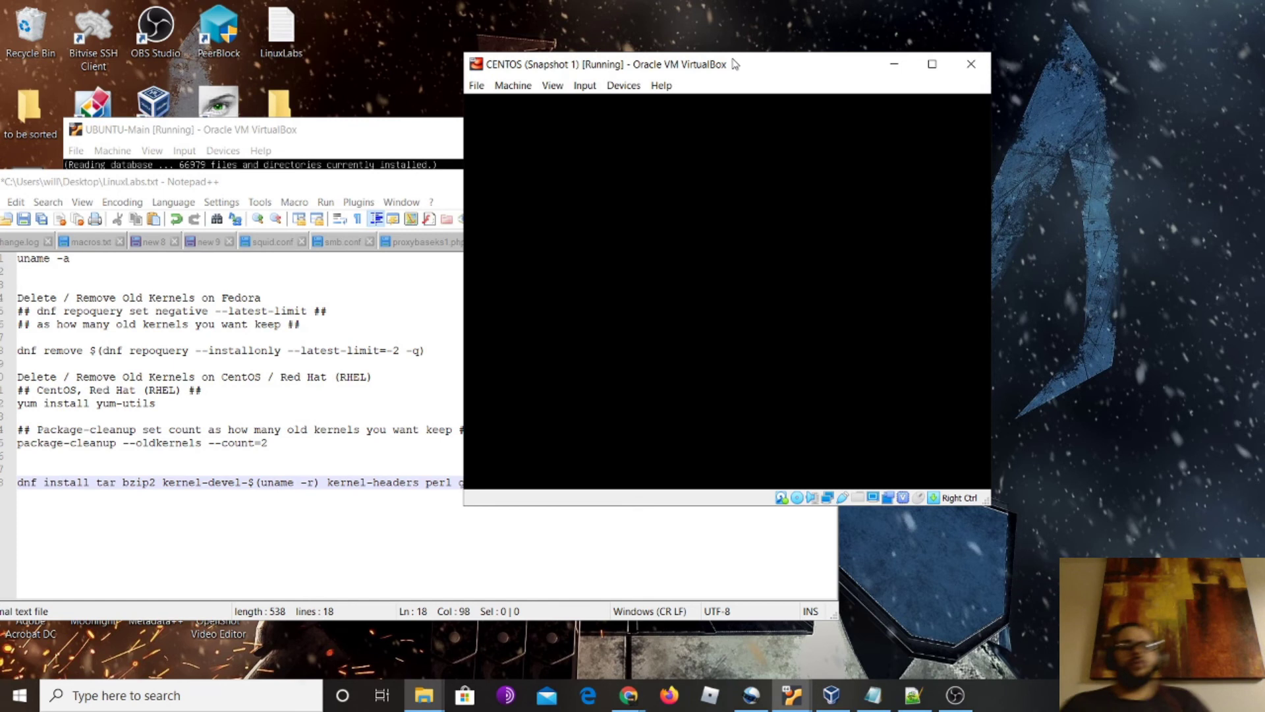
left_click_drag(735, 64, 897, 101)
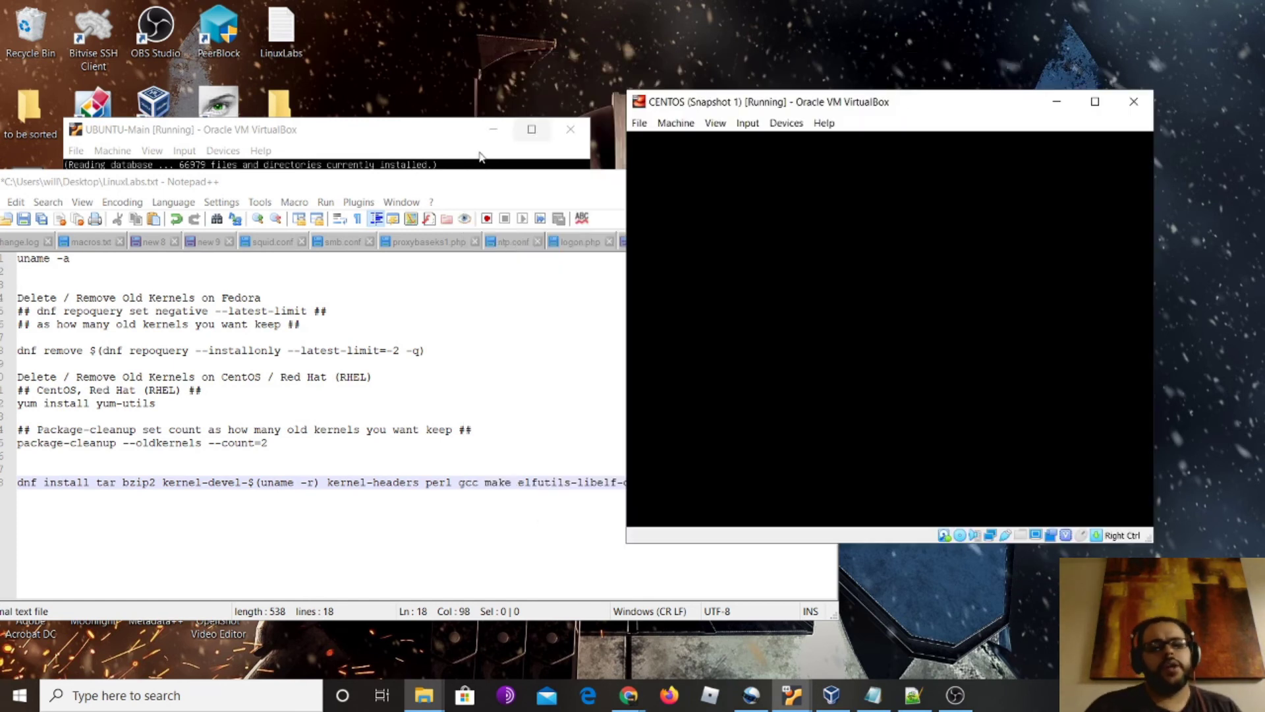
left_click(287, 181)
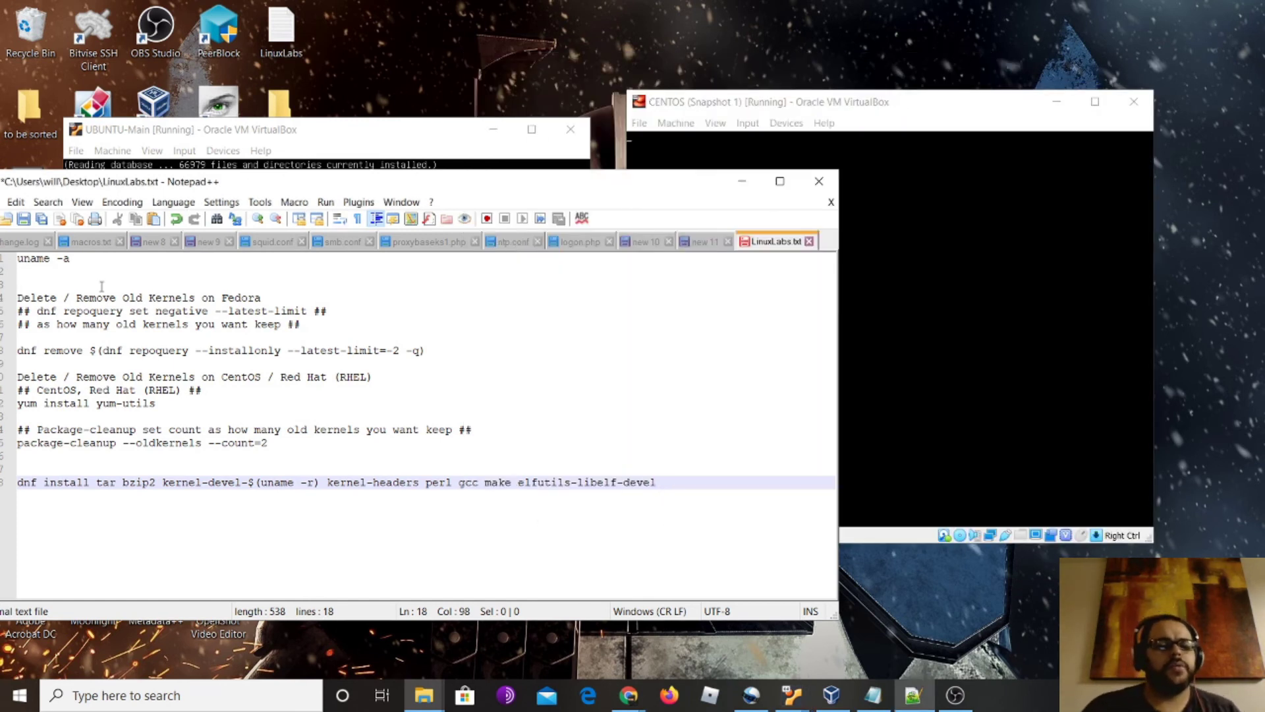
Add 'uname -r' below uname -a and 'yum remove kernel.' after the package-cleanup line
left_click(77, 261)
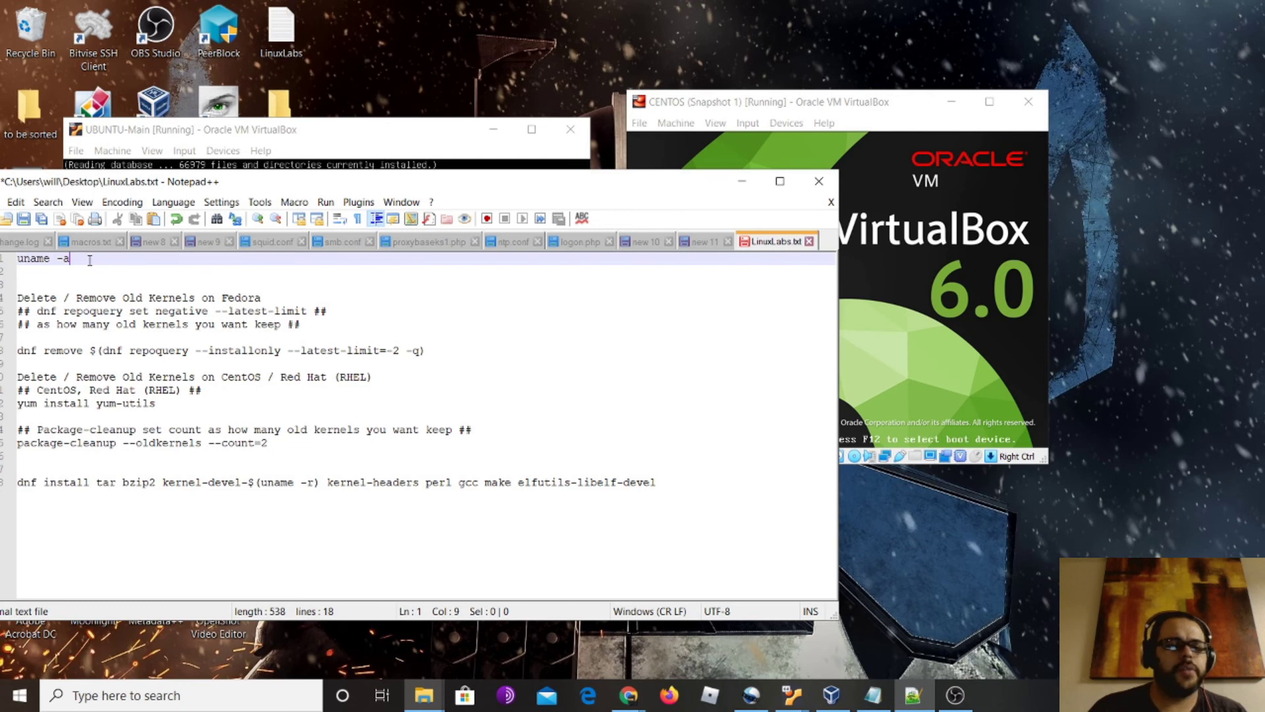
key("Return")
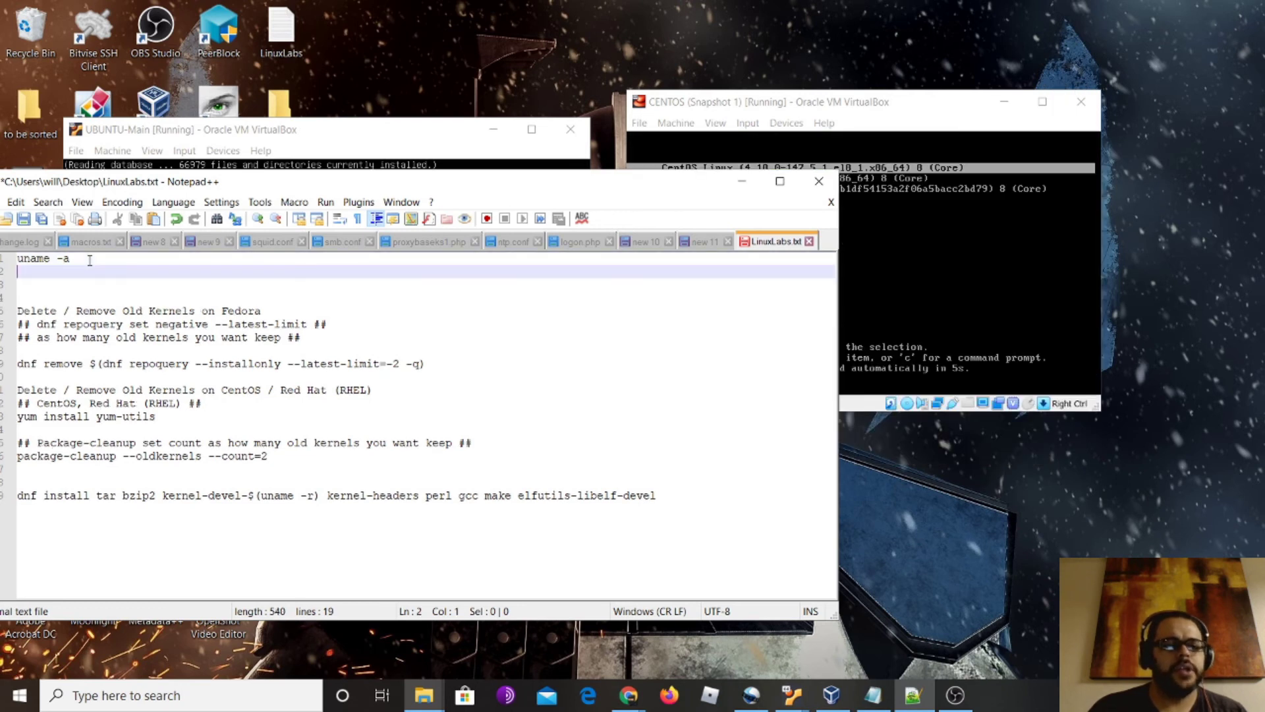
type("uname ")
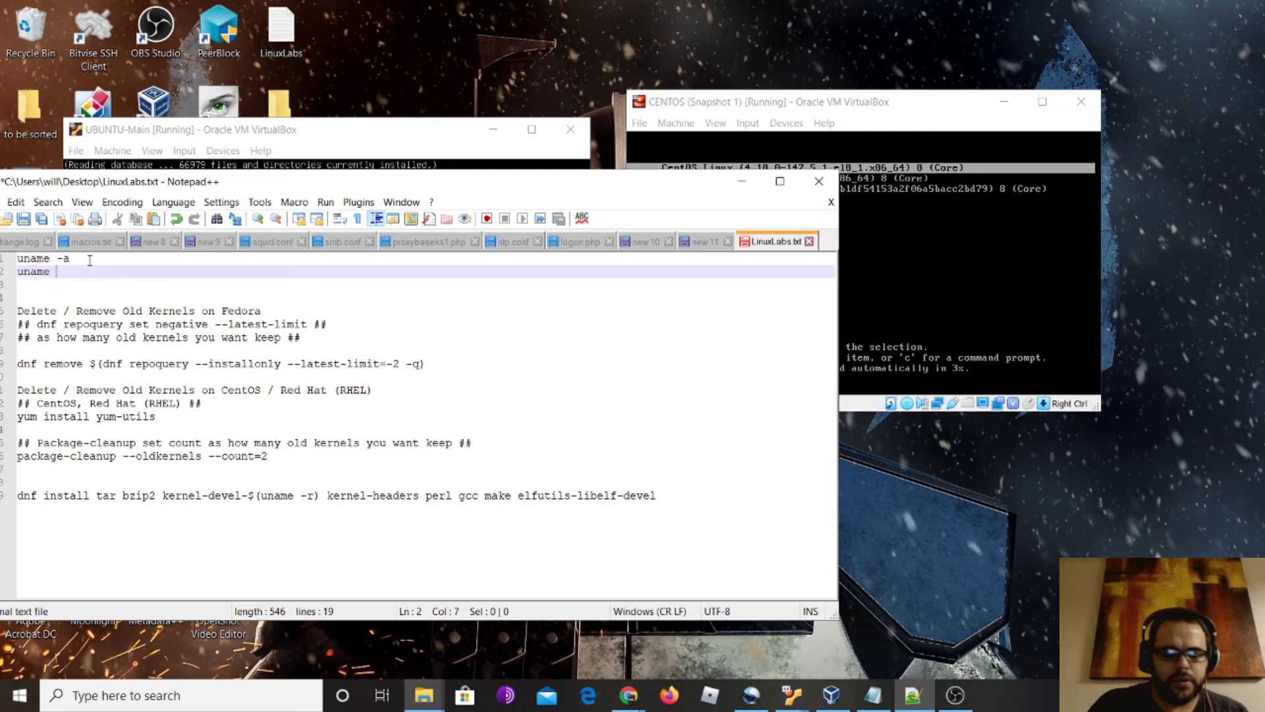
type("-r")
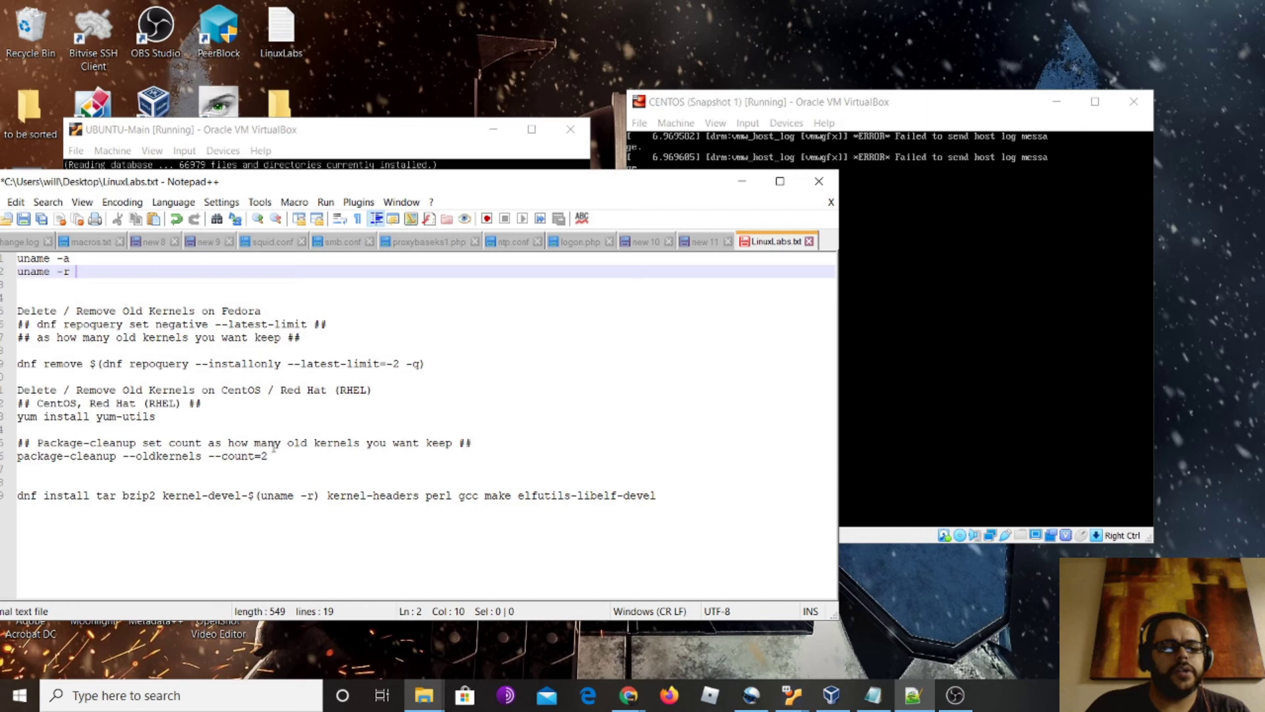
left_click(320, 456)
key("Return")
key("Return")
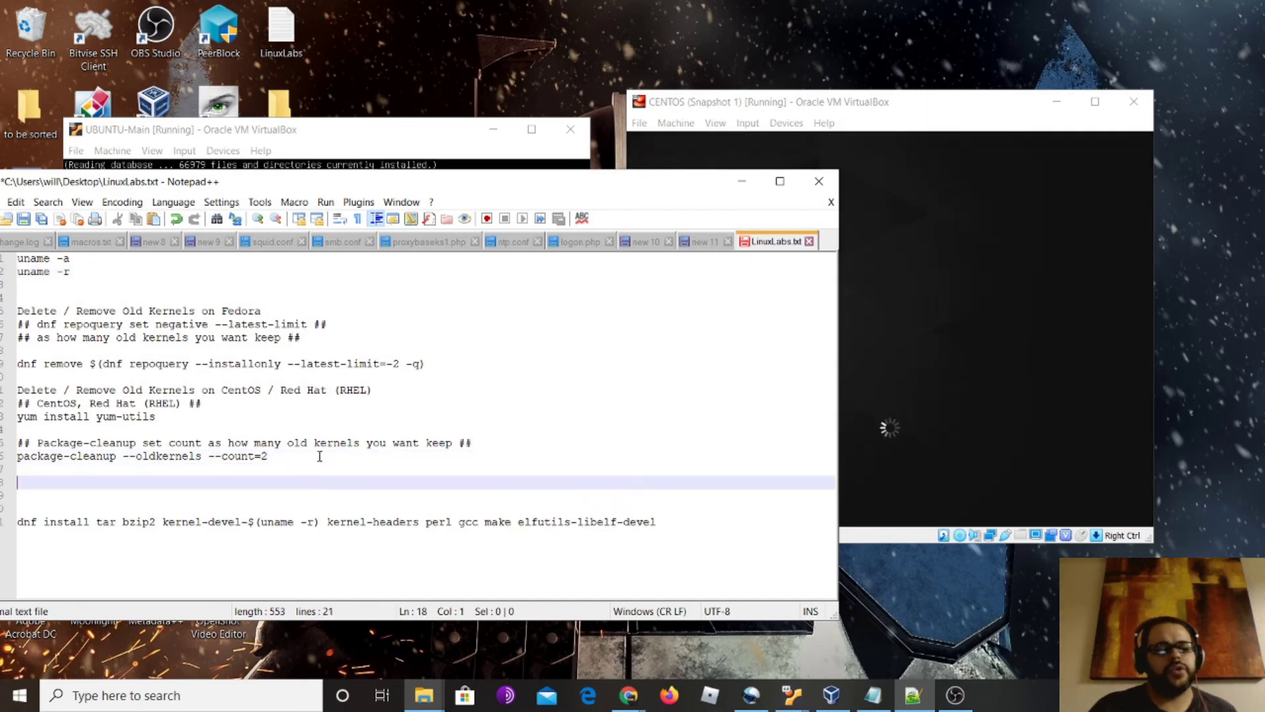
type("yum remove")
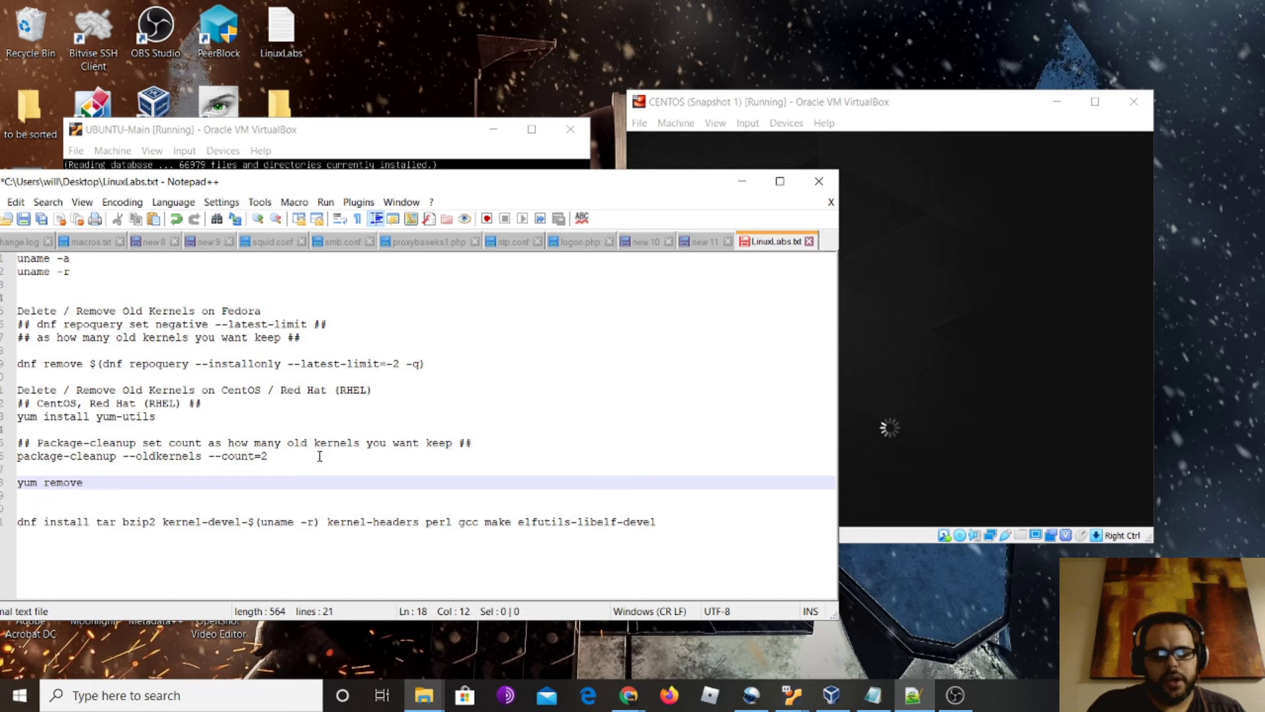
type(" ker")
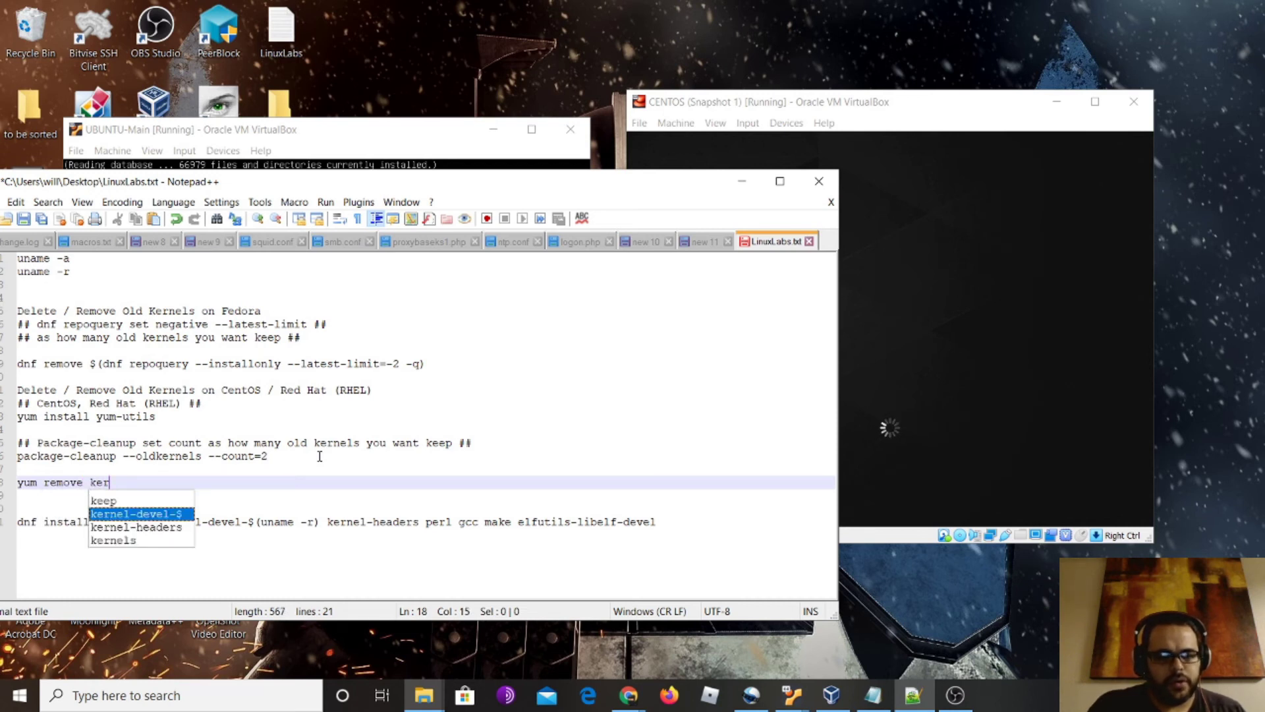
type("nel.")
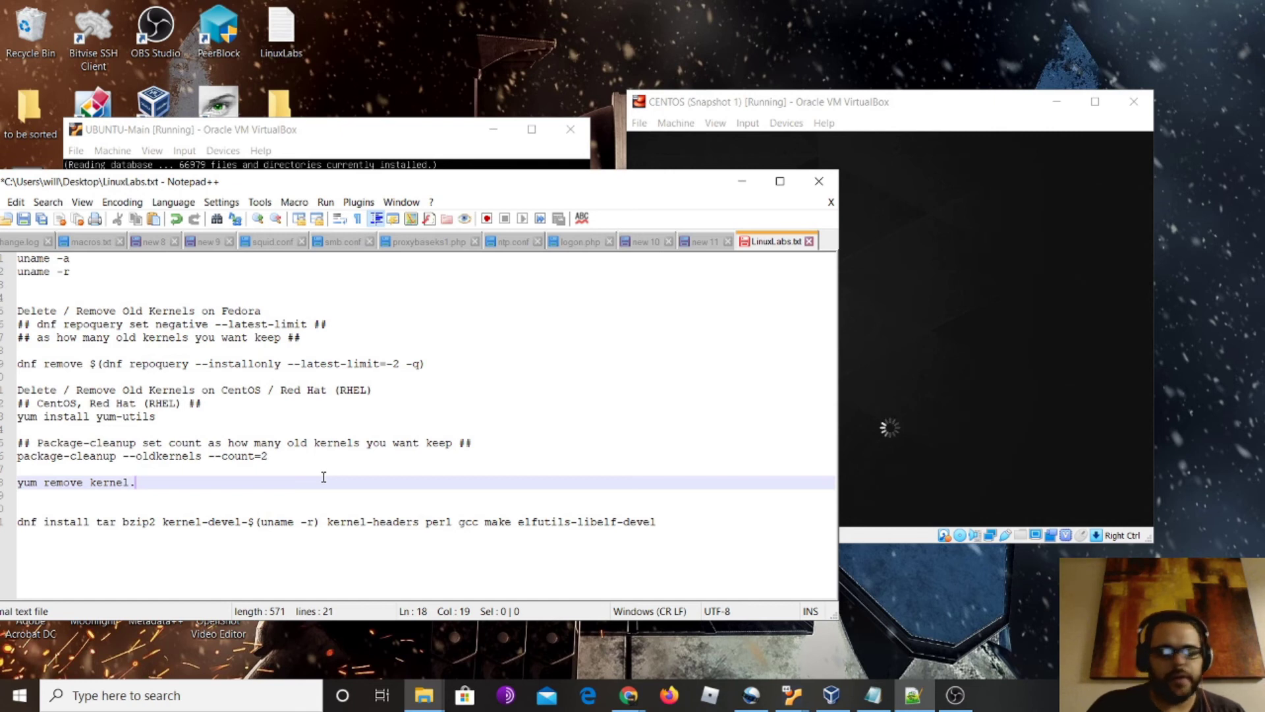
Insert an 'ls /boot' line above 'yum remove kernel.'
key("Home")
key("Return")
key("Up")
type("ls /")
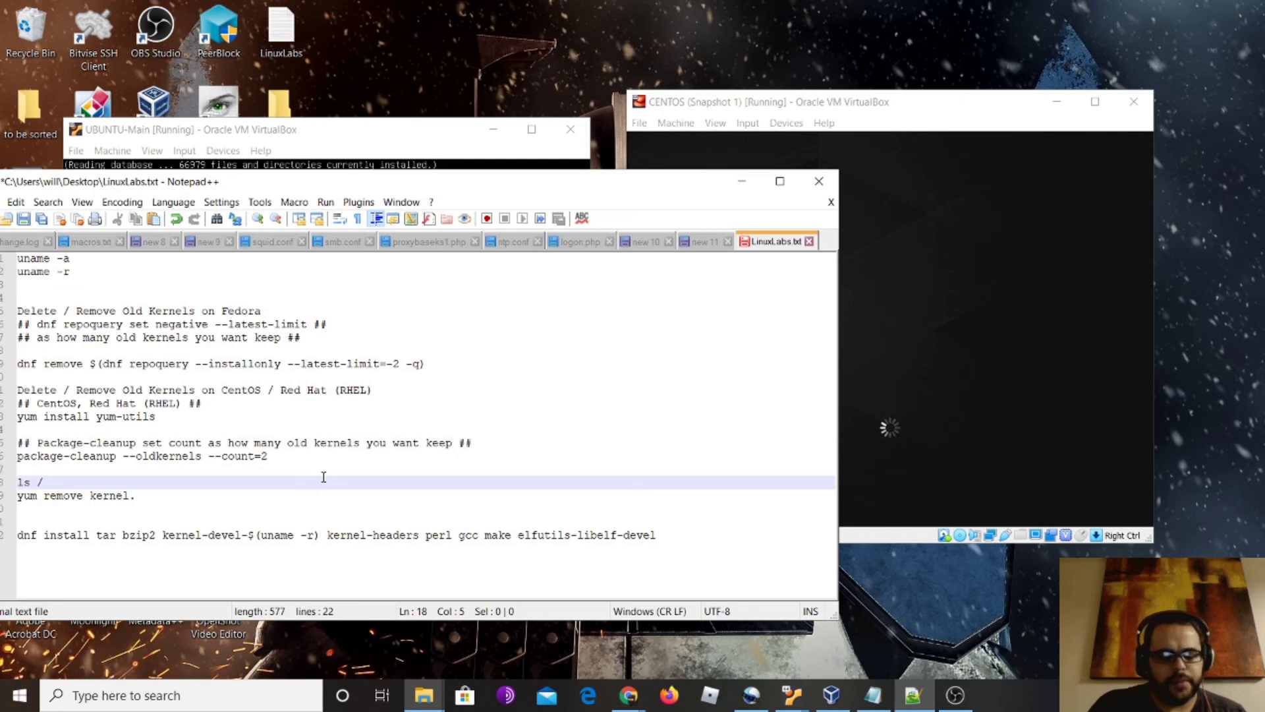
type("boot")
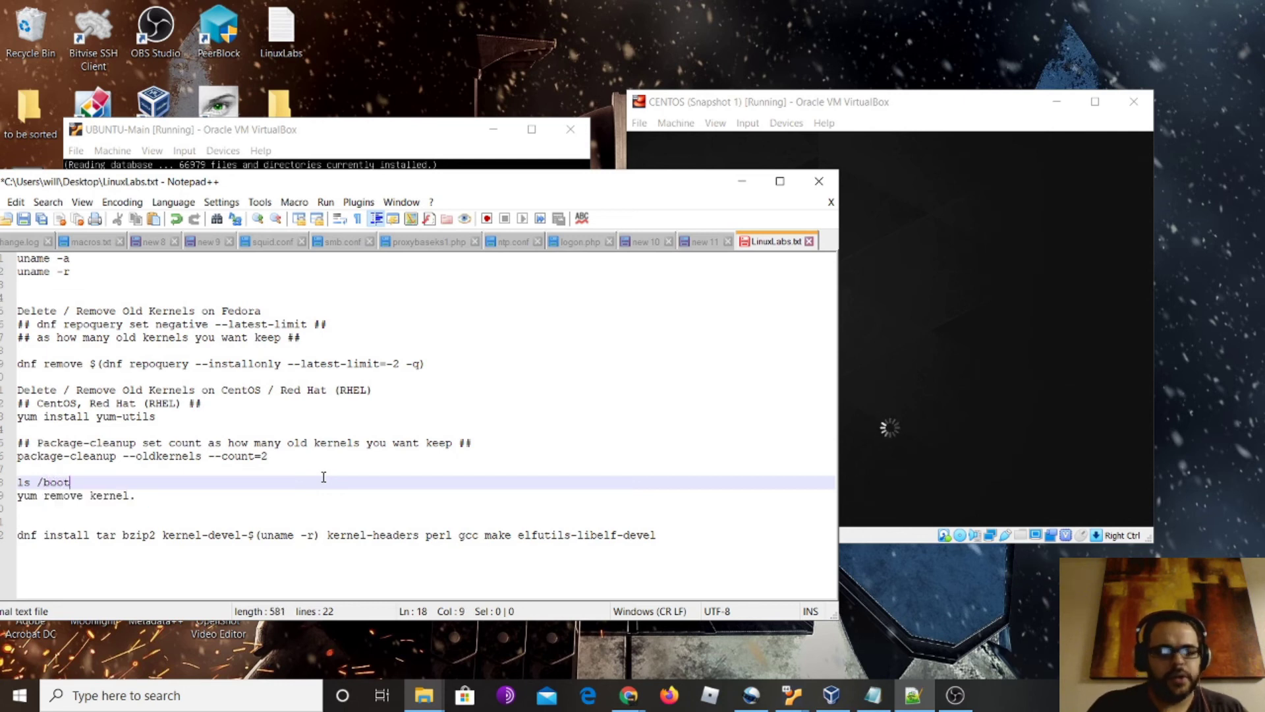
Add a 'Virtual box guest additions' heading above the dnf install line, followed by a blank line
key("Down")
key("Down")
key("Down")
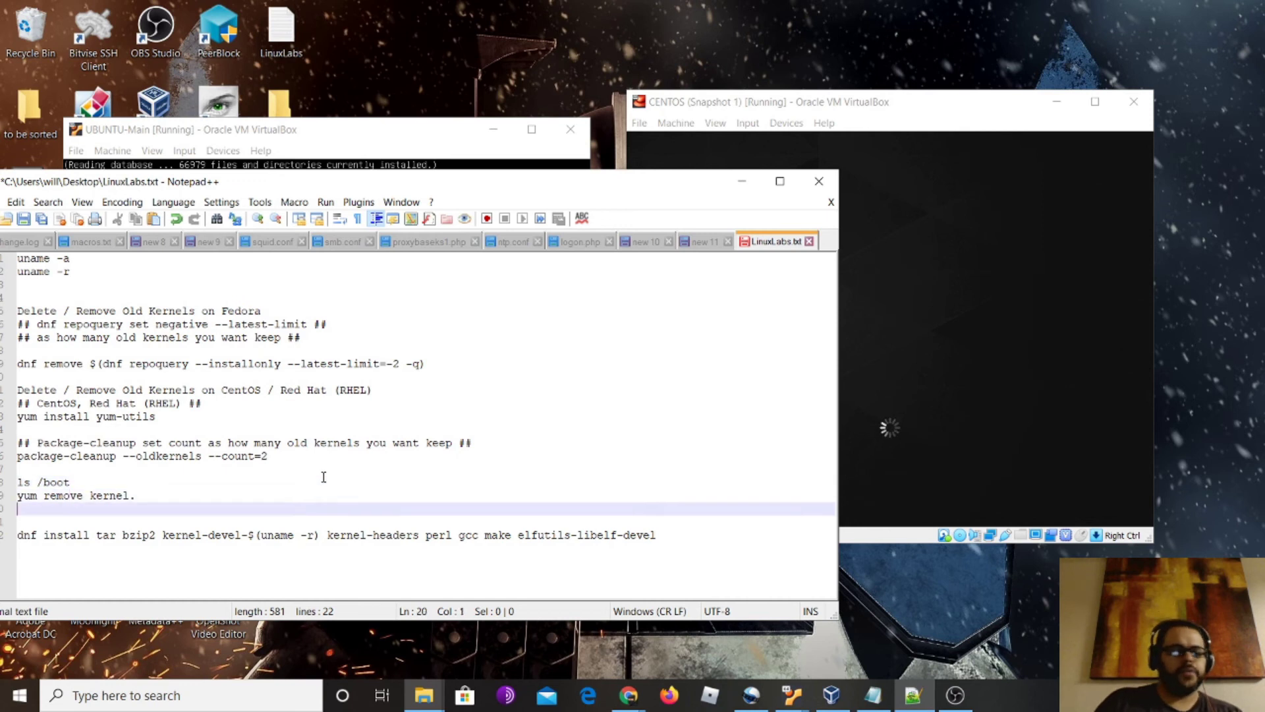
key("Down")
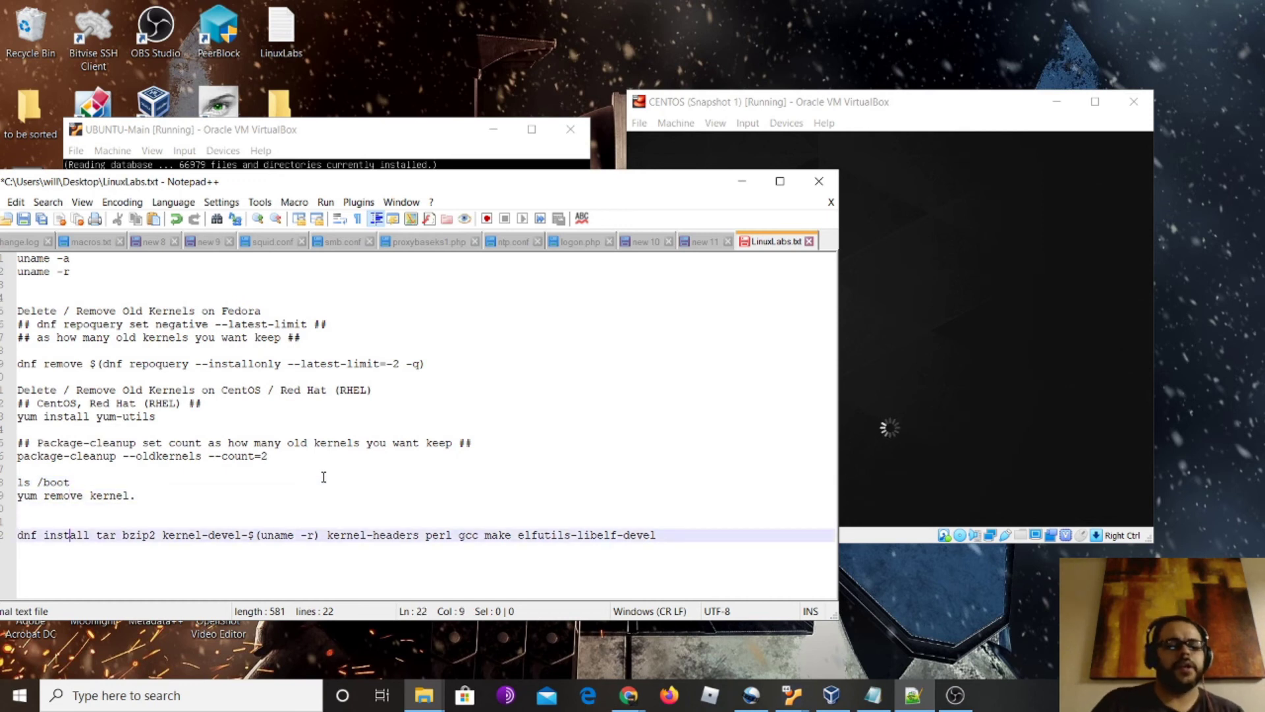
key("Up")
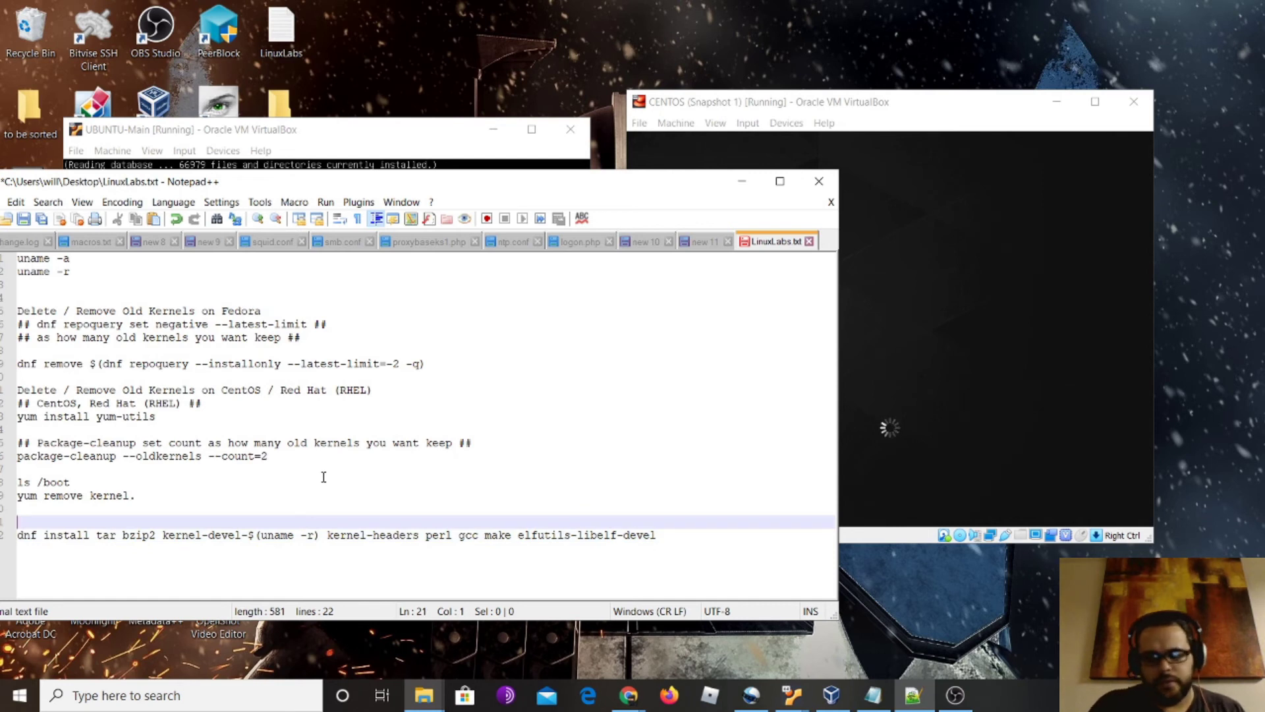
type("Virtua")
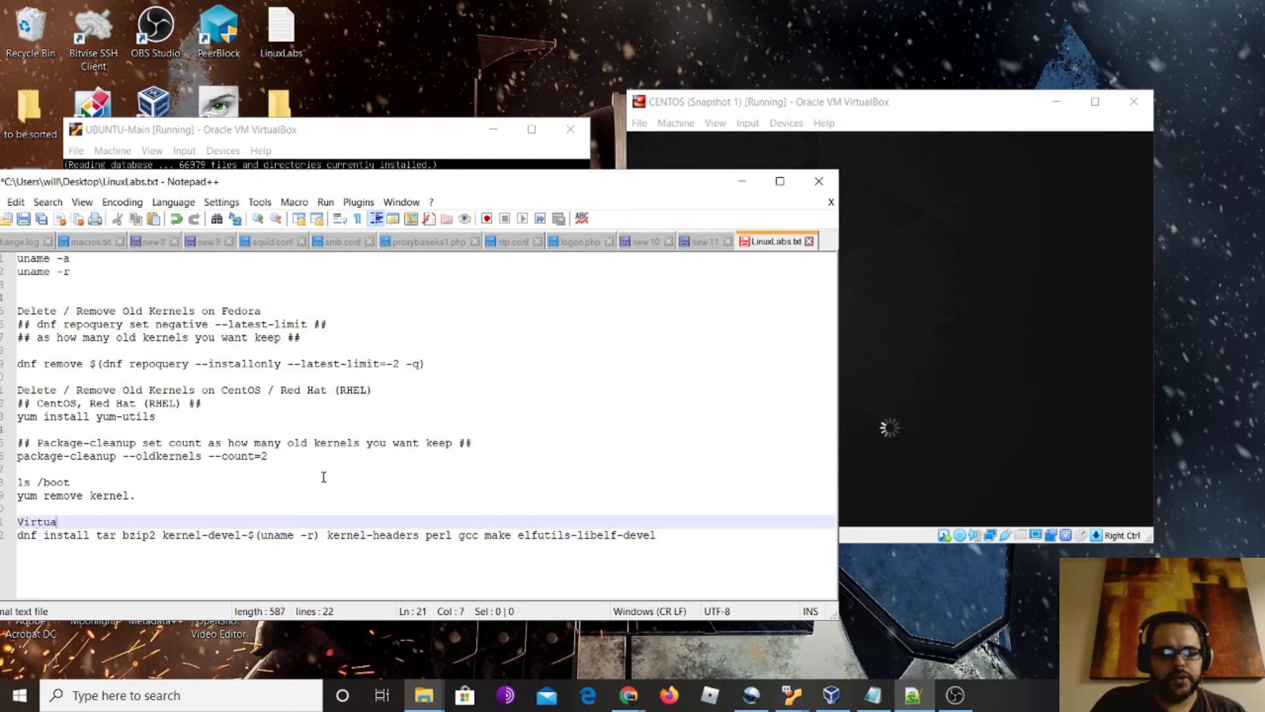
type("l box ")
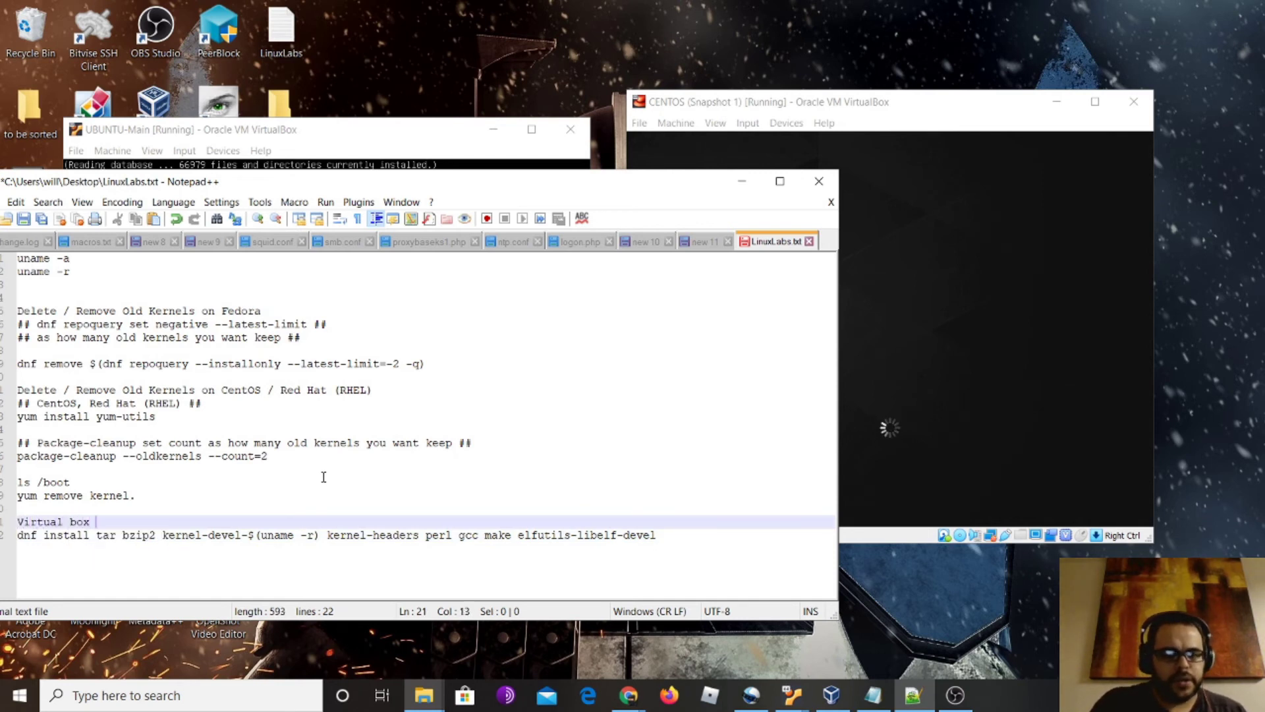
type("guest a")
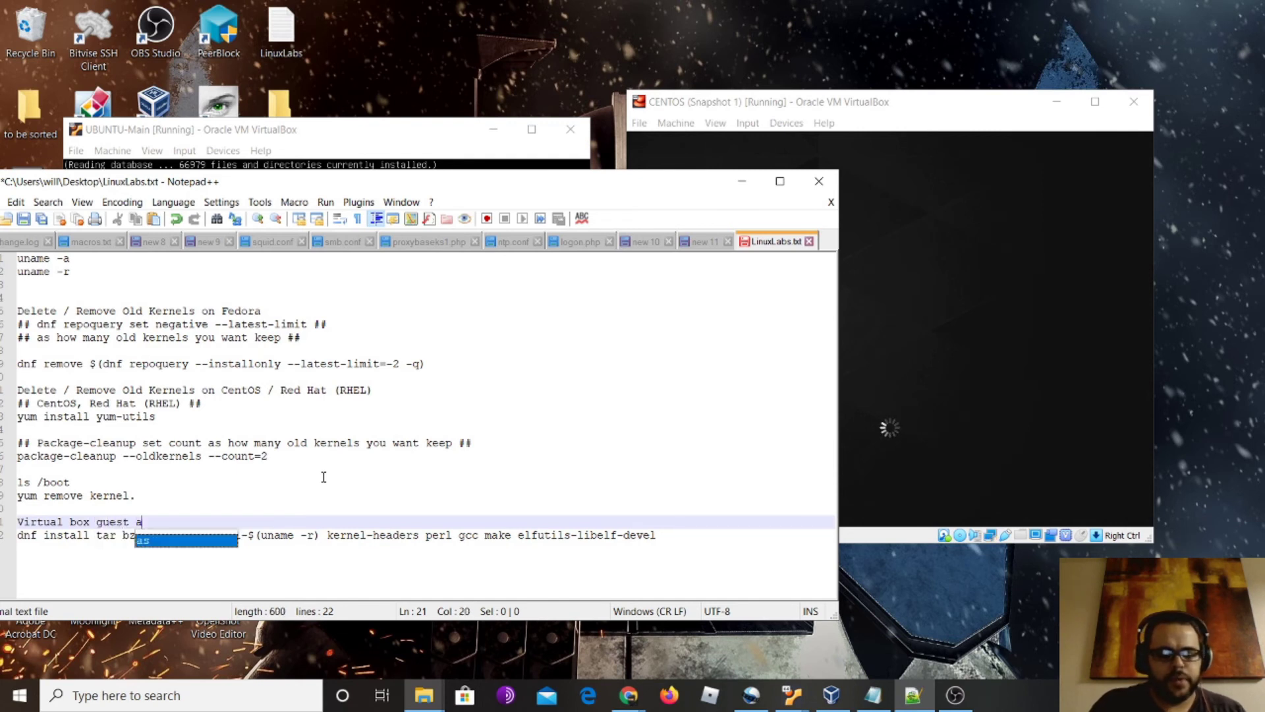
type("dditions")
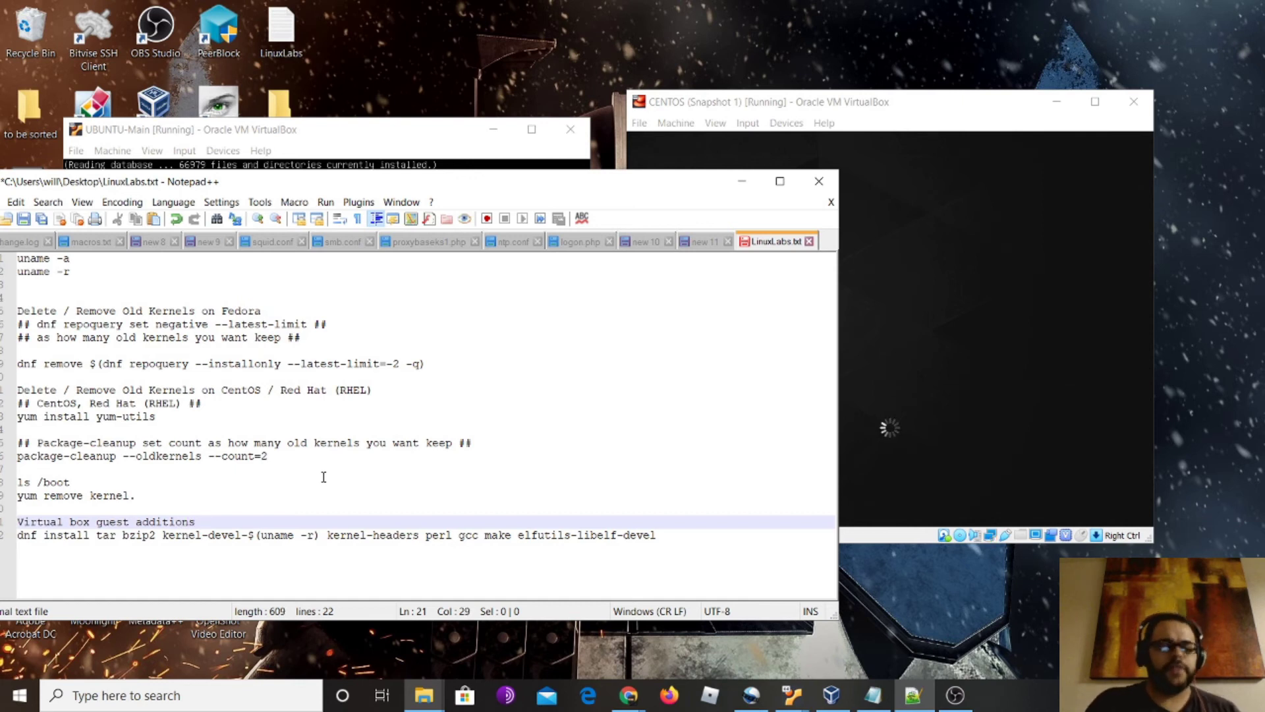
left_click_drag(30, 535, 162, 535)
left_click(18, 535)
key("shift+End")
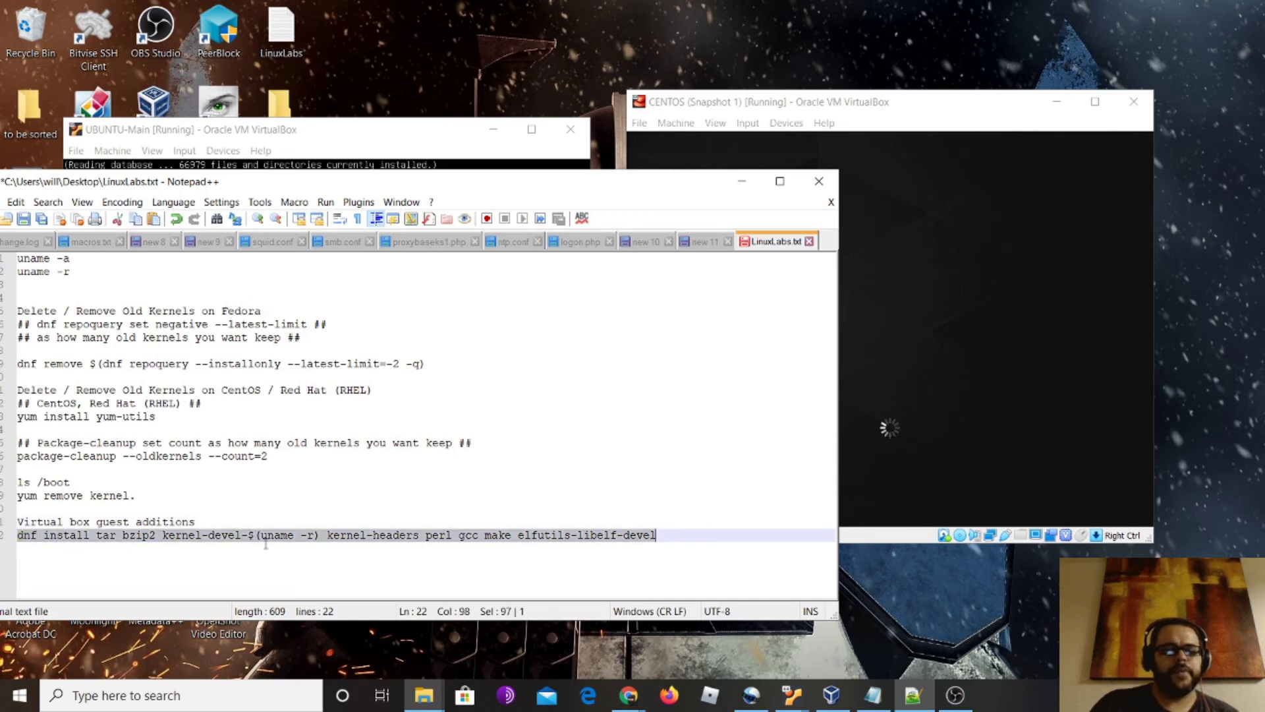
left_click(793, 429)
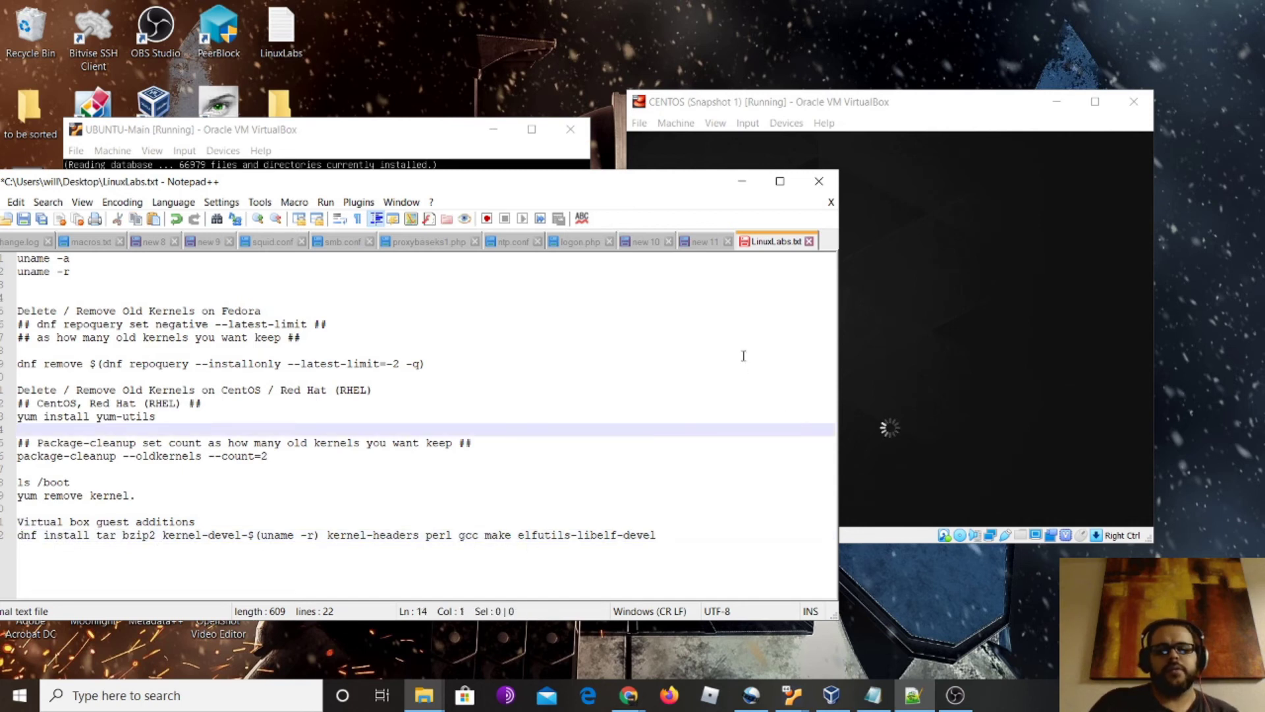
left_click(218, 522)
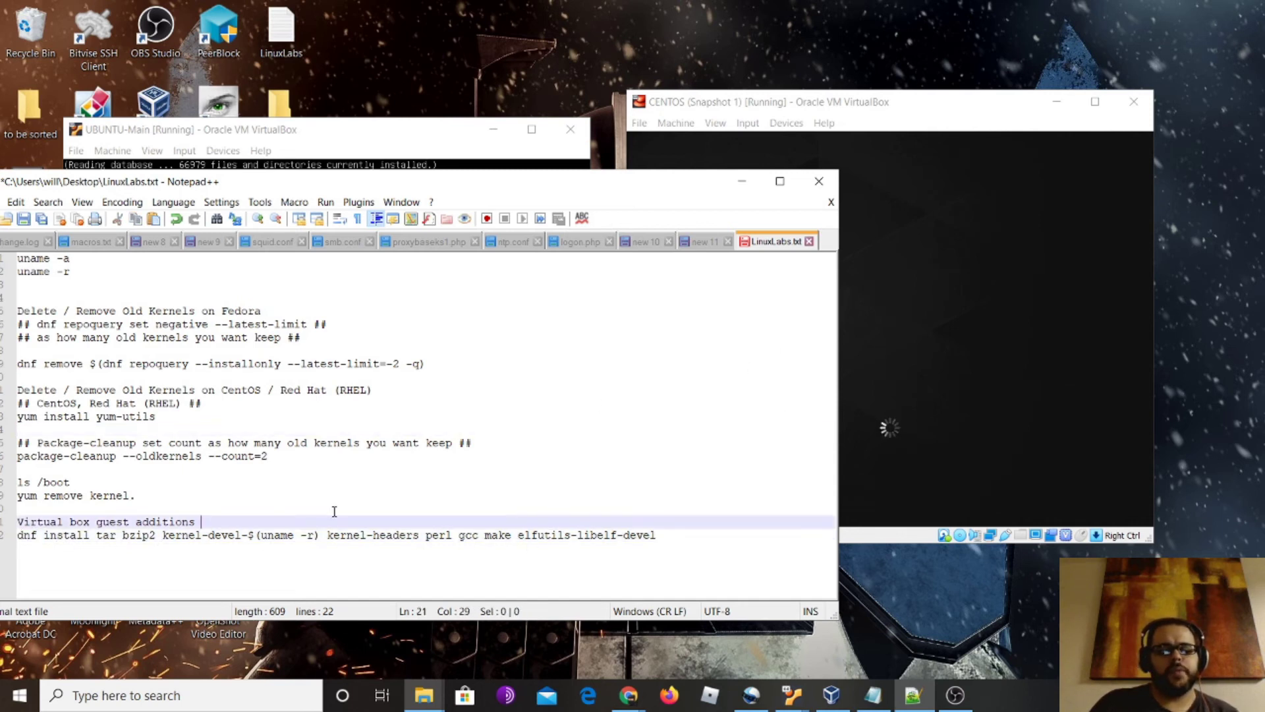
key("Return")
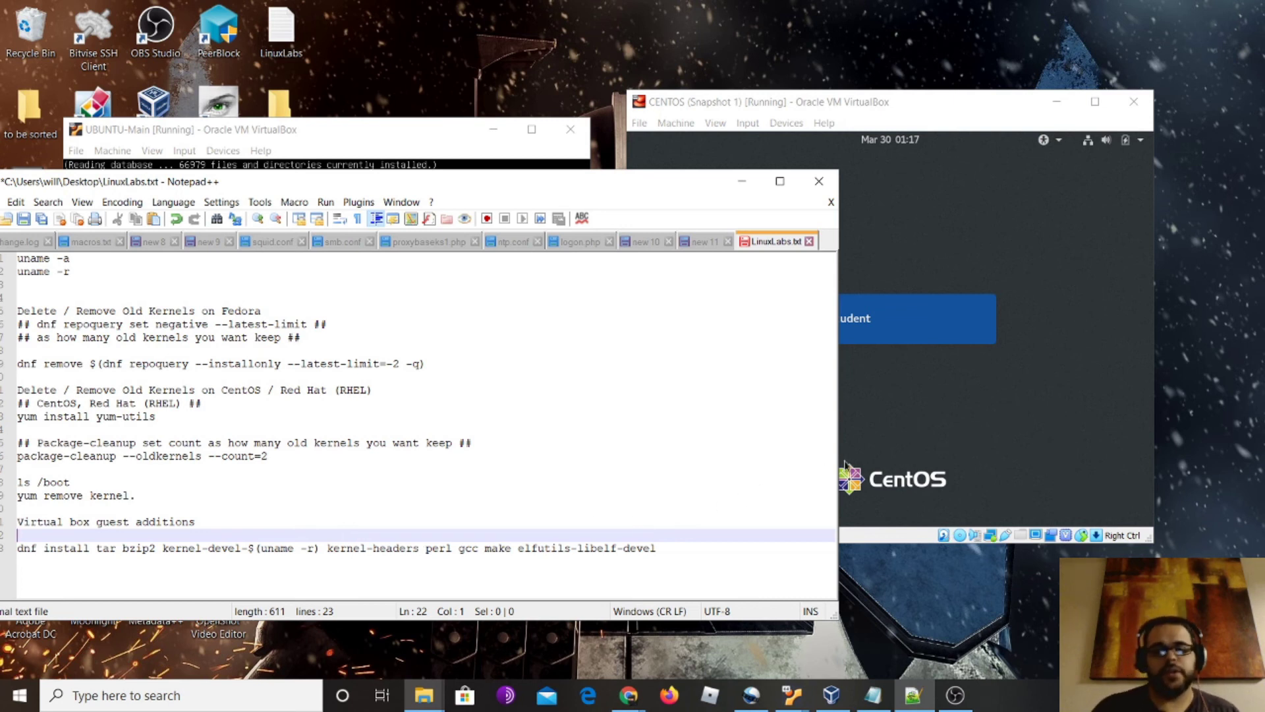
Bring the CENTOS (Snapshot 1) VM window to the front and maximize it
left_click(985, 300)
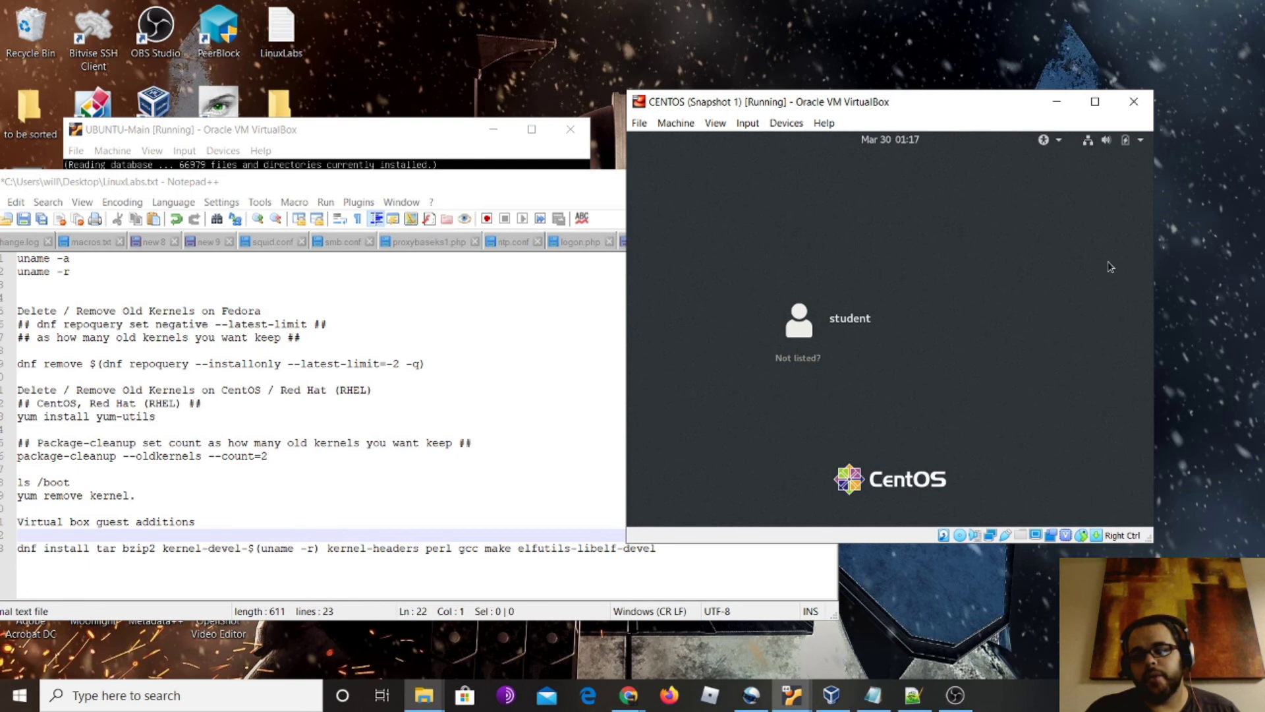
left_click(1095, 101)
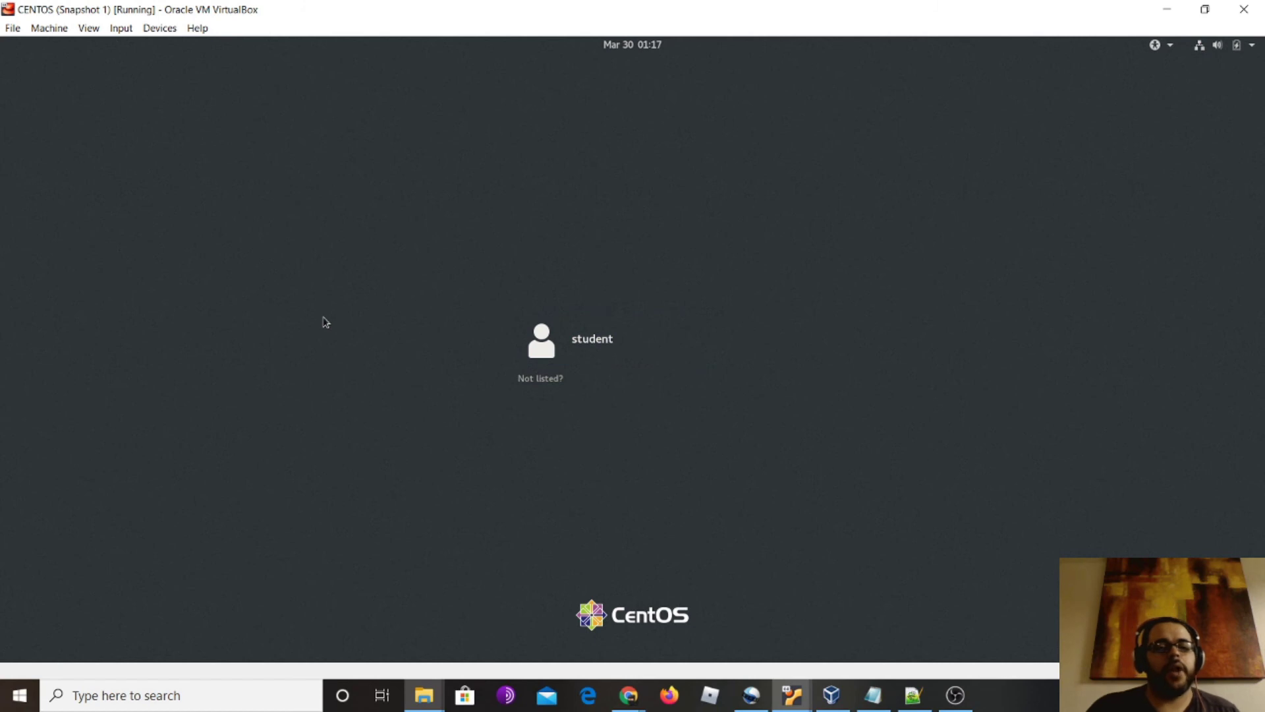
Log in to CentOS as student with the account password, then restore the window size
left_click(560, 330)
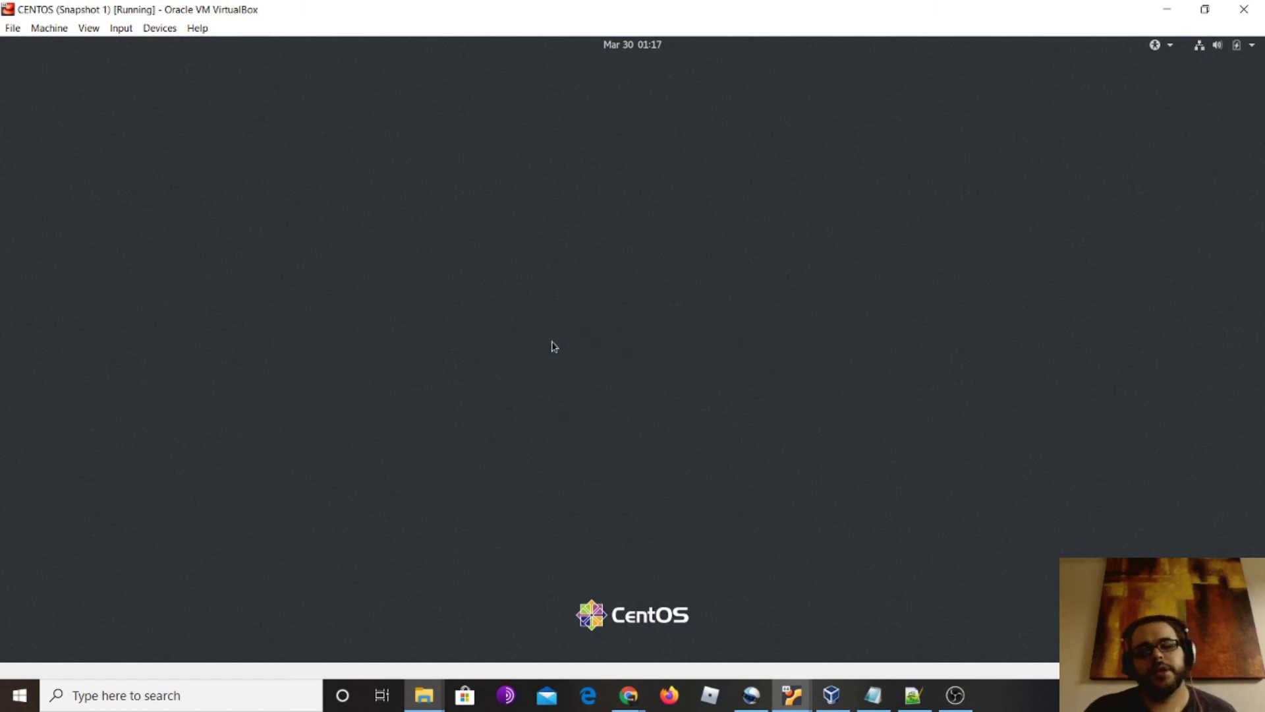
type("•")
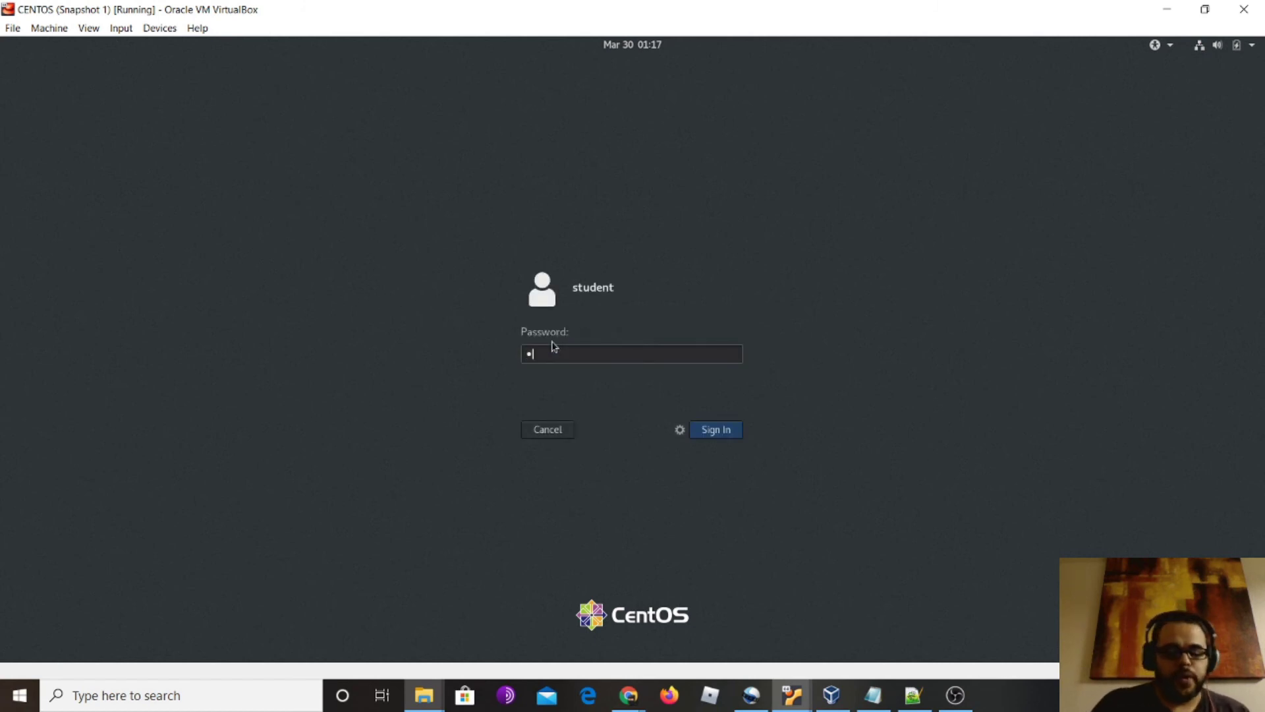
type("•")
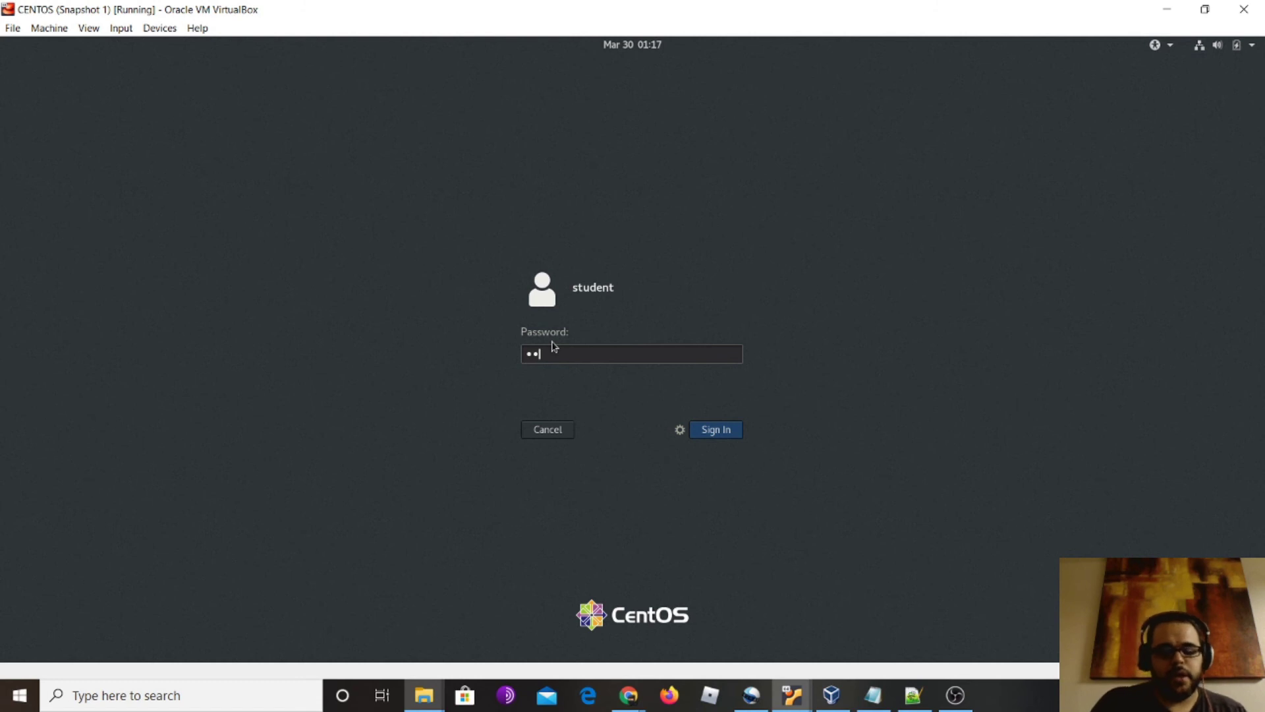
type("••••••")
key("Return")
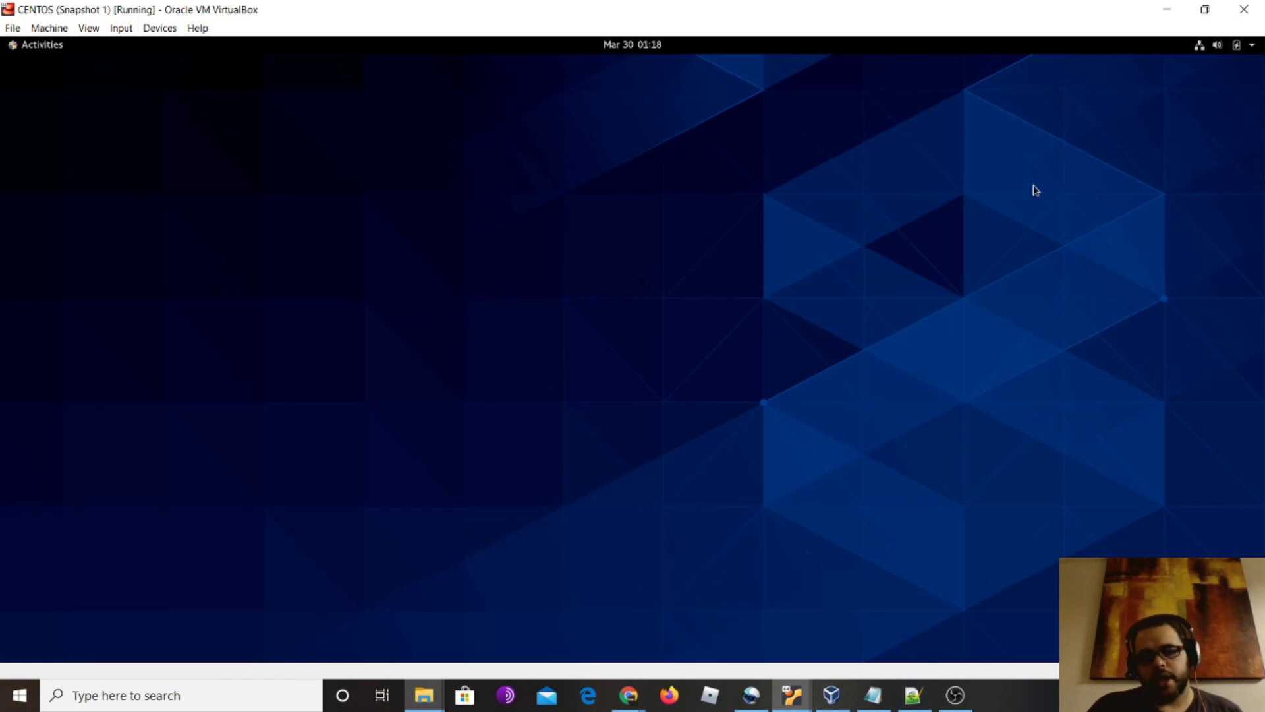
left_click(1213, 14)
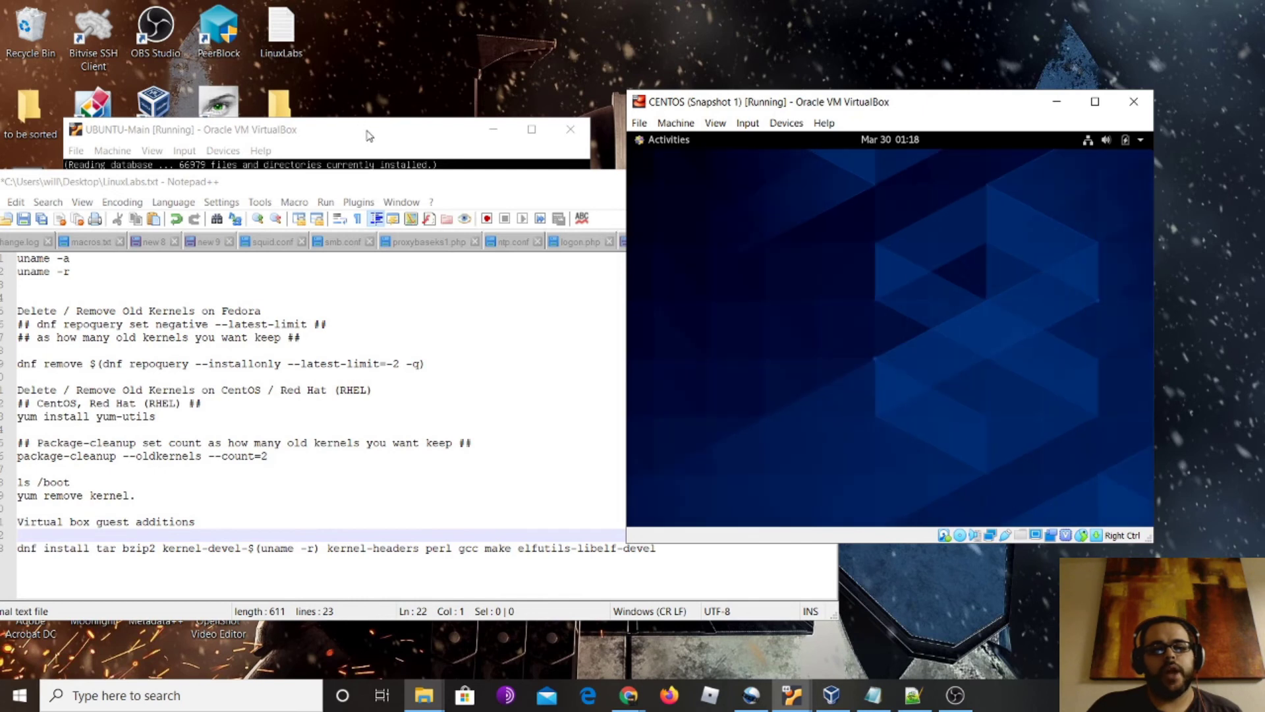
Bring UBUNTU-Main forward, nudge it up, and run shutdown in its terminal
left_click(364, 130)
left_click_drag(368, 131, 367, 91)
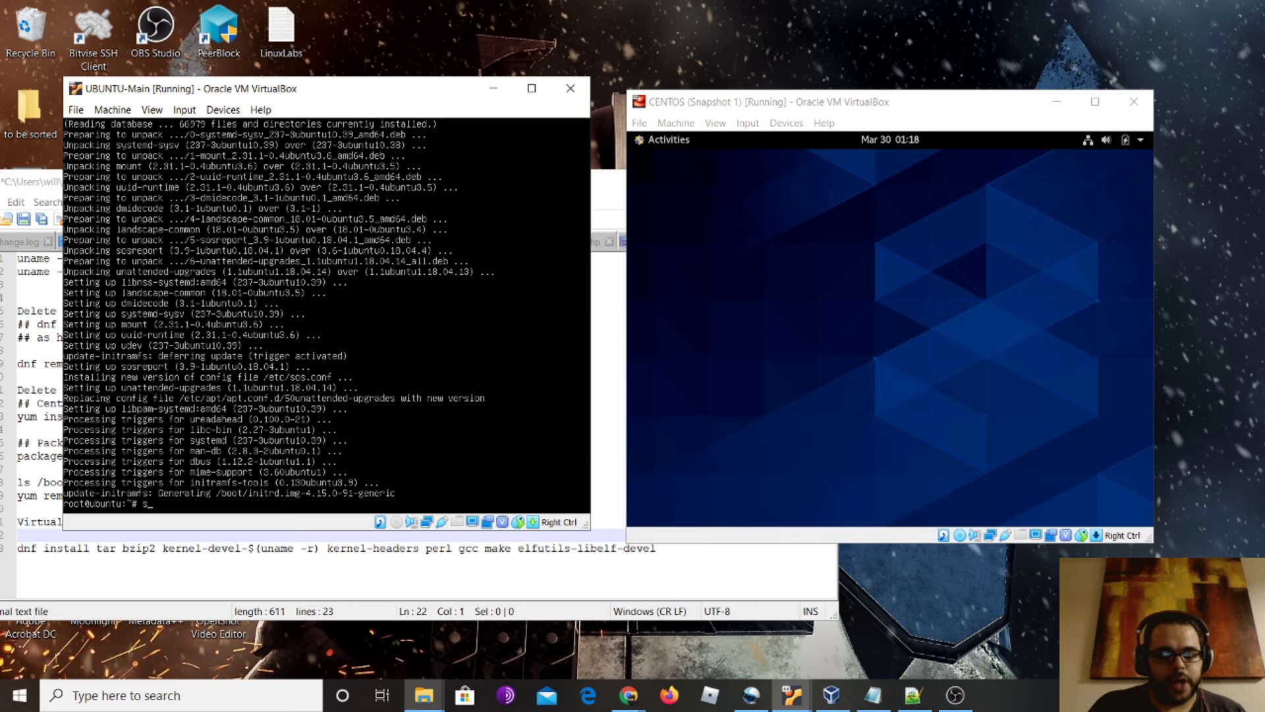
type("hutdo")
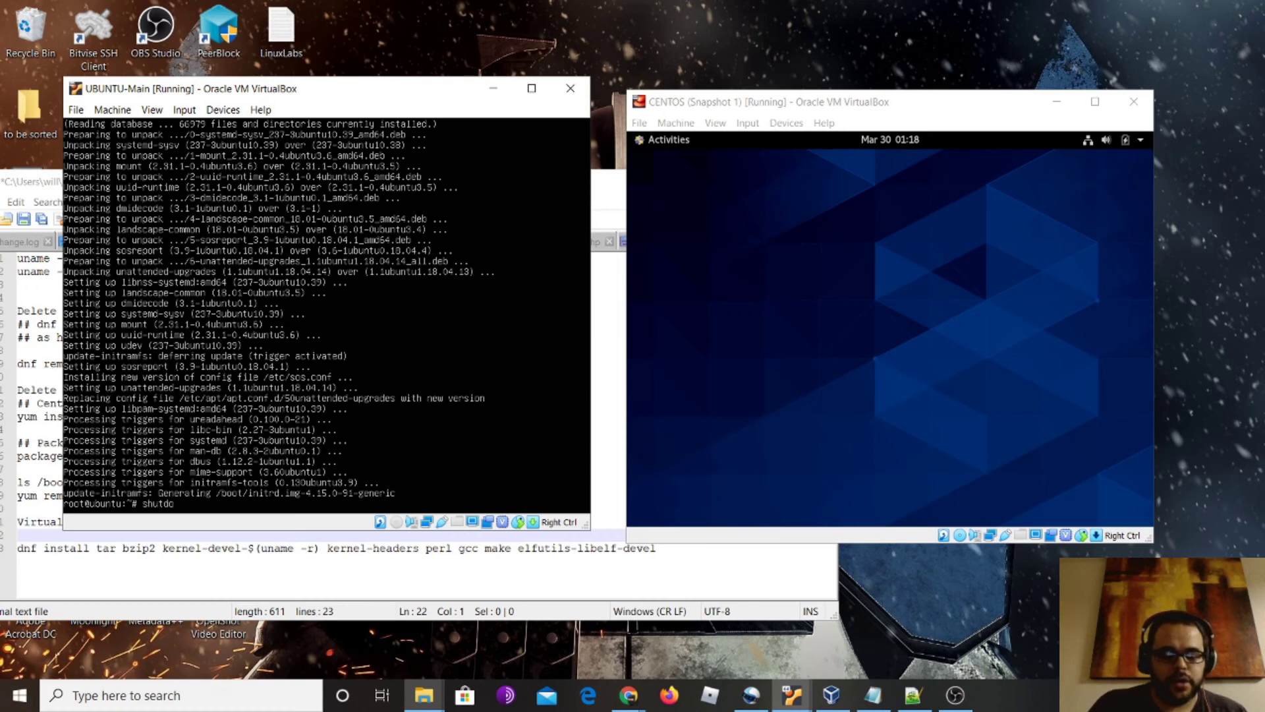
key("Return")
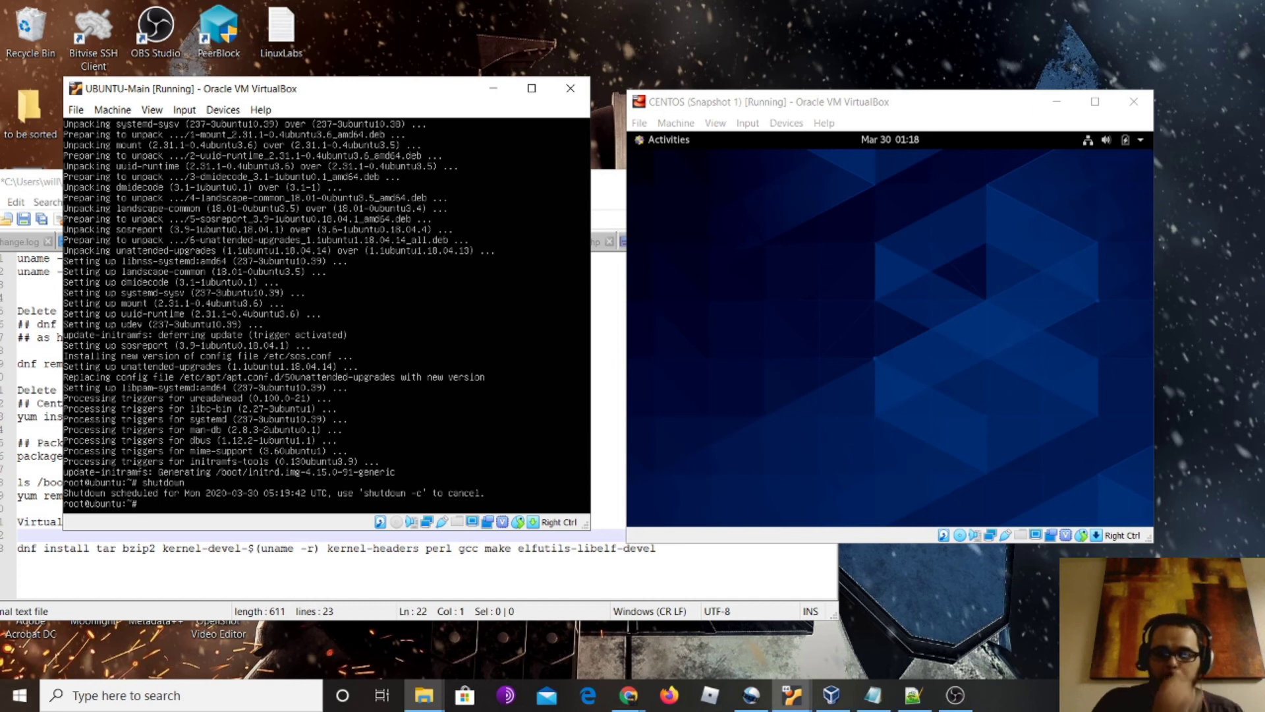
left_click(884, 306)
Power off the CentOS guest from the GNOME system menu
left_click(678, 141)
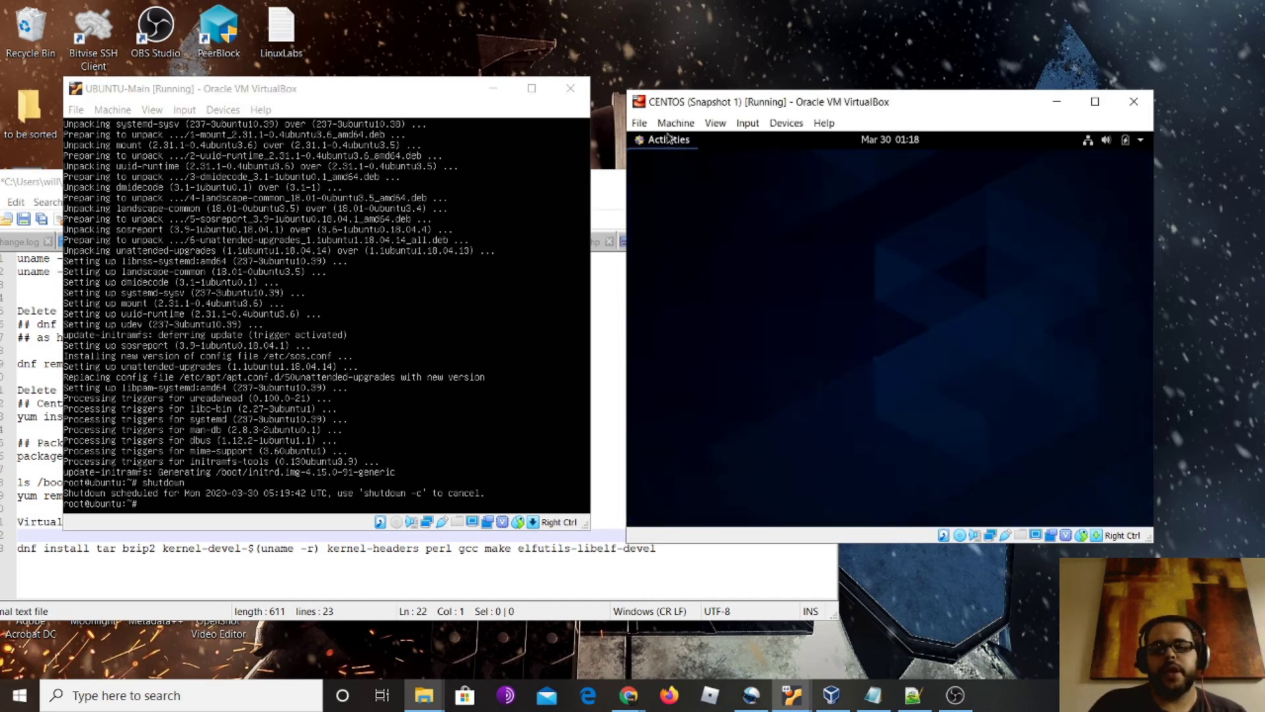
left_click(1125, 141)
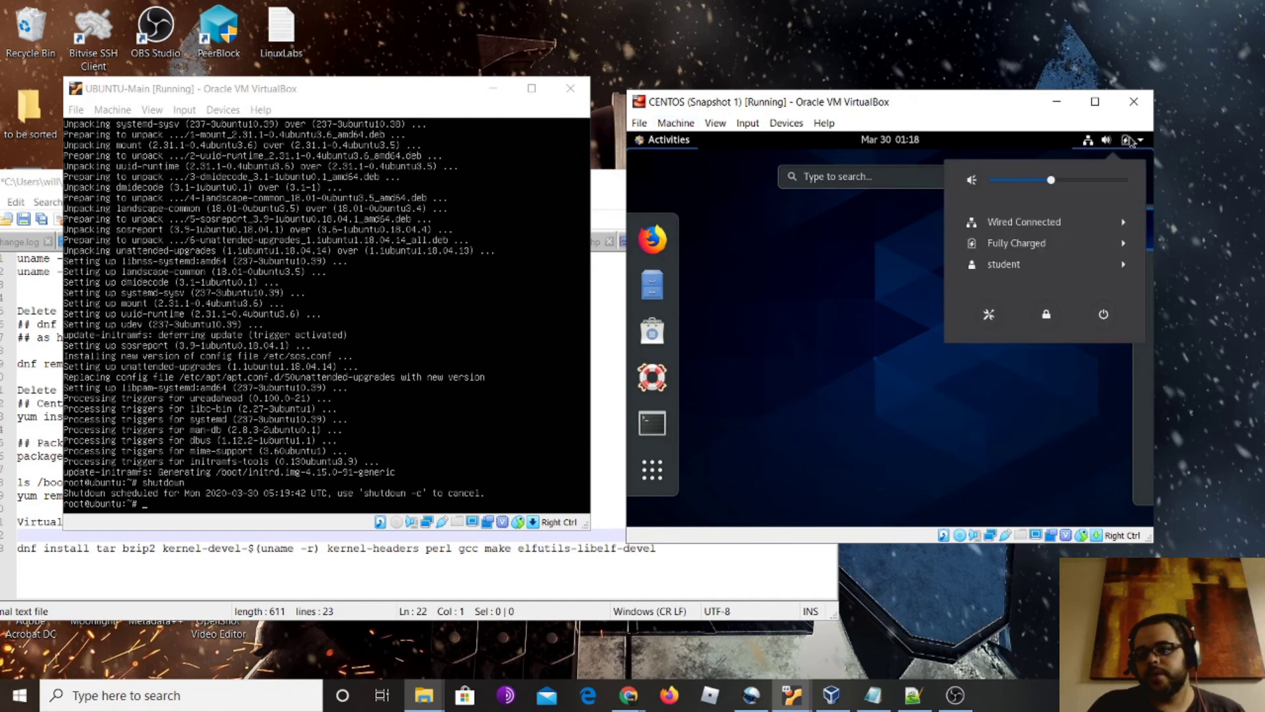
left_click(1104, 317)
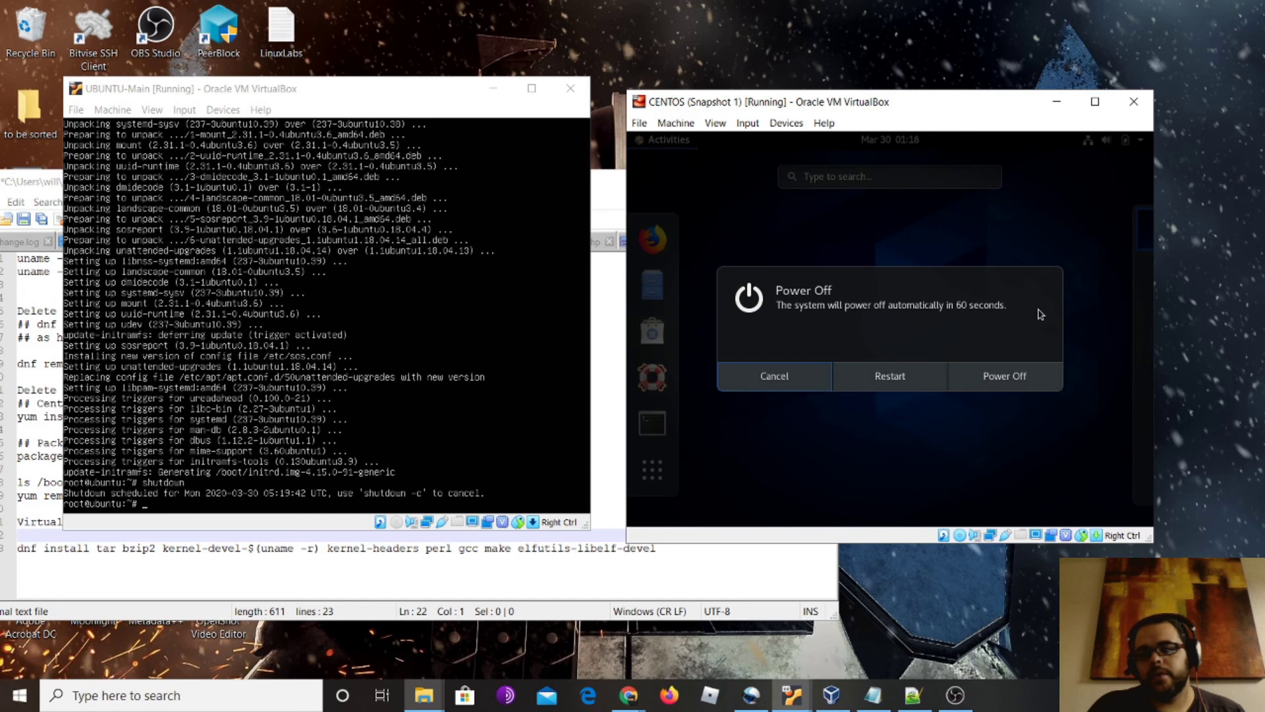
left_click(1015, 381)
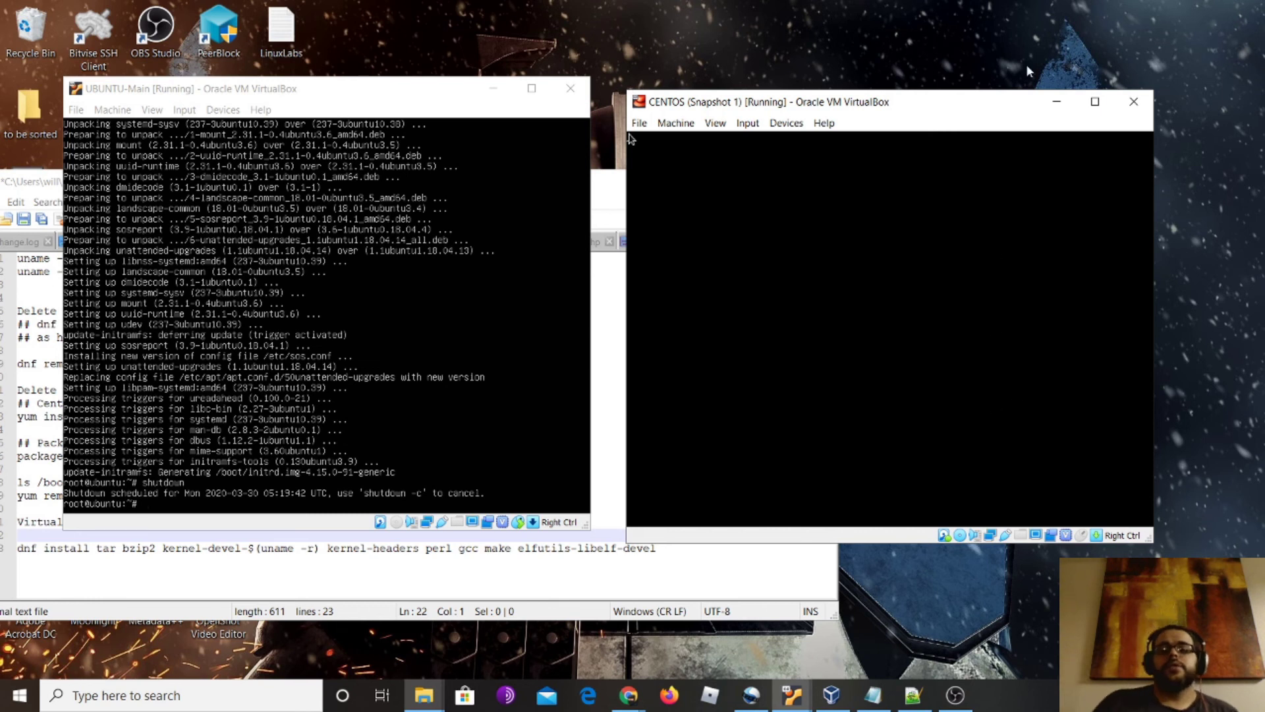
Move UBUNTU-Main aside, minimize CentOS, and verify CENTOS shows Powered Off in VirtualBox Manager
left_click_drag(413, 89, 957, 129)
left_click(1057, 102)
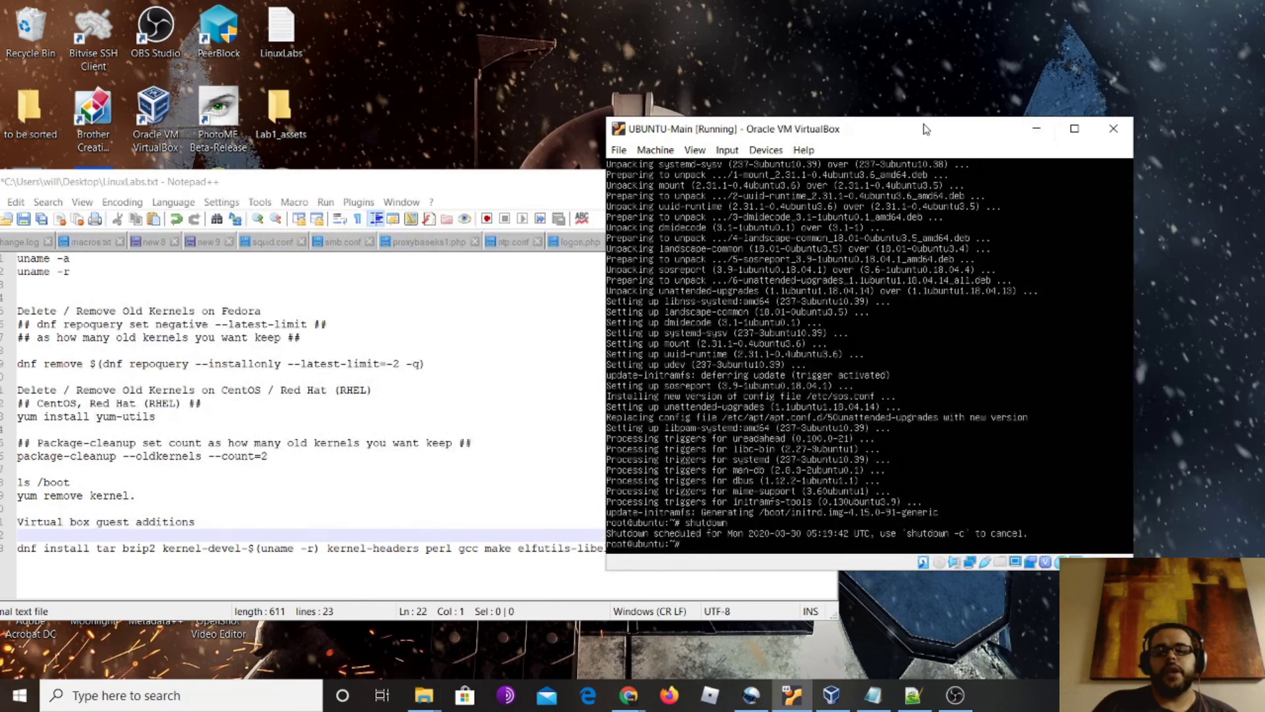
left_click_drag(963, 130, 1040, 40)
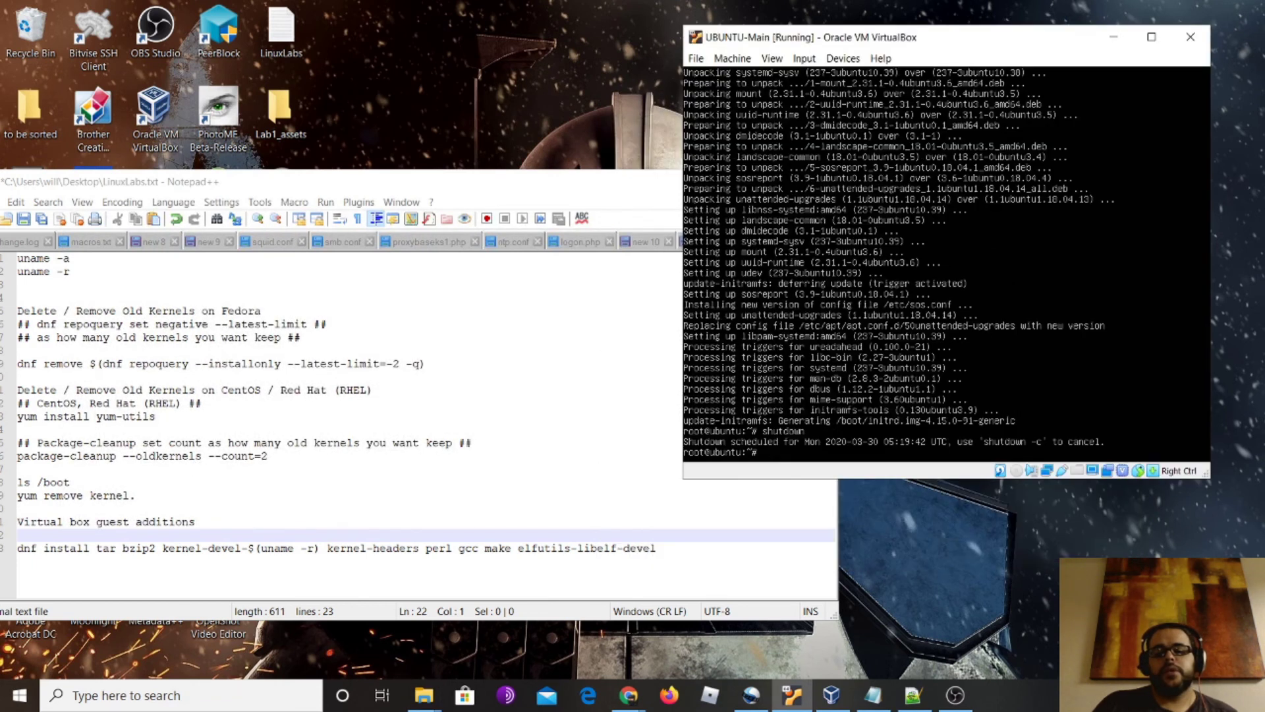
left_click(843, 695)
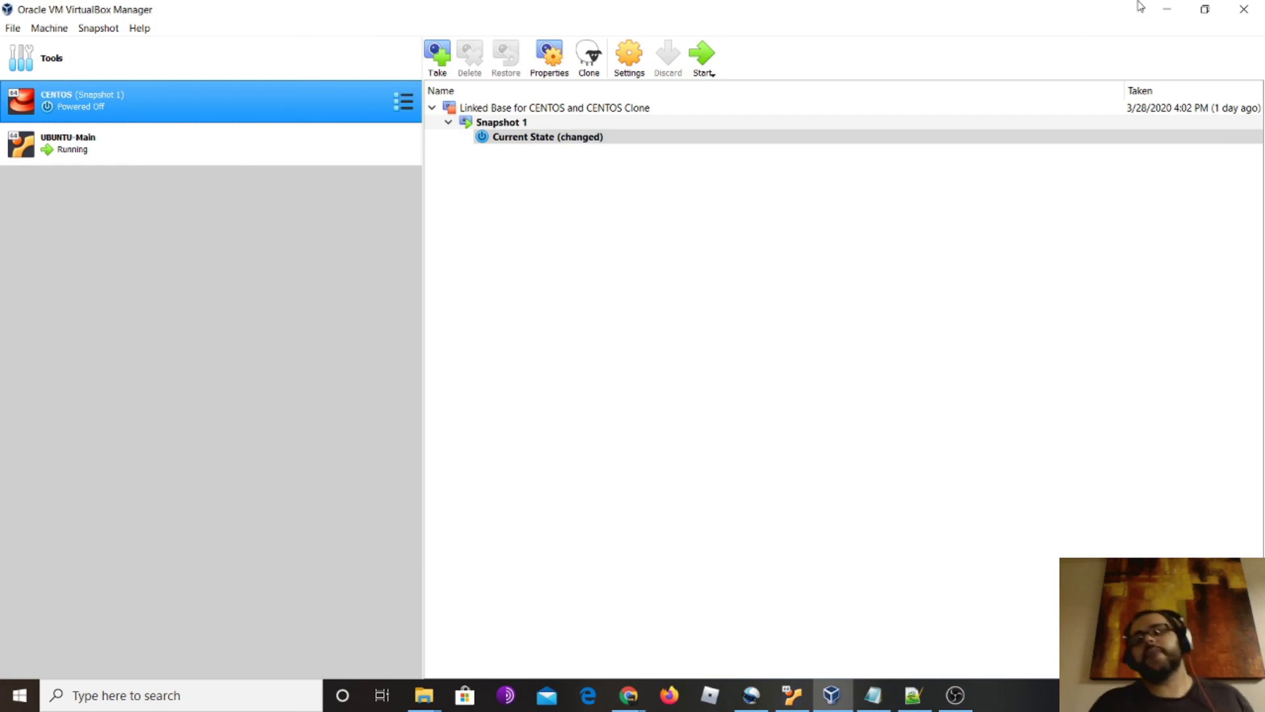
left_click(1173, 15)
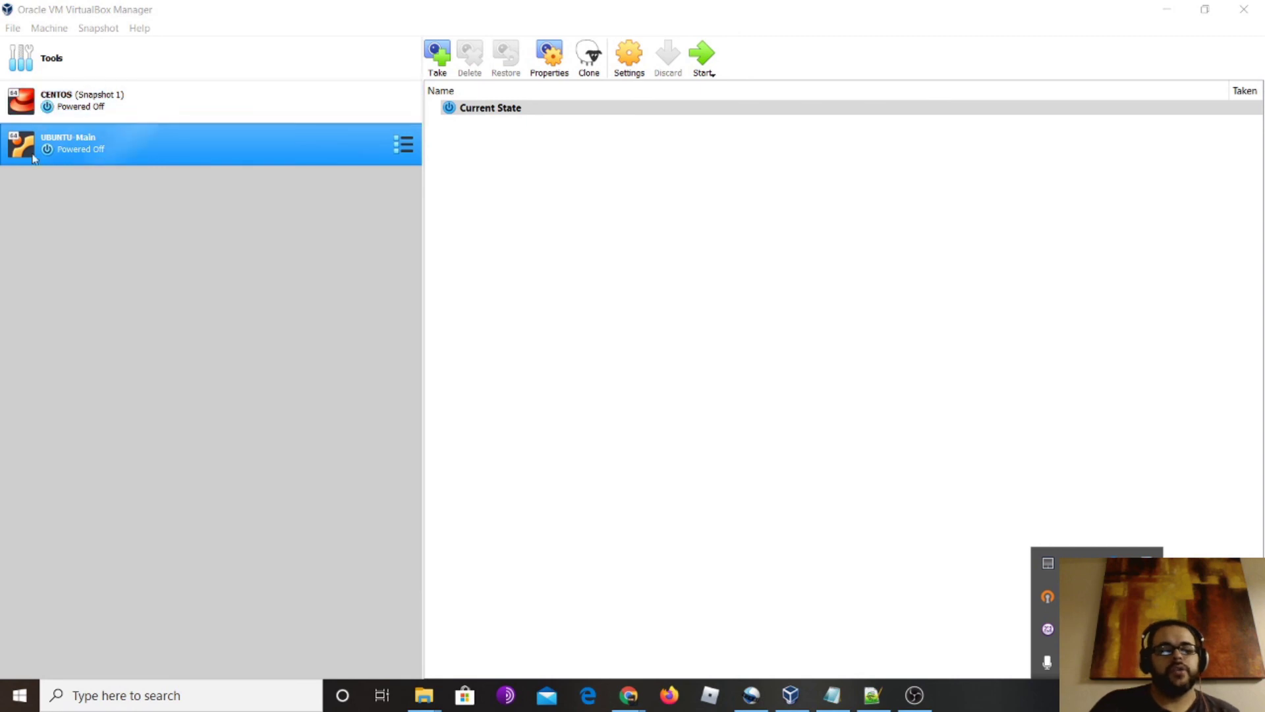
Select CENTOS and choose Clone… from its context menu
left_click(99, 104)
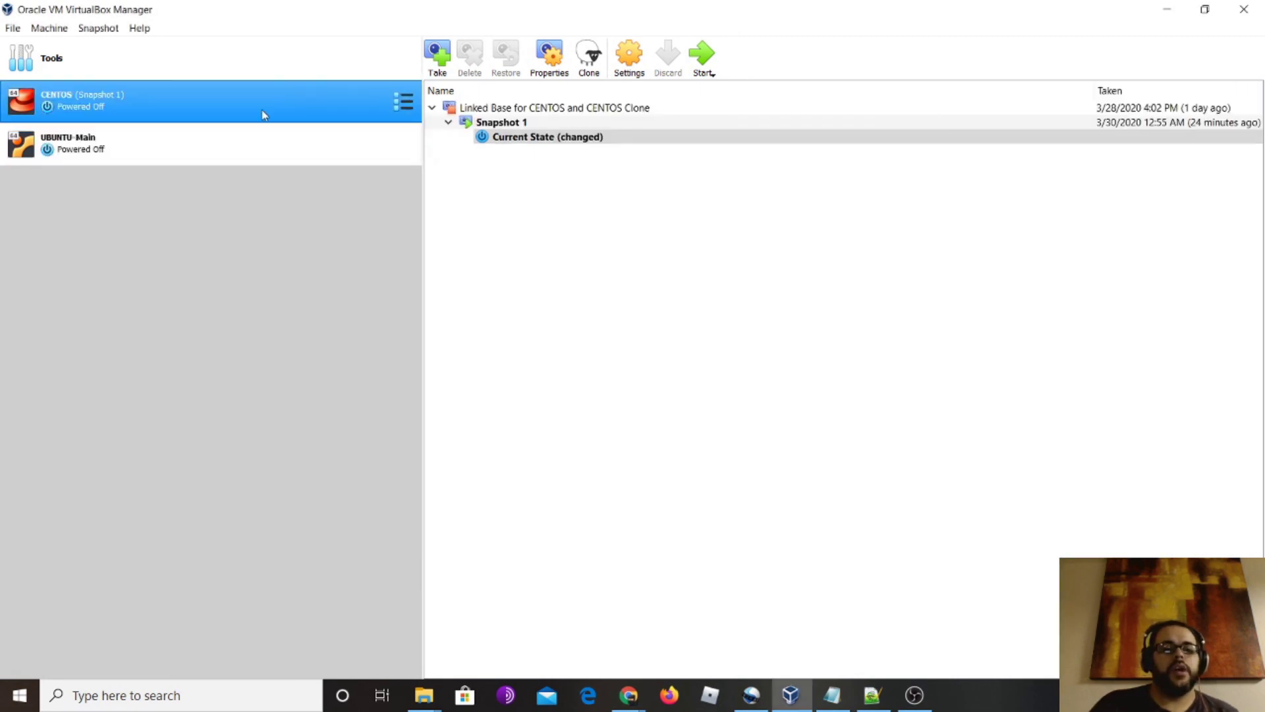
right_click(229, 110)
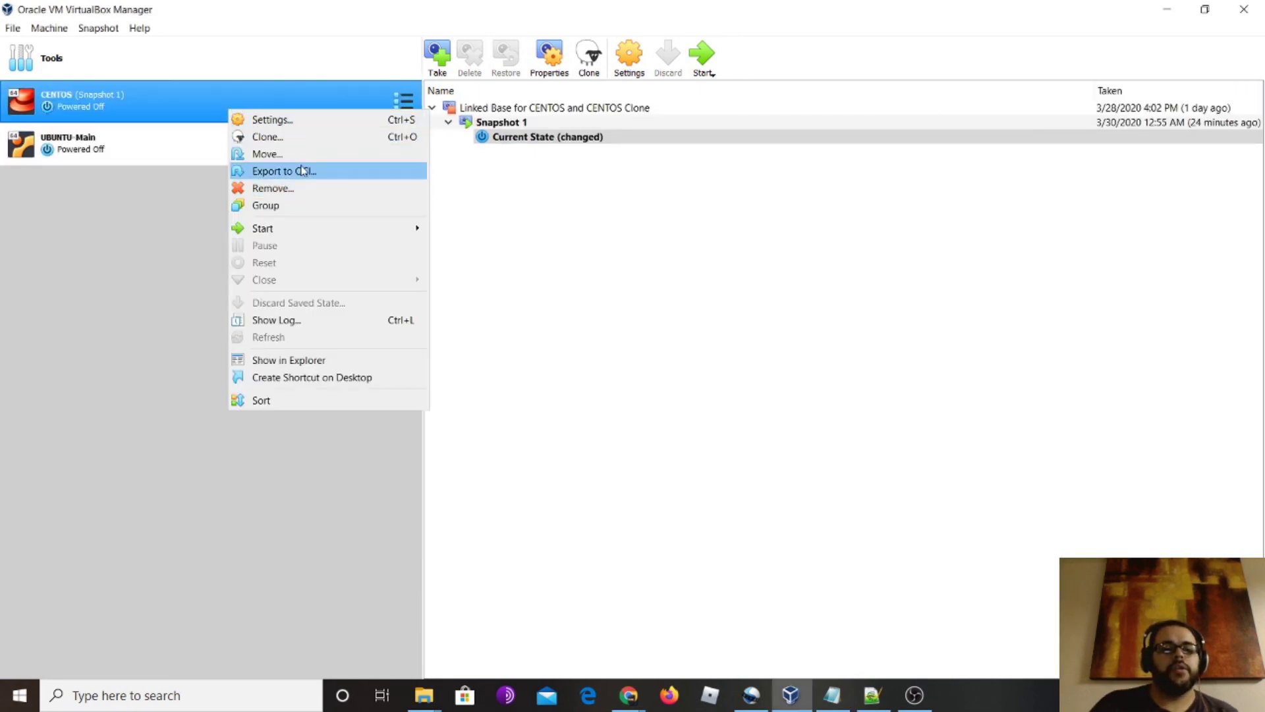
left_click(306, 141)
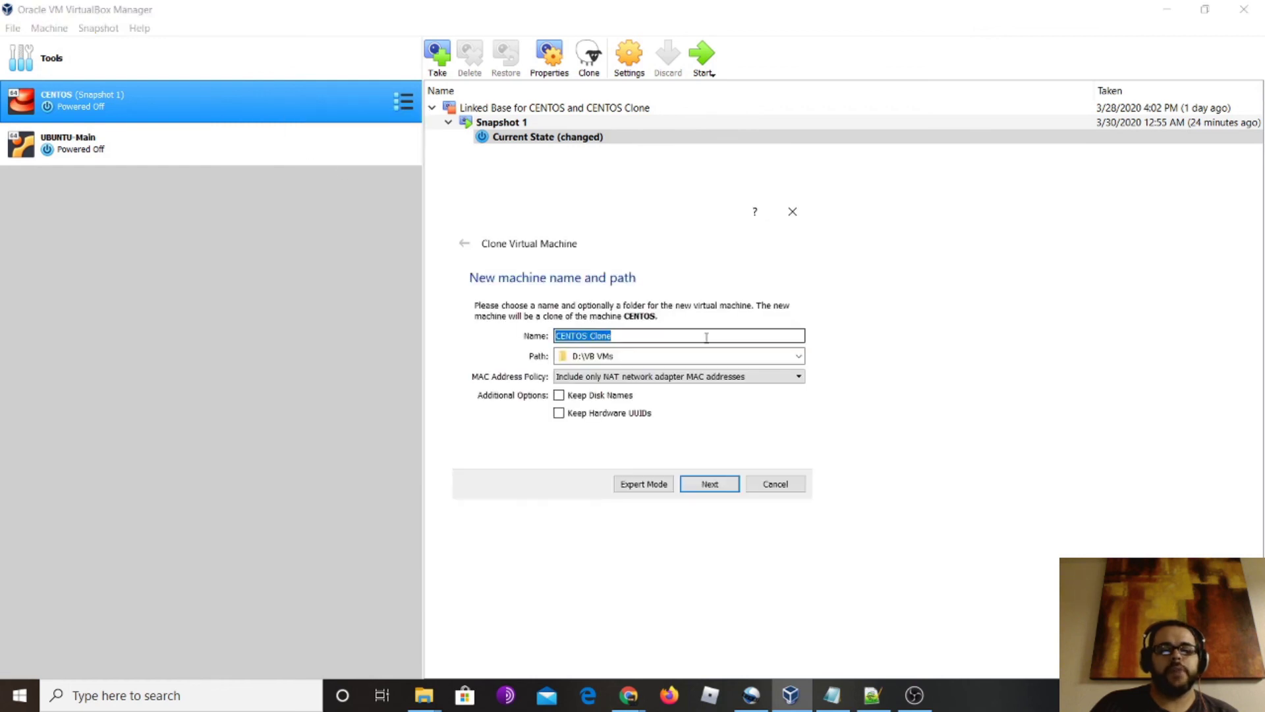
Name the clone test-centos and set MAC Address Policy to generate new addresses for all adapters
left_click(653, 336)
left_click_drag(653, 336, 506, 338)
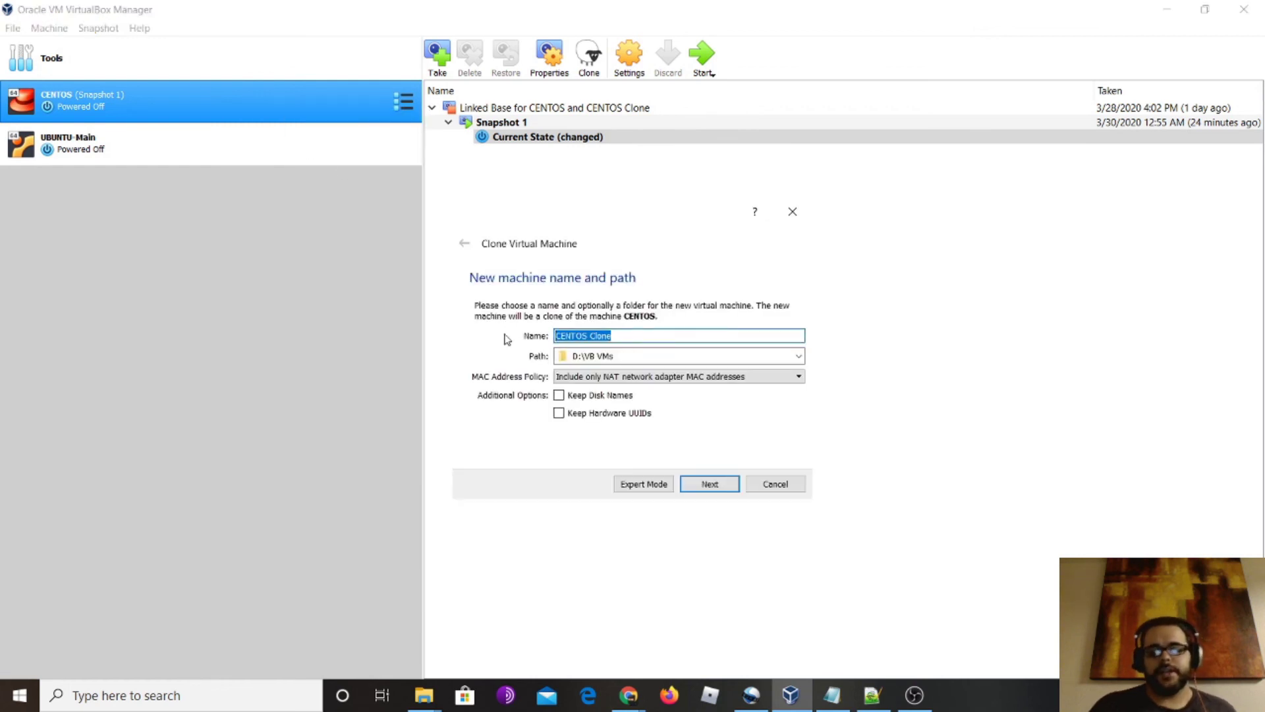
key("BackSpace")
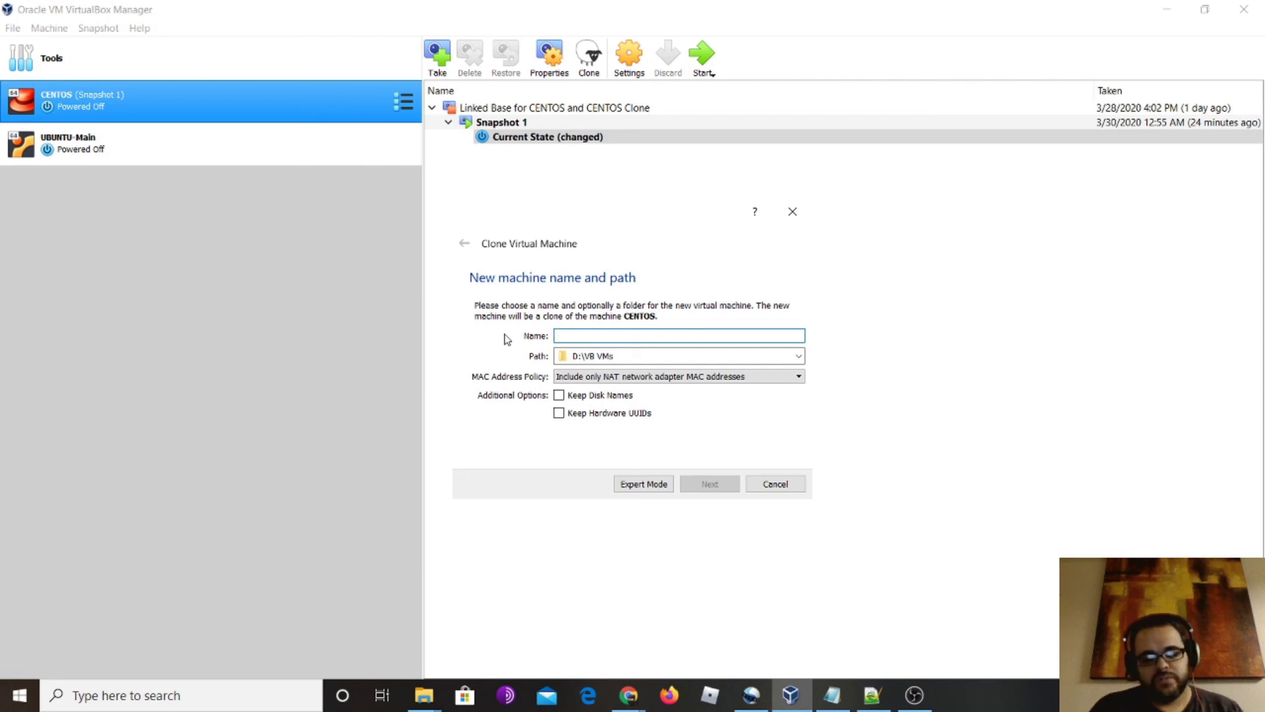
type("test-centos")
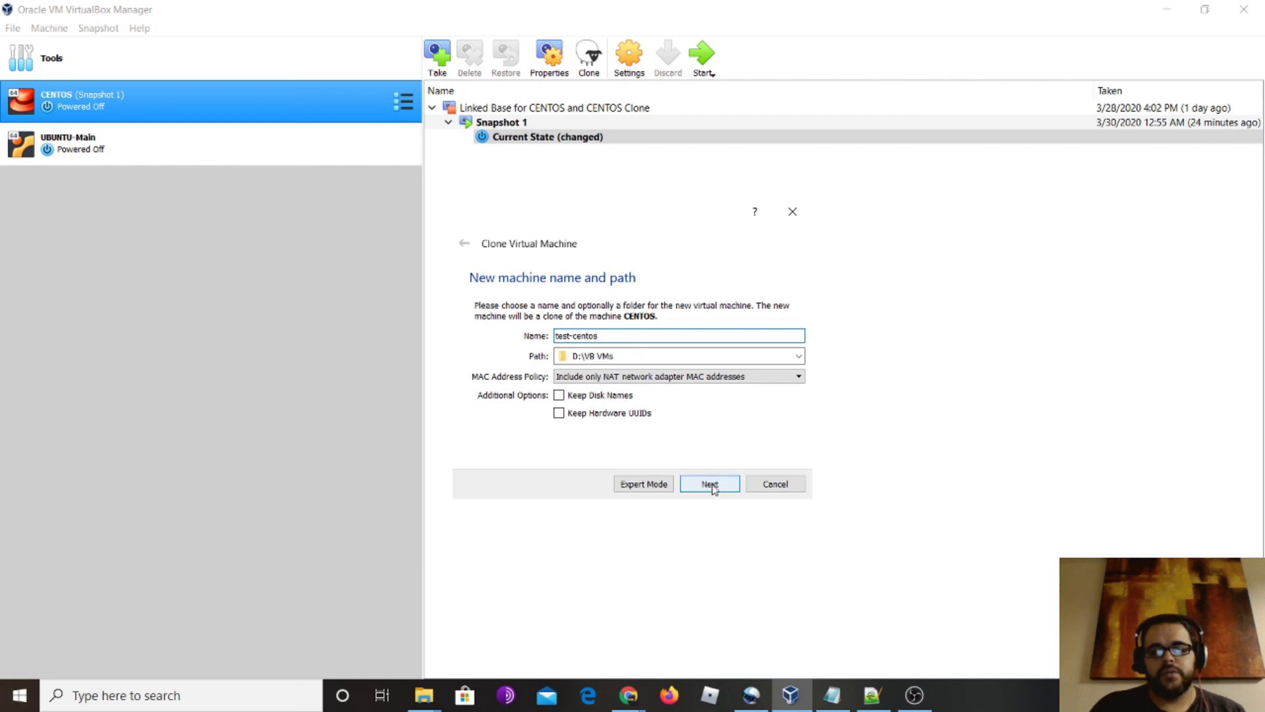
left_click(674, 380)
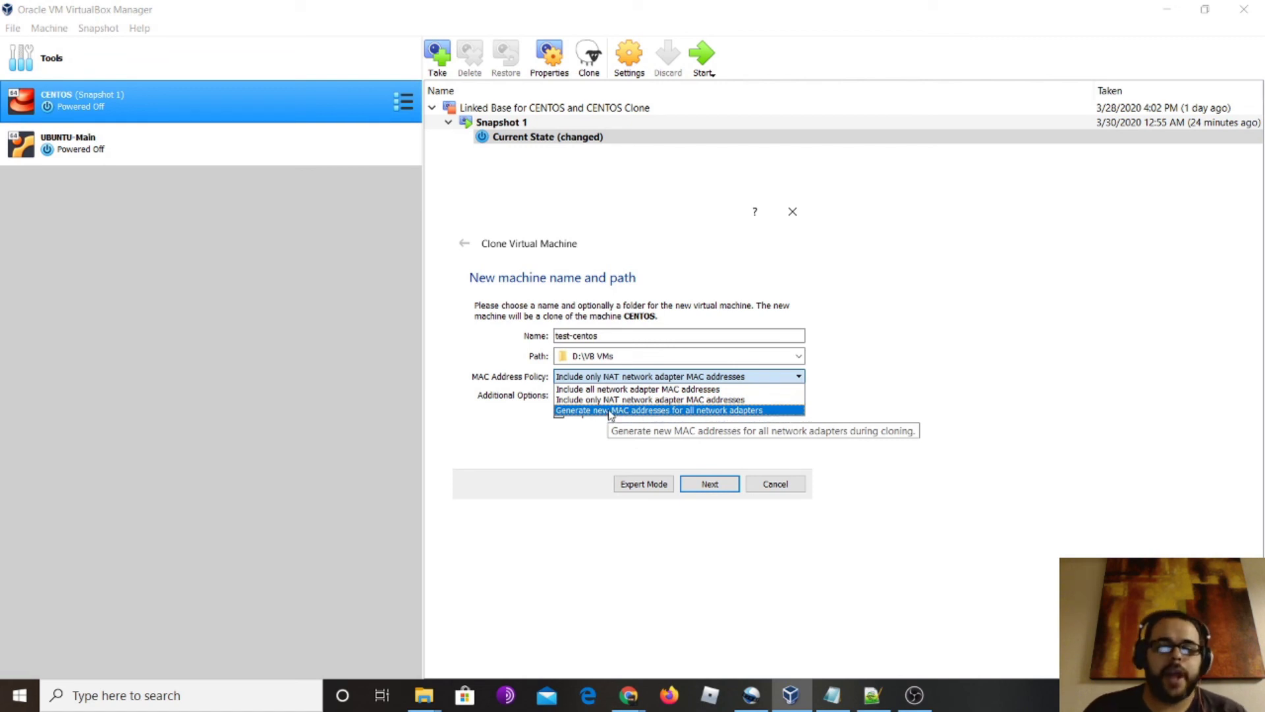
left_click(610, 410)
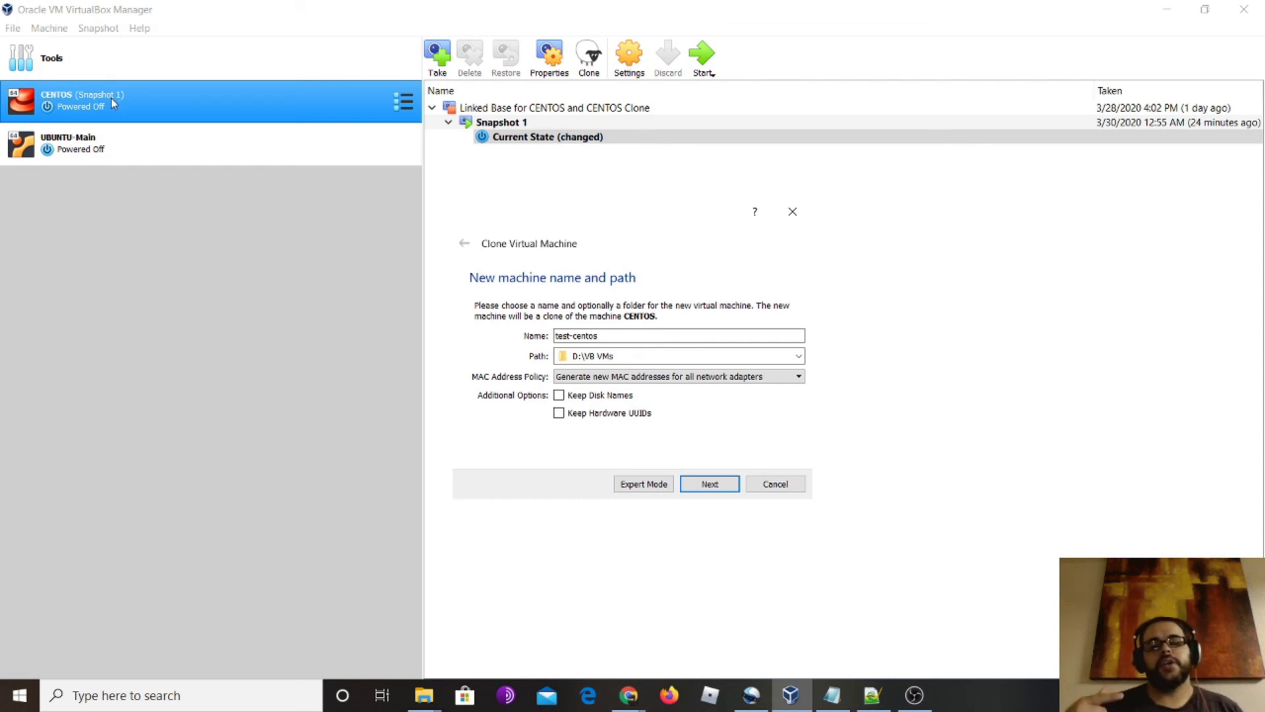
left_click(735, 495)
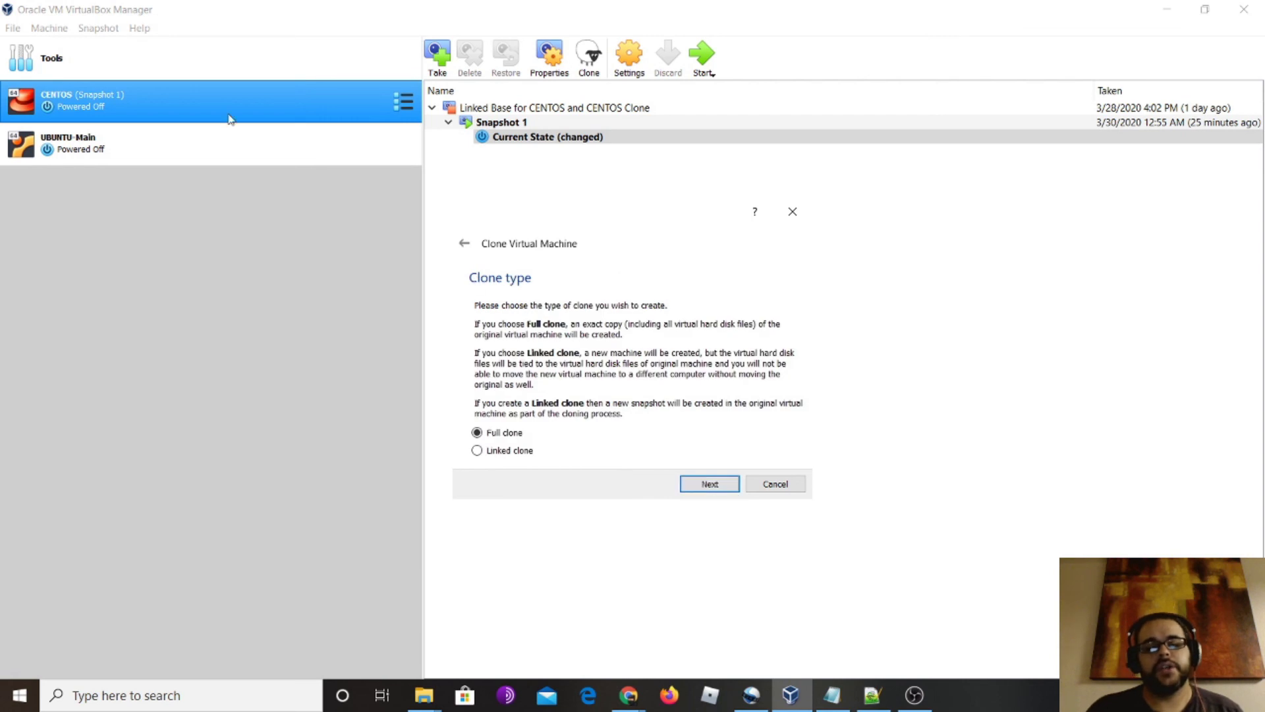
Choose Linked clone as the clone type and create test-centos
left_click(508, 451)
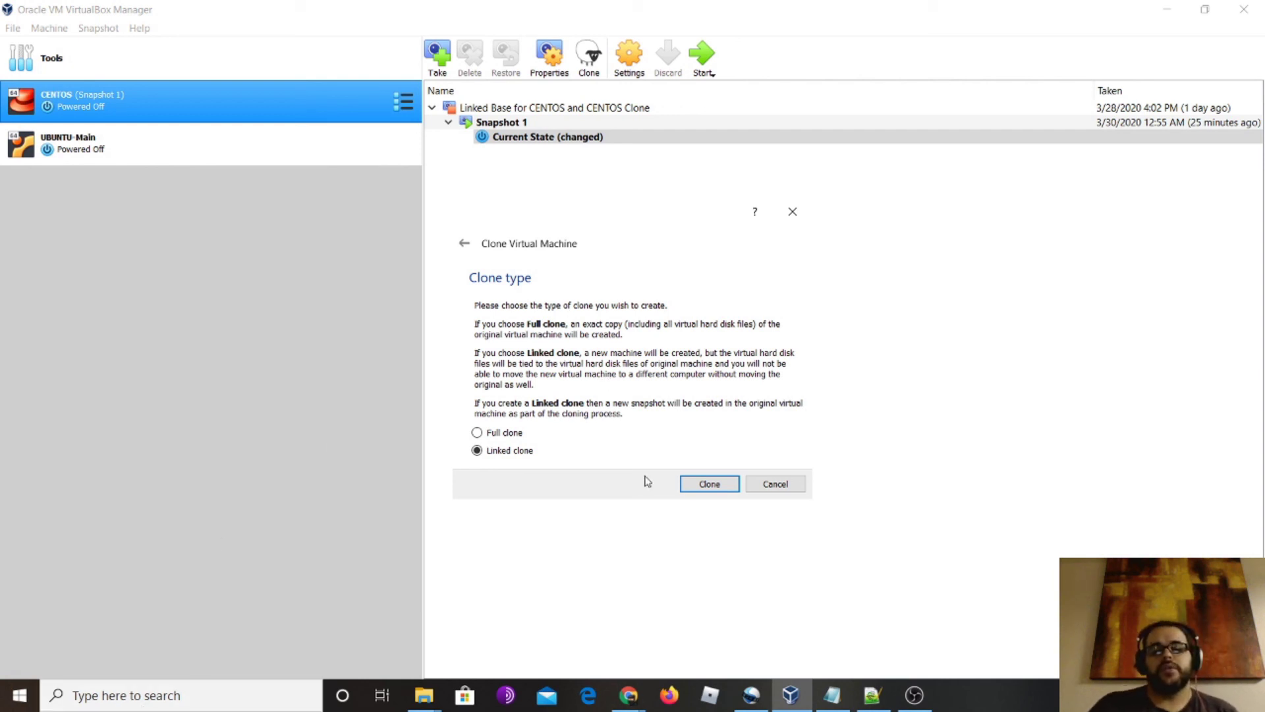
left_click(711, 485)
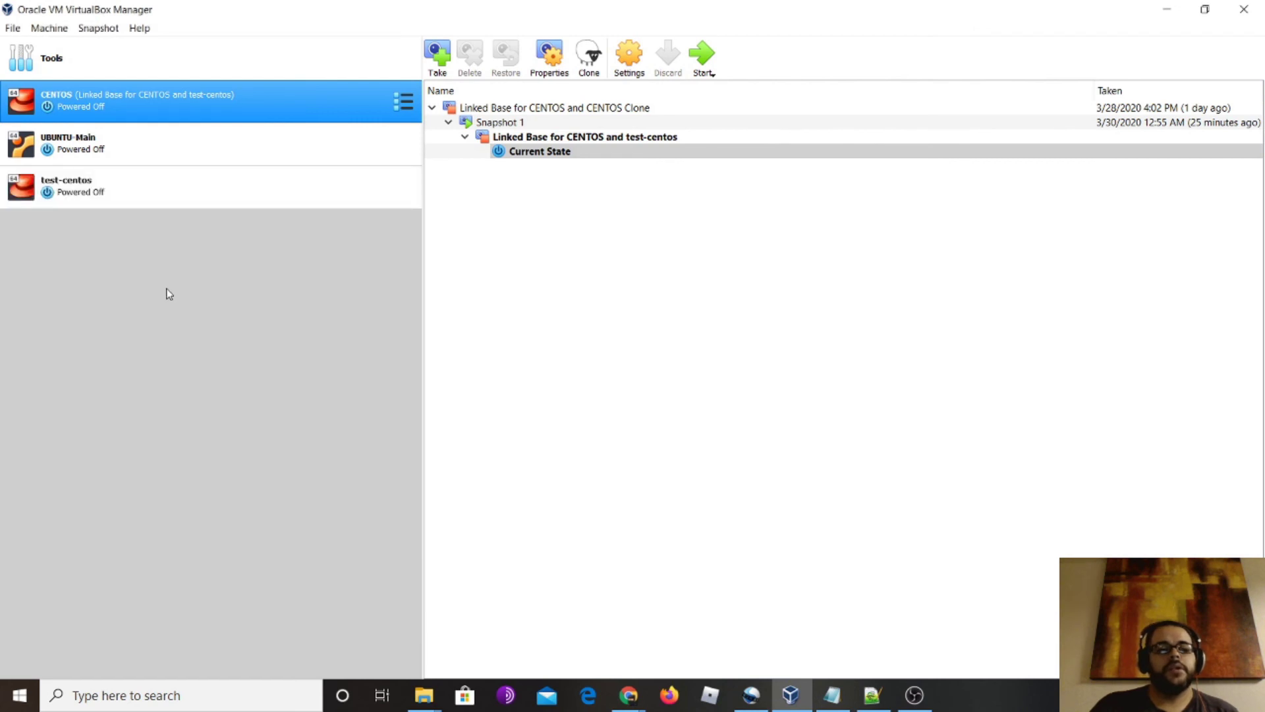
Select test-centos in the machine list and start it
left_click(133, 184)
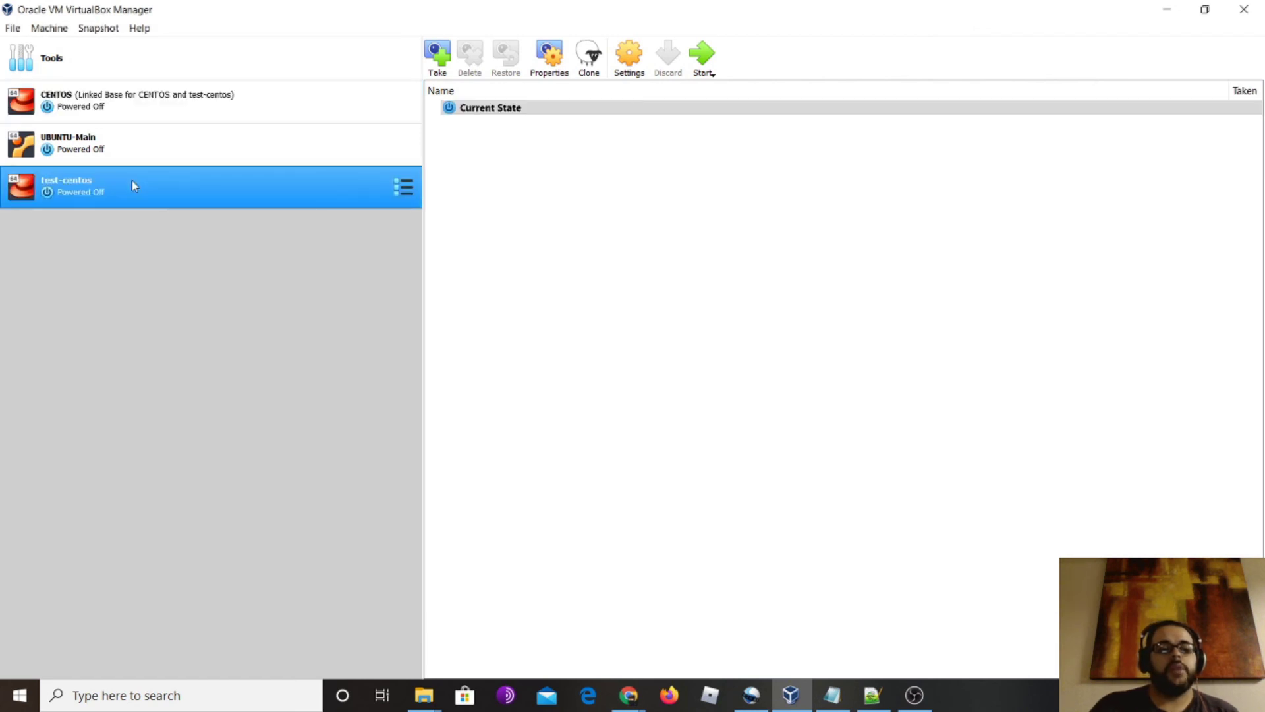
double_click(132, 182)
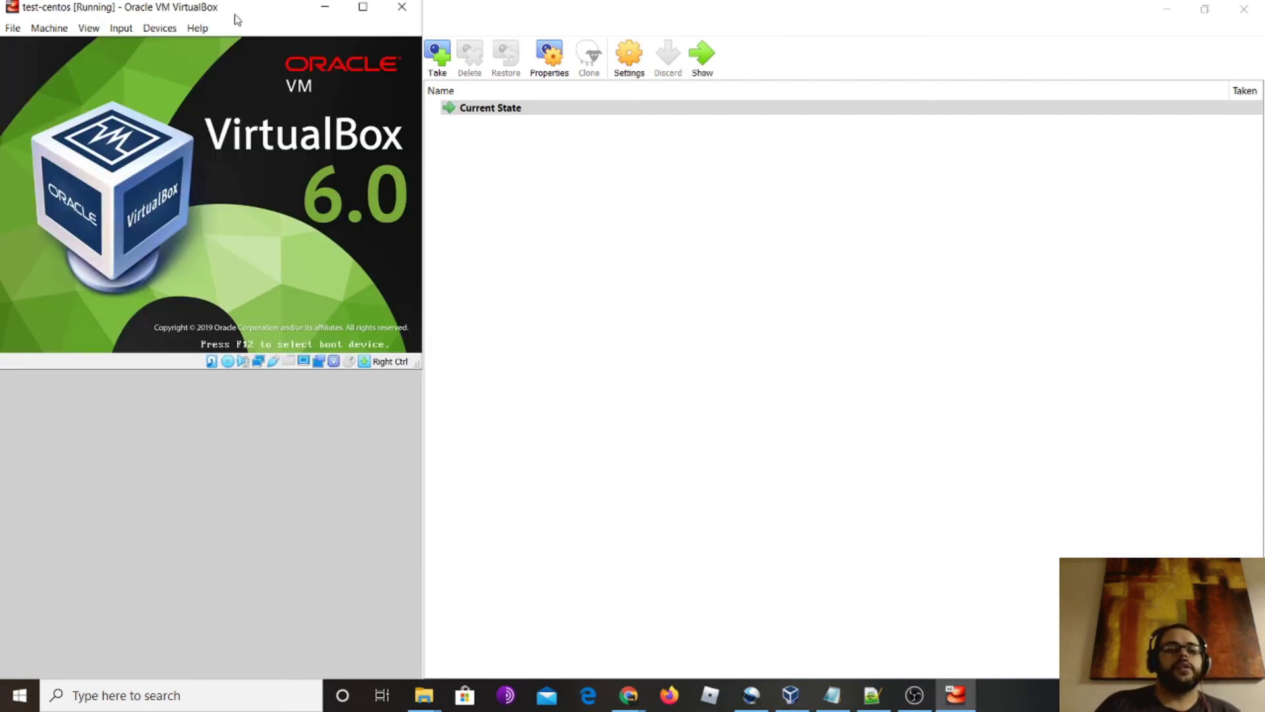
Centre the test-centos window, let it boot to the CentOS login, maximizing then restoring it
left_click_drag(248, 9, 569, 146)
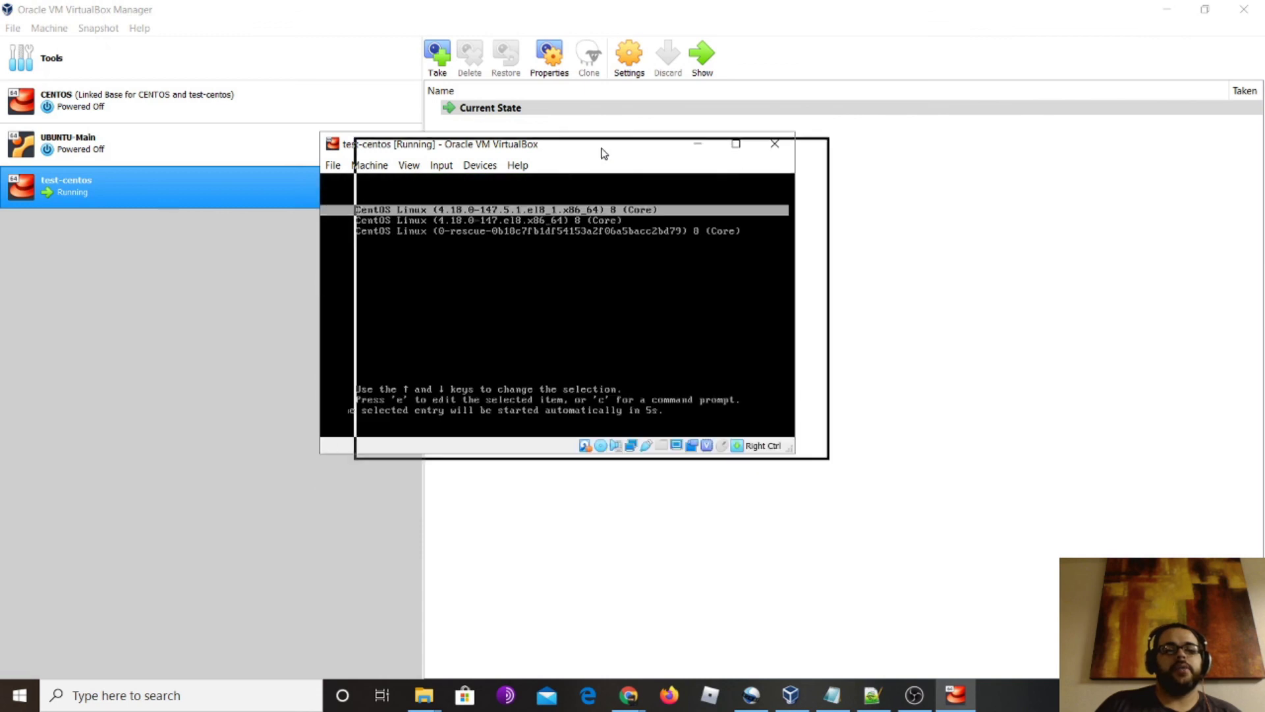
left_click_drag(570, 148, 652, 168)
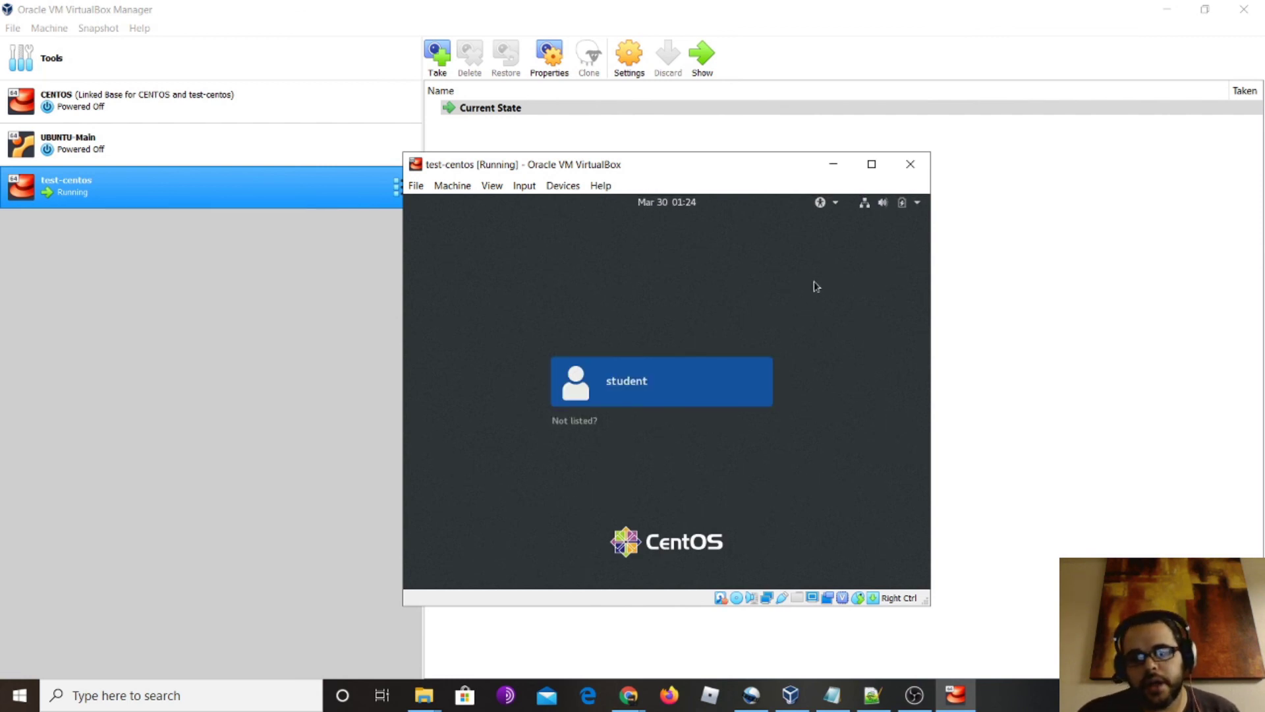
left_click(871, 164)
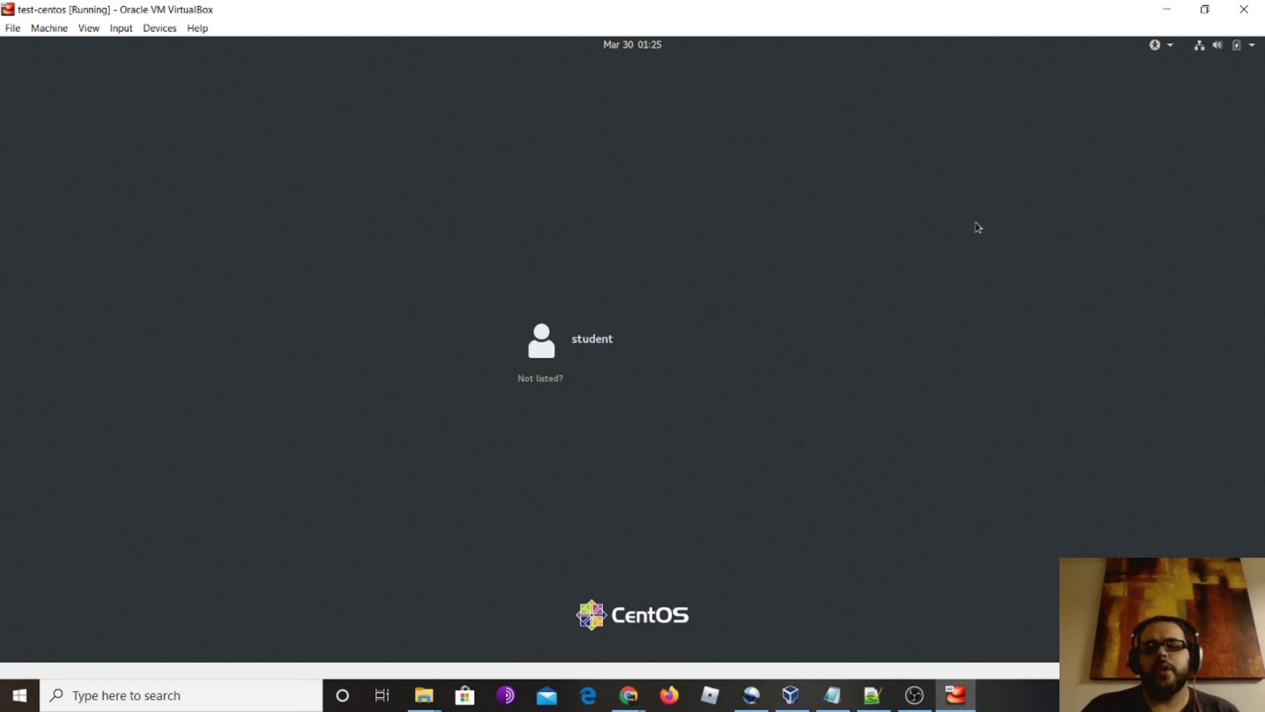
left_click(1205, 10)
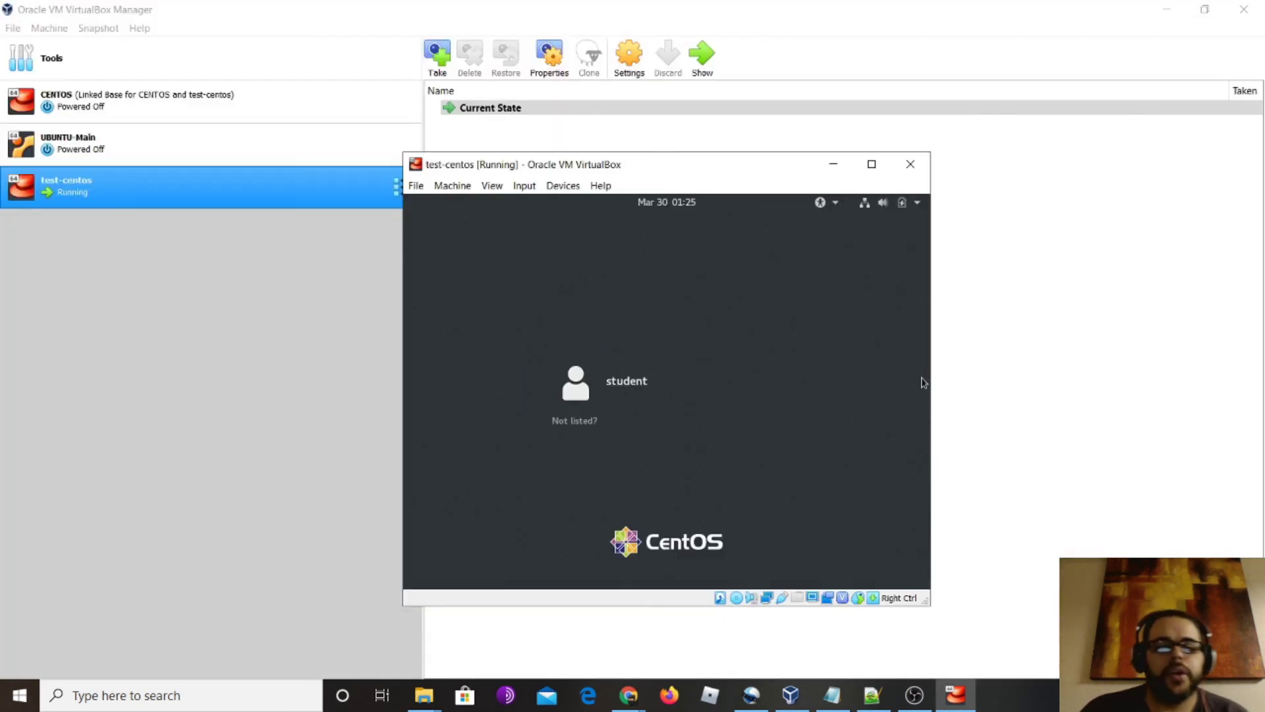
left_click(910, 164)
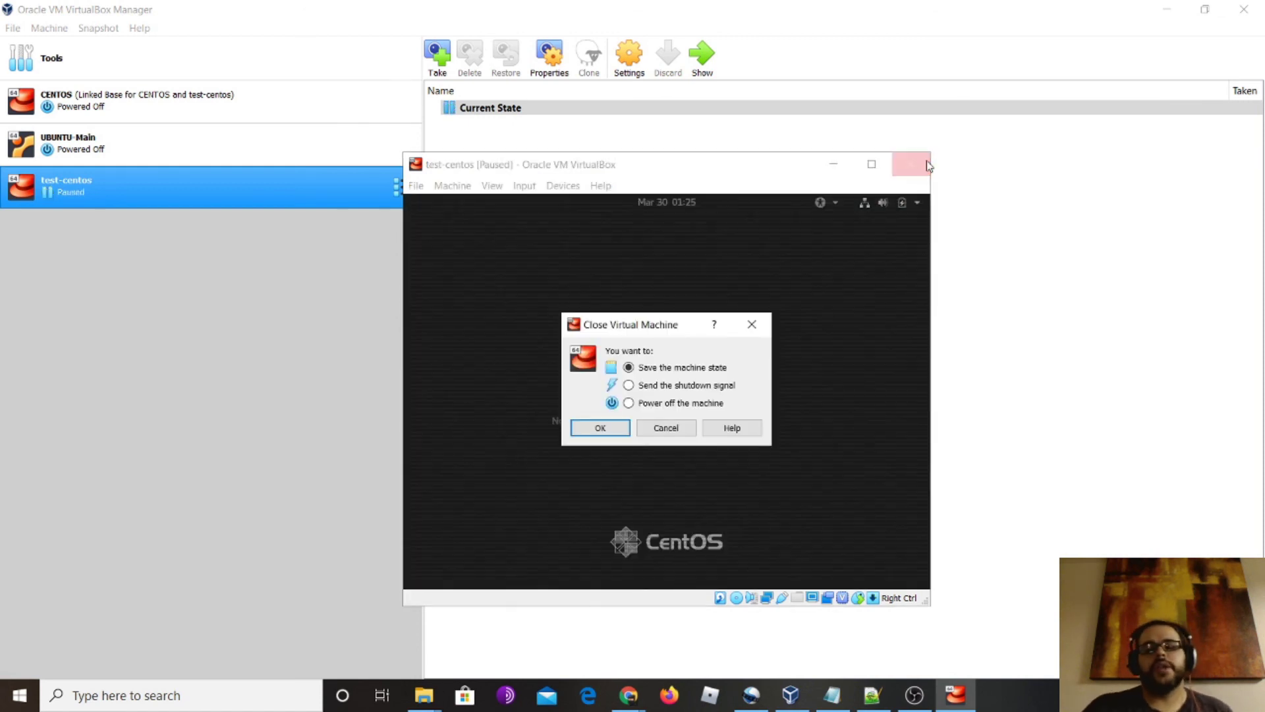
Power off test-centos, then select UBUNTU-Main in the list
left_click(629, 403)
left_click(601, 429)
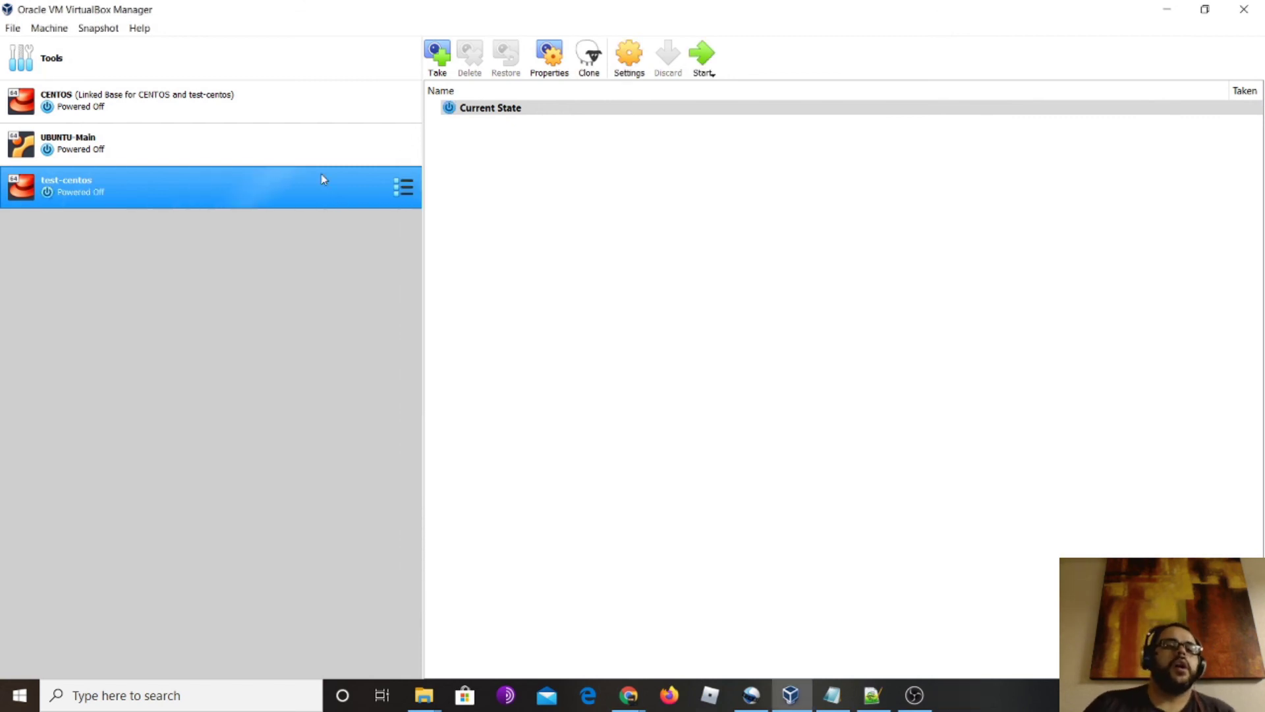
left_click(203, 152)
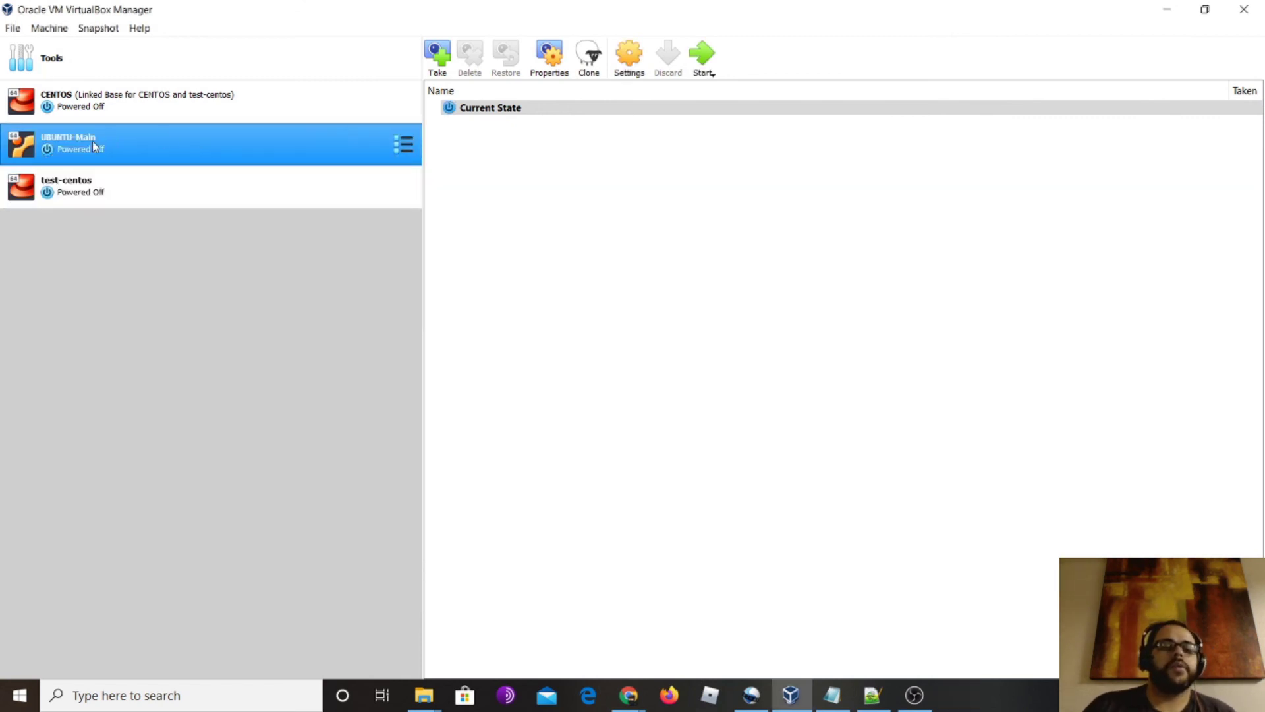
Start cloning UBUNTU-Main with new MAC addresses for all network adapters
right_click(181, 146)
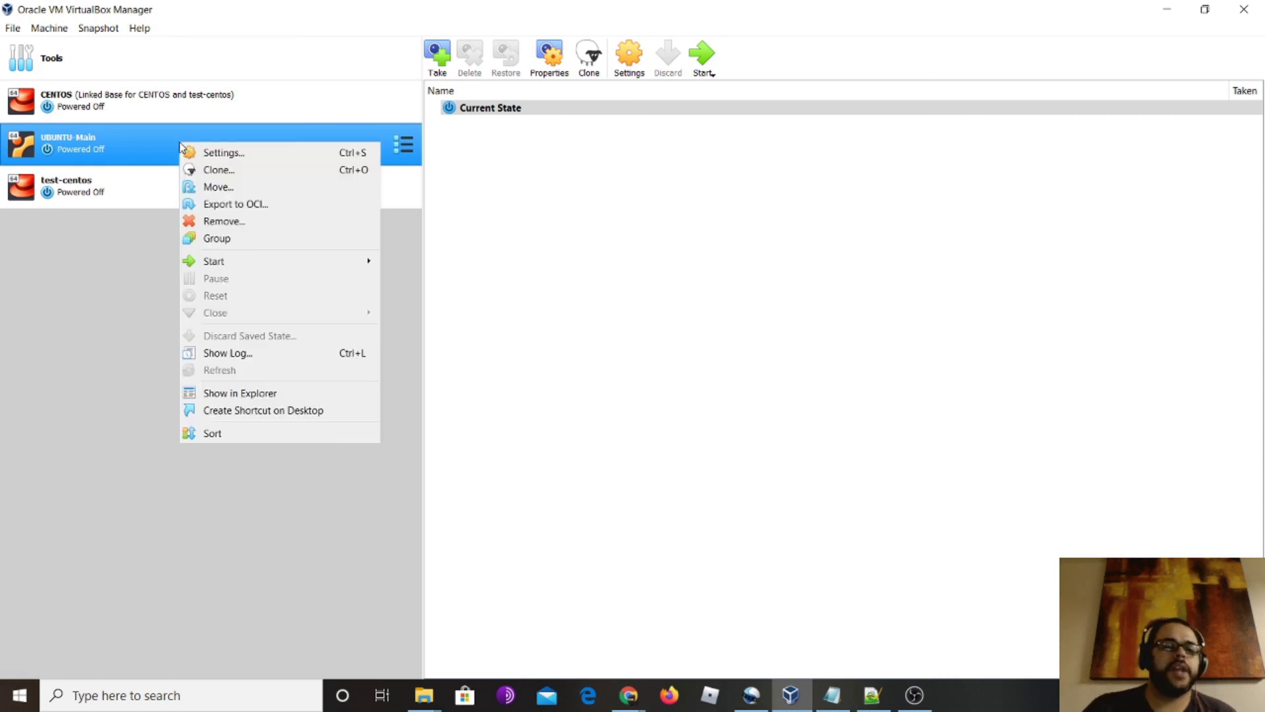
left_click(244, 176)
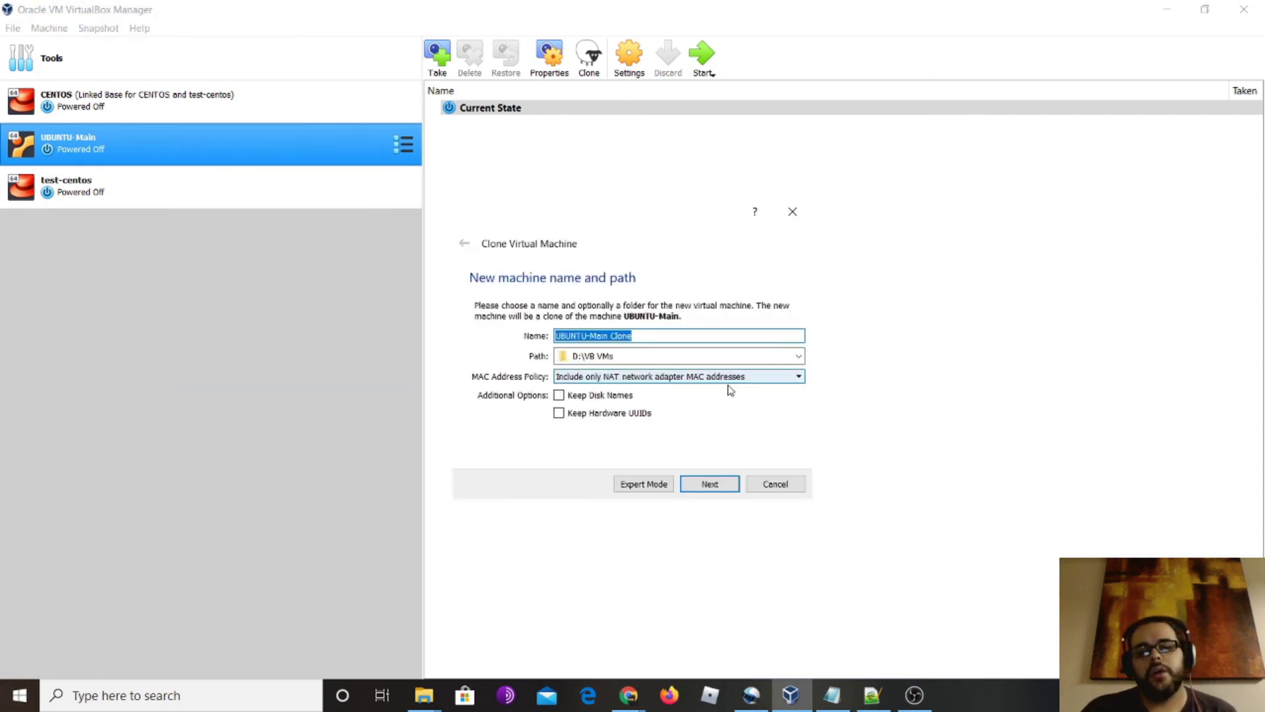
left_click(659, 380)
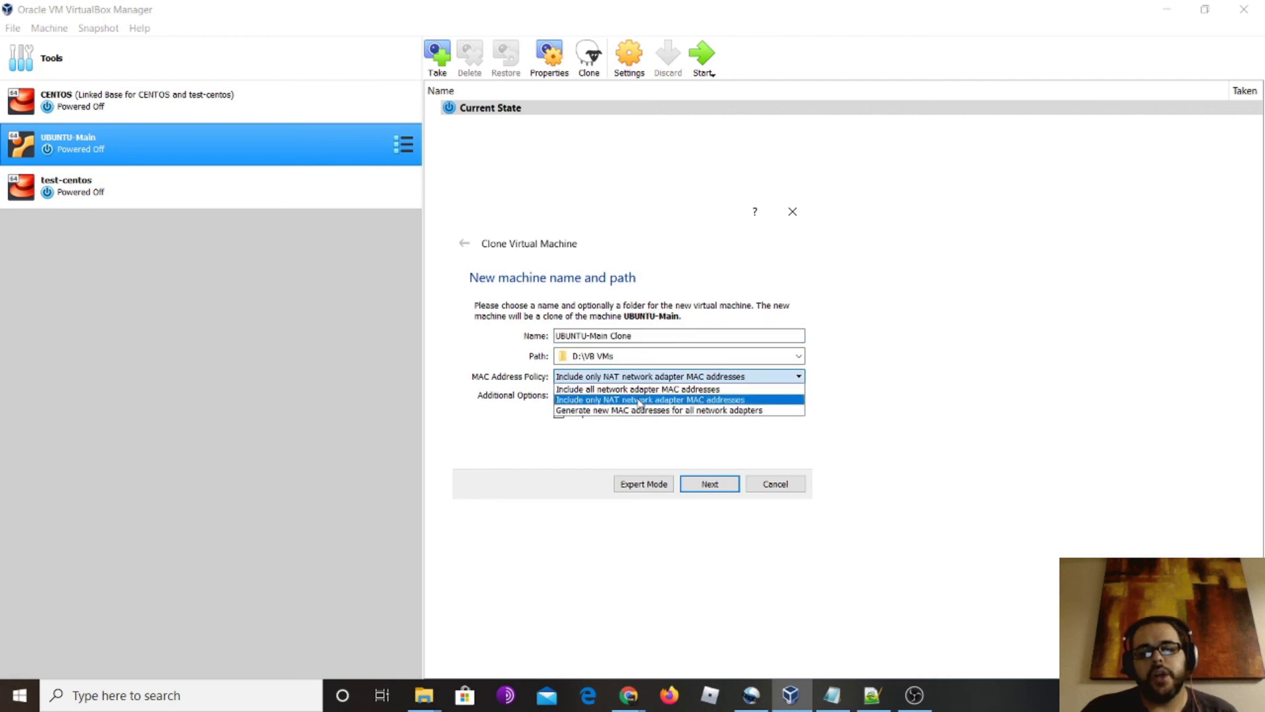
left_click(612, 411)
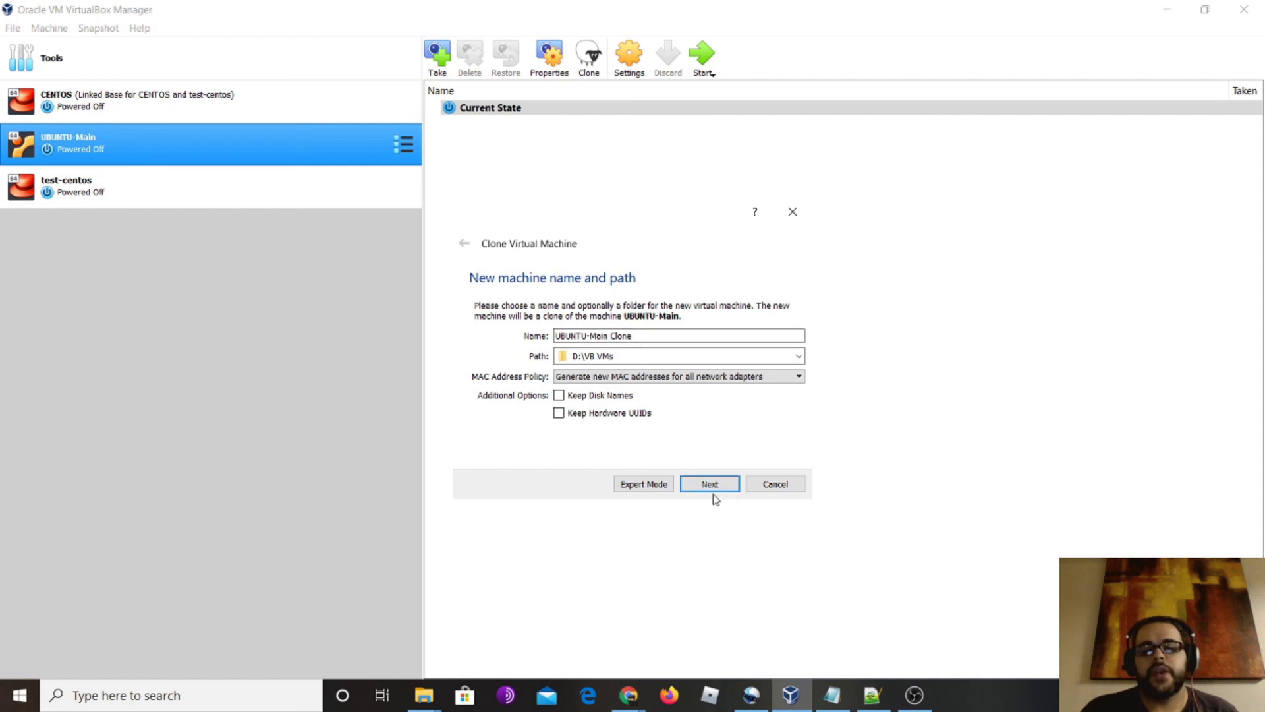
Name the clone ubuntuntu-Clone and create it as a linked clone
left_click_drag(612, 335, 527, 338)
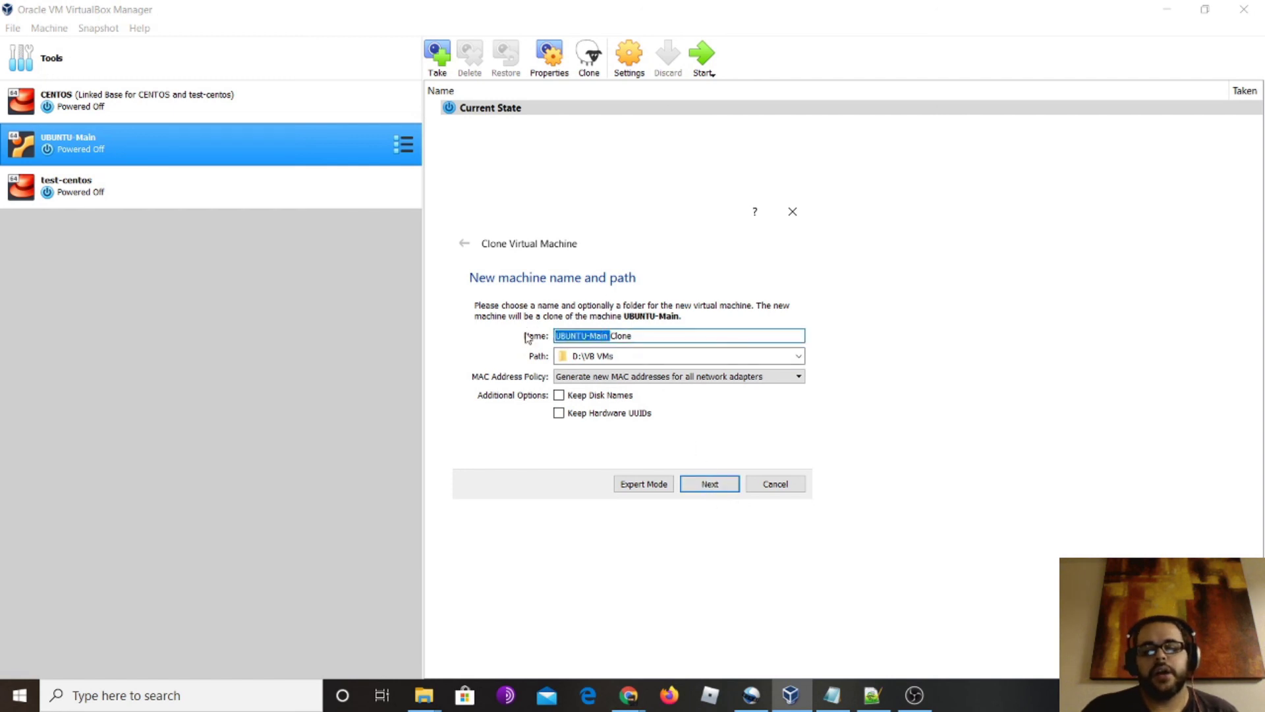
type("ubuntuntu-")
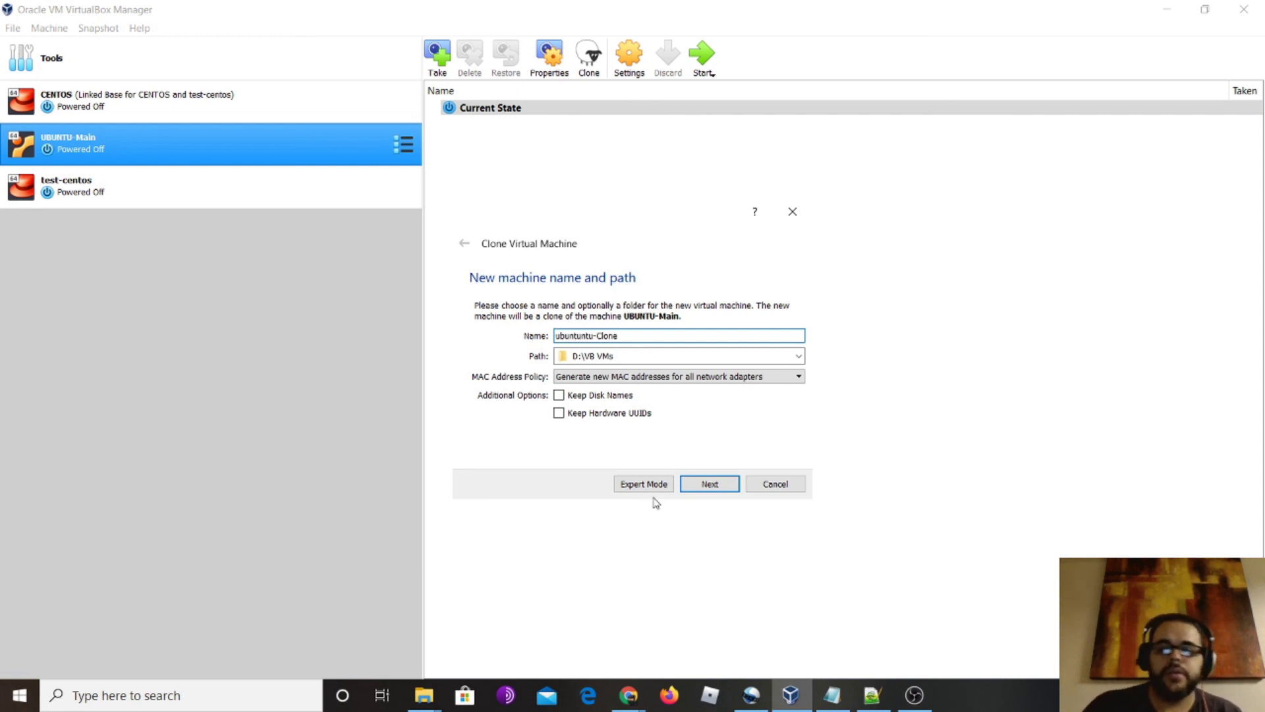
left_click(709, 484)
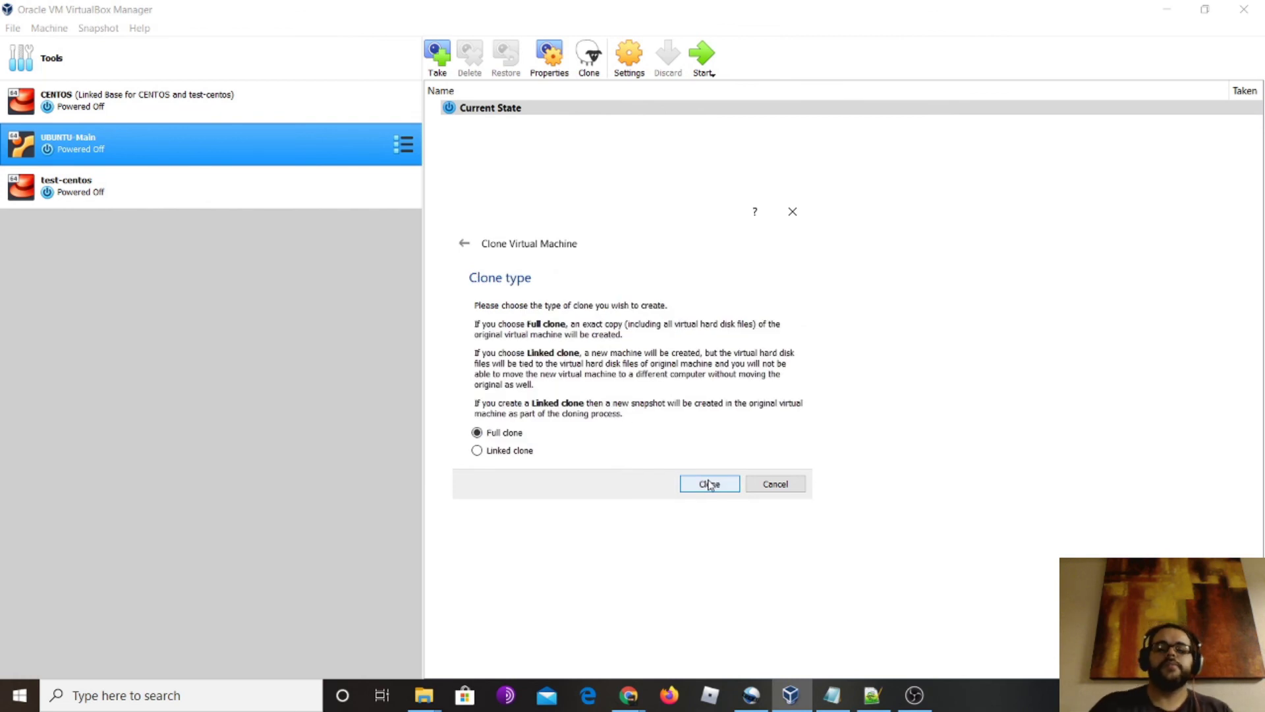
left_click(727, 489)
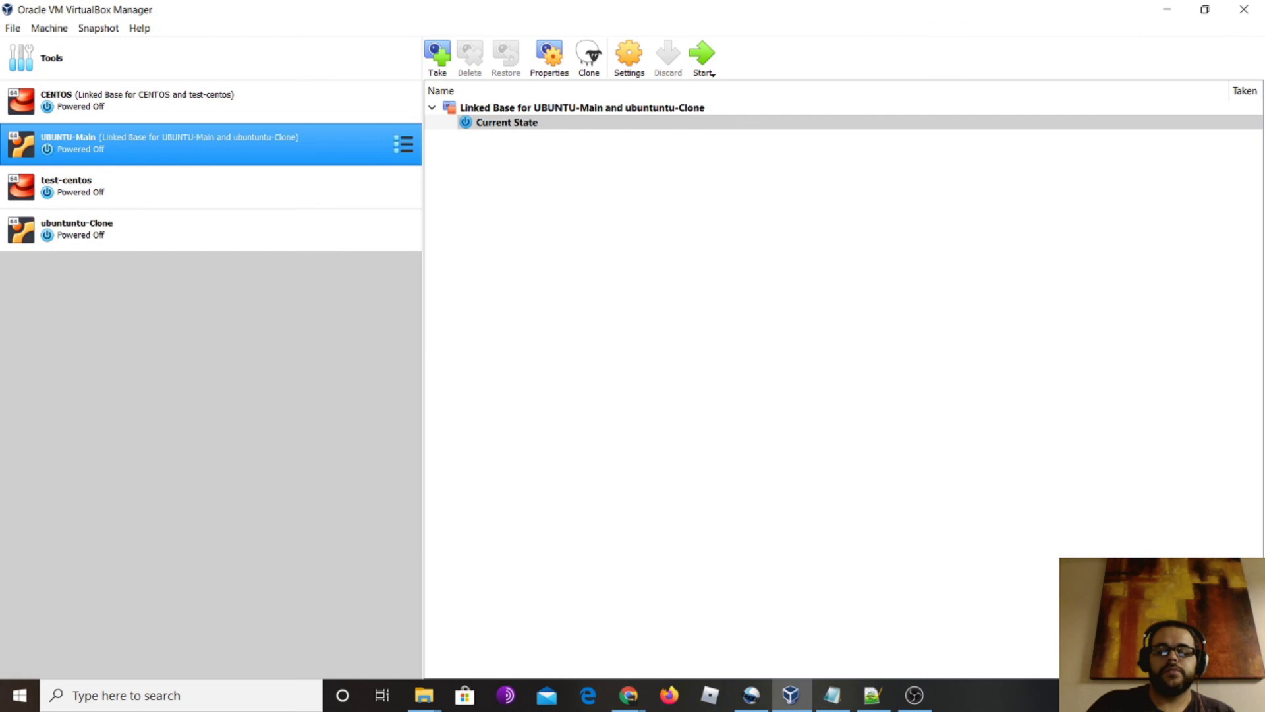